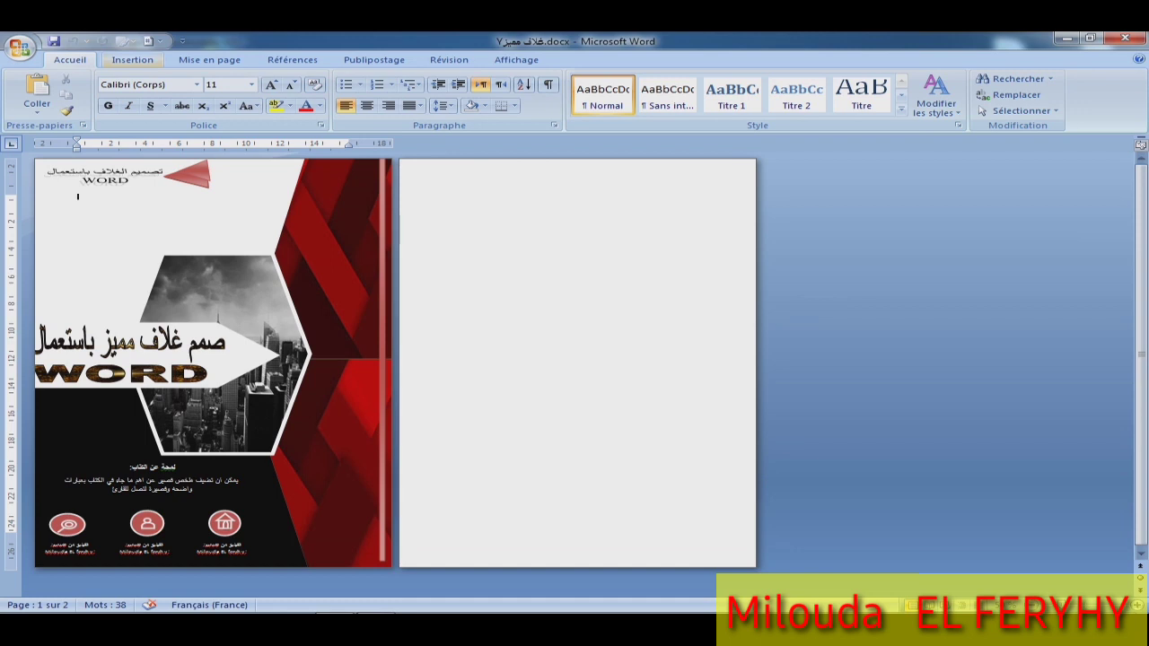
Open the Formes shapes gallery on the Insertion tab.
left_click(132, 59)
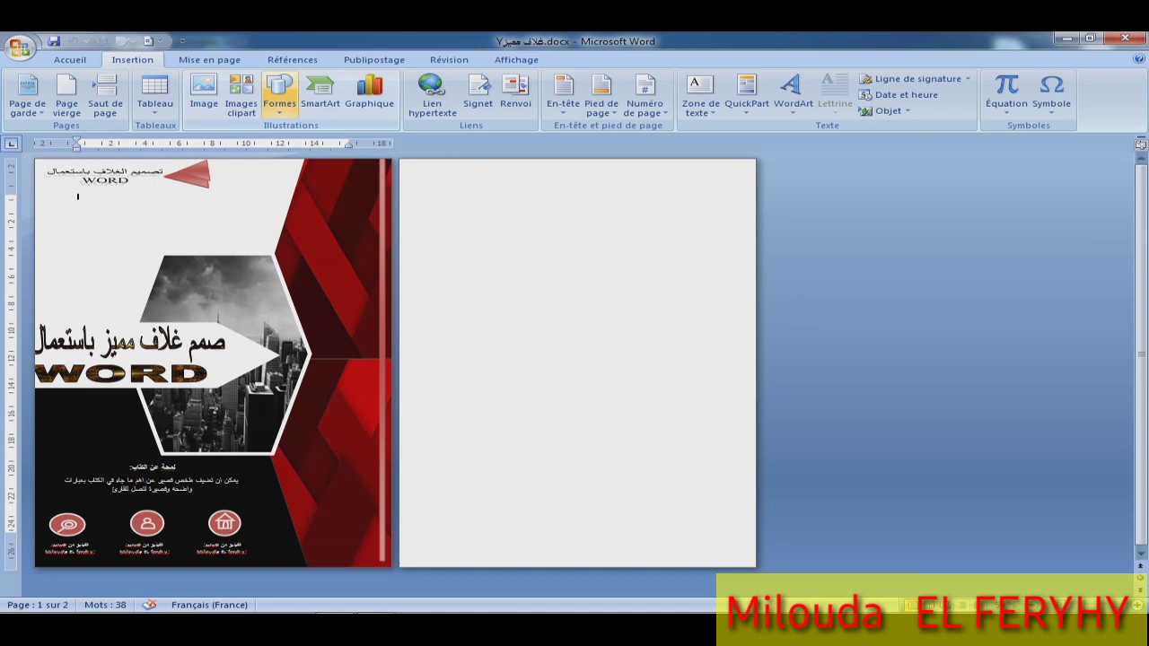
left_click(280, 94)
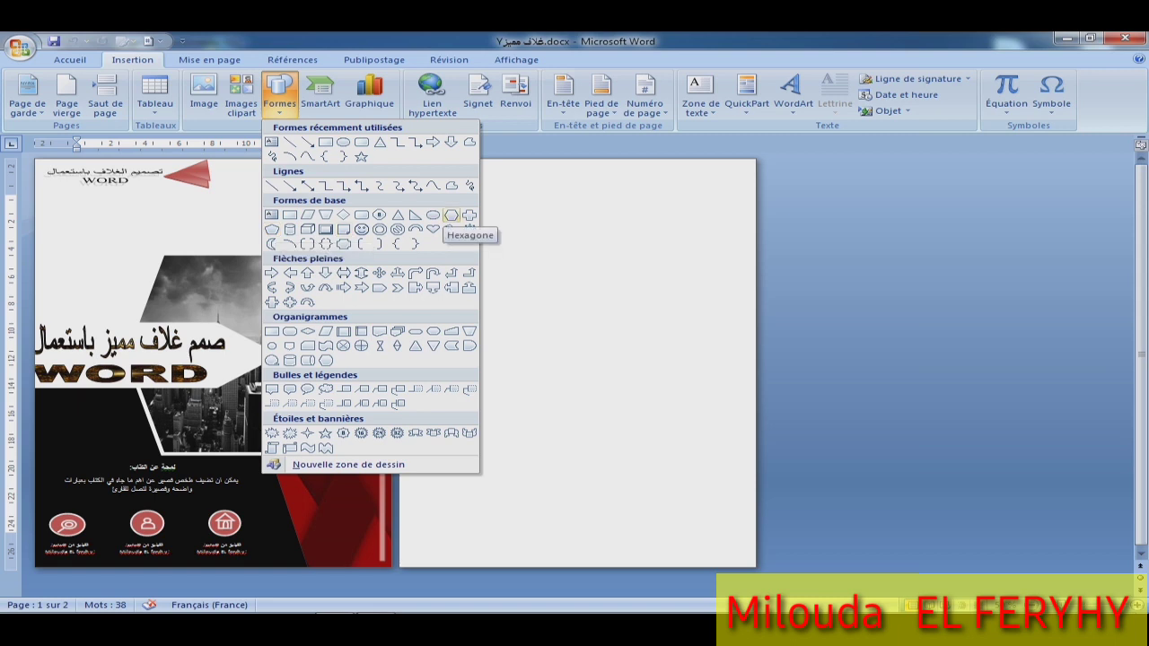
Draw a hexagon at page 2's top-right, sized 15,19 cm high by 10,58 cm wide.
left_click(451, 215)
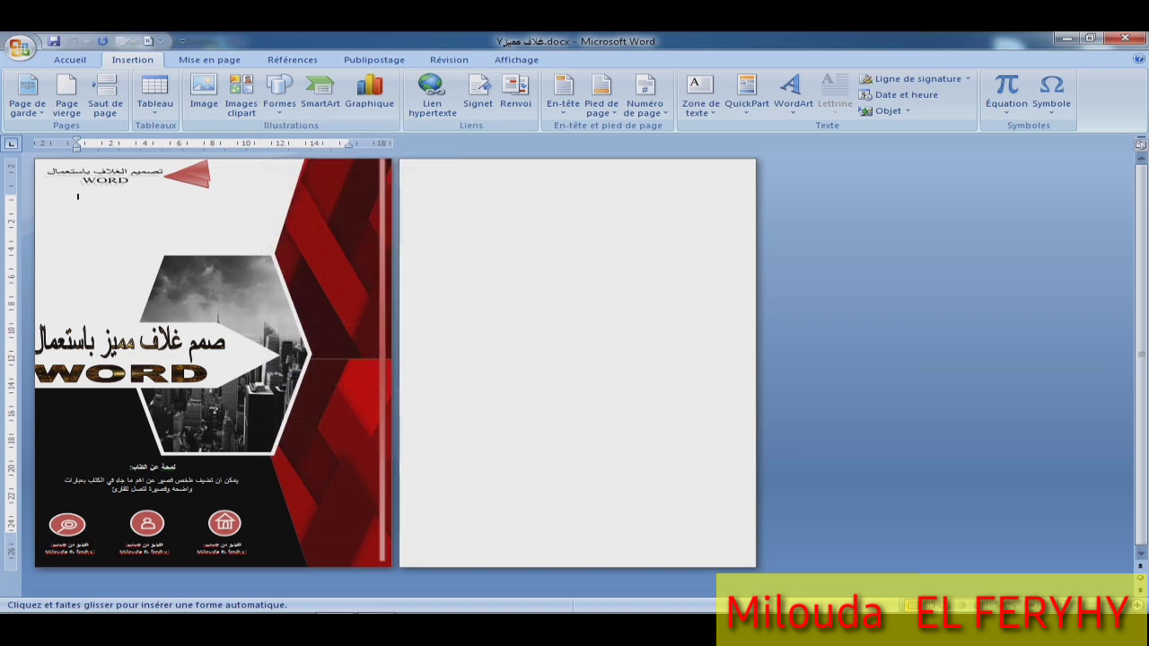
left_click_drag(756, 159, 600, 312)
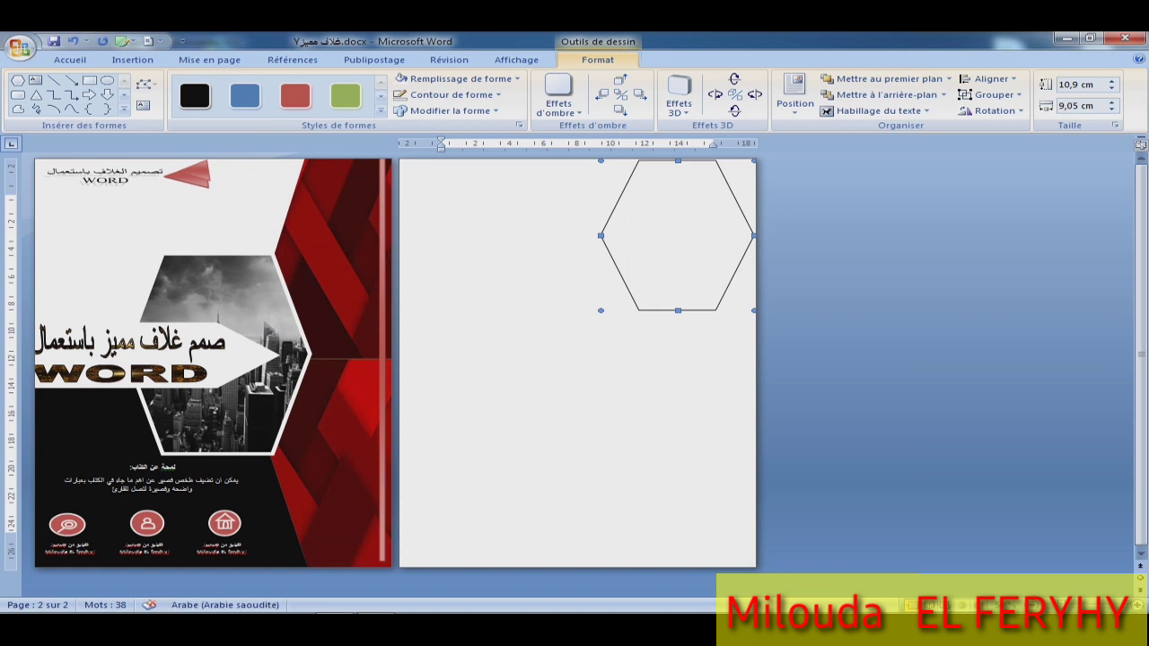
left_click_drag(677, 311, 678, 364)
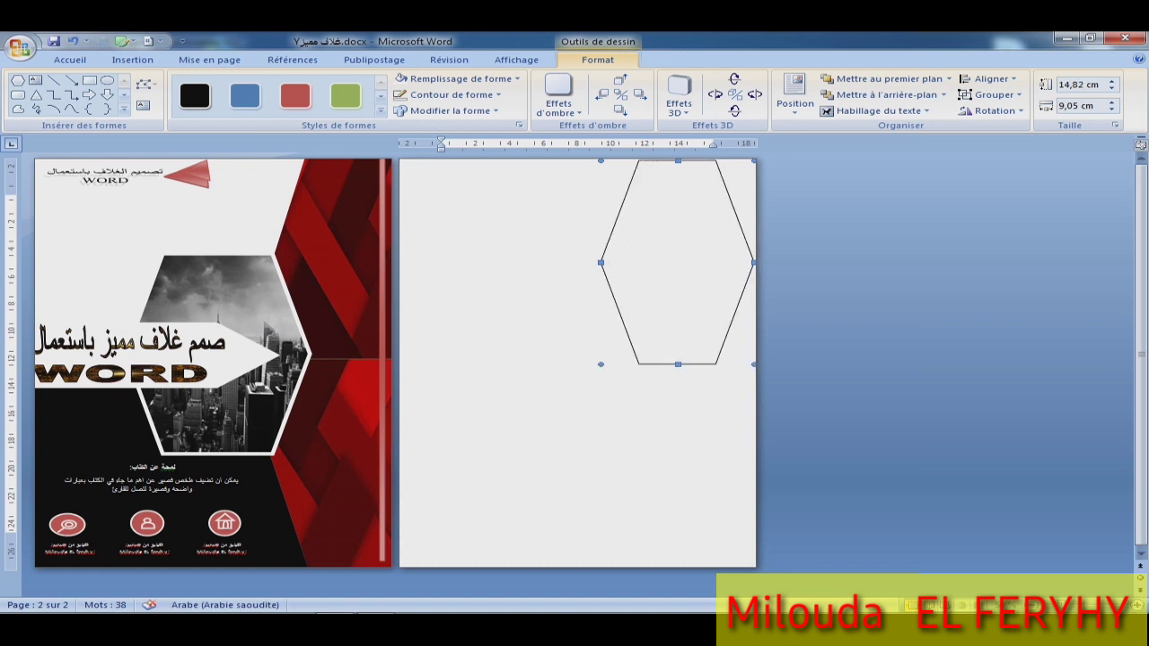
left_click_drag(678, 365, 678, 369)
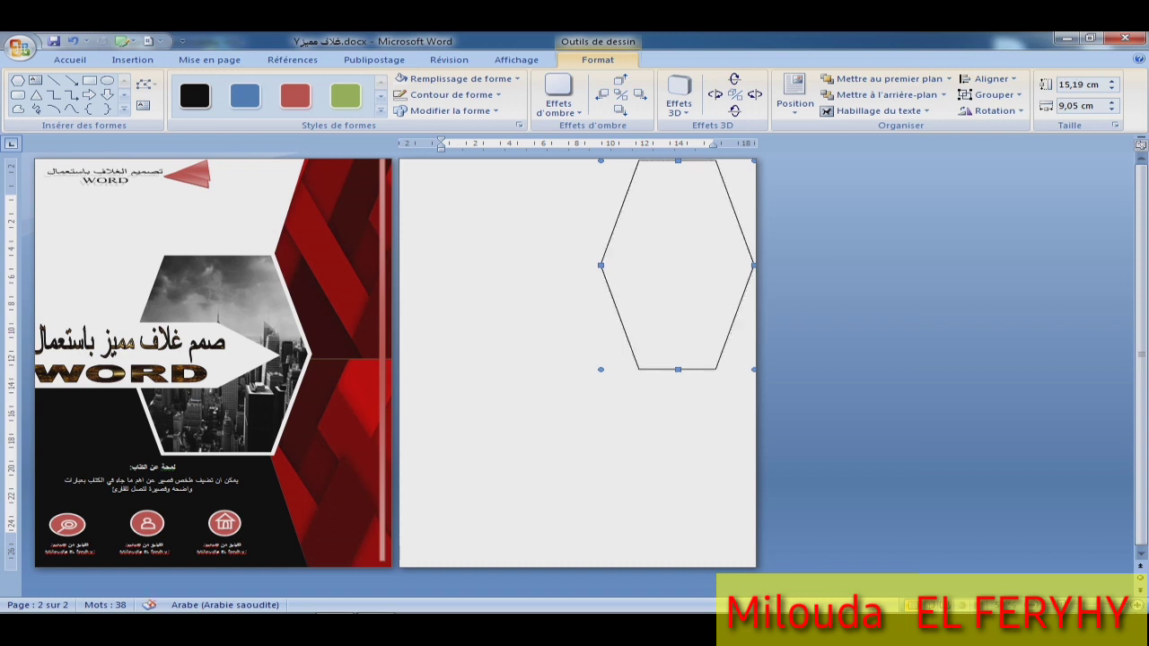
left_click_drag(755, 265, 811, 265)
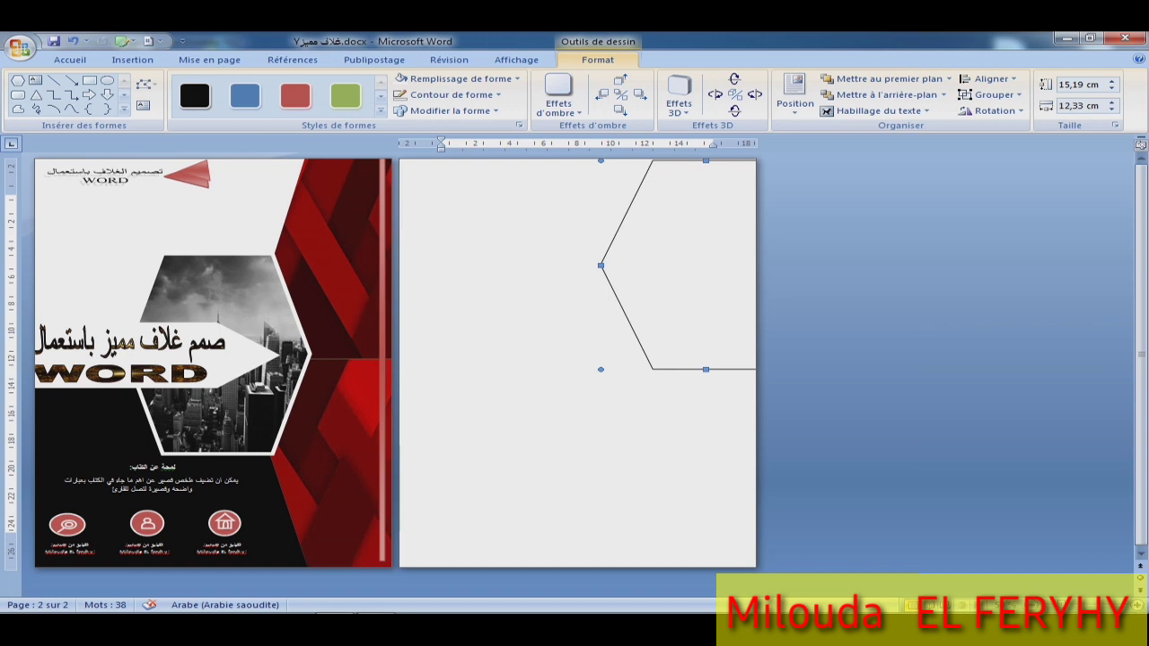
left_click_drag(600, 265, 630, 265)
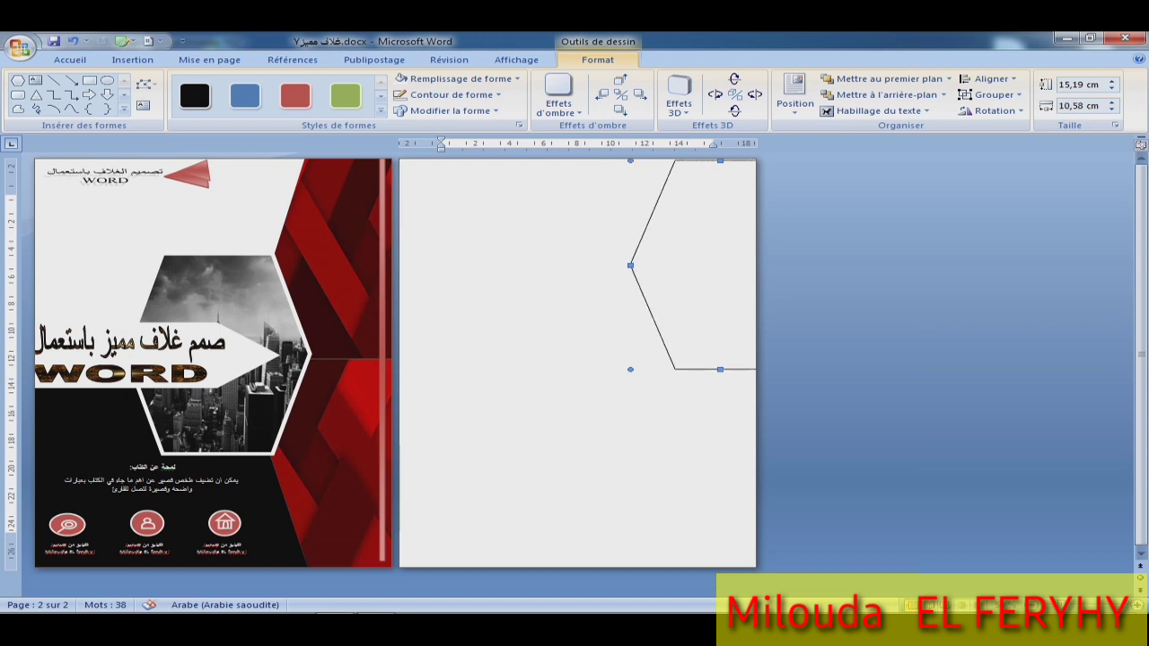
Copy and paste the hexagon, moving the copy below the original.
right_click(680, 276)
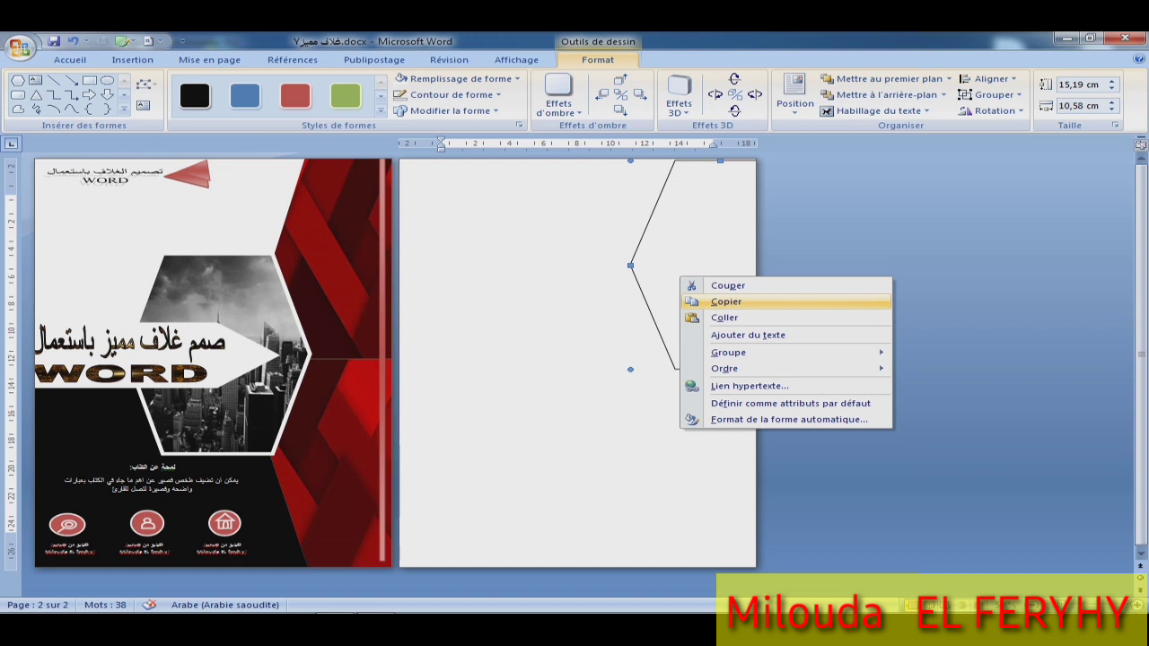
left_click(726, 301)
right_click(705, 303)
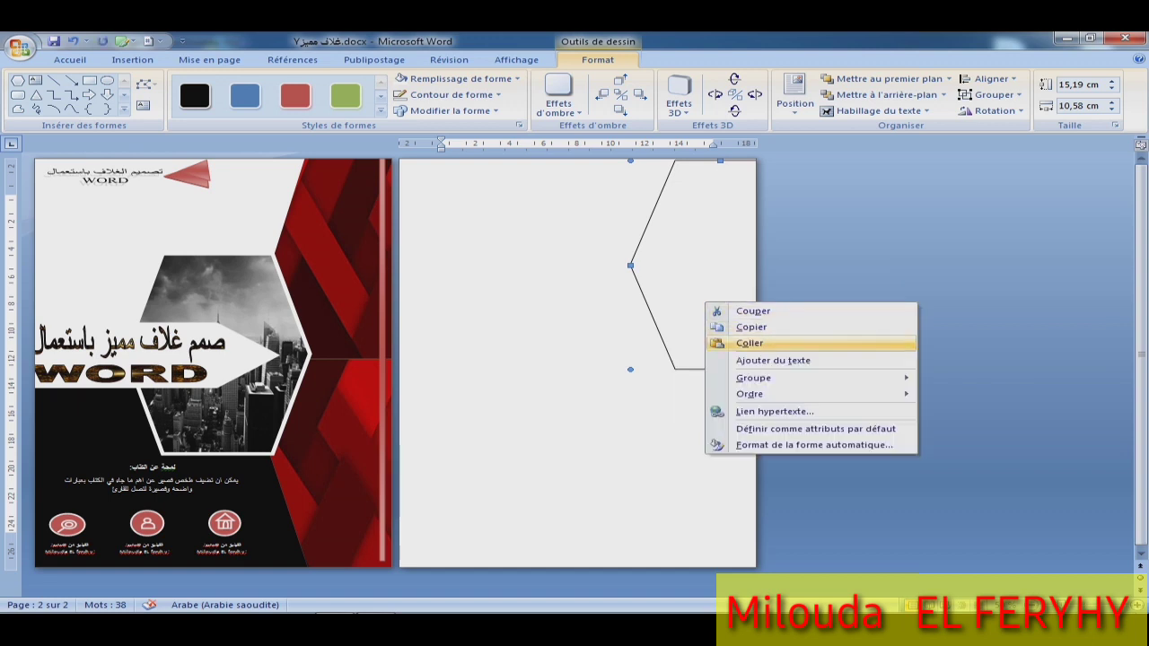
left_click(750, 343)
left_click_drag(655, 314, 661, 517)
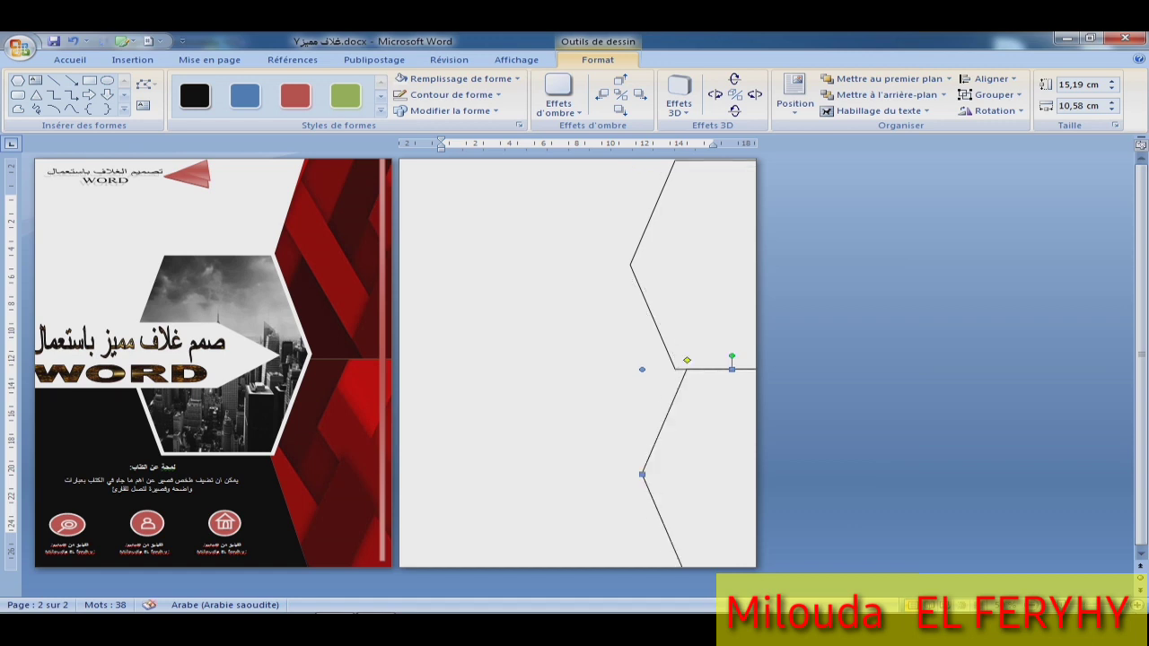
Align the two hexagons edge to edge, making the lower one 15,77 by 10,58 cm.
key("Left")
key("Left")
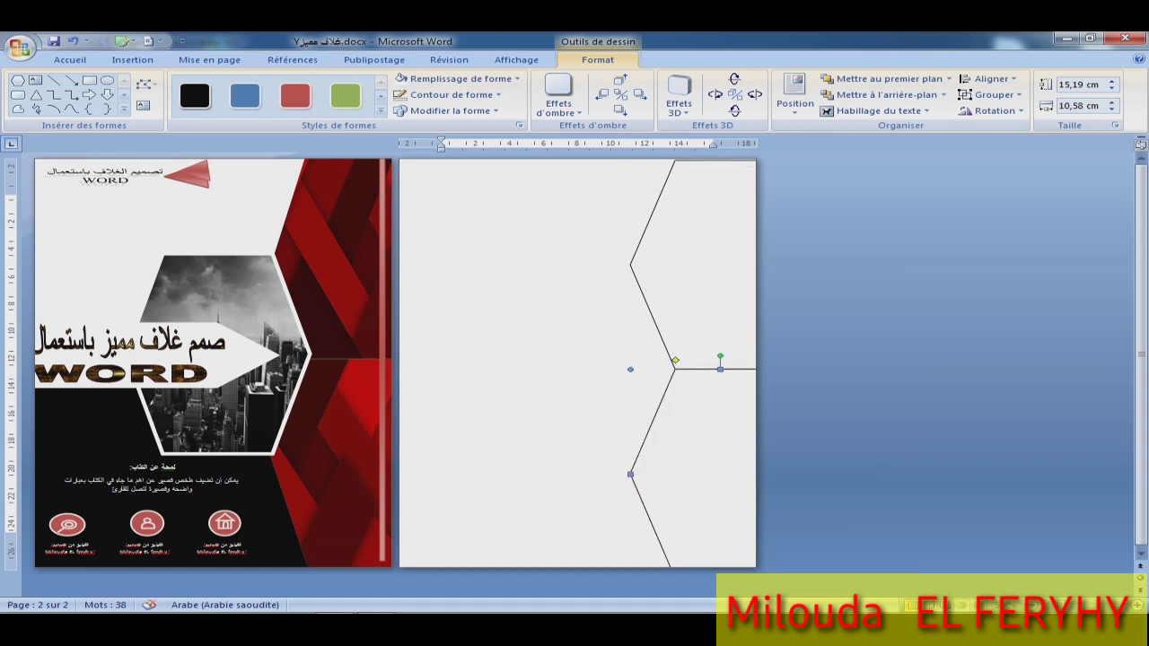
key("Tab")
key("Tab")
key("Up")
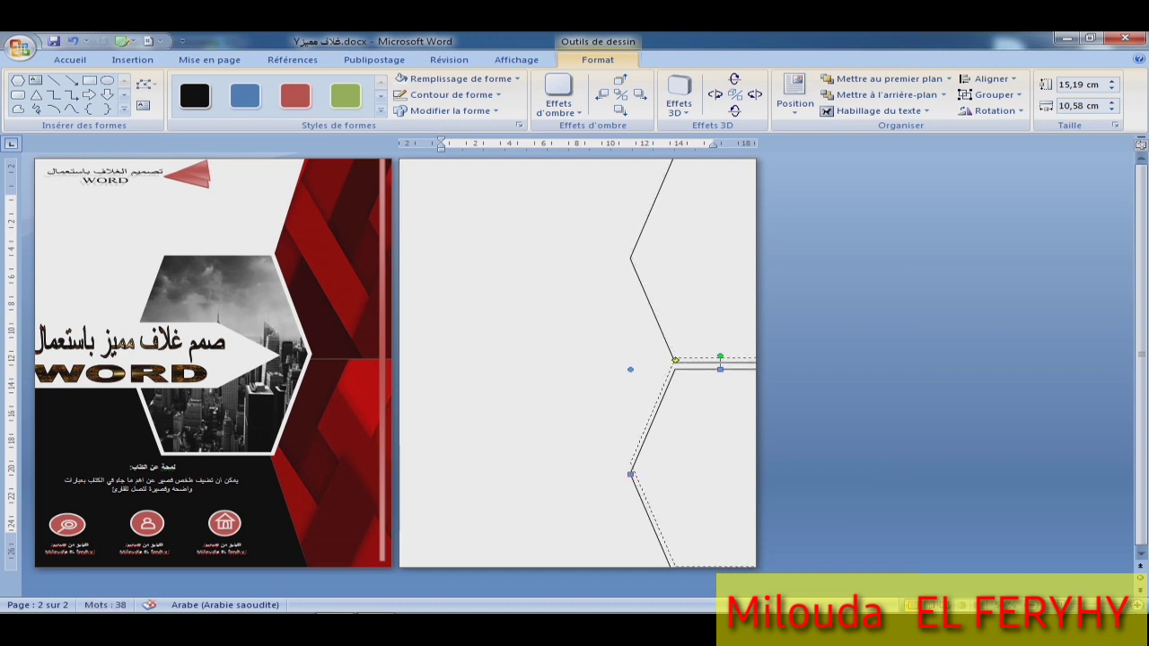
key("Up")
key("Up")
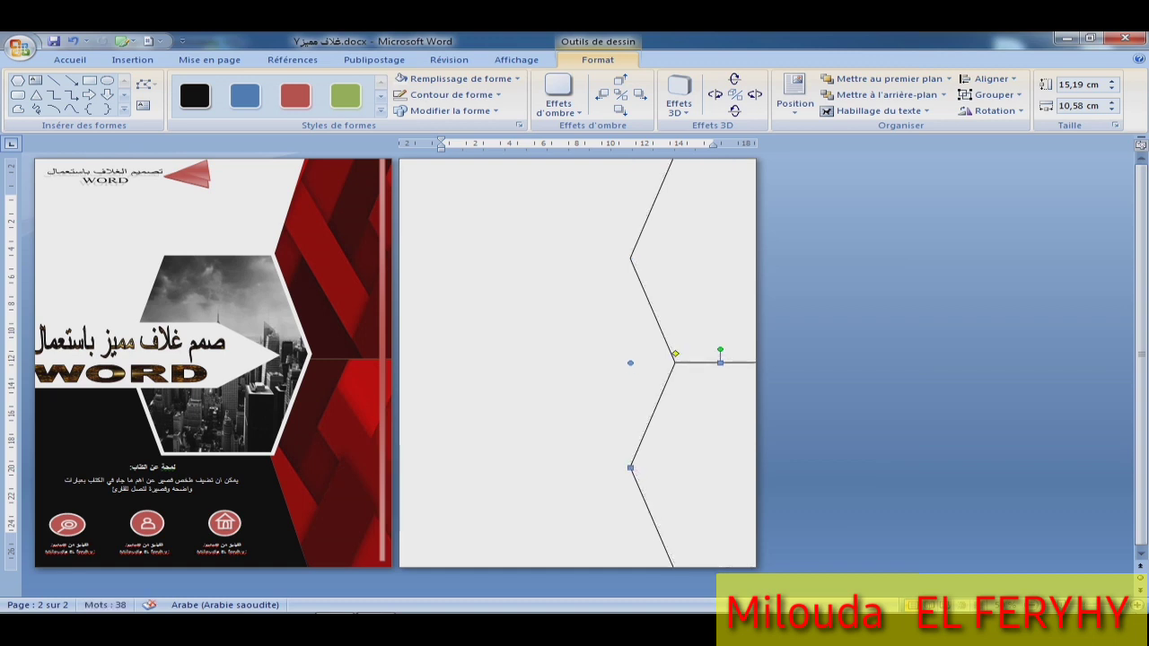
key("Tab")
key("shift+Up")
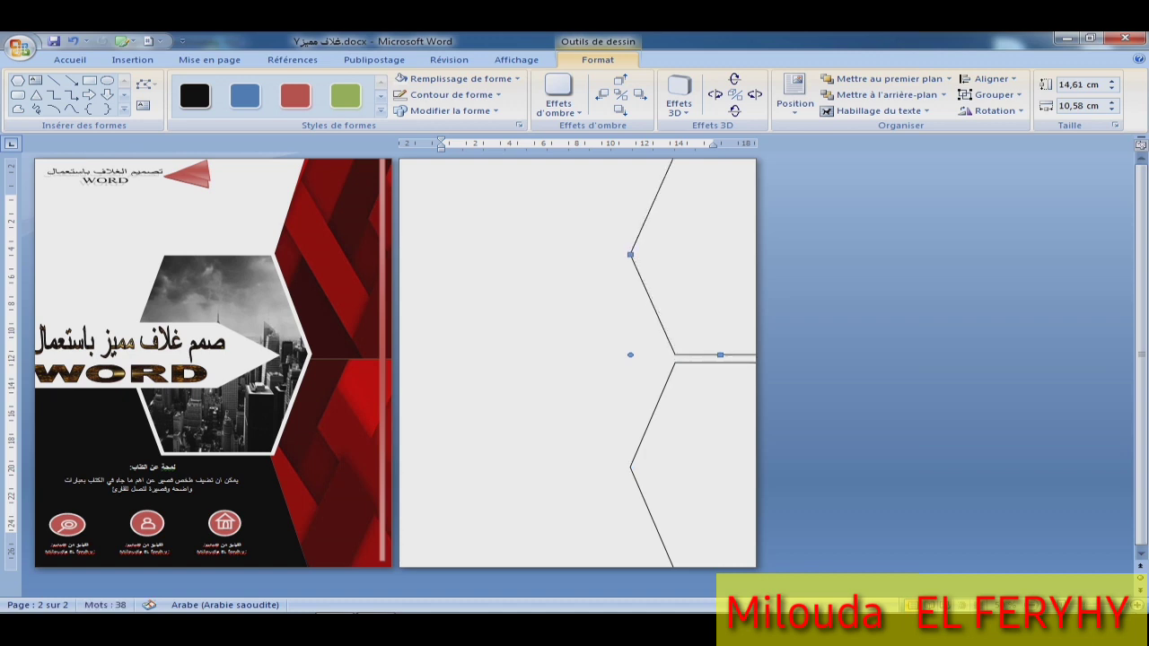
key("Tab")
key("Up")
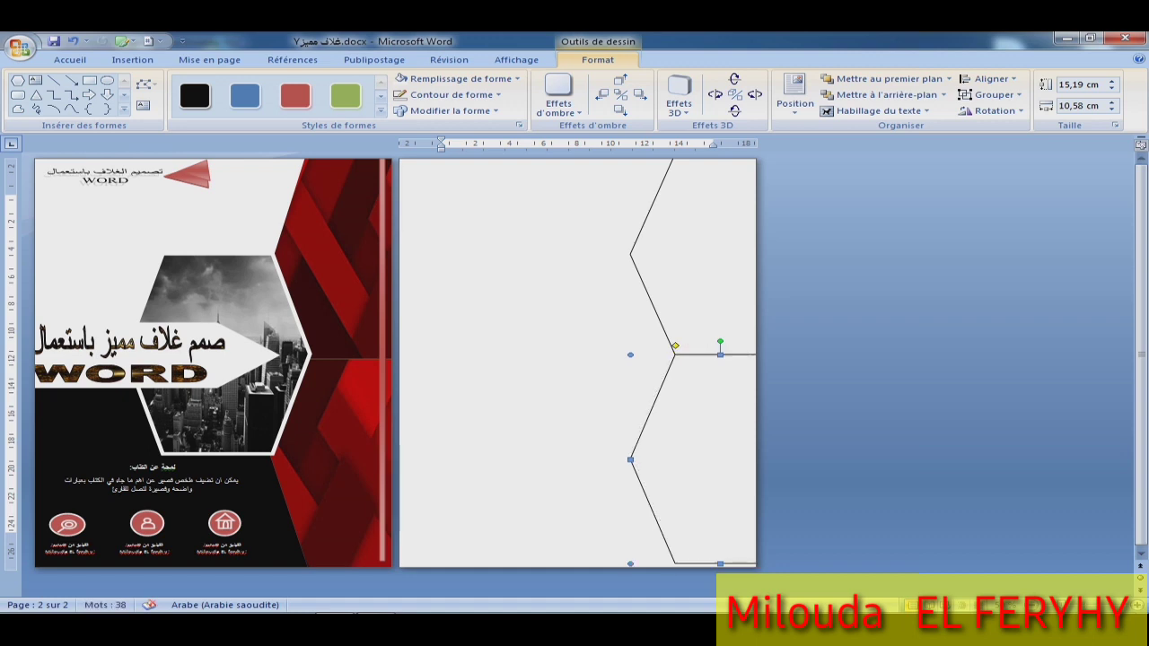
key("shift+Down")
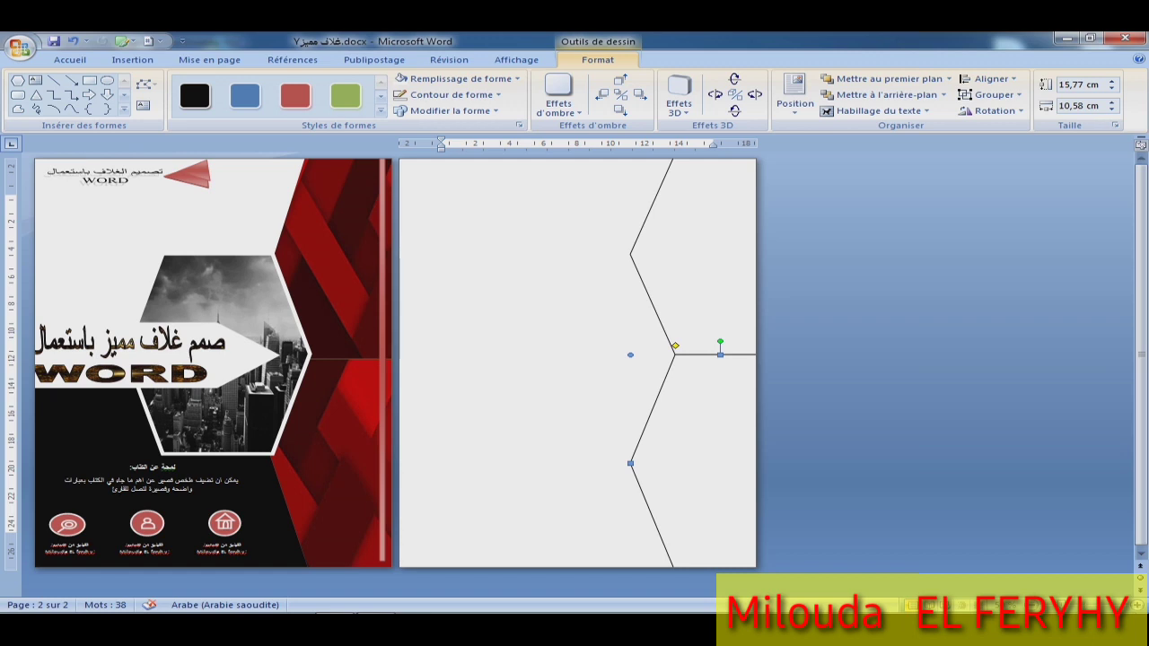
Paste a third hexagon at page centre and fit it left of the stacked pair.
right_click(688, 411)
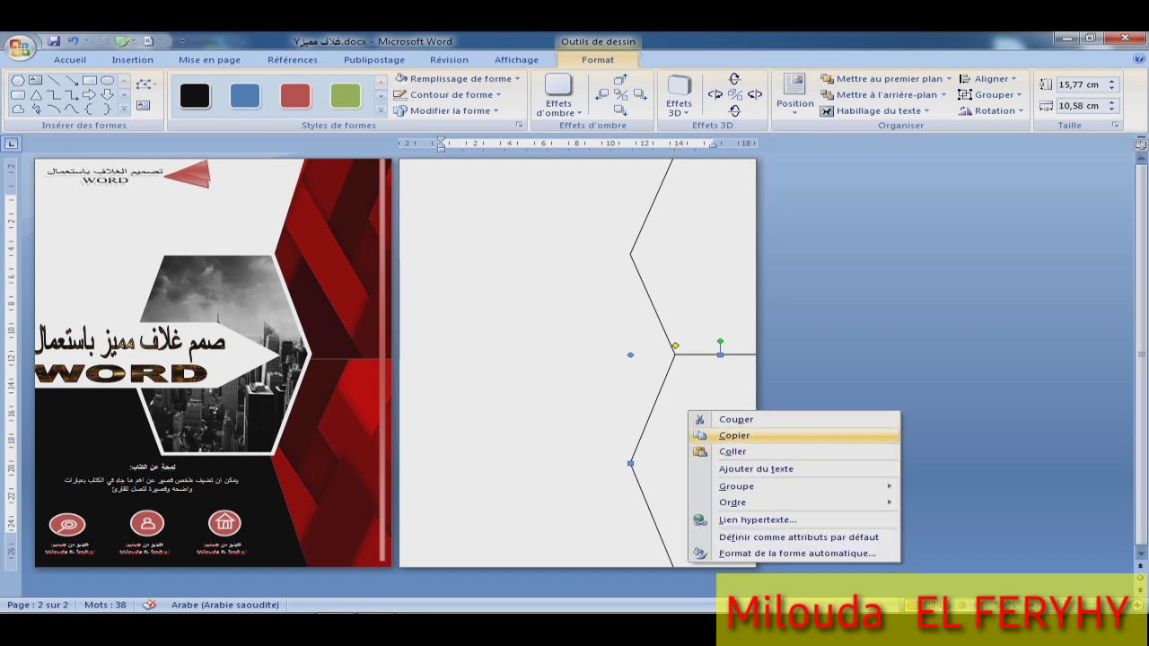
left_click(733, 452)
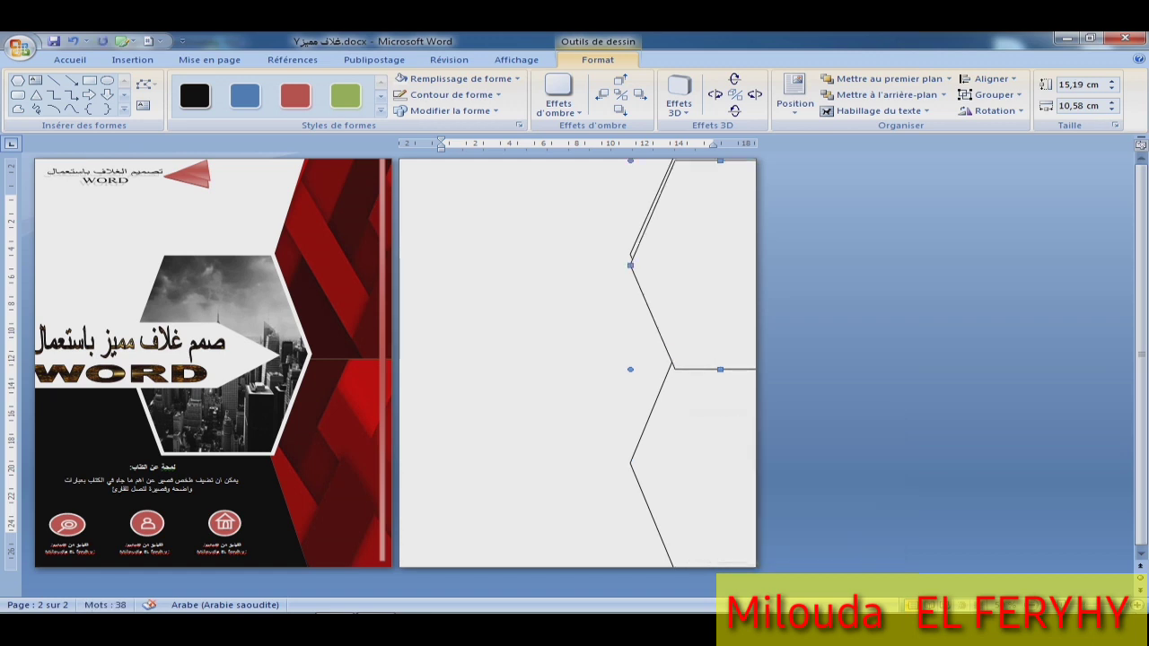
left_click_drag(615, 302, 576, 359)
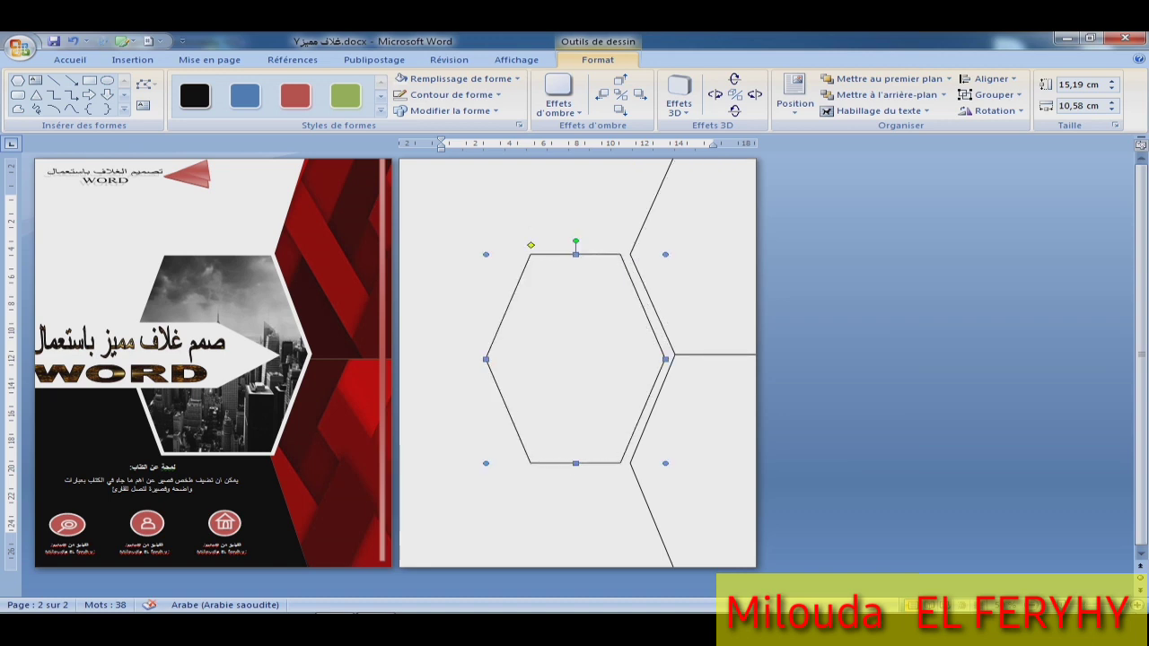
key("Right")
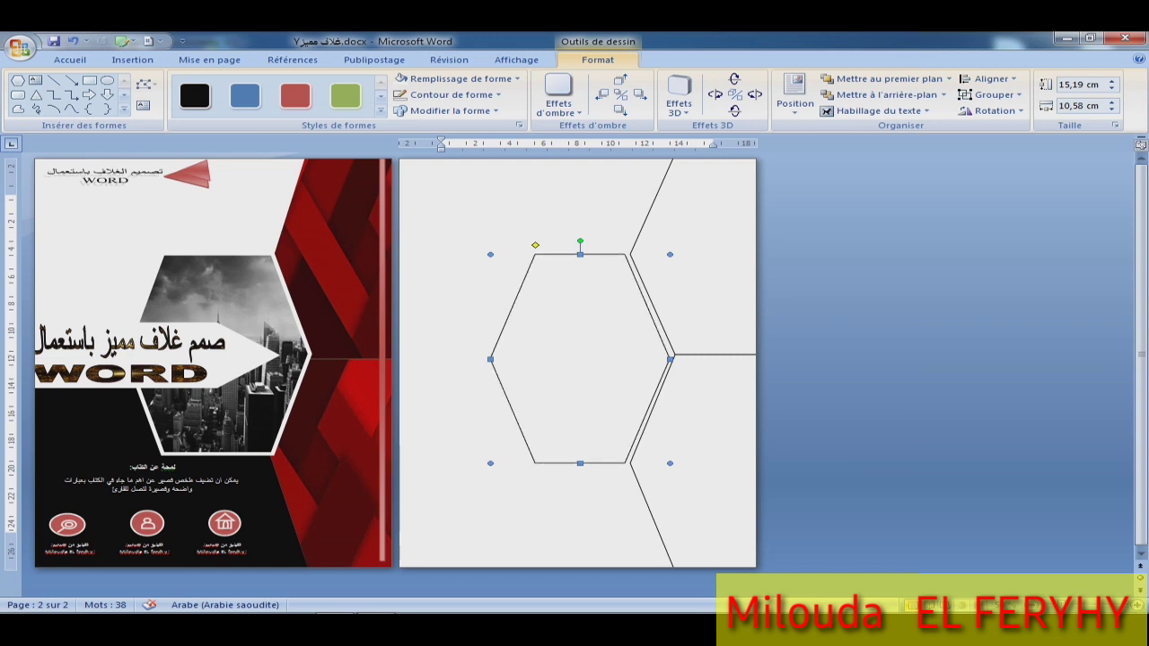
key("Left")
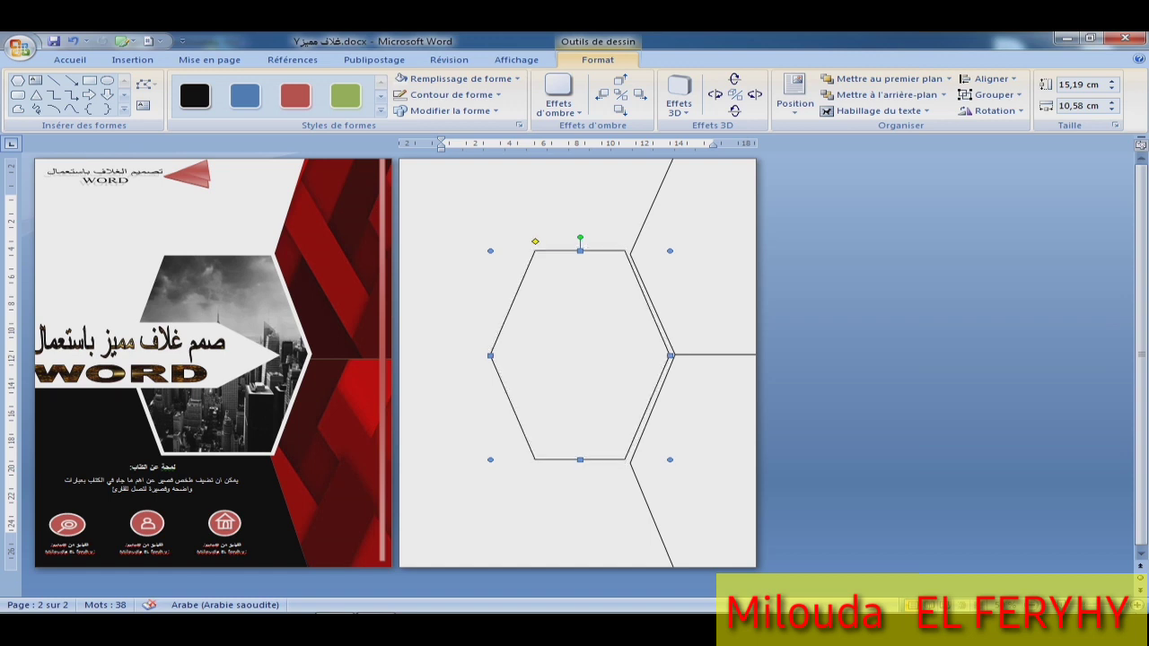
key("shift+Down")
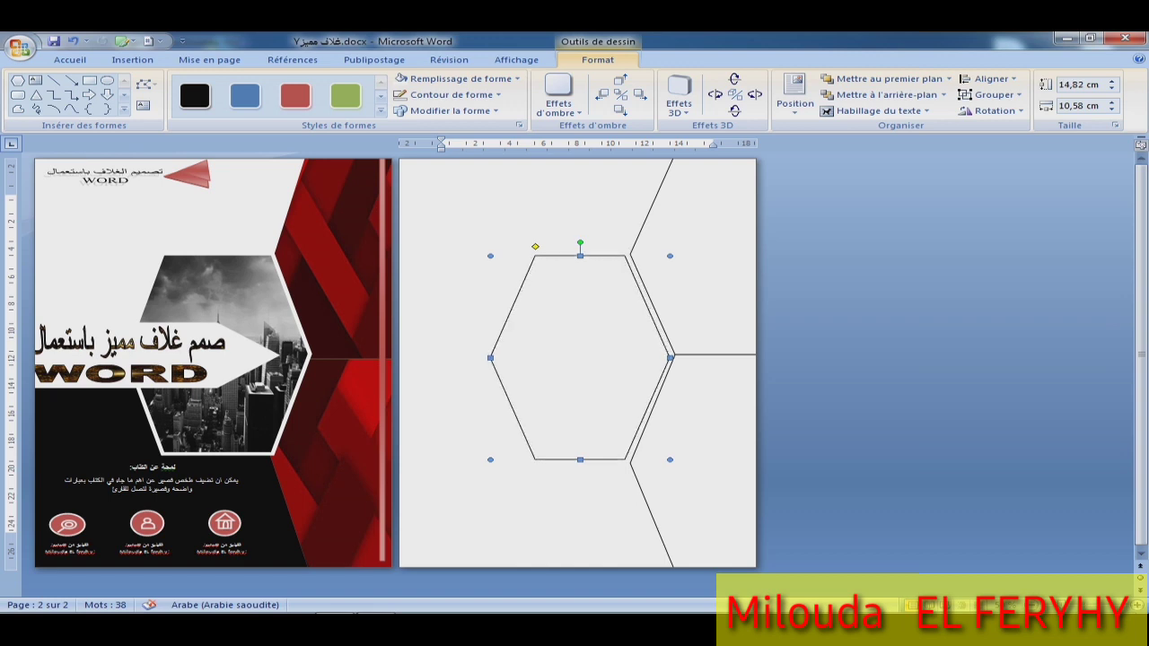
key("Tab")
key("shift+Tab")
key("Tab")
Draw a manual-operation trapezoid near page 2's bottom-left.
left_click(441, 197)
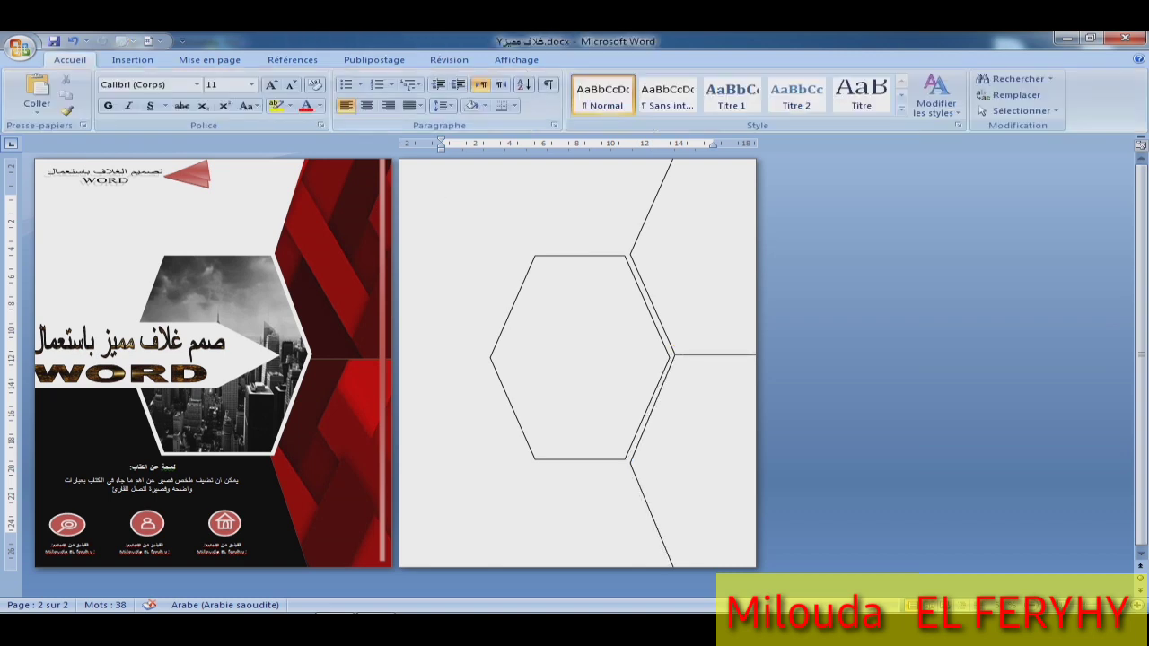
left_click(132, 59)
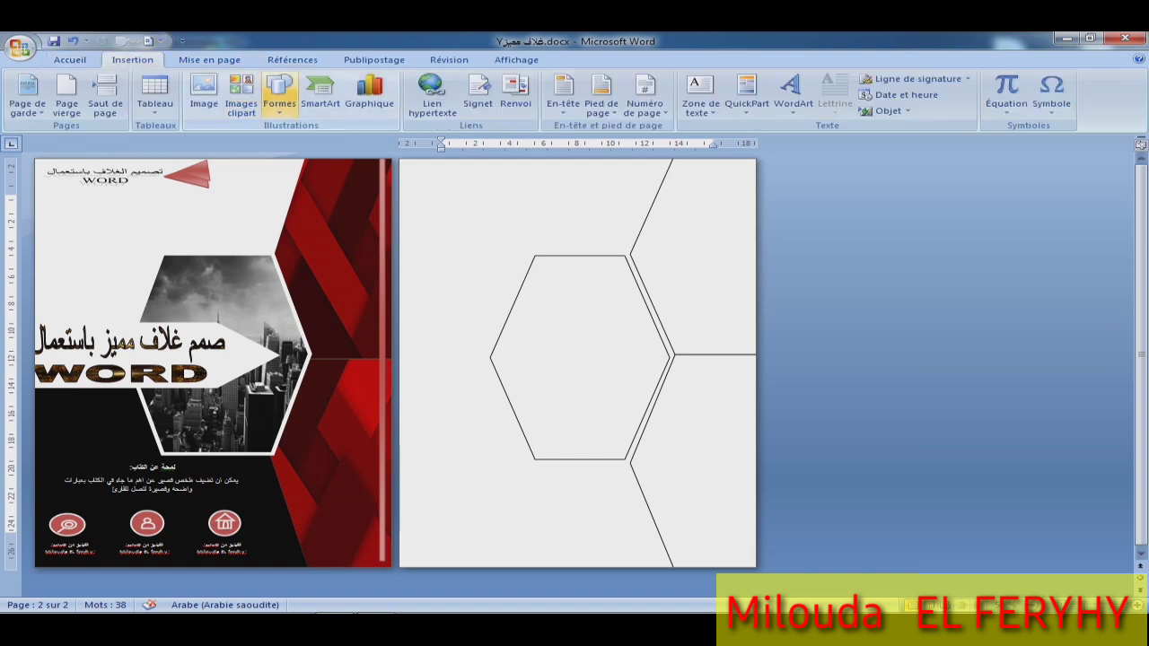
left_click(279, 94)
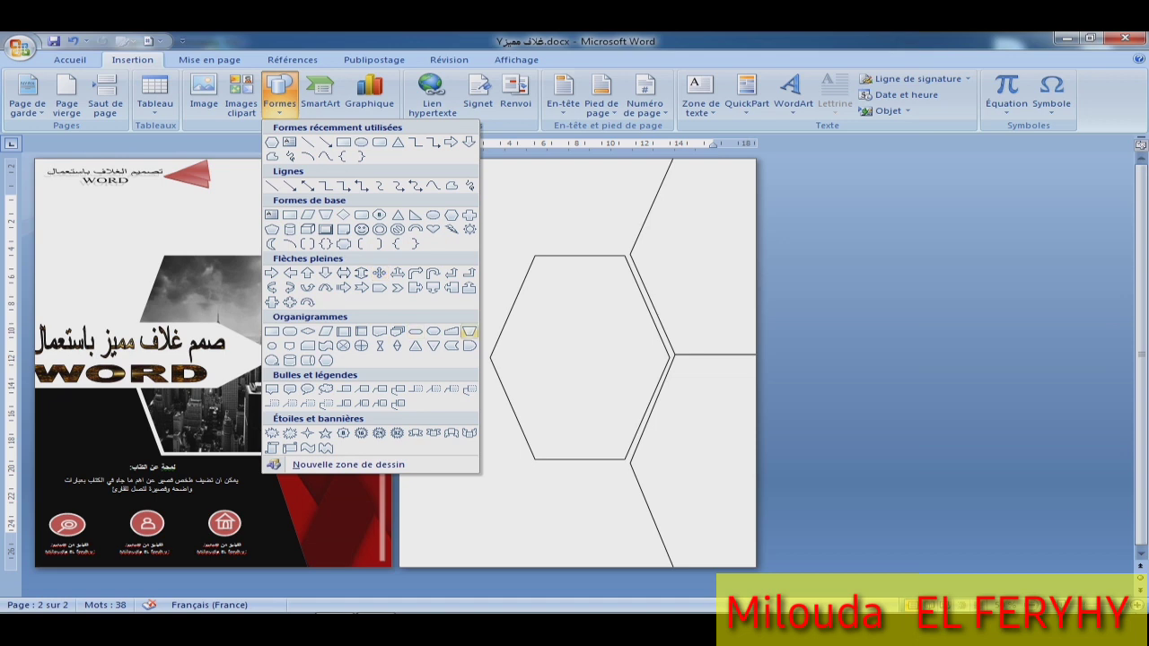
left_click(468, 332)
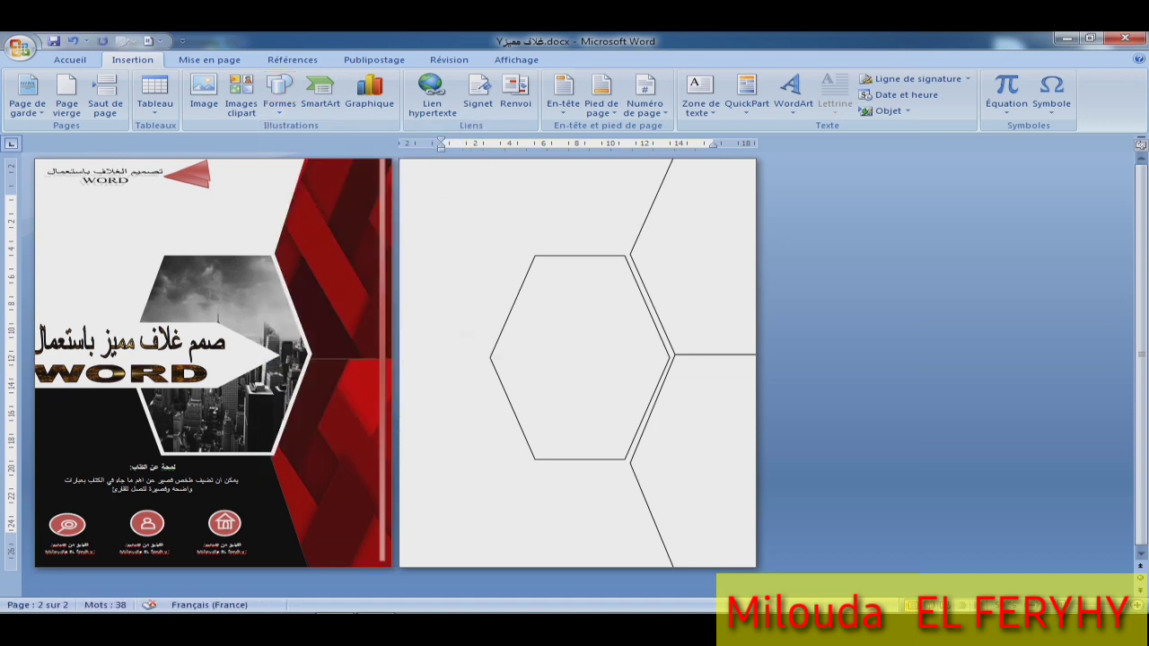
left_click_drag(440, 416, 546, 562)
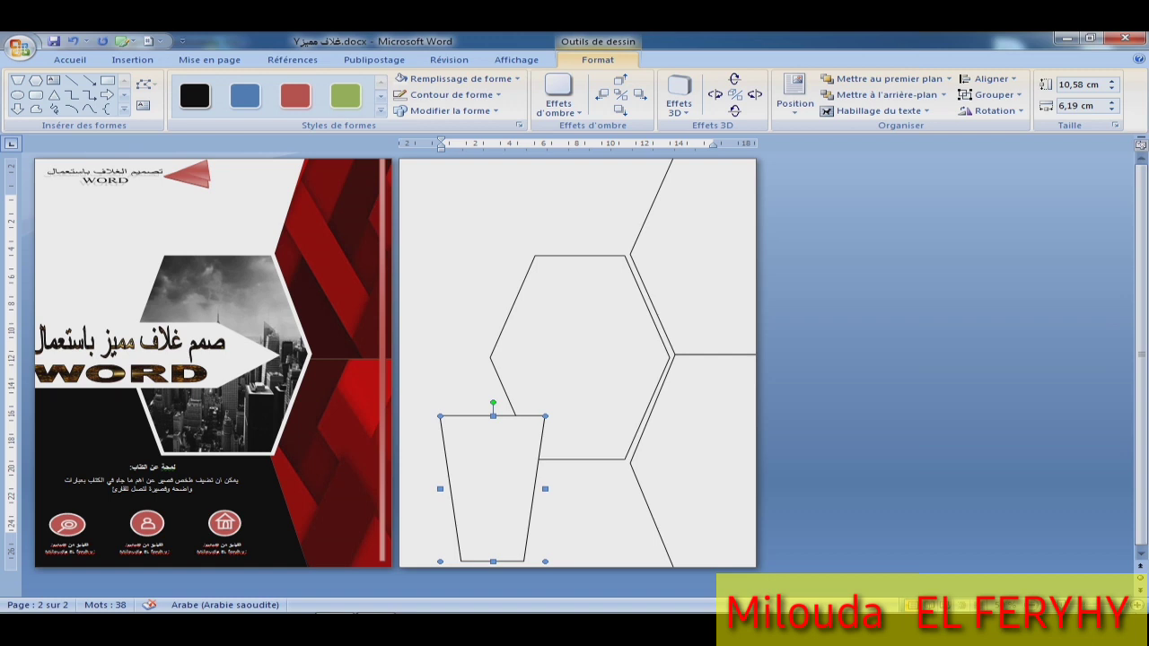
Widen the lower shape to 21,86 cm past the left page edge and raise it to 14,82 cm.
left_click_drag(545, 489, 598, 489)
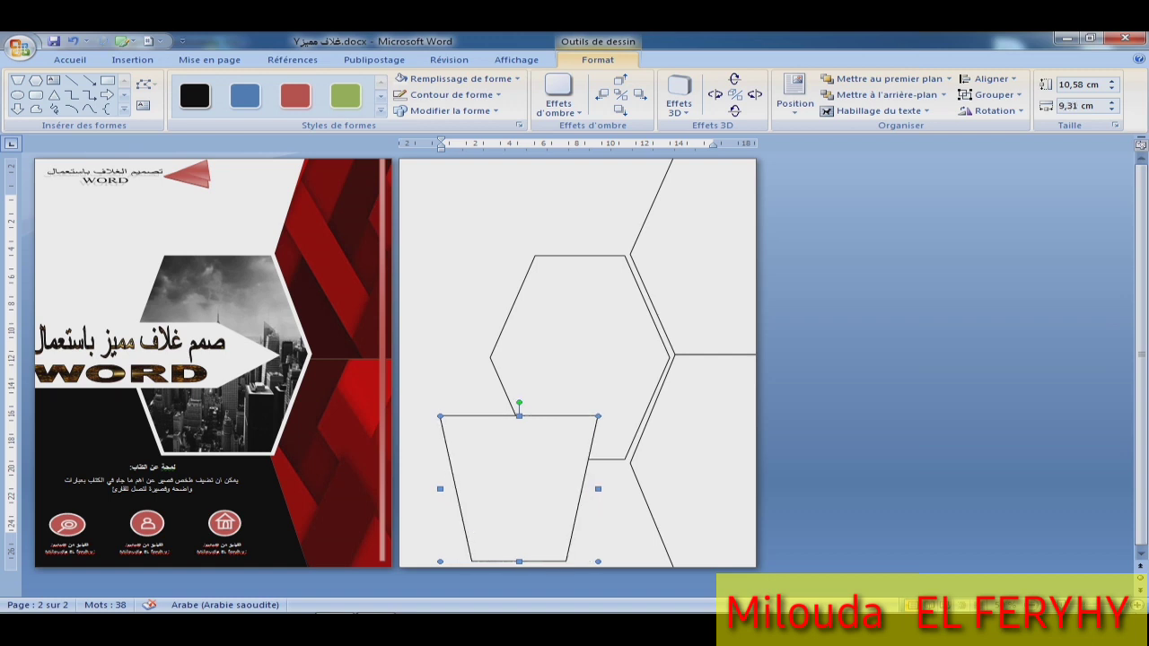
left_click_drag(440, 489, 413, 488)
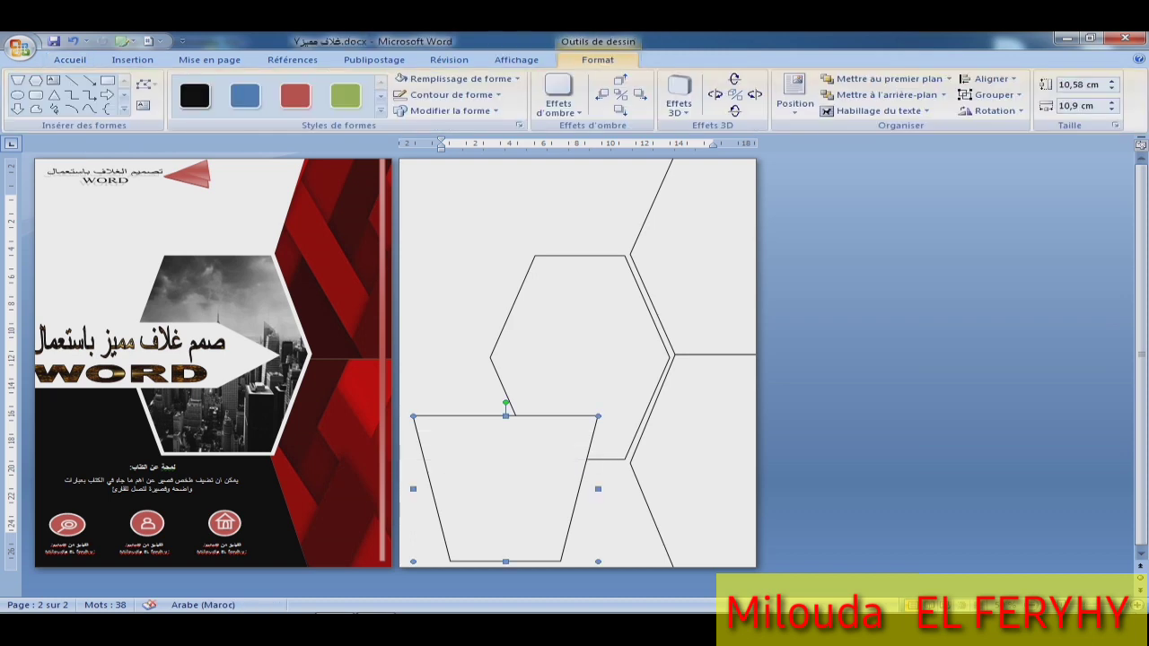
left_click_drag(505, 403, 506, 574)
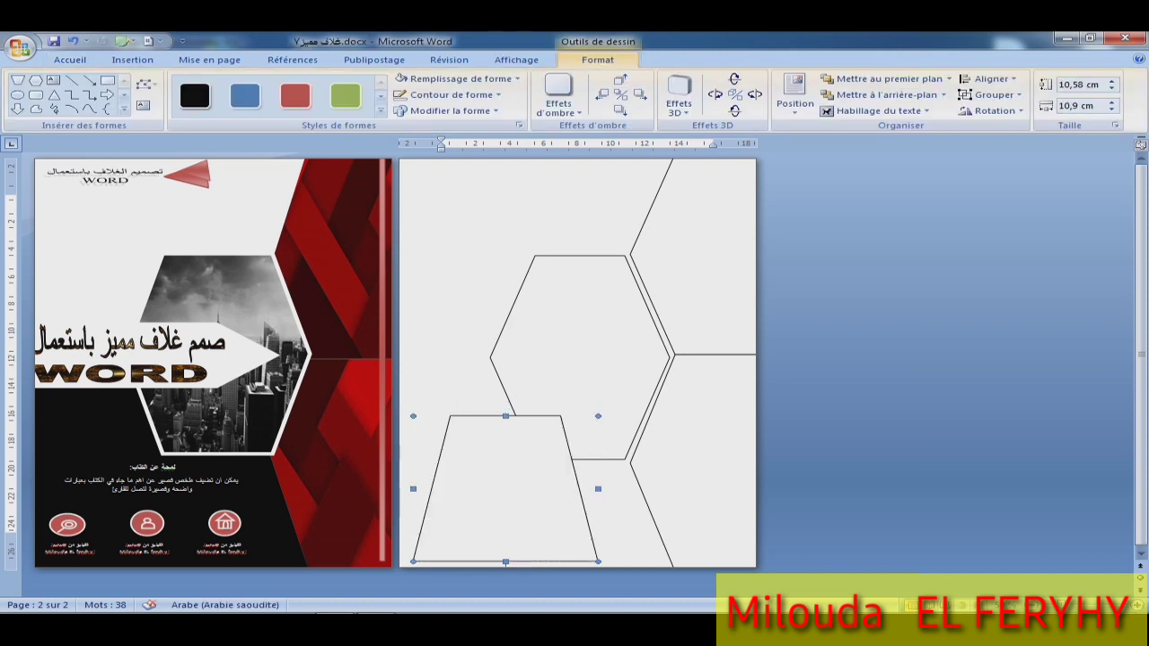
left_click_drag(412, 482, 424, 488)
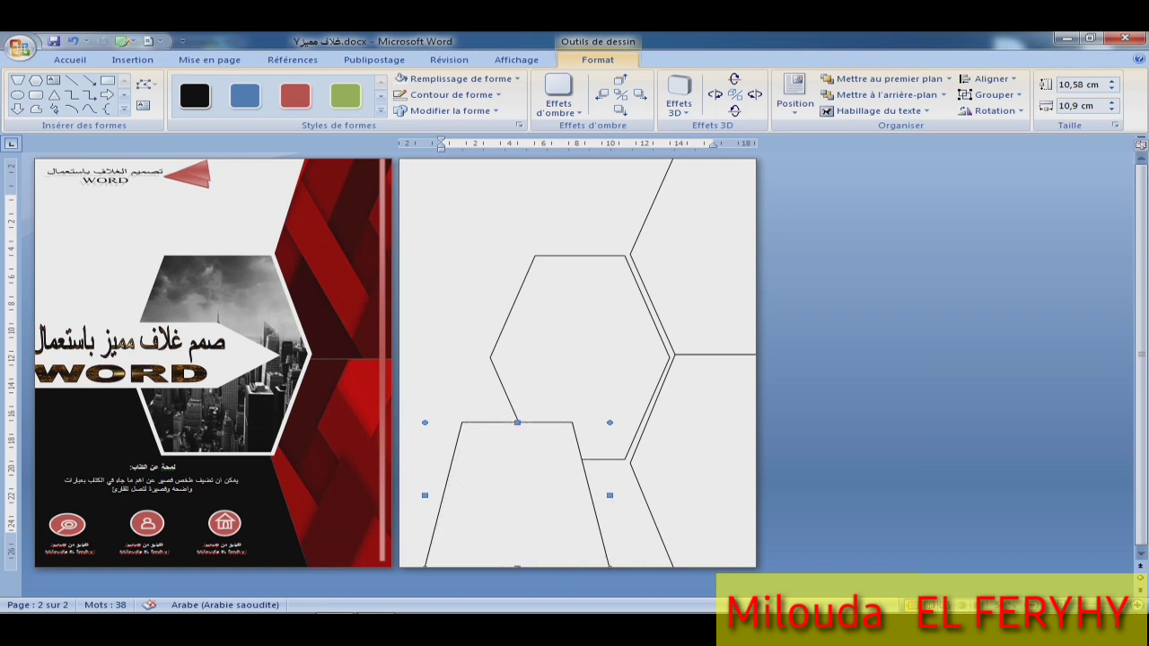
left_click_drag(442, 511, 452, 512)
left_click_drag(610, 496, 701, 488)
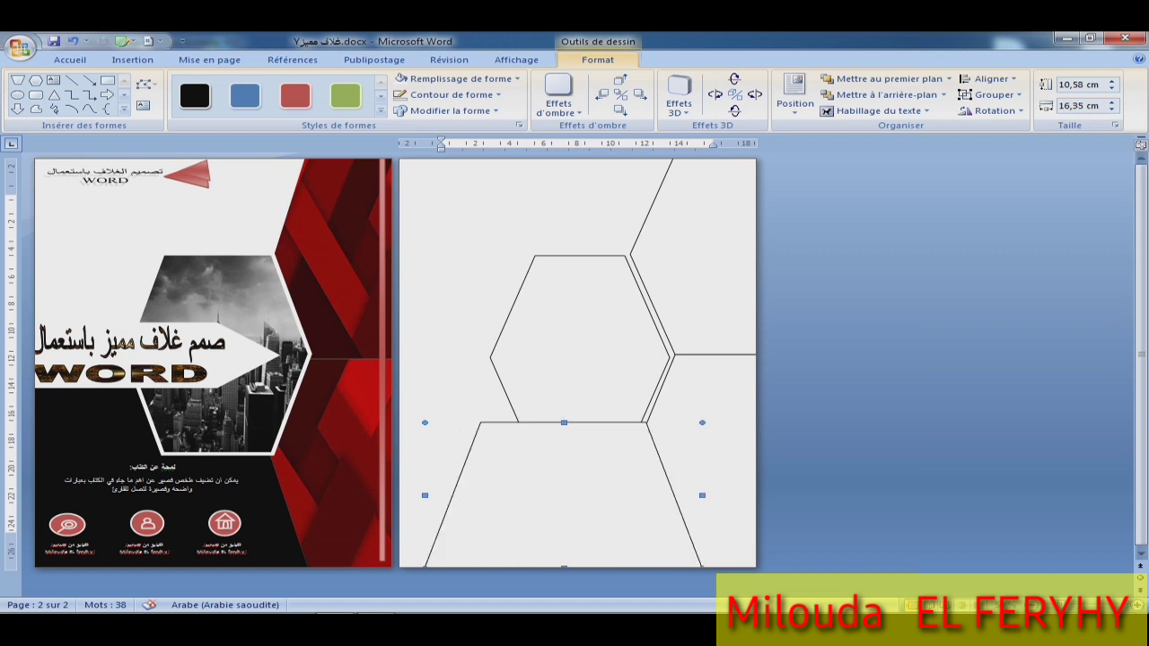
left_click_drag(424, 495, 332, 495)
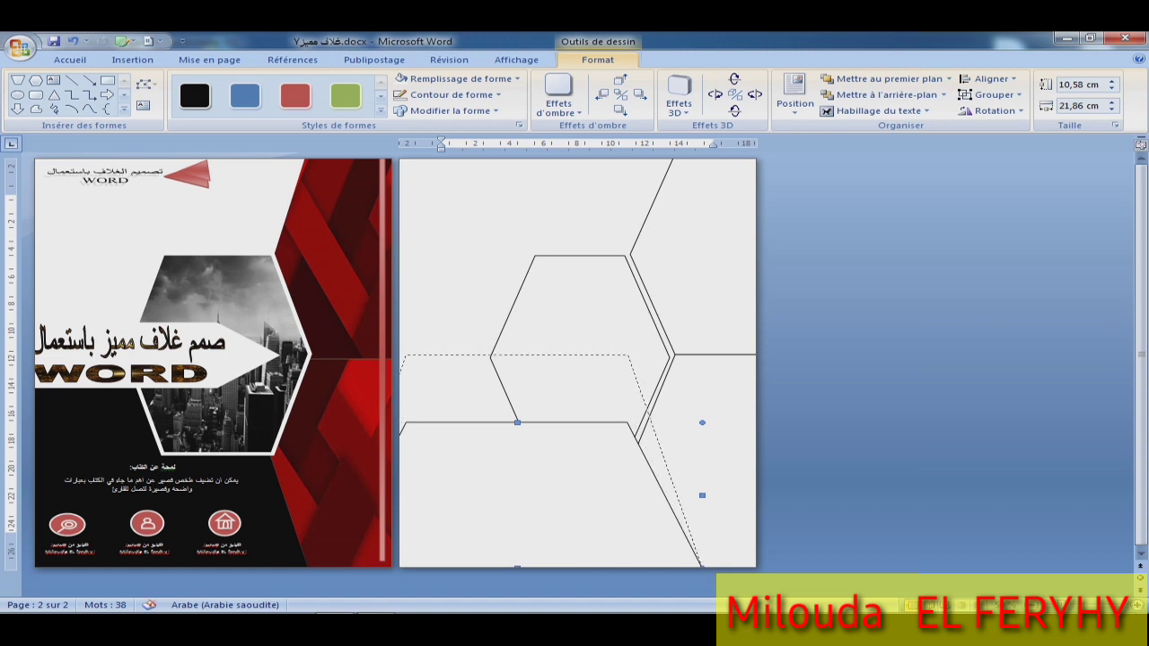
left_click_drag(702, 422, 702, 363)
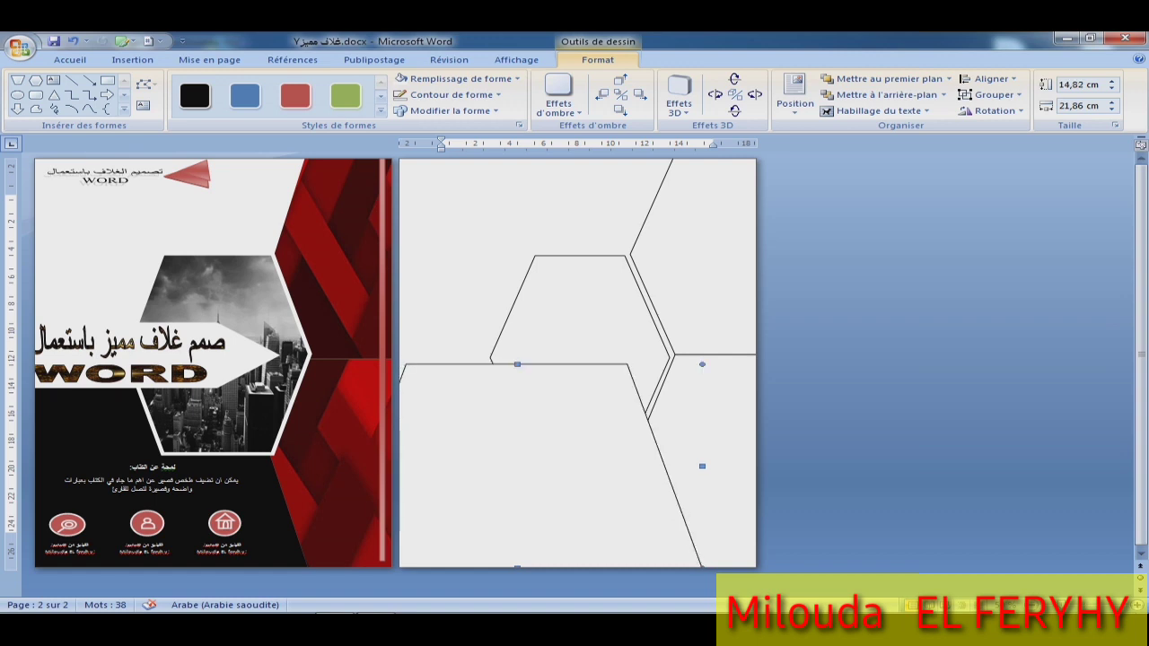
Send the central hexagon to the back and resize it to fit its neighbours.
left_click(580, 287)
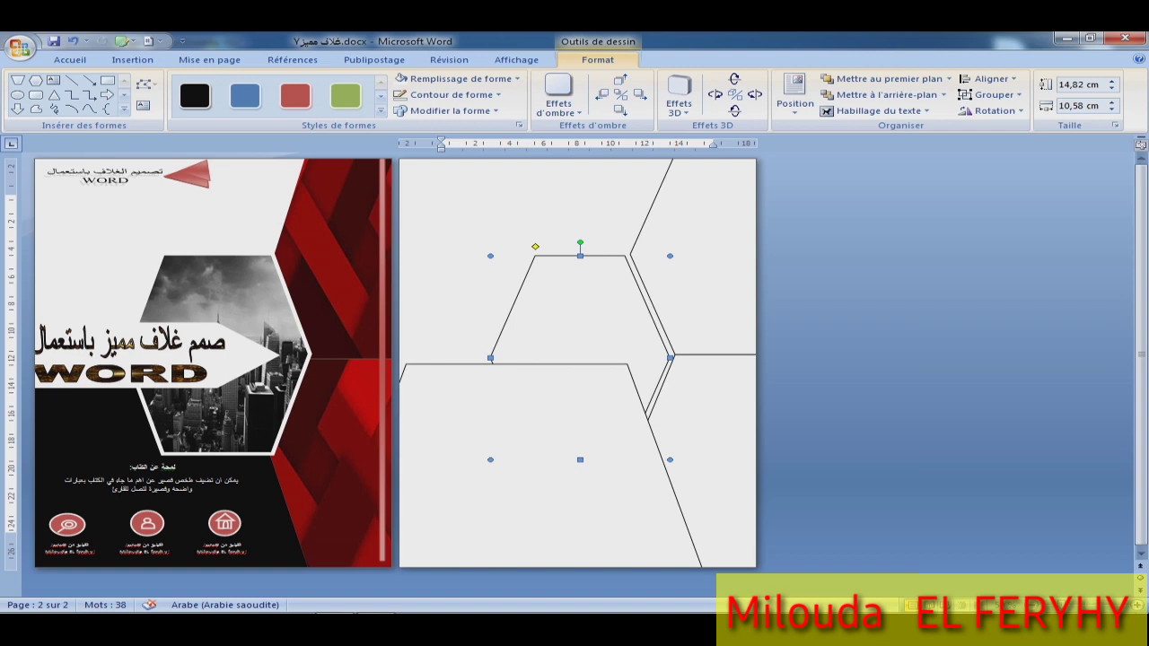
right_click(586, 408)
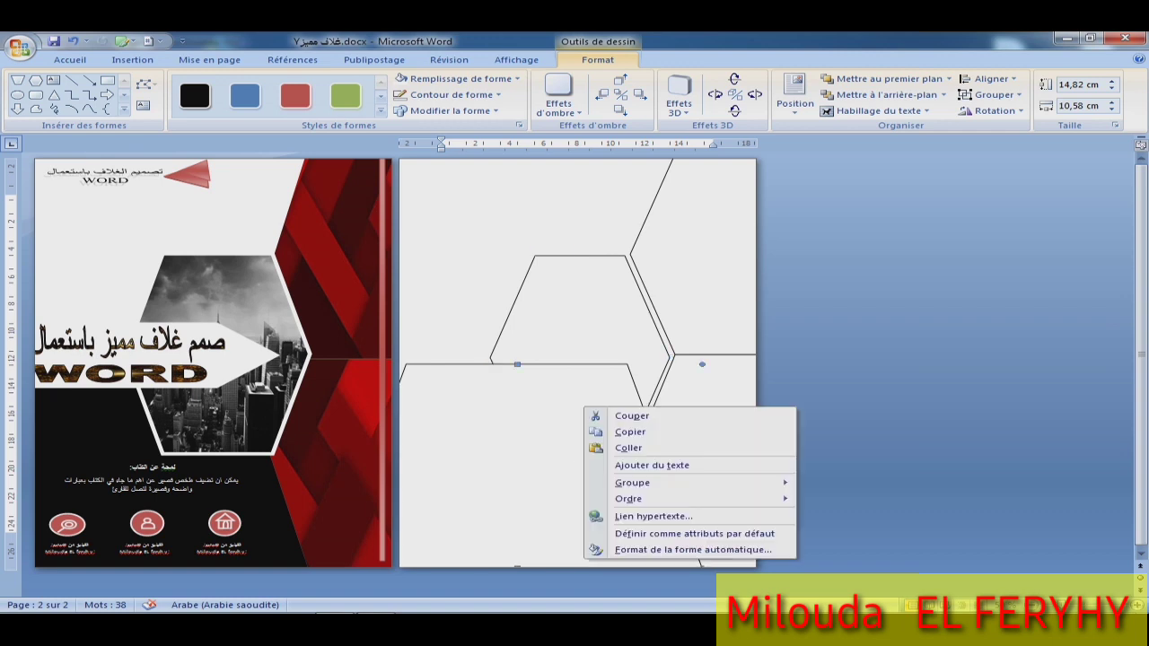
key("Escape")
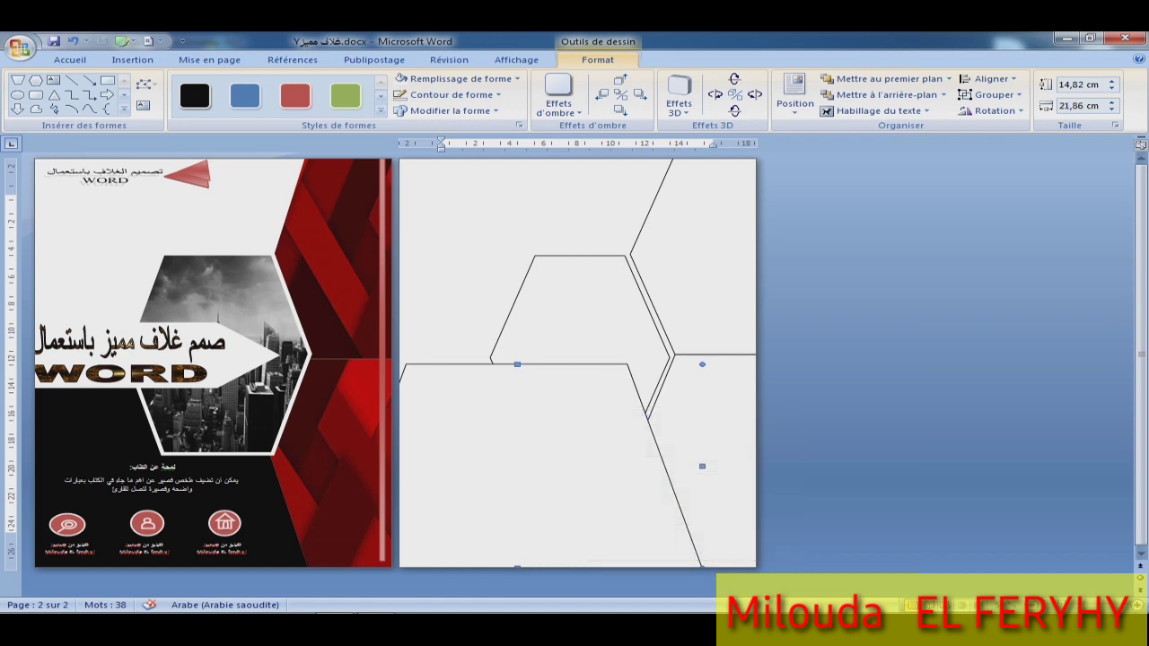
left_click(557, 287)
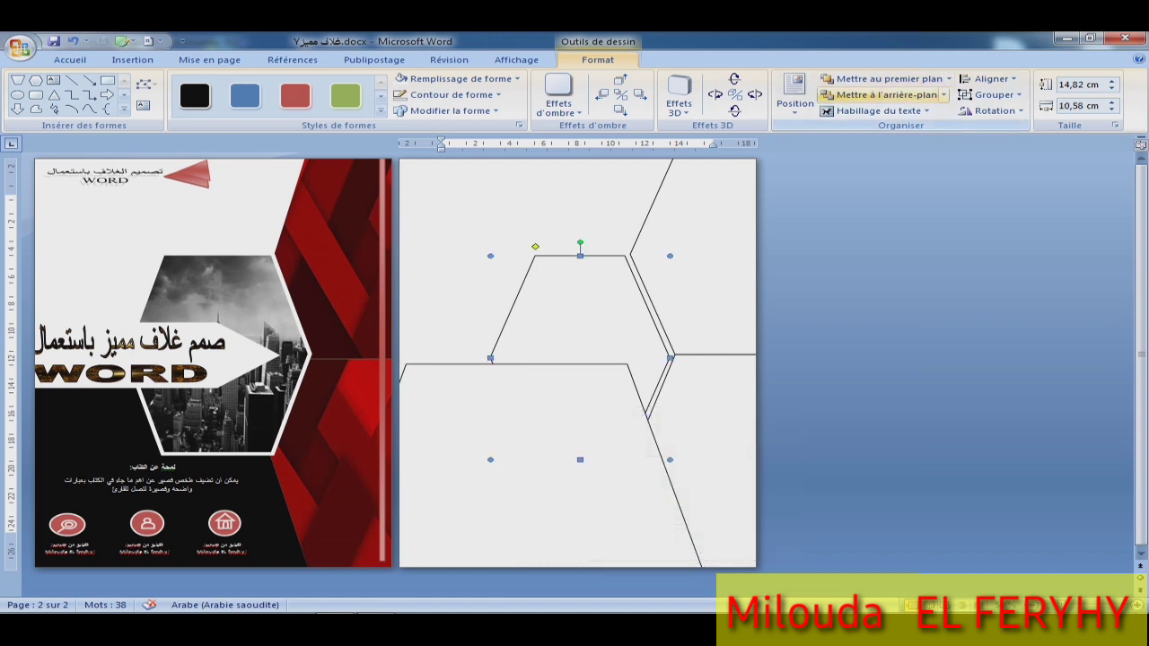
left_click(885, 95)
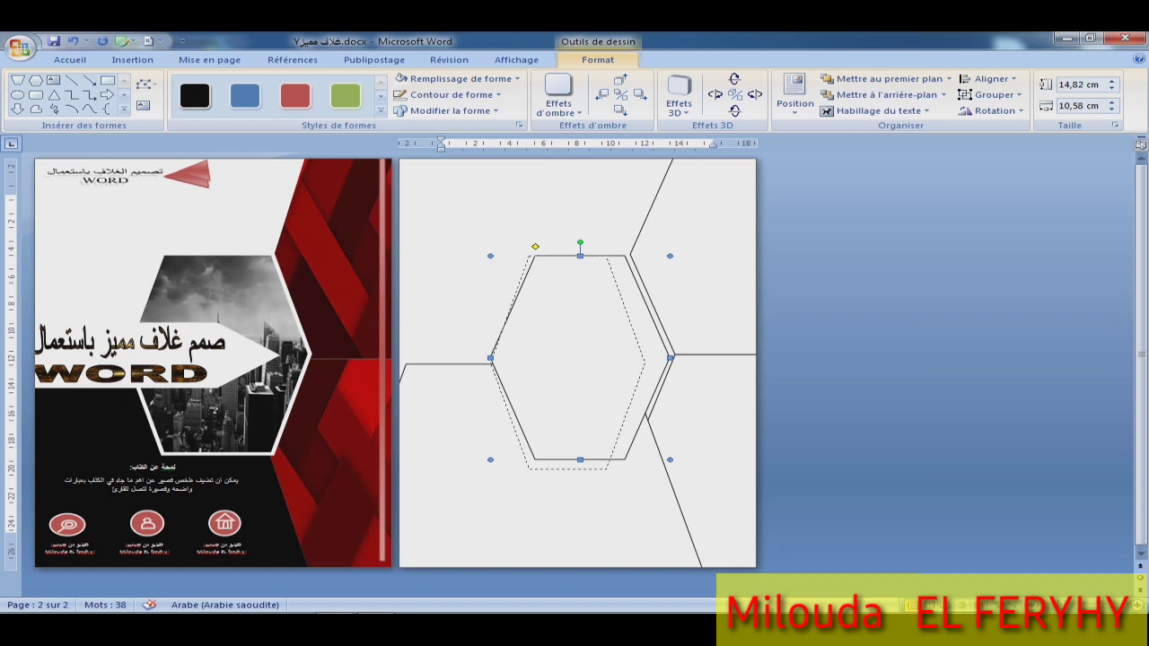
left_click_drag(627, 316, 644, 414)
left_click_drag(667, 456, 675, 454)
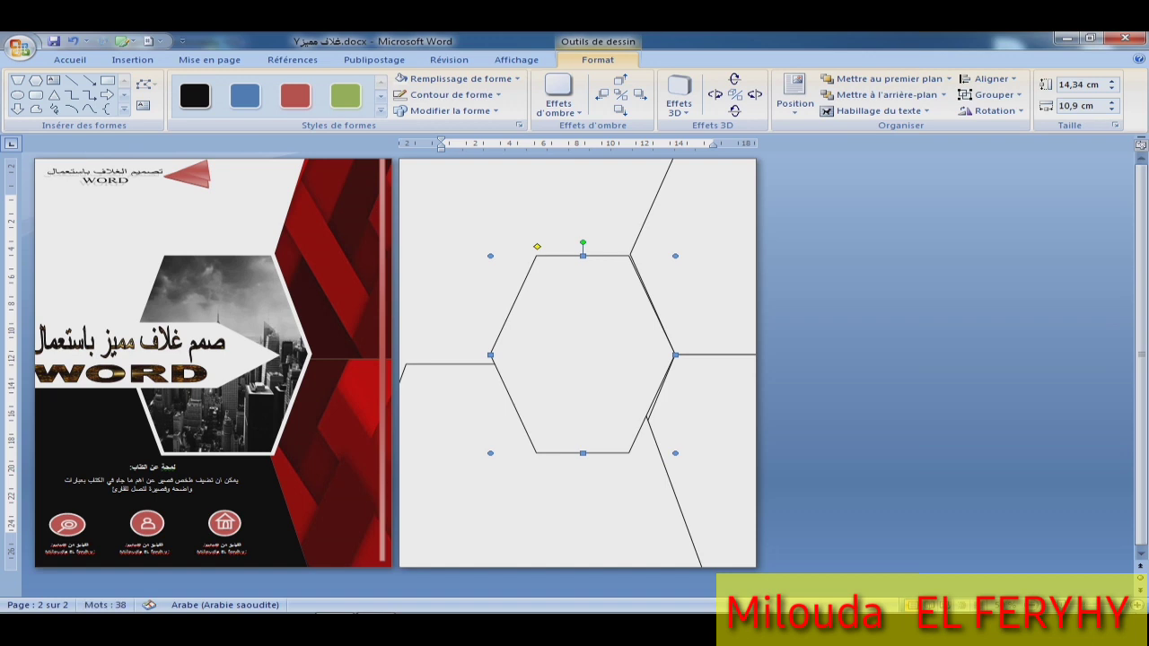
Adjust the lower-right hexagon's width and send it behind the other shapes.
left_click(669, 476)
left_click_drag(703, 466, 676, 466)
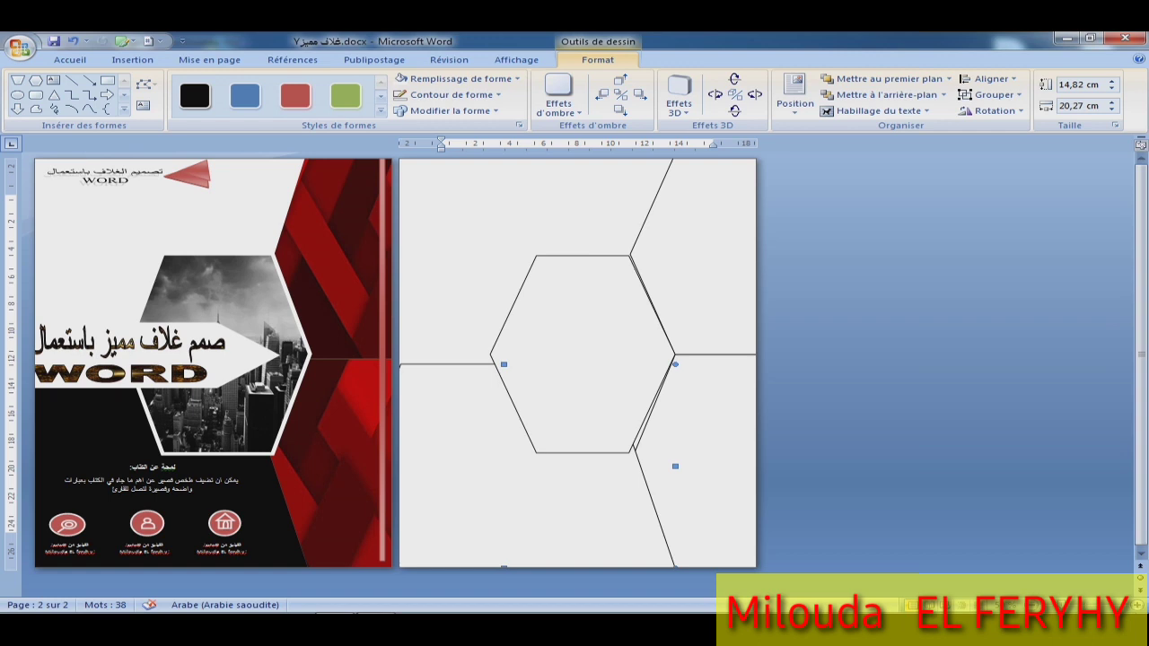
left_click_drag(674, 460, 664, 459)
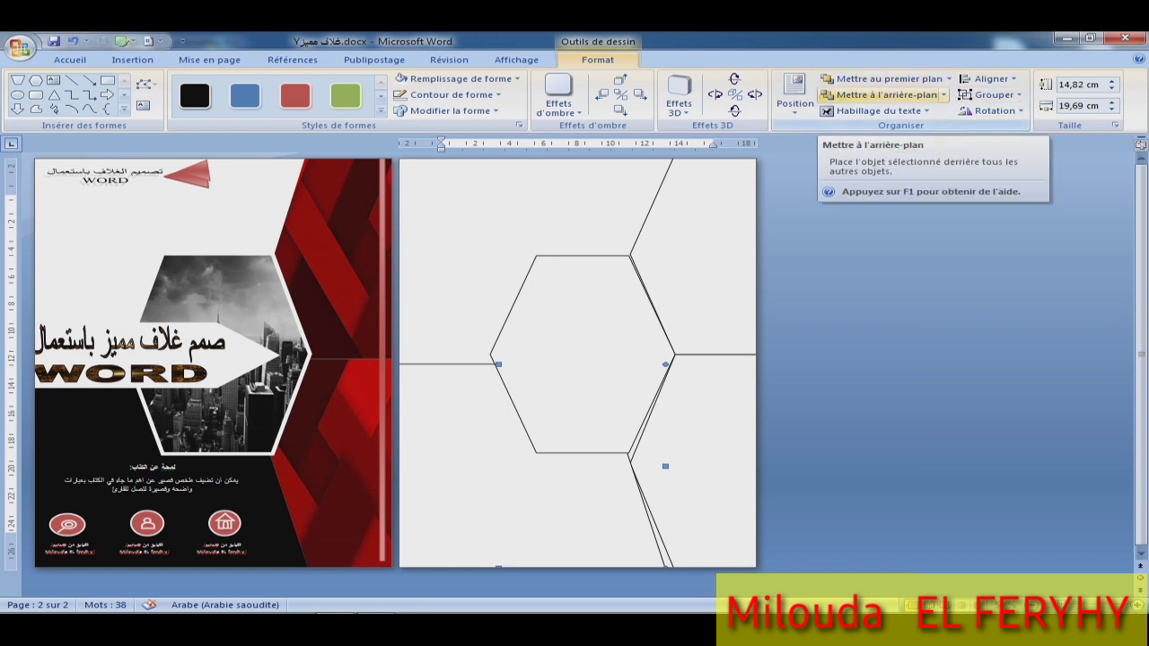
left_click(885, 94)
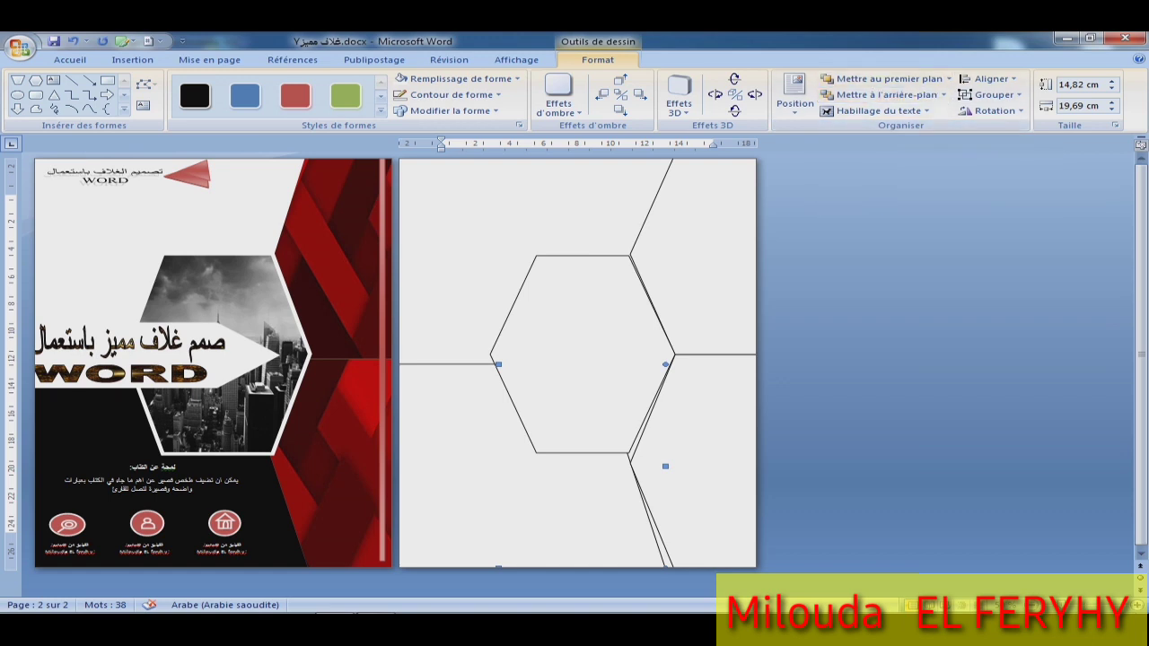
left_click_drag(664, 459, 697, 460)
left_click_drag(697, 460, 697, 459)
Make the central hexagon slightly taller, then draw a 2,96 × 3,12 cm triangle near page 2's top.
left_click(652, 405)
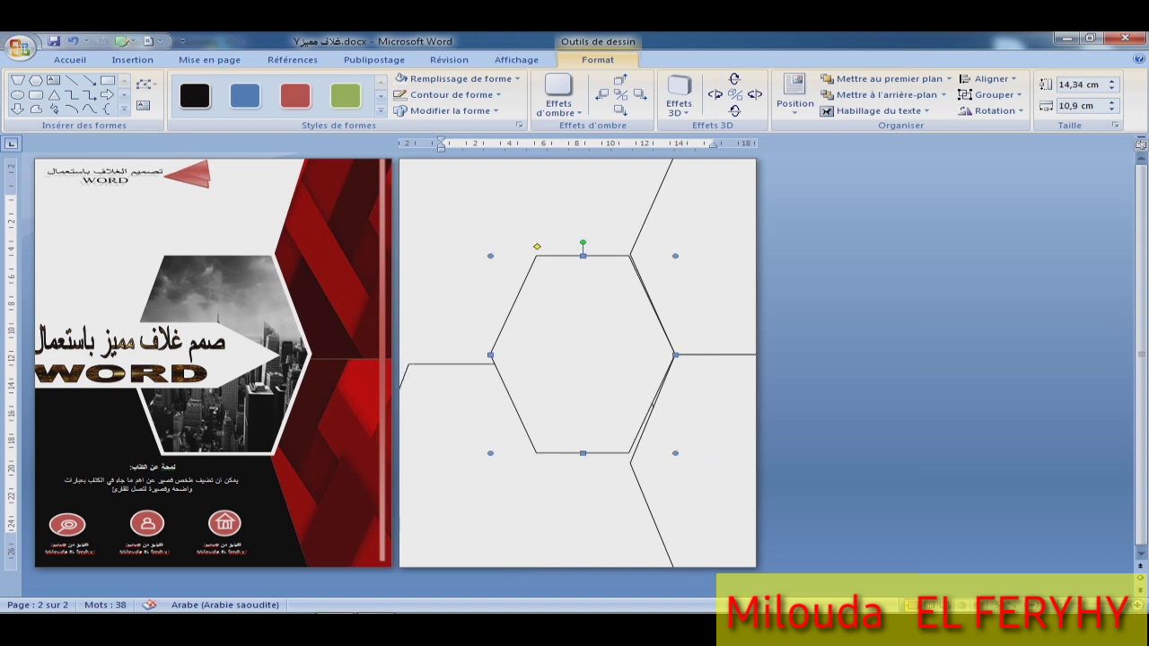
left_click(718, 355)
left_click(669, 369)
left_click_drag(583, 453, 582, 460)
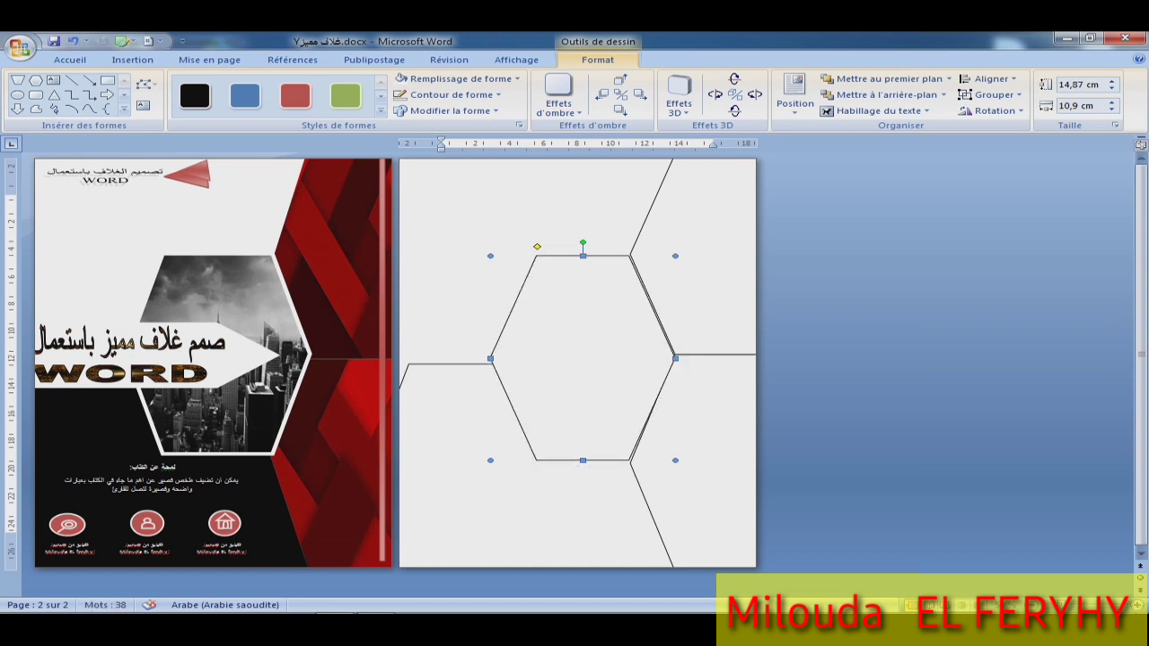
left_click(648, 508)
left_click(653, 409)
left_click_drag(583, 461, 583, 469)
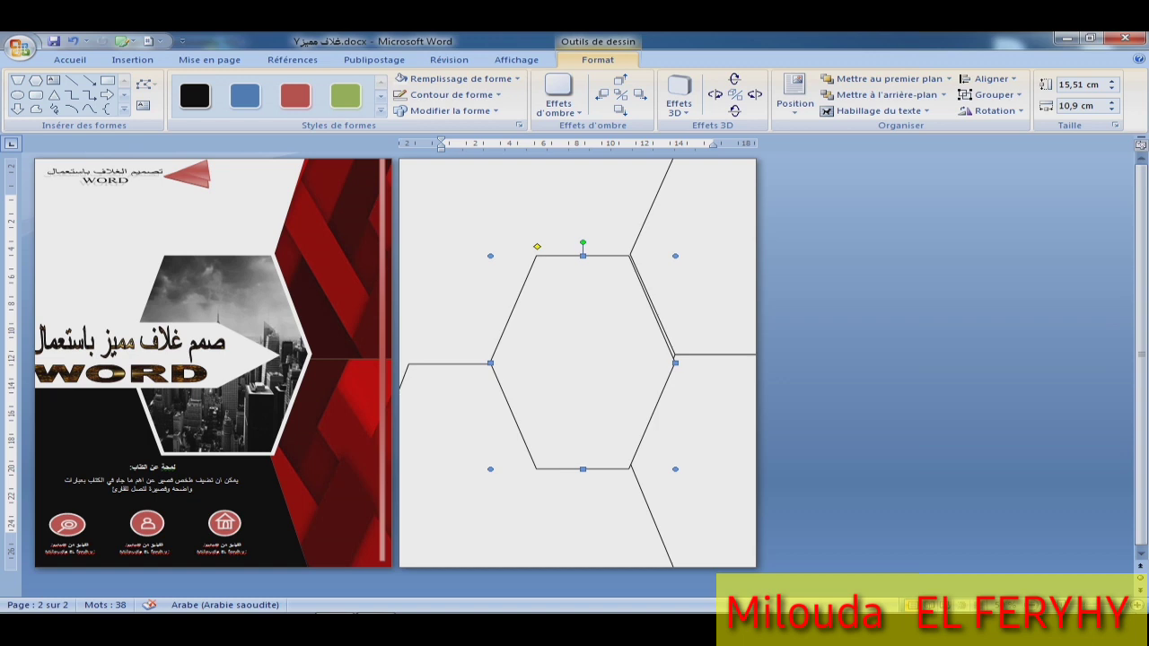
key("ctrl+z")
key("ctrl+z")
left_click_drag(570, 165, 514, 208)
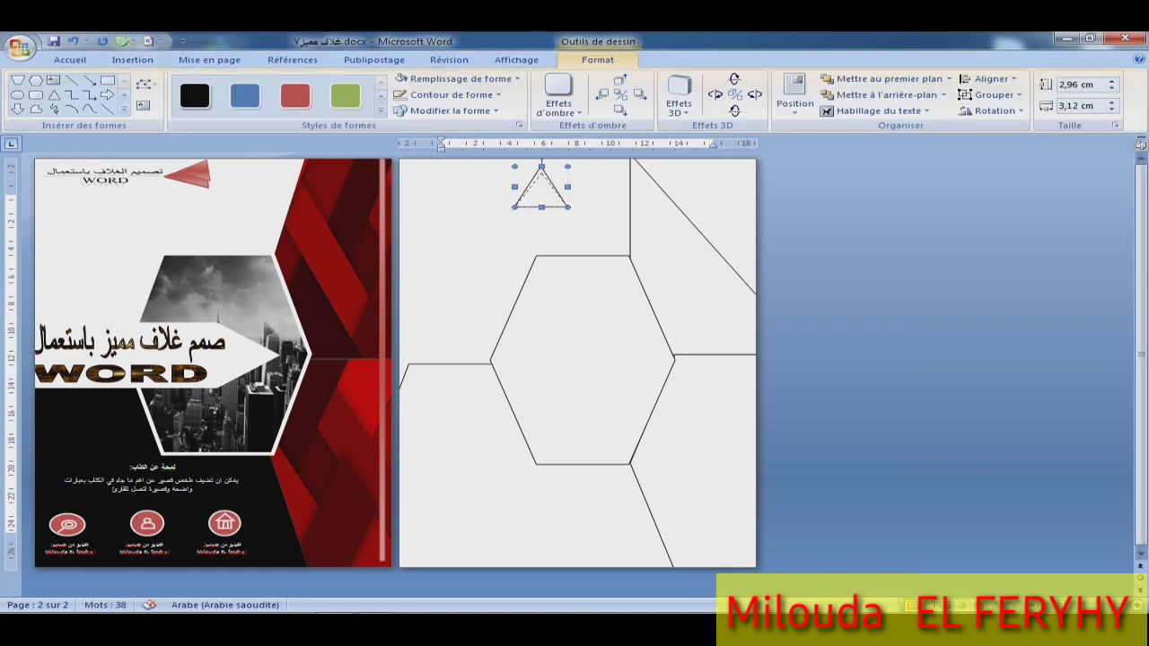
Move the triangle down and rotate it to point left.
left_click_drag(541, 193, 542, 212)
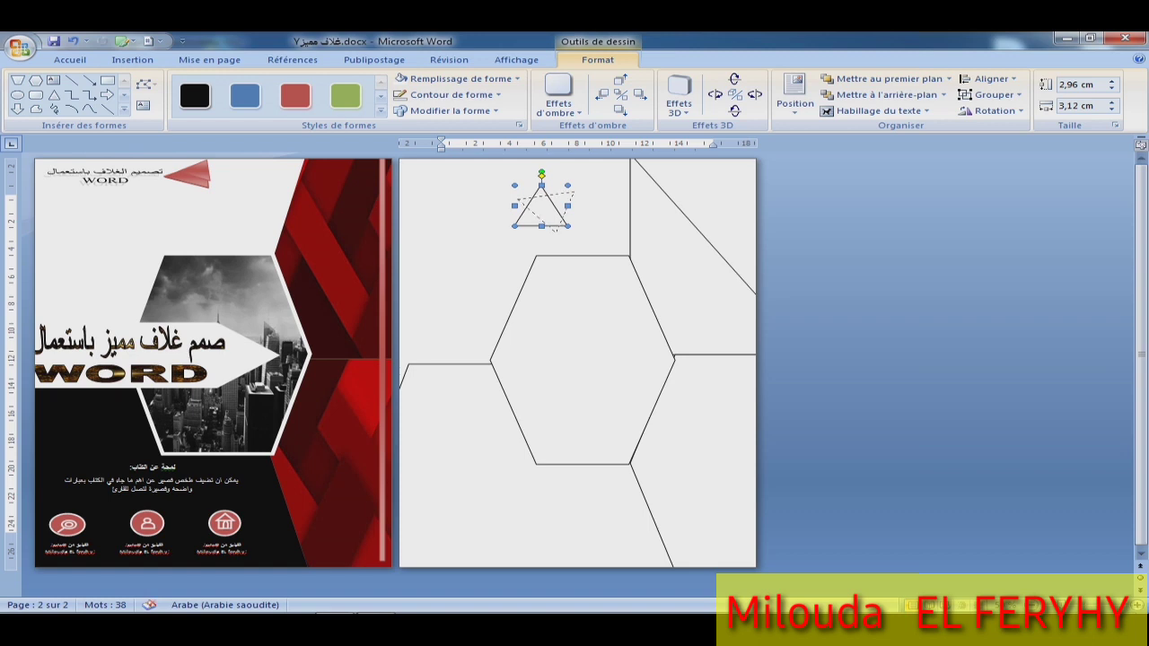
left_click_drag(551, 238, 500, 206)
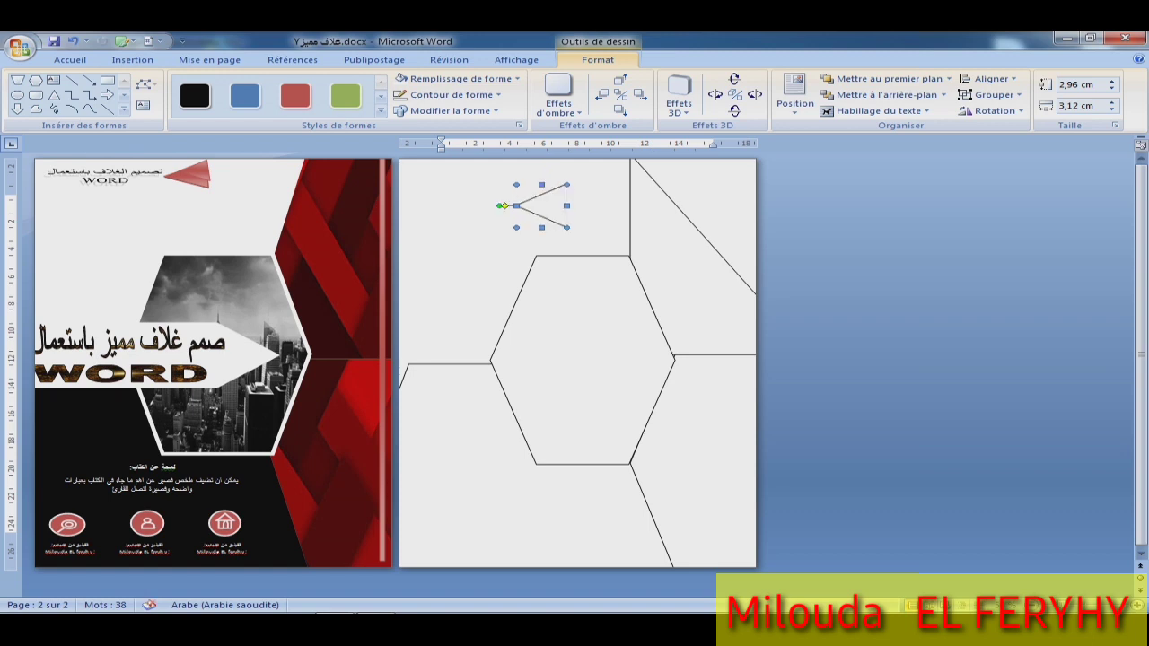
key("Up")
key("Up")
key("Up")
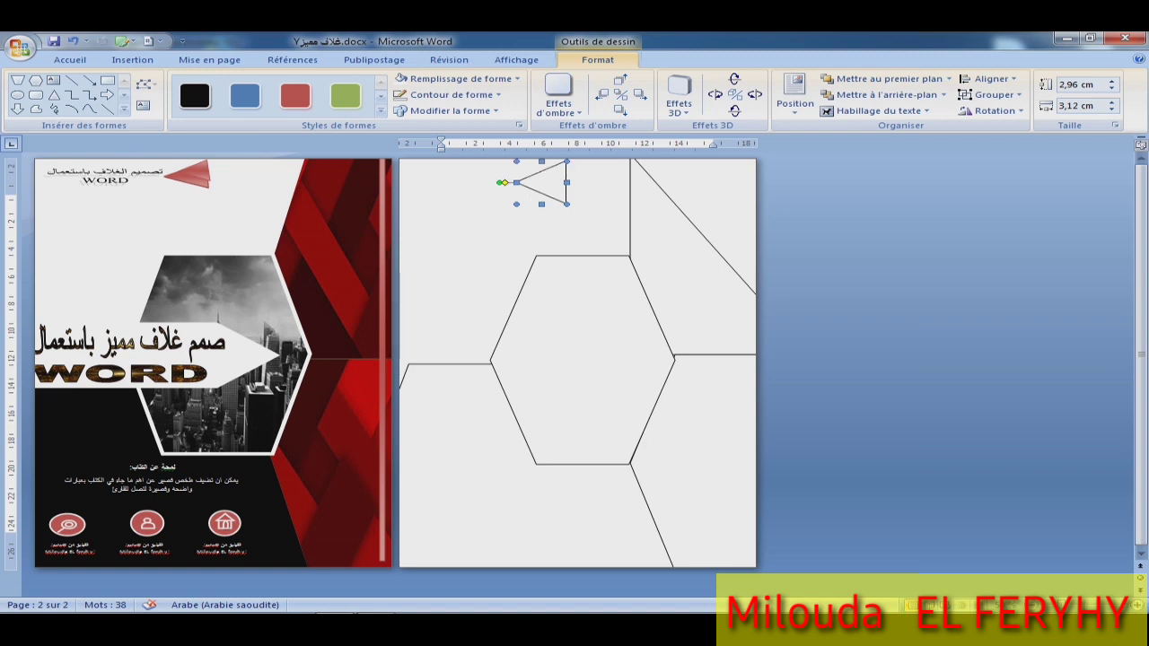
Paste a slightly smaller duplicate of the triangle overlapping the first.
right_click(548, 180)
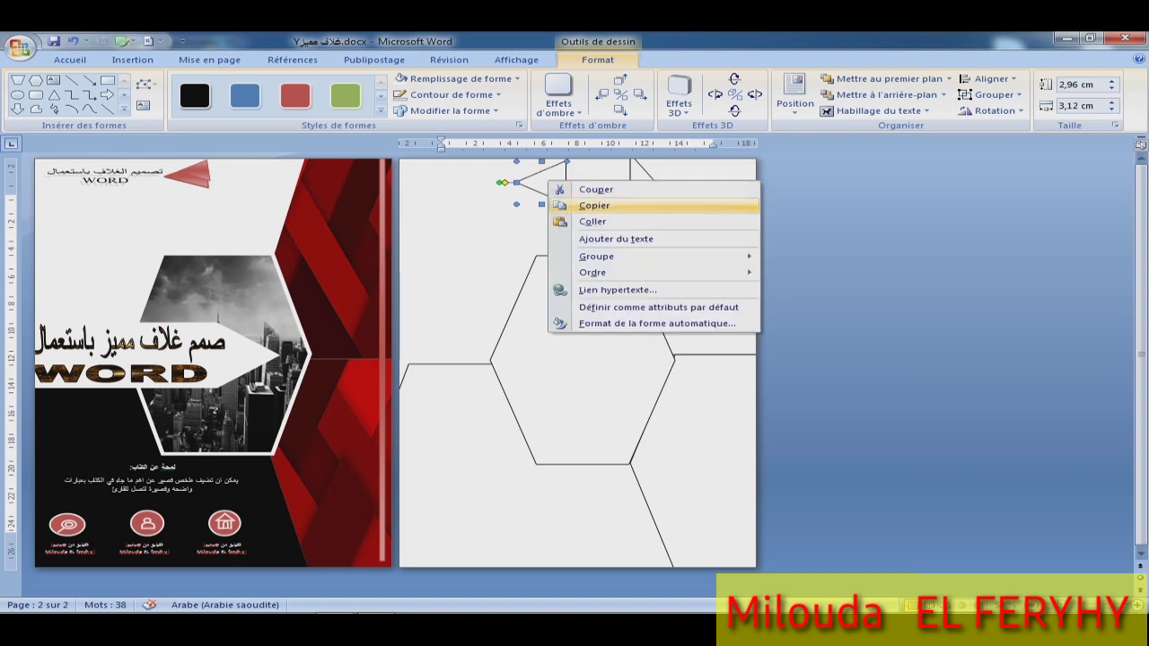
left_click(594, 206)
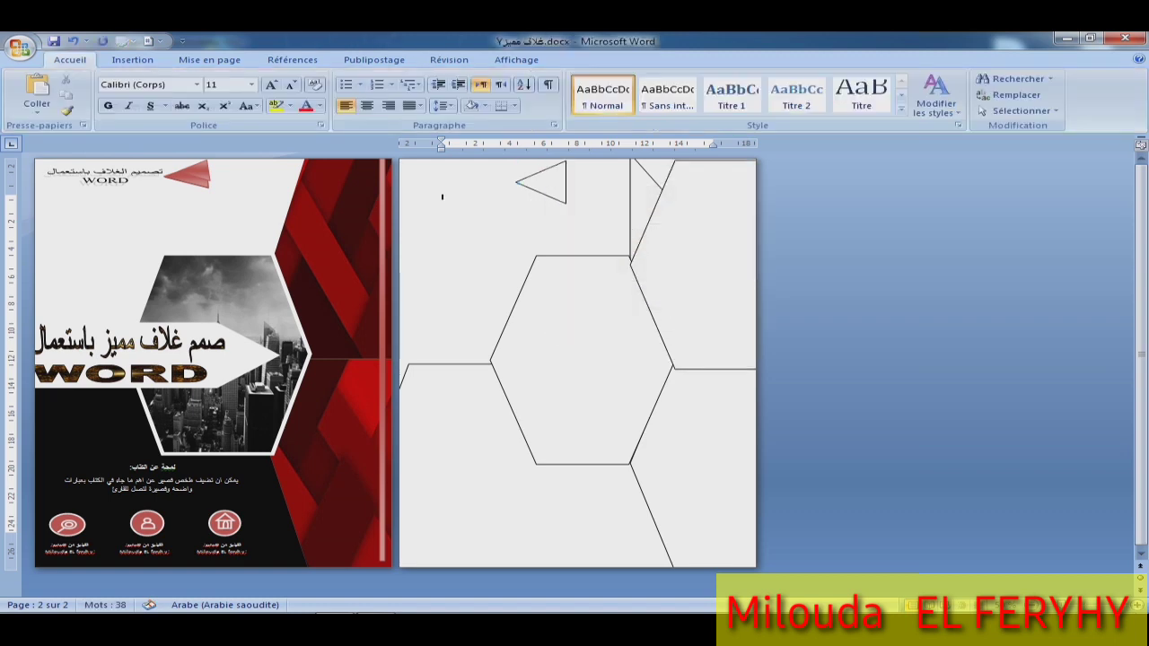
right_click(554, 187)
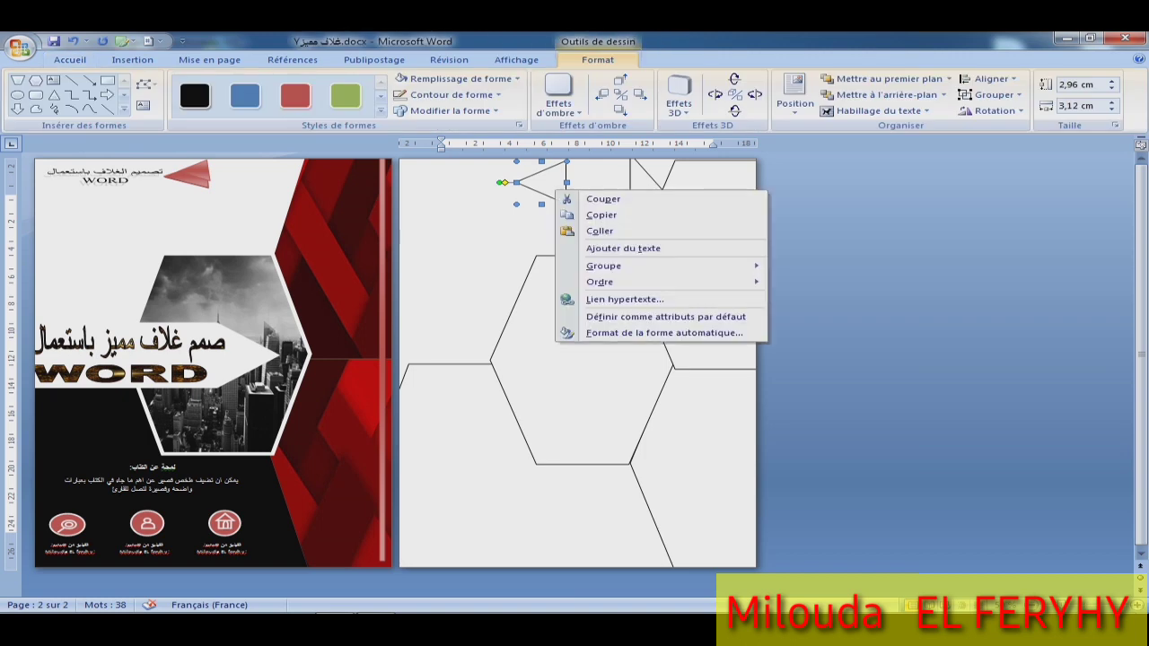
left_click(588, 215)
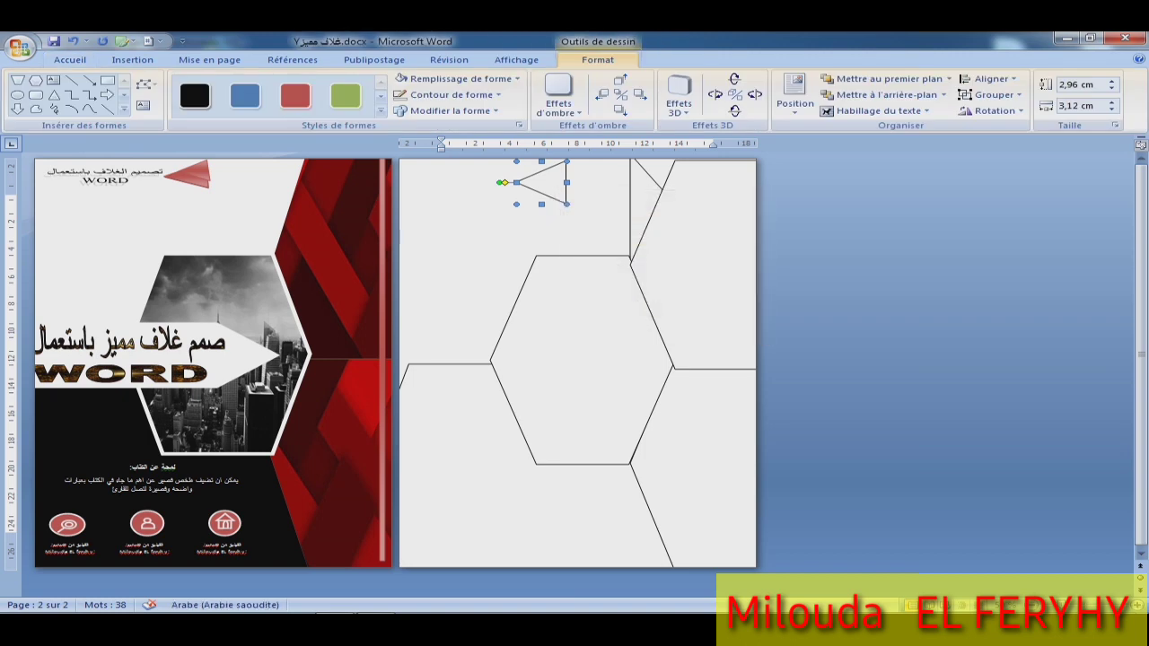
left_click(650, 215)
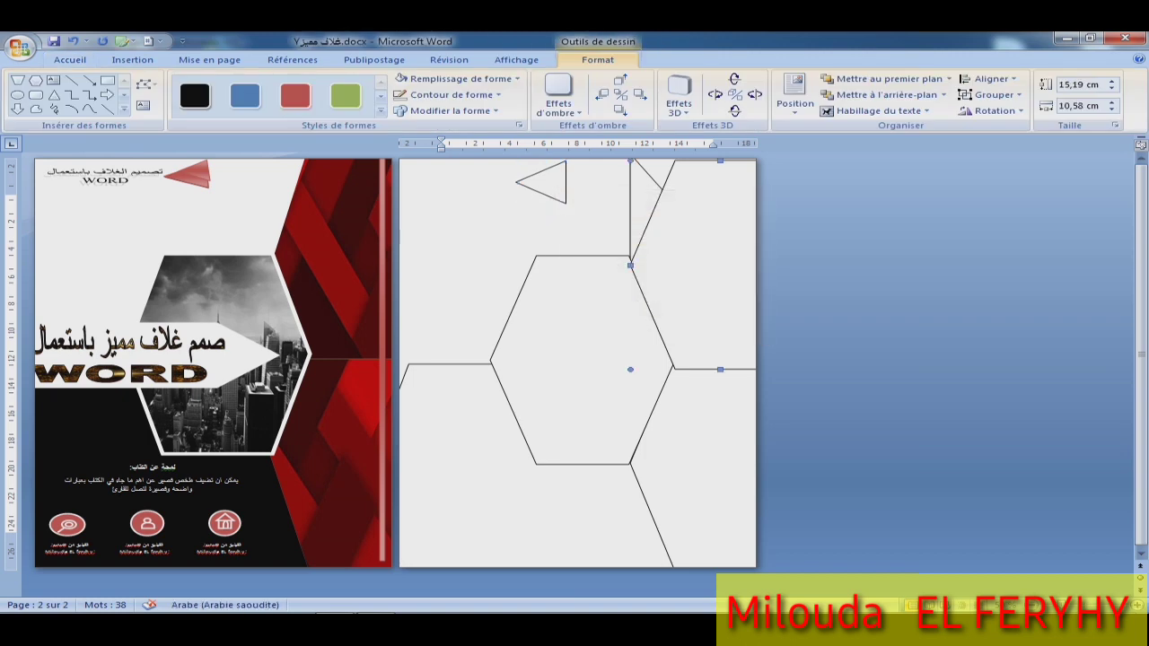
key("ctrl+v")
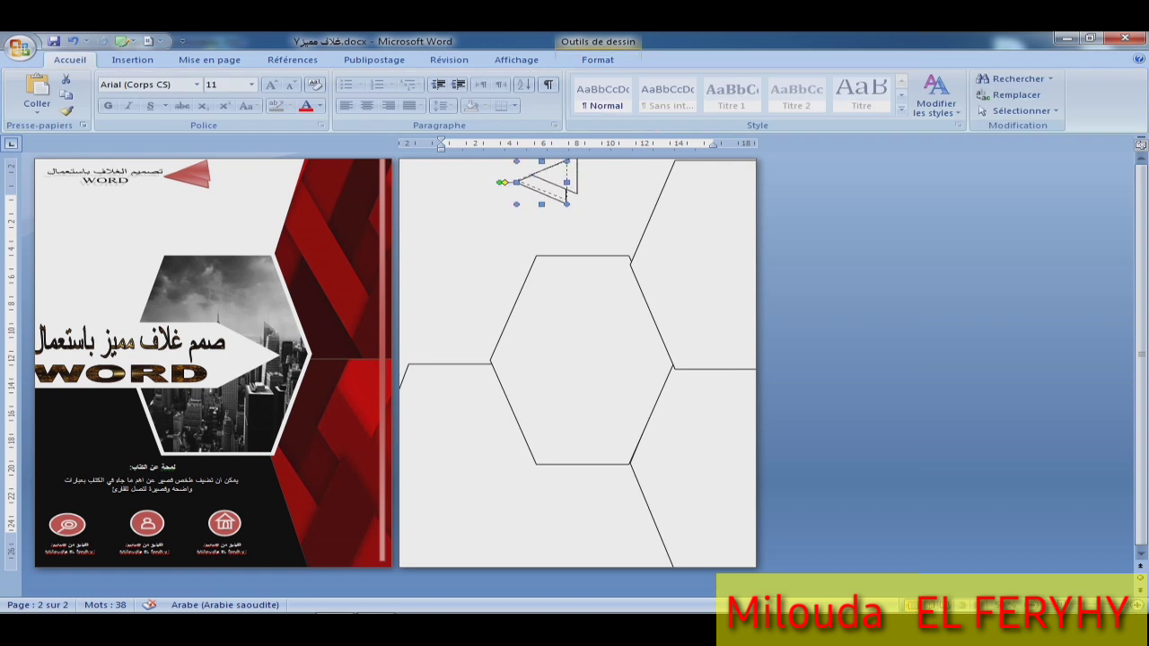
left_click_drag(566, 205, 566, 199)
key("Escape")
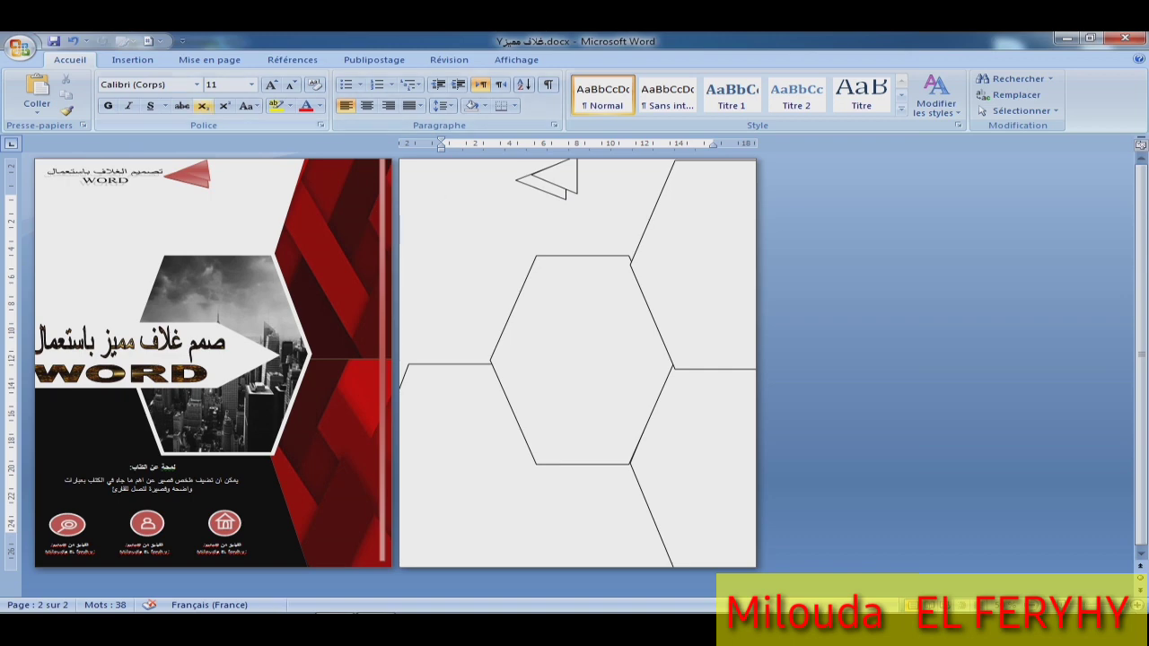
left_click(132, 59)
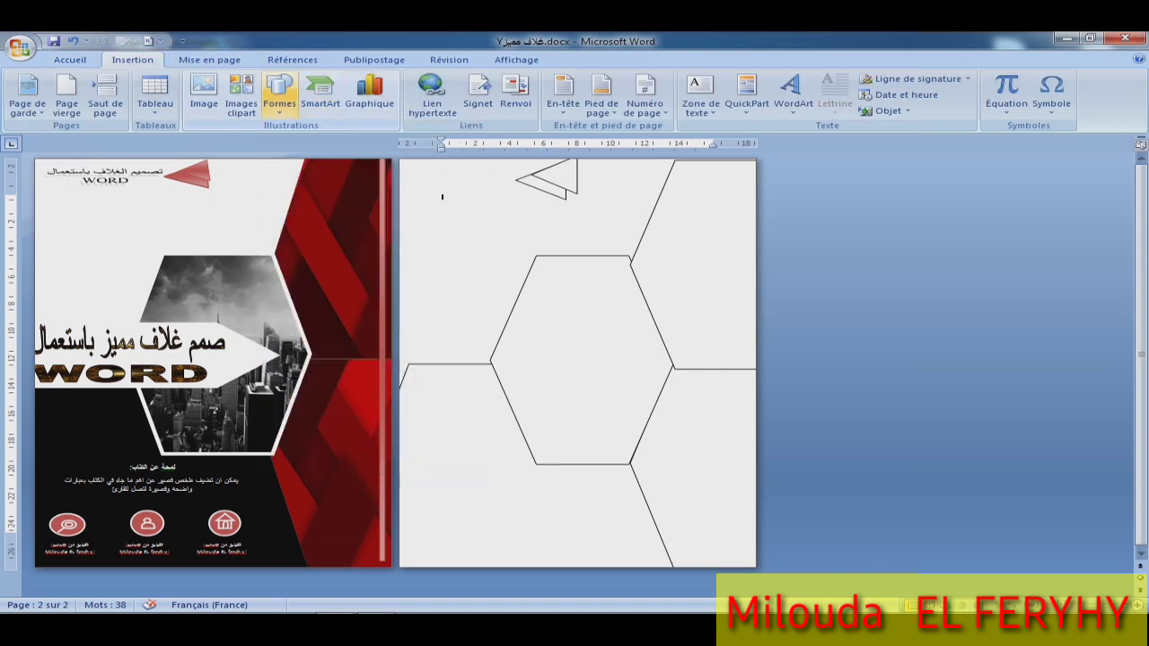
Draw a small circle below the central hexagon, slightly flattened.
left_click(279, 94)
left_click(379, 143)
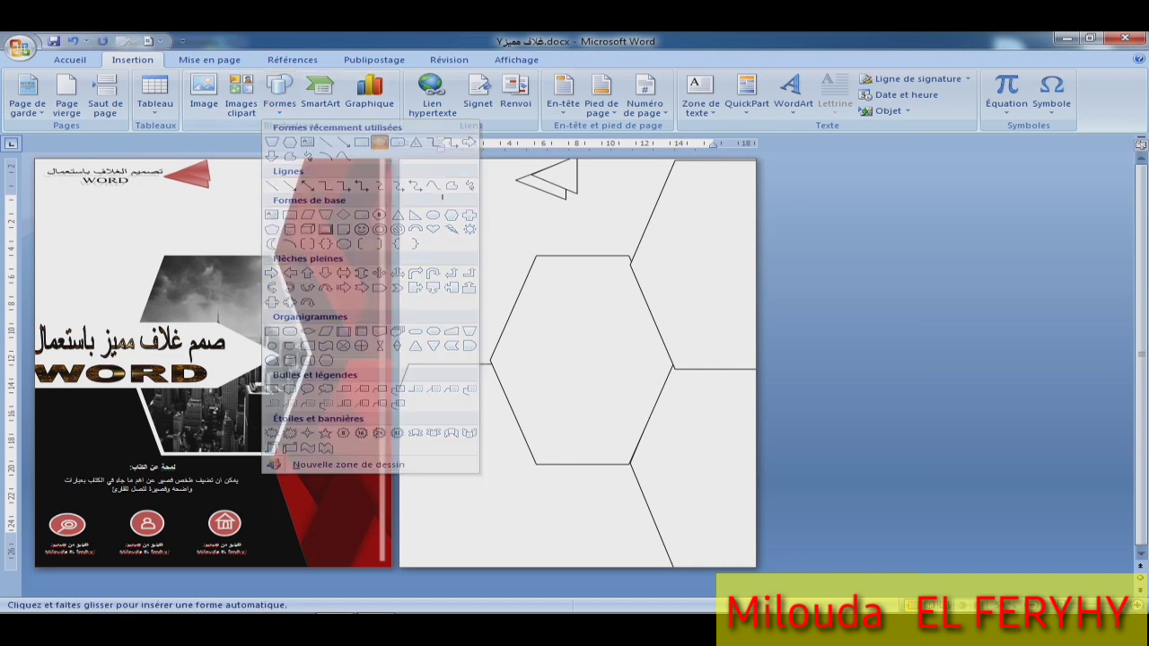
left_click_drag(632, 497, 578, 546)
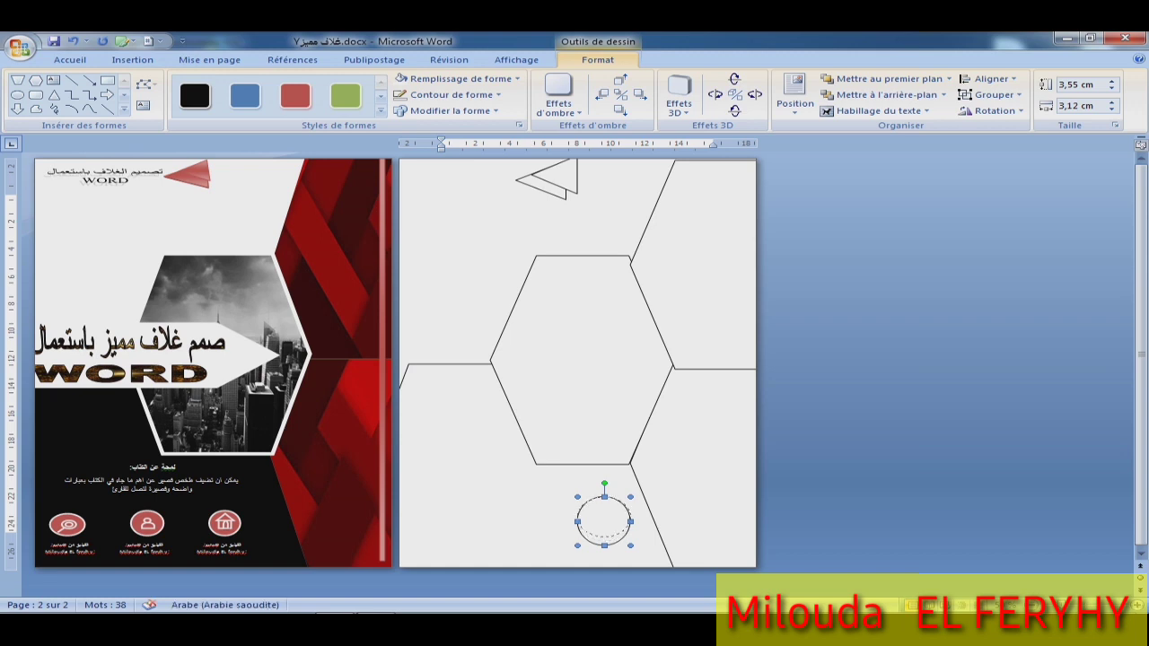
left_click_drag(604, 546, 604, 537)
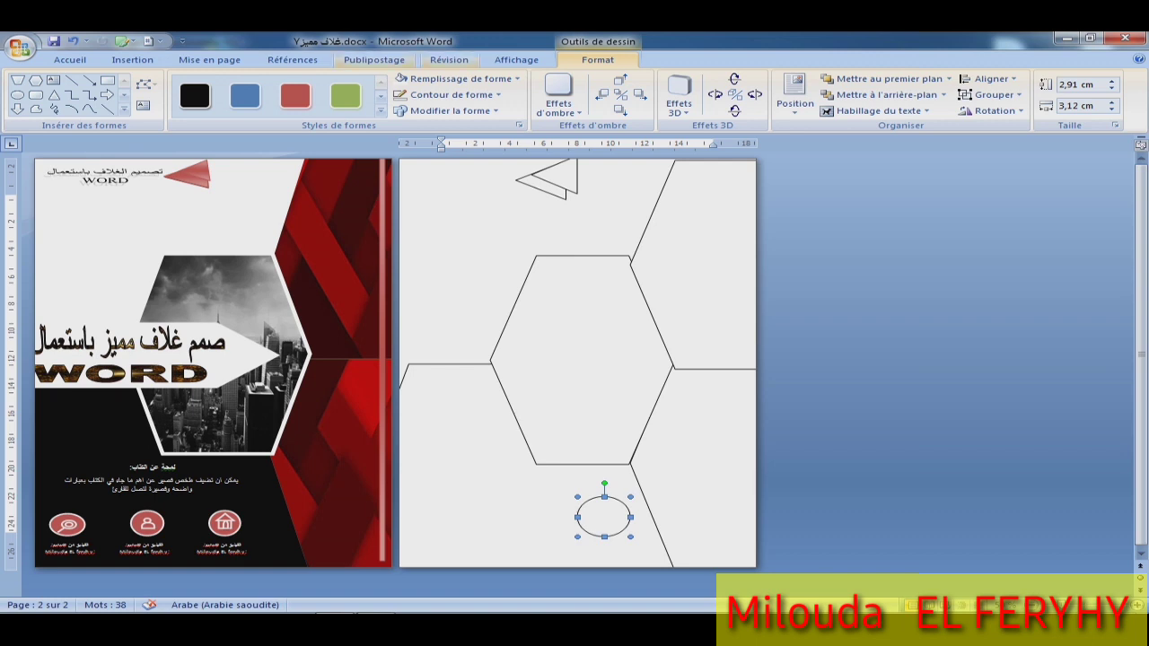
left_click(458, 78)
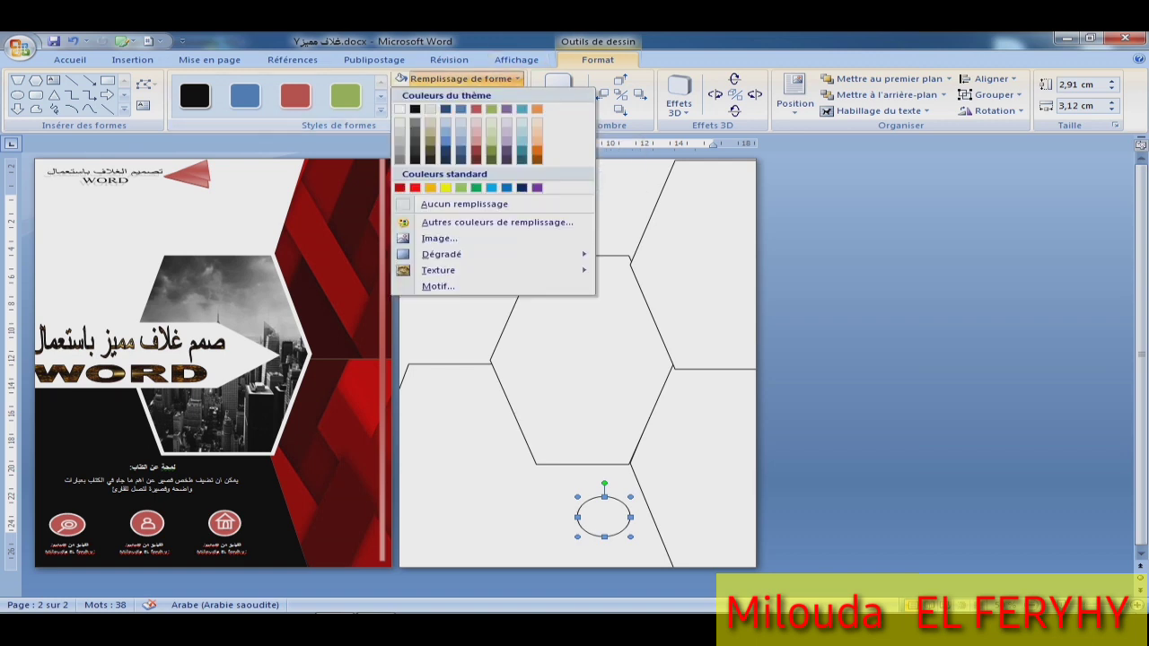
left_click(70, 59)
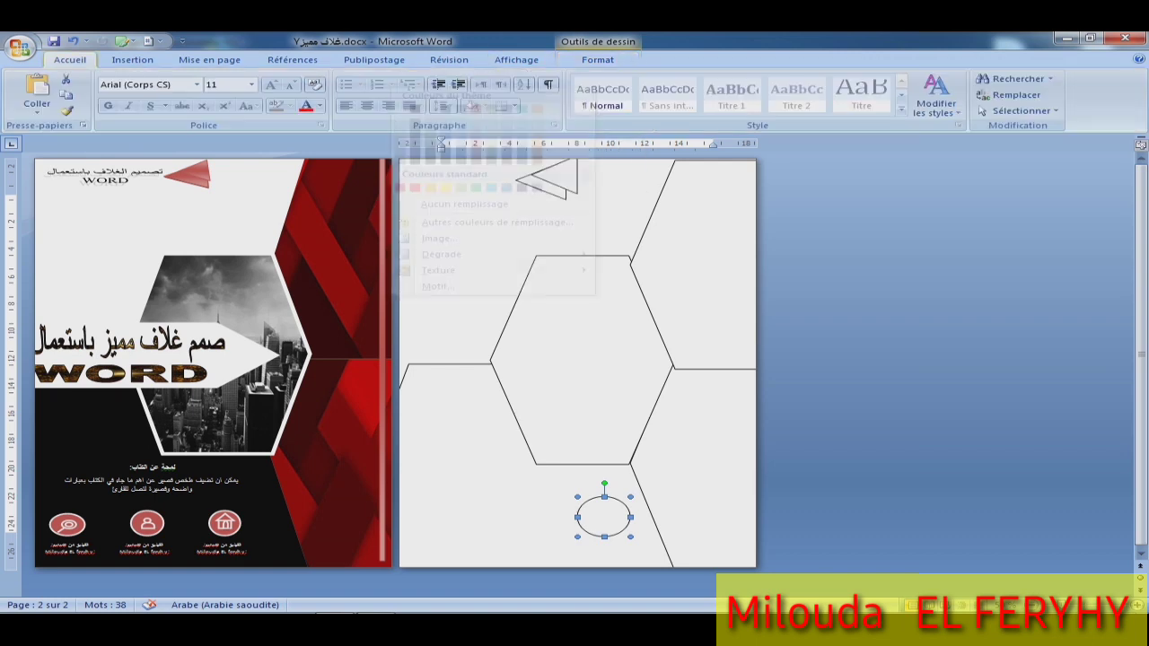
Draw a 2,17 × 2,38 cm isosceles triangle near page 2's top-left.
left_click(132, 60)
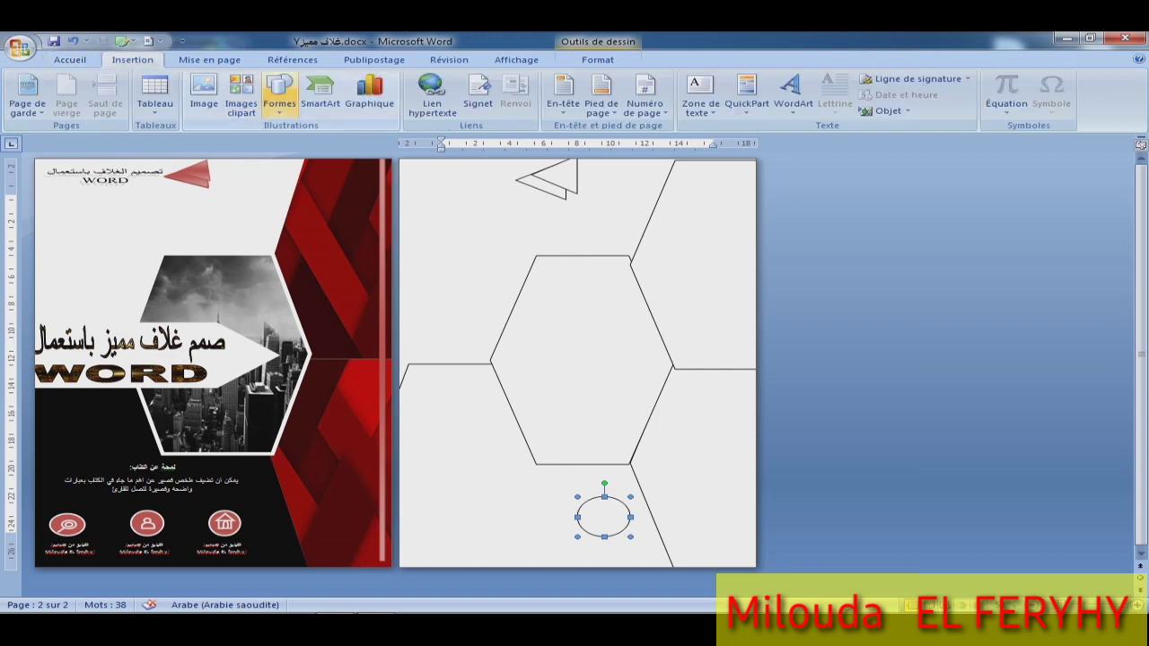
left_click(279, 94)
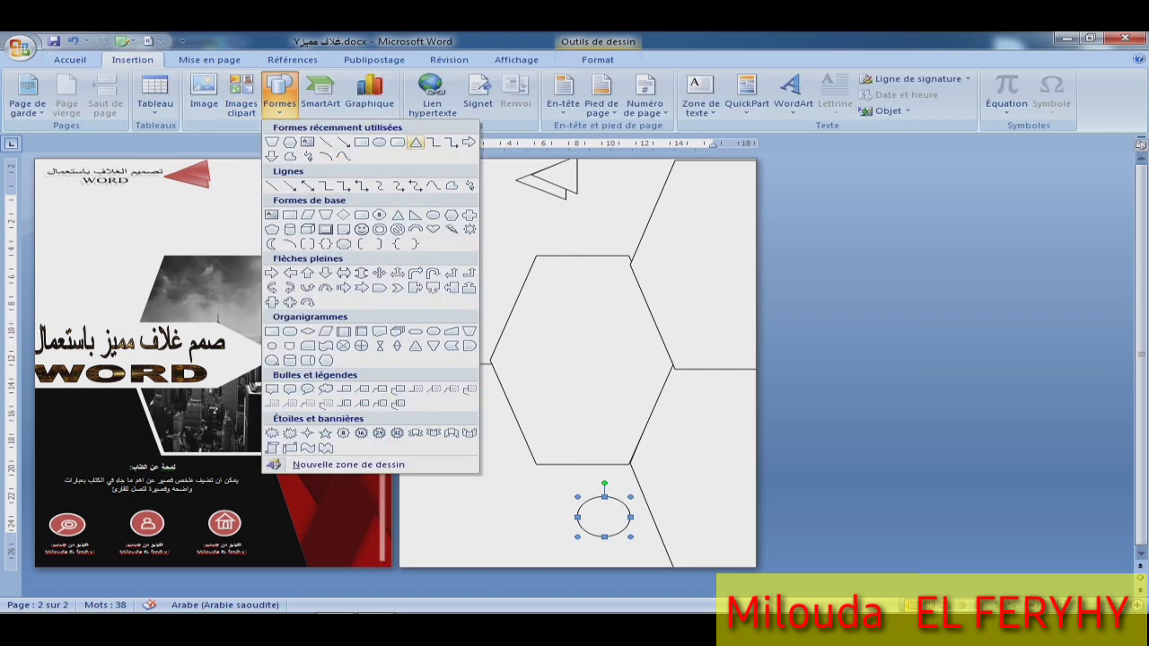
left_click(416, 143)
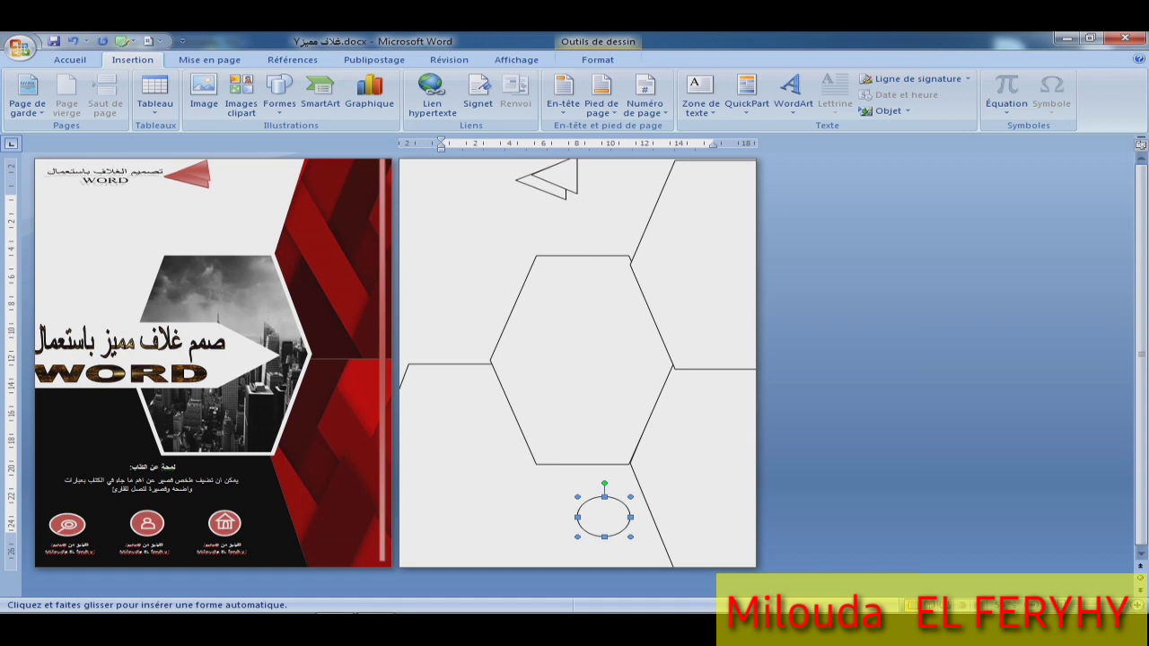
left_click_drag(459, 231, 416, 261)
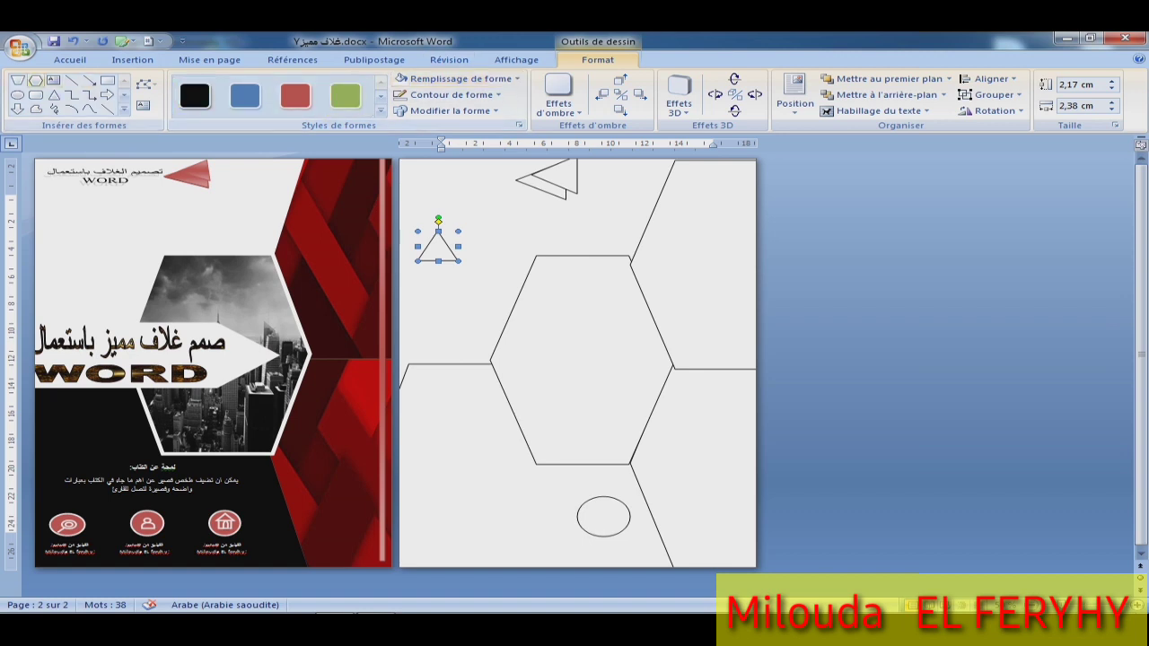
Draw an unfilled plain rectangle under the small triangle and widen it on both sides.
left_click(36, 94)
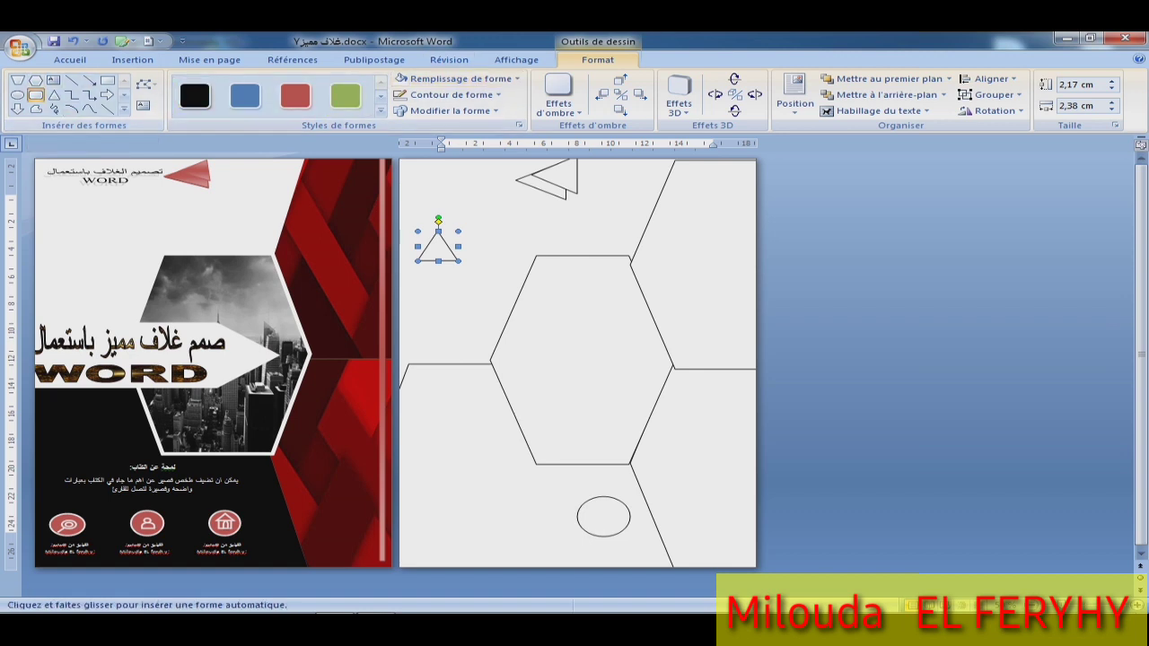
left_click_drag(430, 261, 458, 282)
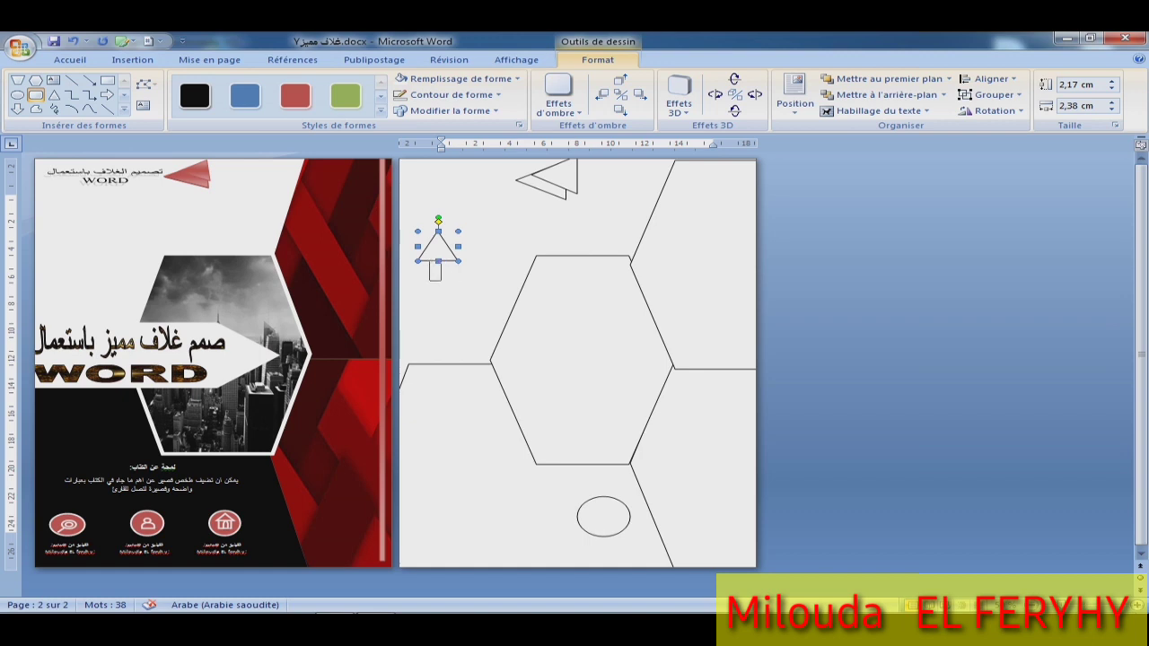
key("Escape")
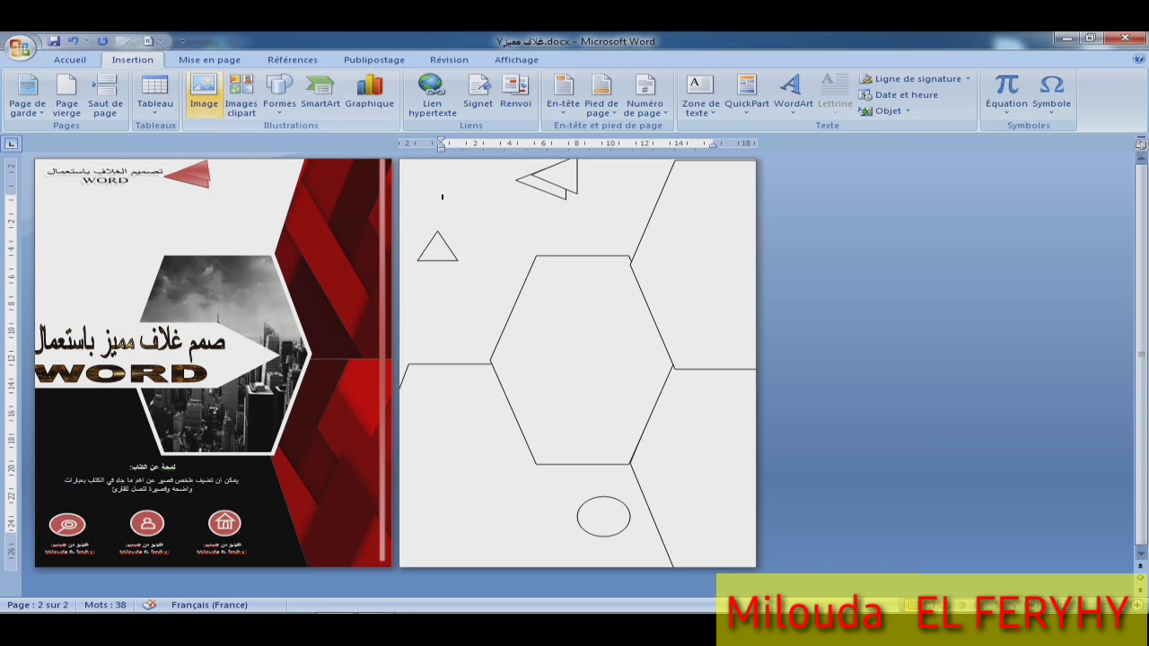
left_click(279, 90)
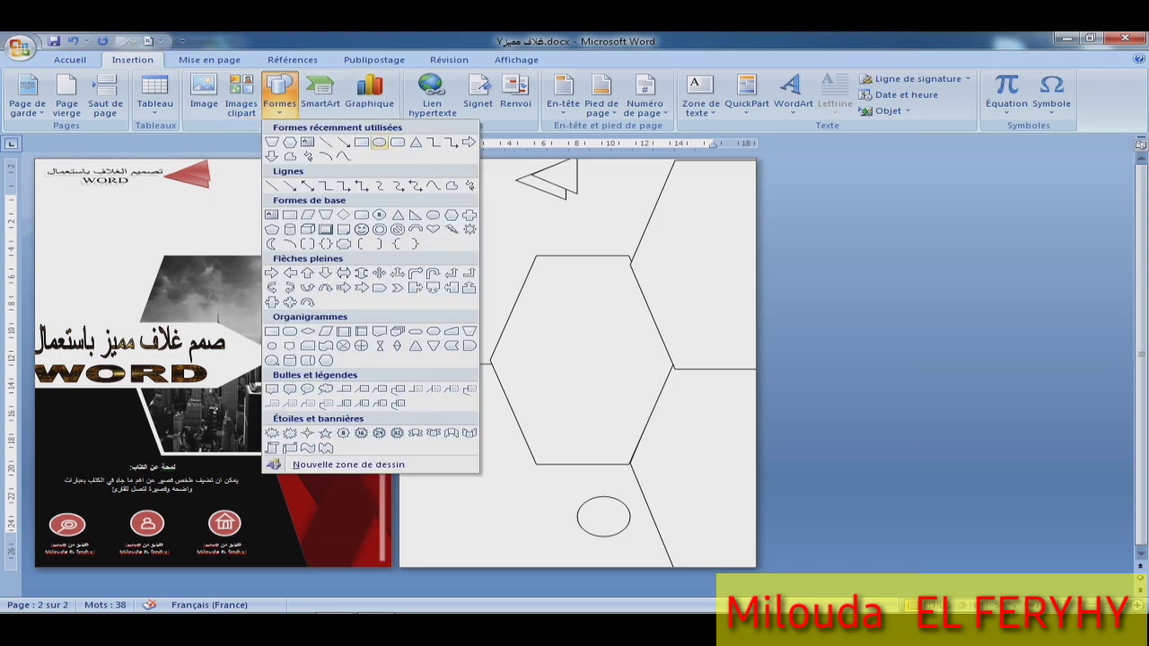
left_click(361, 142)
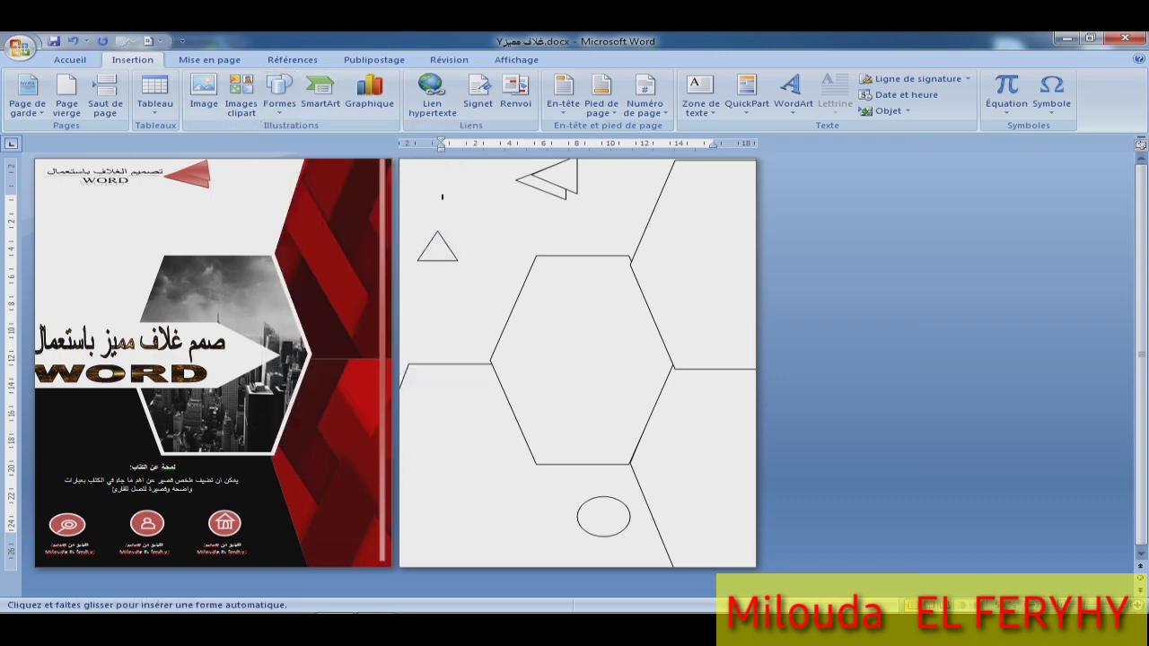
left_click_drag(426, 261, 450, 281)
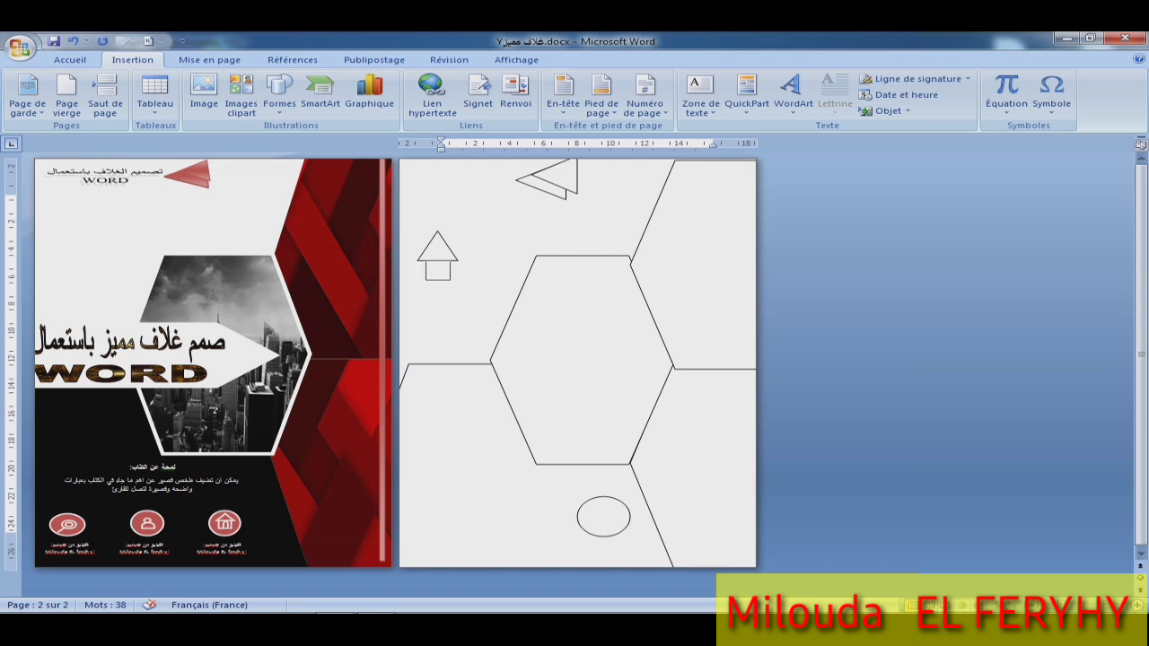
key("alt+shift")
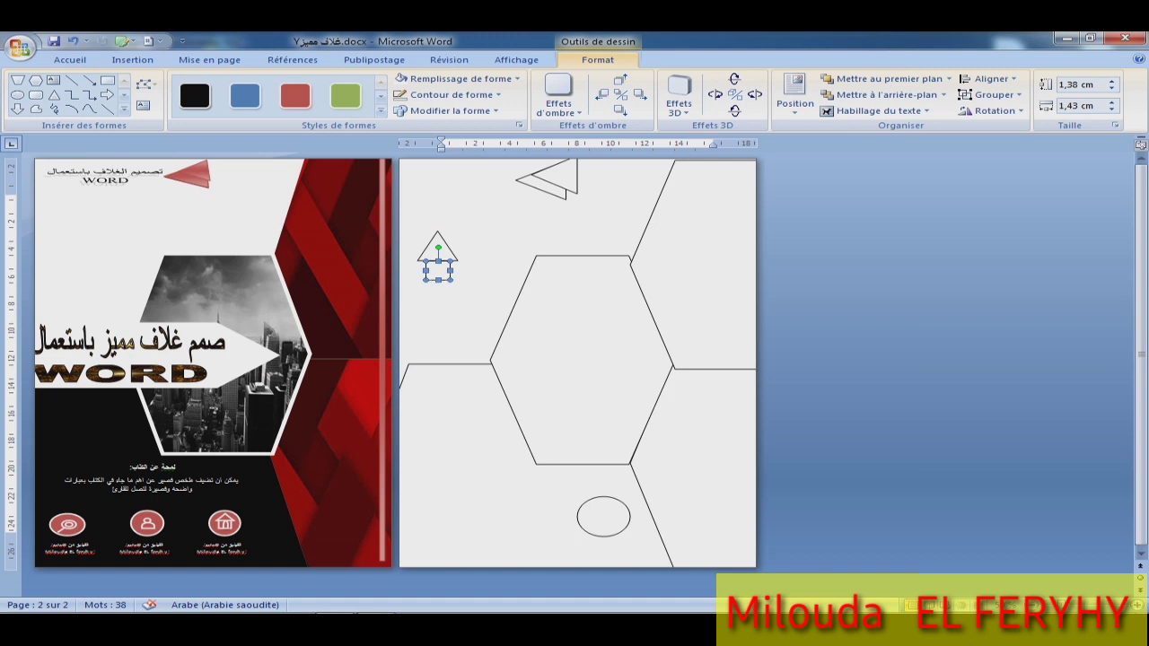
left_click_drag(421, 270, 416, 270)
left_click_drag(453, 270, 462, 271)
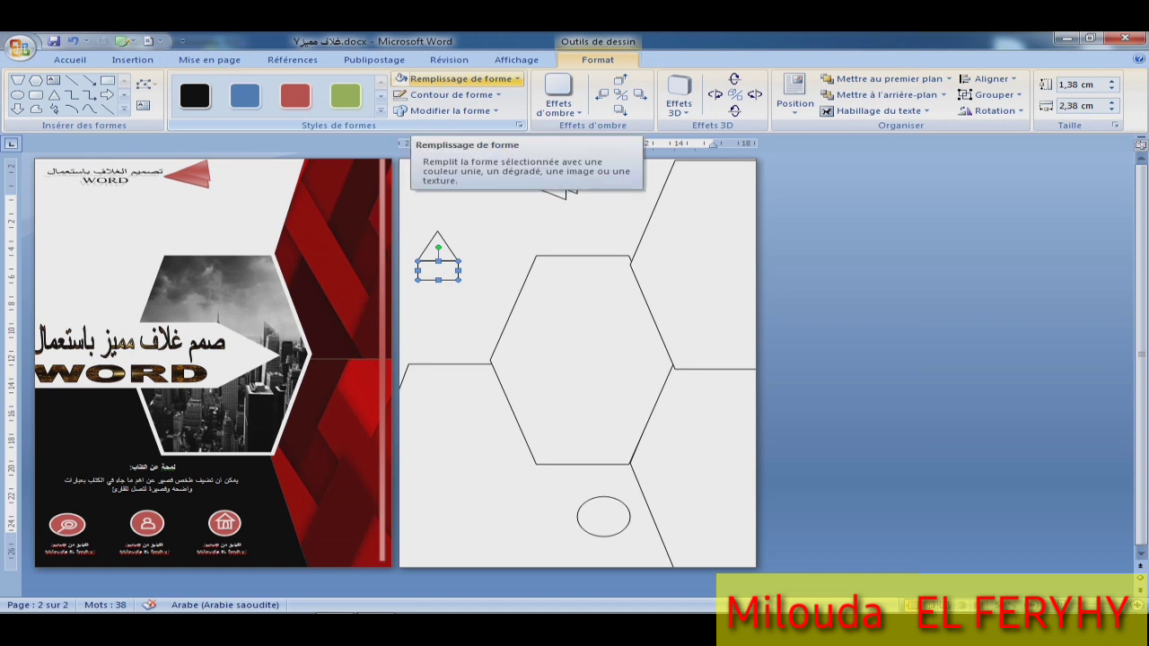
left_click(458, 79)
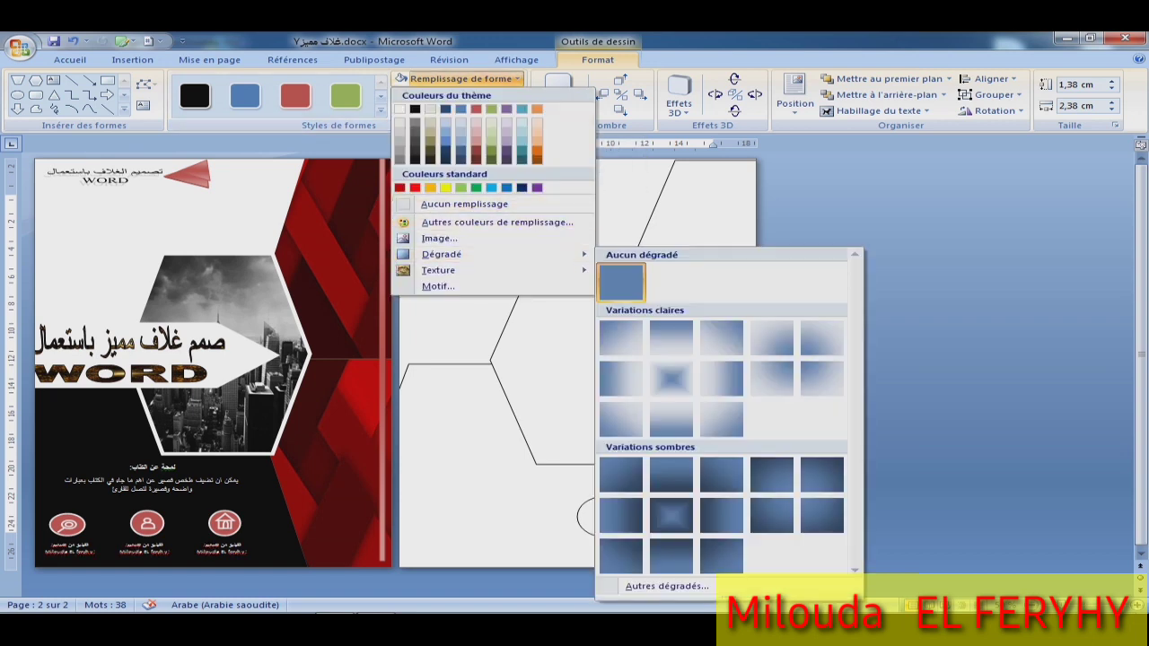
left_click(465, 204)
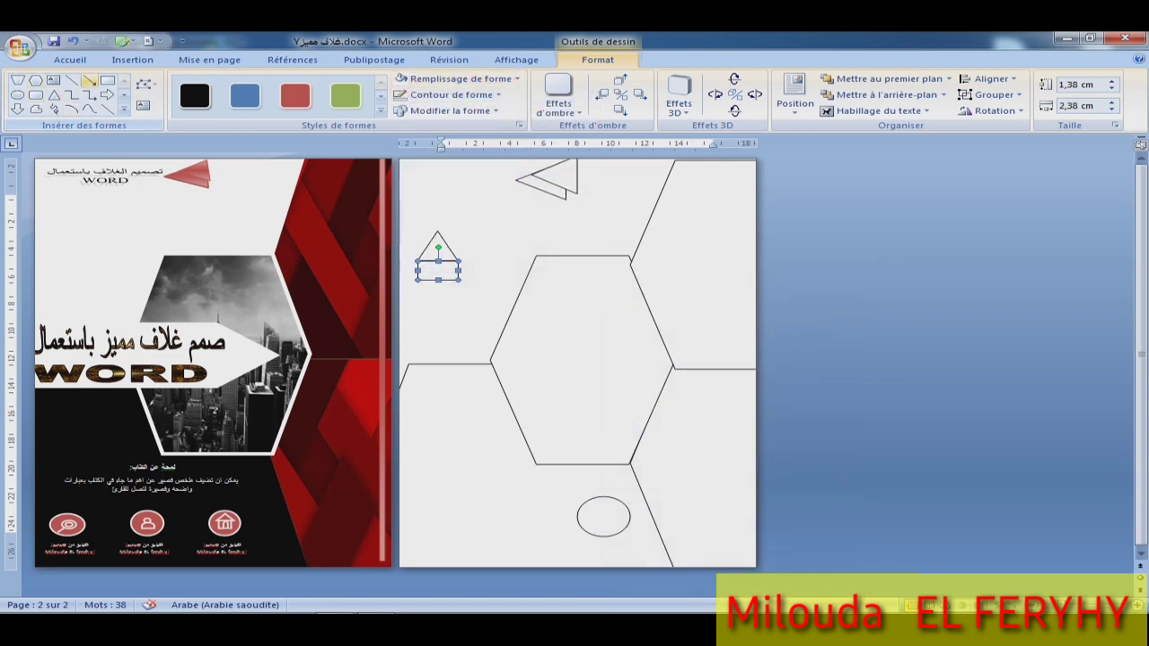
left_click(124, 107)
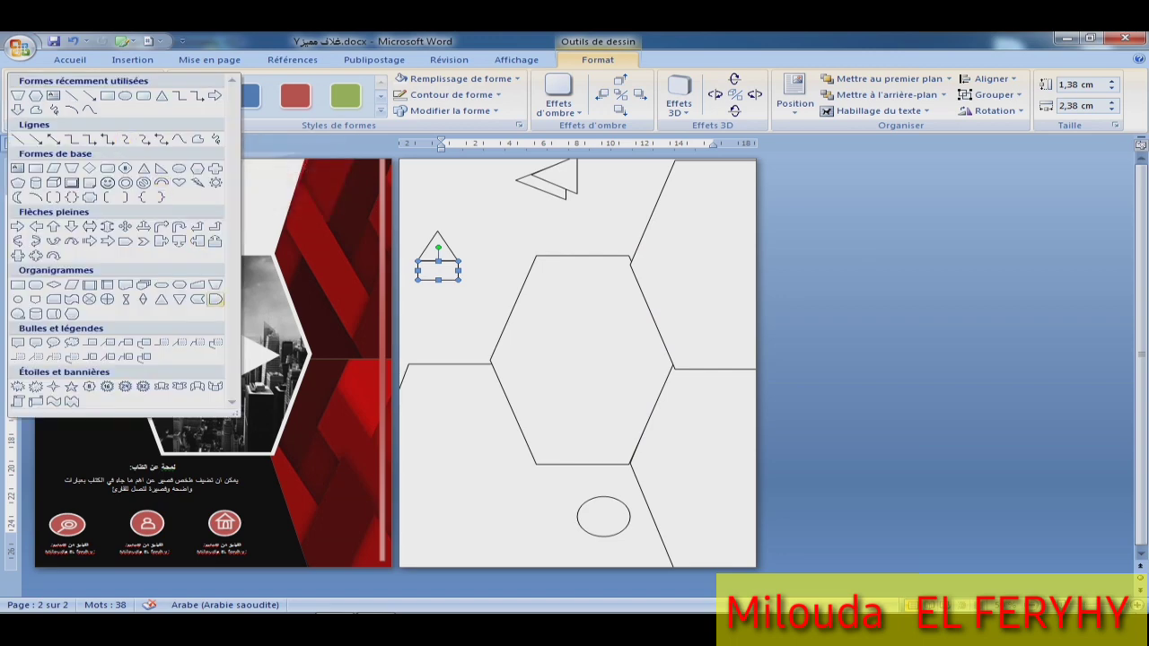
Draw an arched Délai flowchart shape inside the rectangle as a door.
left_click(215, 300)
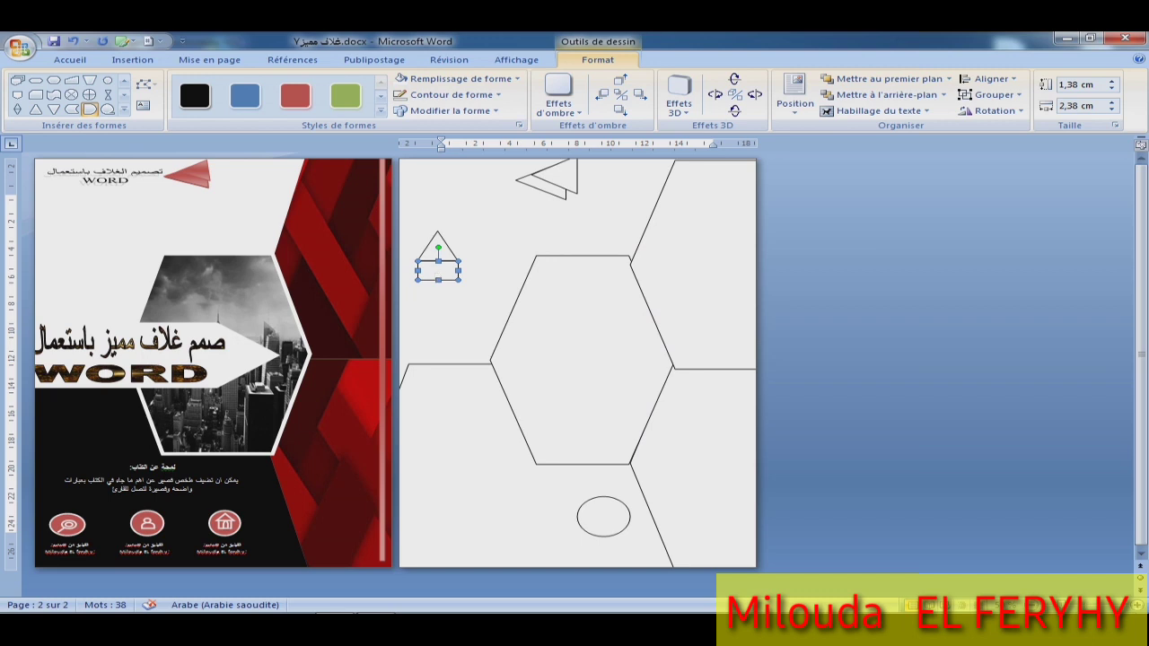
left_click_drag(430, 266, 445, 273)
mouse_move(438, 274)
left_mouse_down()
mouse_move(512, 230)
mouse_move(465, 244)
mouse_move(492, 238)
mouse_move(494, 249)
mouse_move(439, 272)
left_mouse_up()
Widen the roof triangle and shift it slightly left.
left_click(429, 246)
left_click_drag(417, 261, 474, 260)
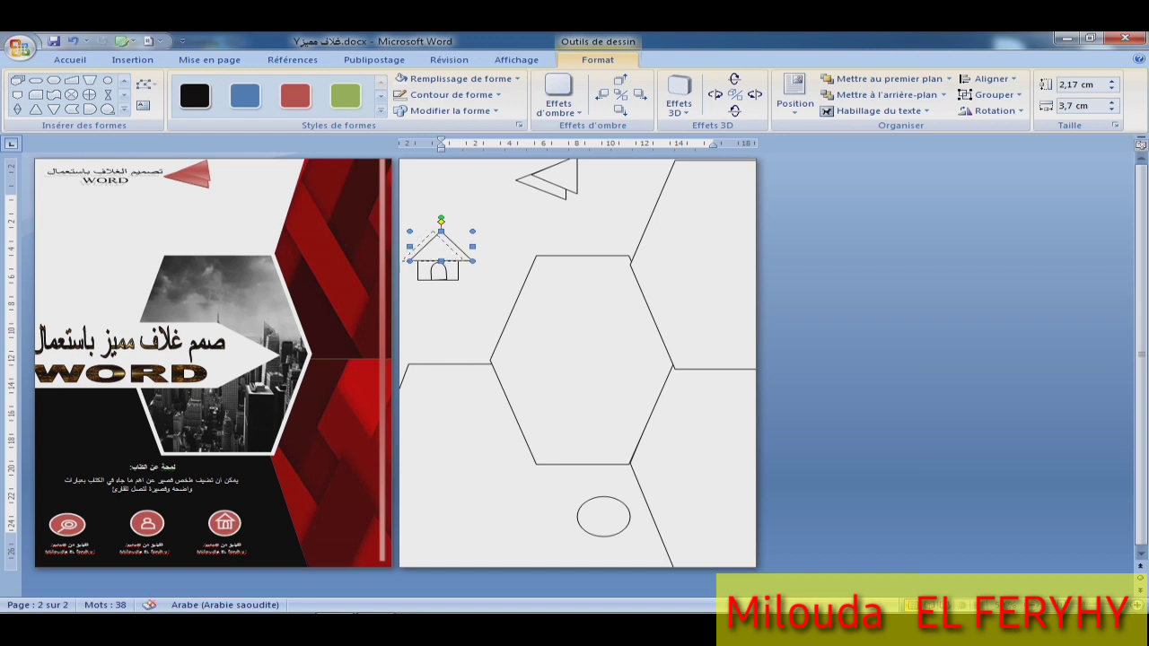
left_click_drag(435, 247, 438, 247)
Group the roof triangle and body rectangle into one 3,55 × 3,7 cm shape.
left_click(439, 271)
left_click(438, 243, "shift")
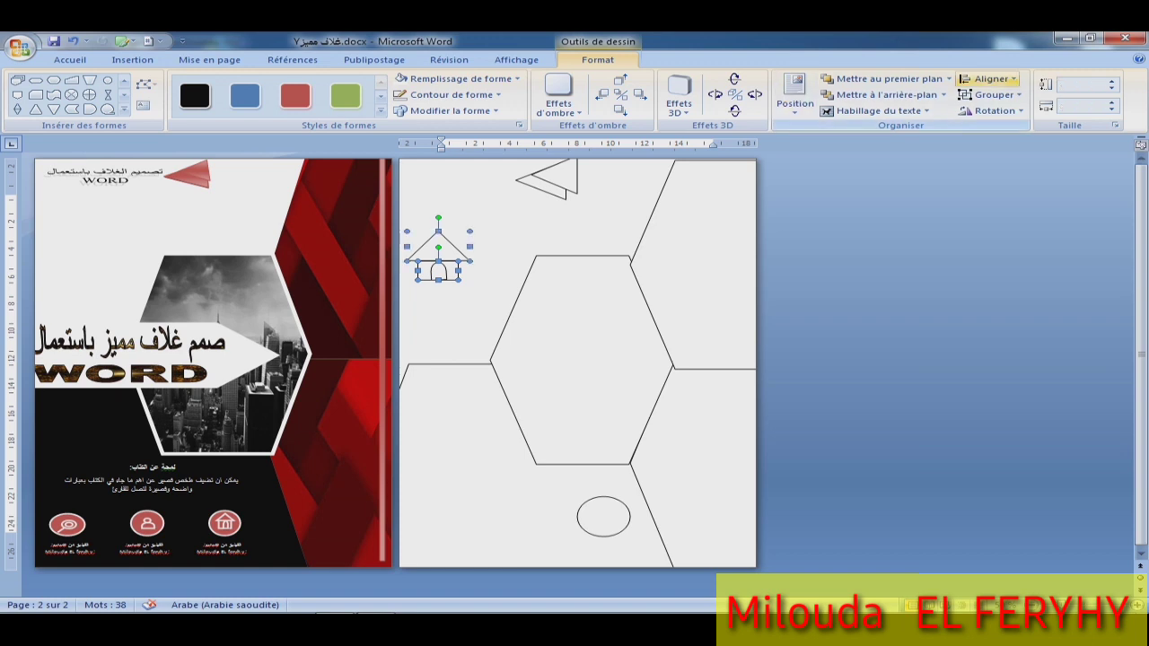
left_click(992, 94)
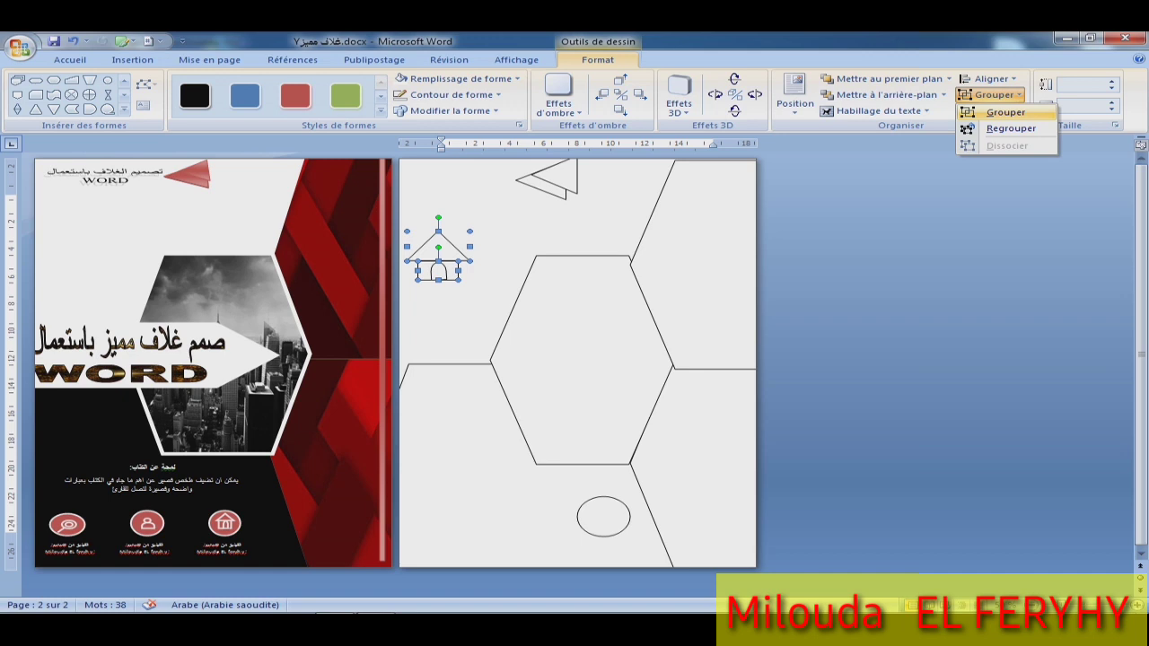
left_click(1005, 112)
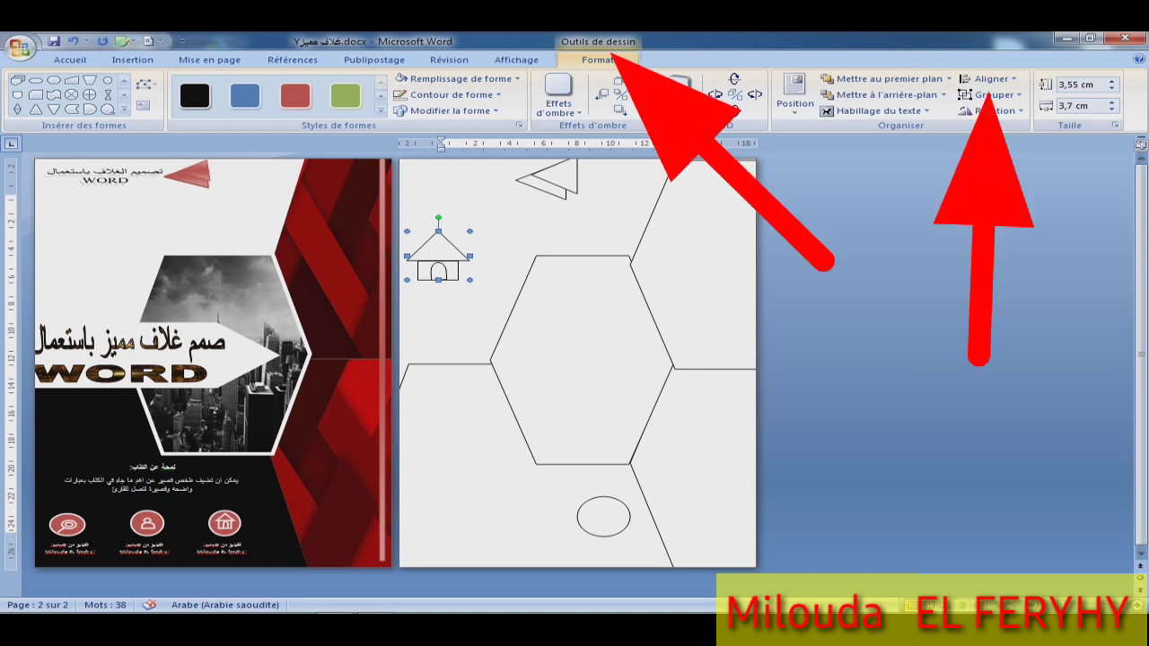
left_click(438, 271)
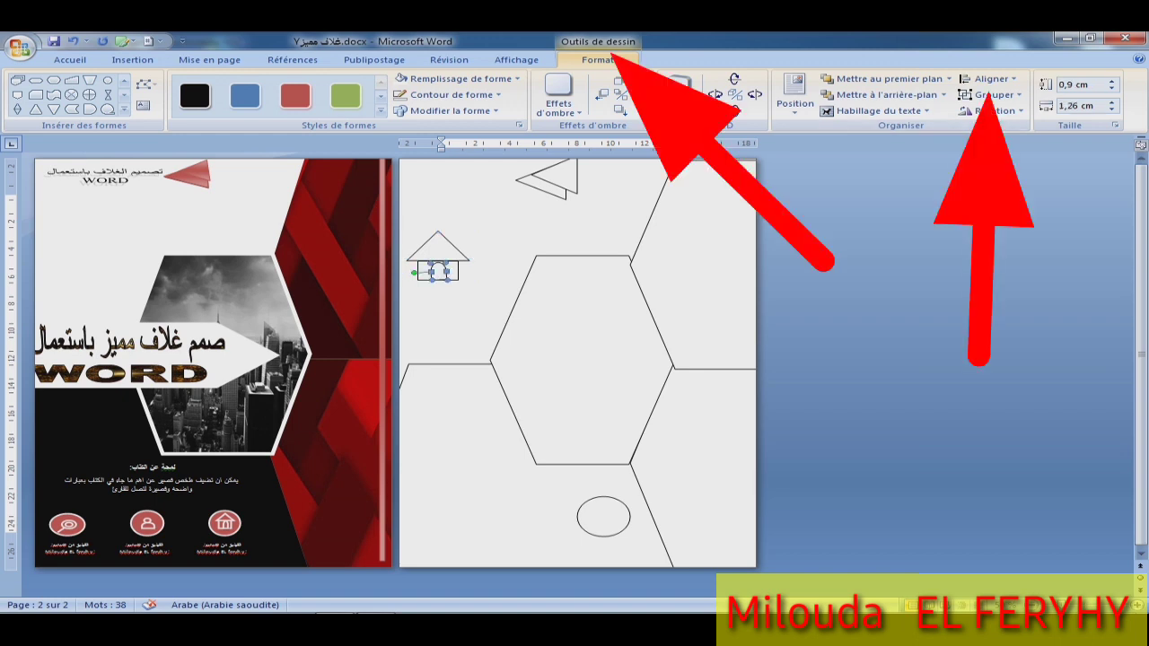
Group the house shapes, then shrink the group to fit inside the small circle near the page bottom.
left_click(438, 248, "shift")
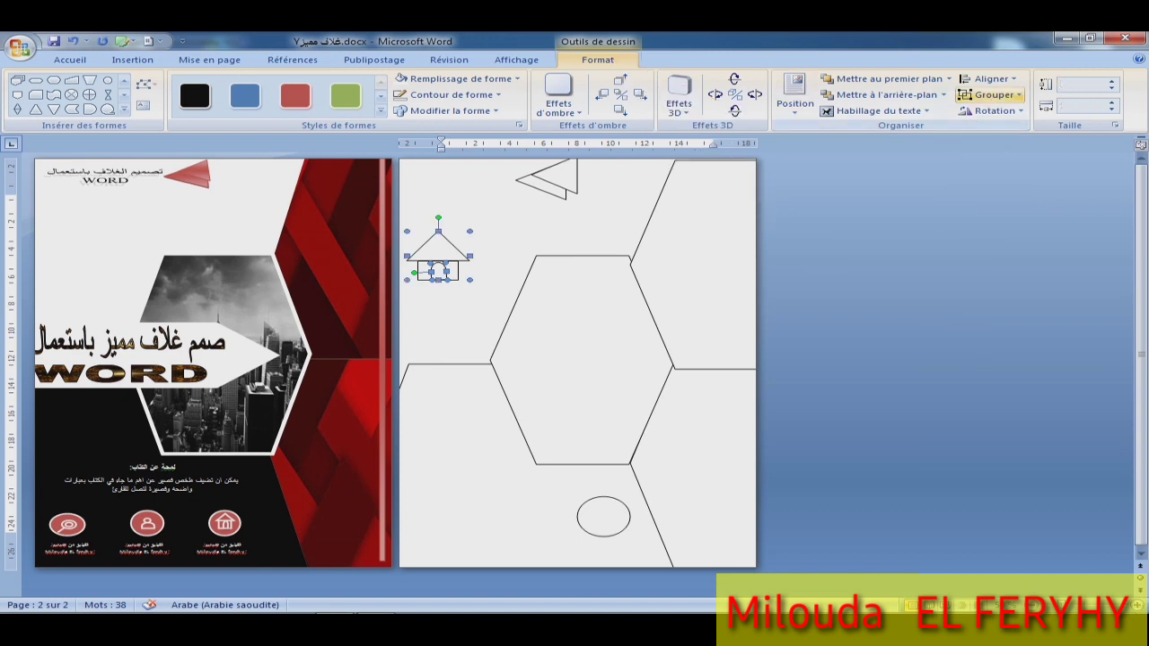
left_click(994, 94)
left_click(999, 112)
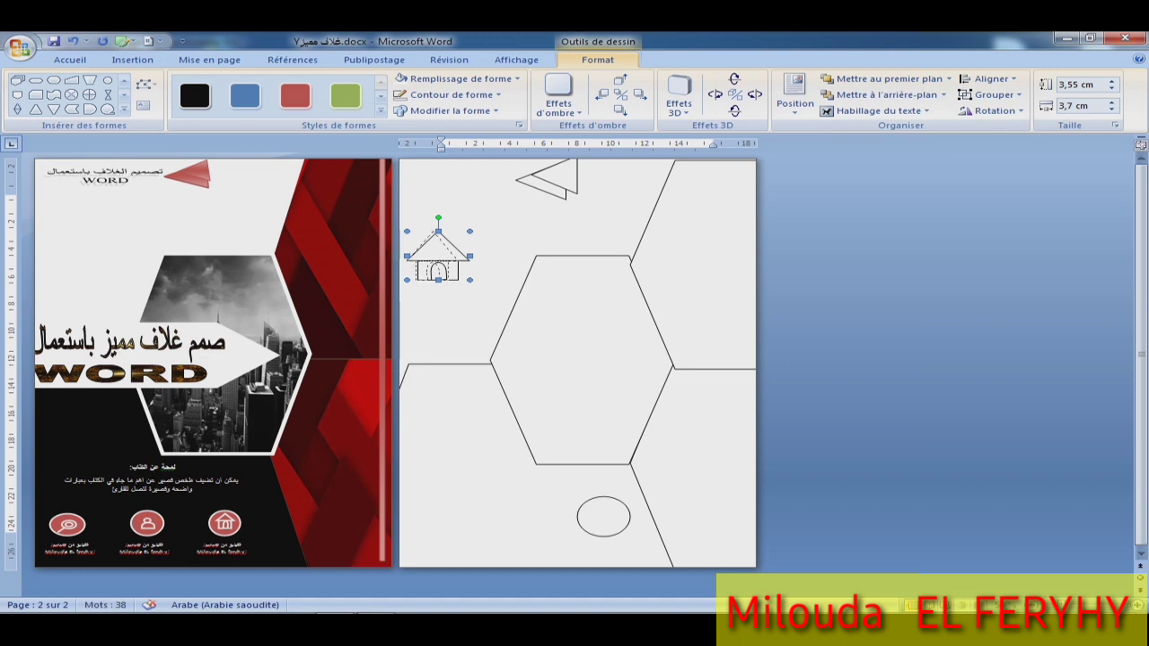
mouse_move(469, 255)
left_mouse_down()
mouse_move(420, 268)
mouse_move(607, 519)
left_mouse_up()
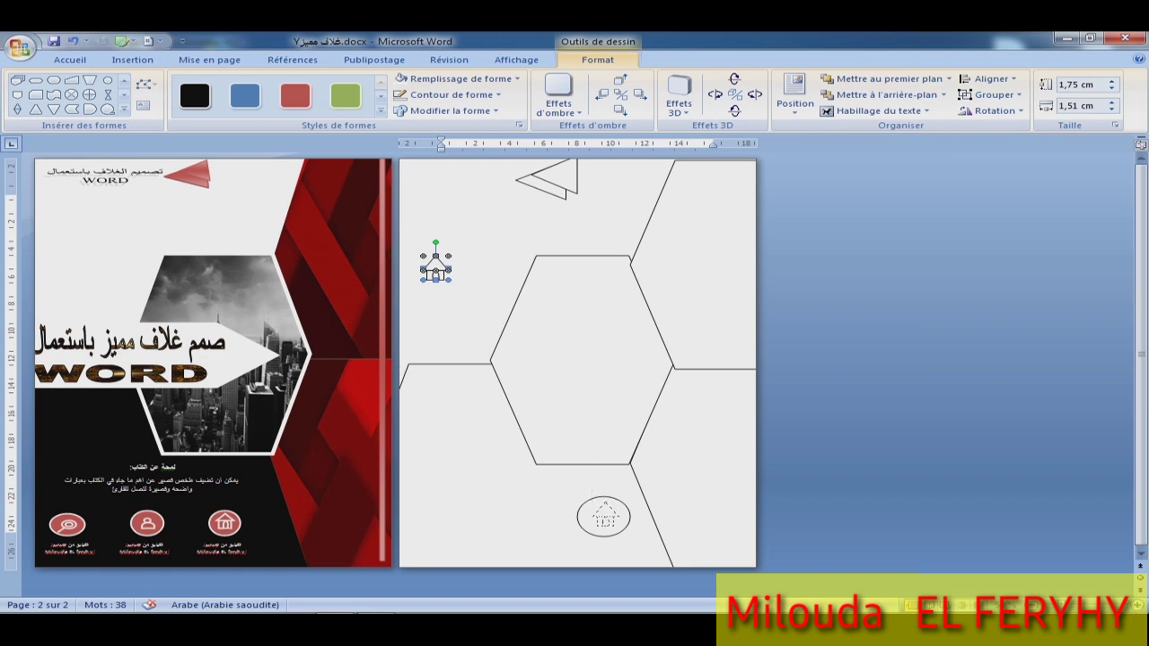
left_click_drag(607, 519, 606, 518)
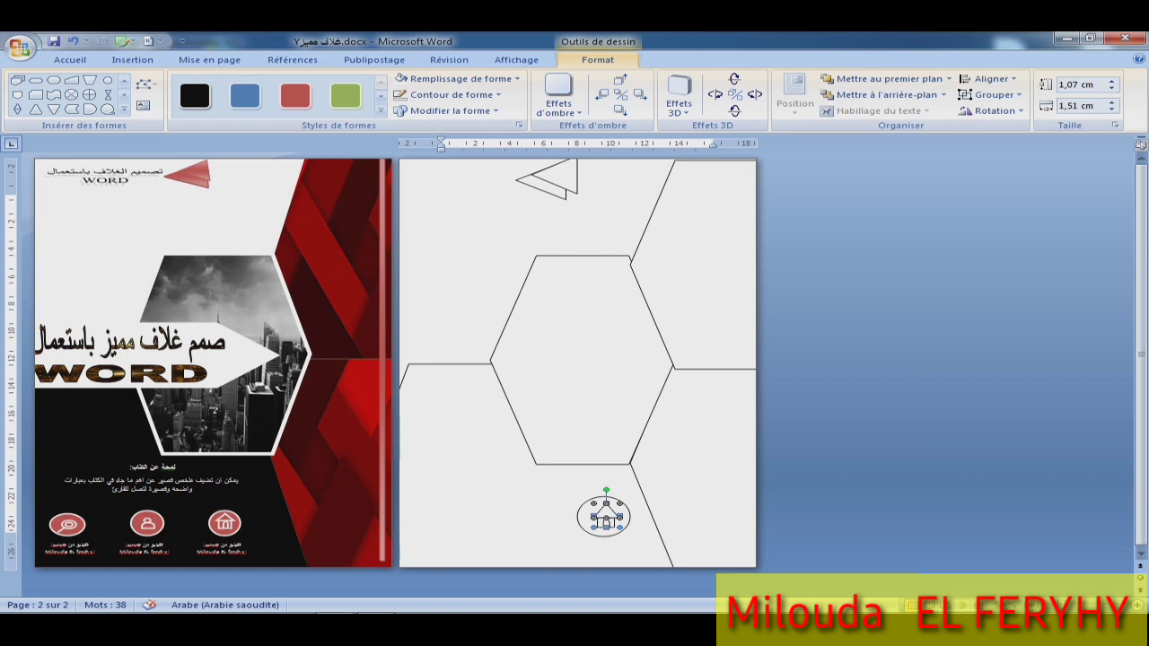
left_click_drag(606, 526, 605, 523)
Copy the house circle and paste a copy just to its left.
left_click(594, 530)
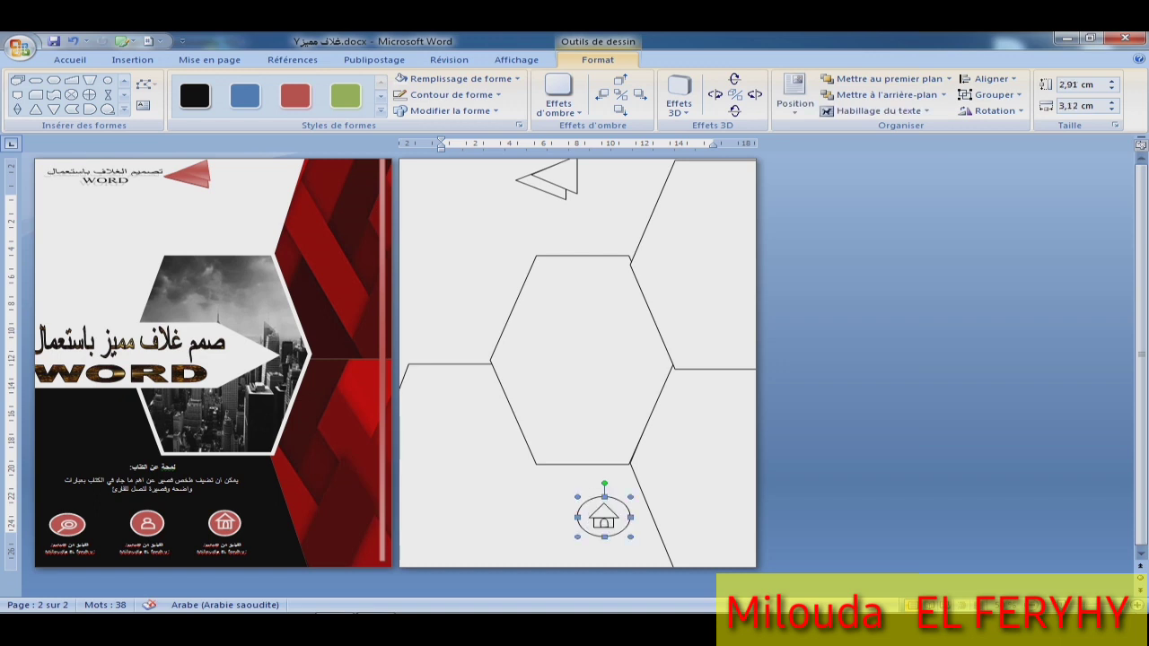
right_click(600, 512)
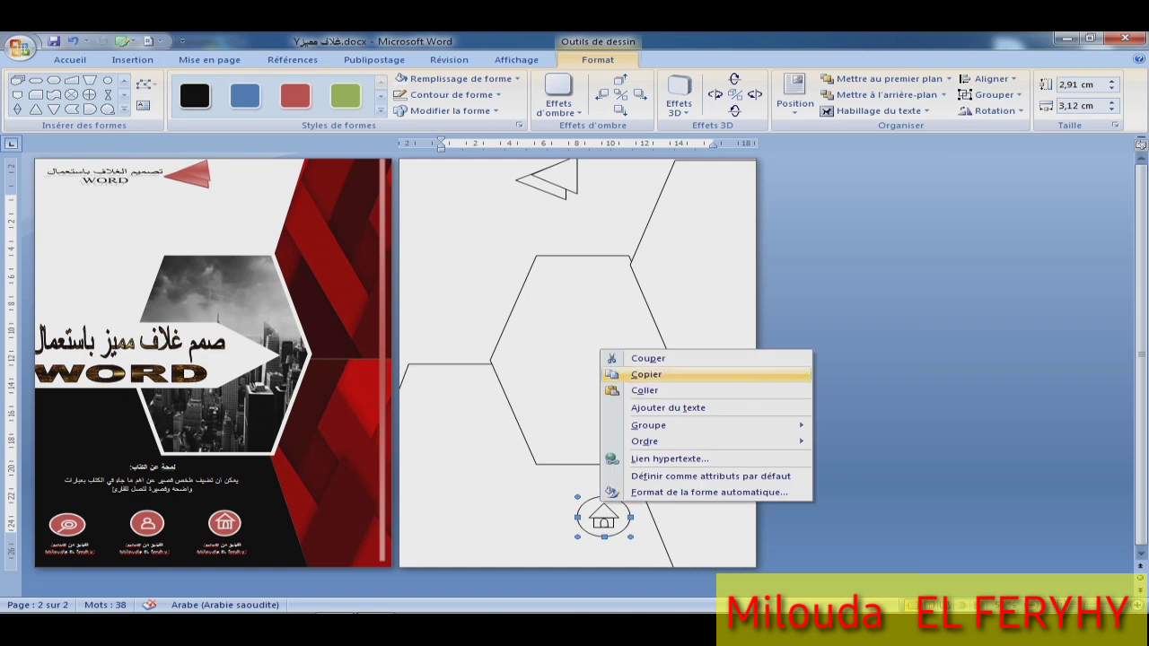
left_click(647, 376)
left_click(528, 363)
right_click(528, 363)
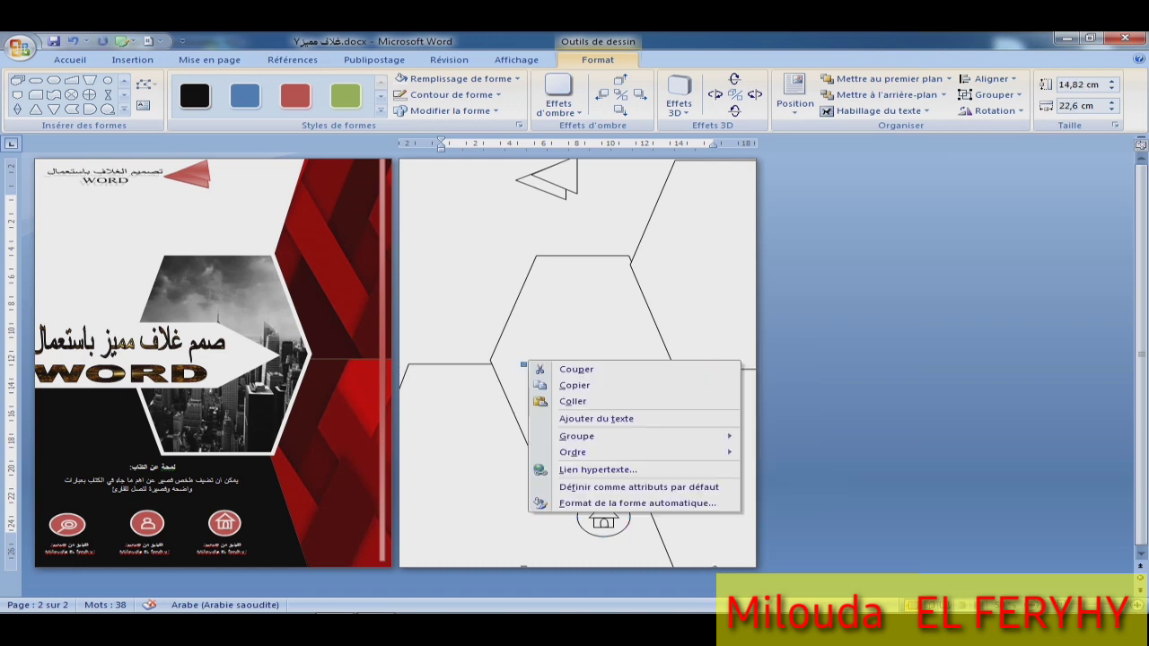
left_click(575, 402)
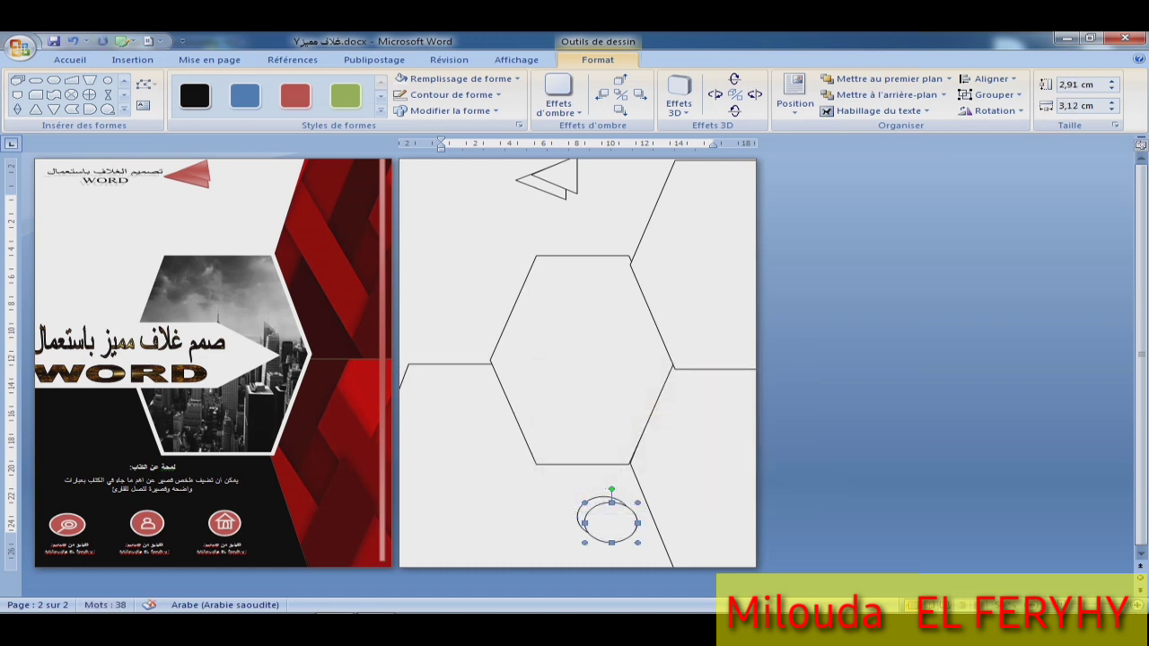
mouse_move(603, 530)
left_mouse_down()
mouse_move(521, 524)
mouse_move(528, 516)
left_mouse_up()
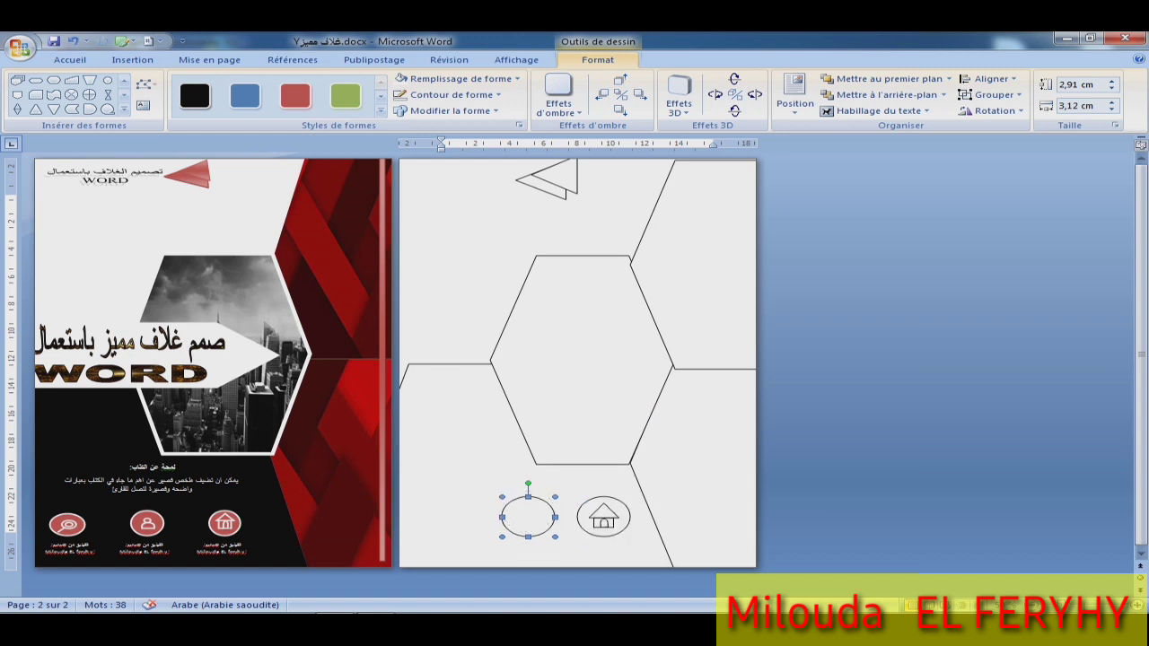
Paste a second circle copy and place it at the left end of the row.
left_click(468, 432)
right_click(468, 431)
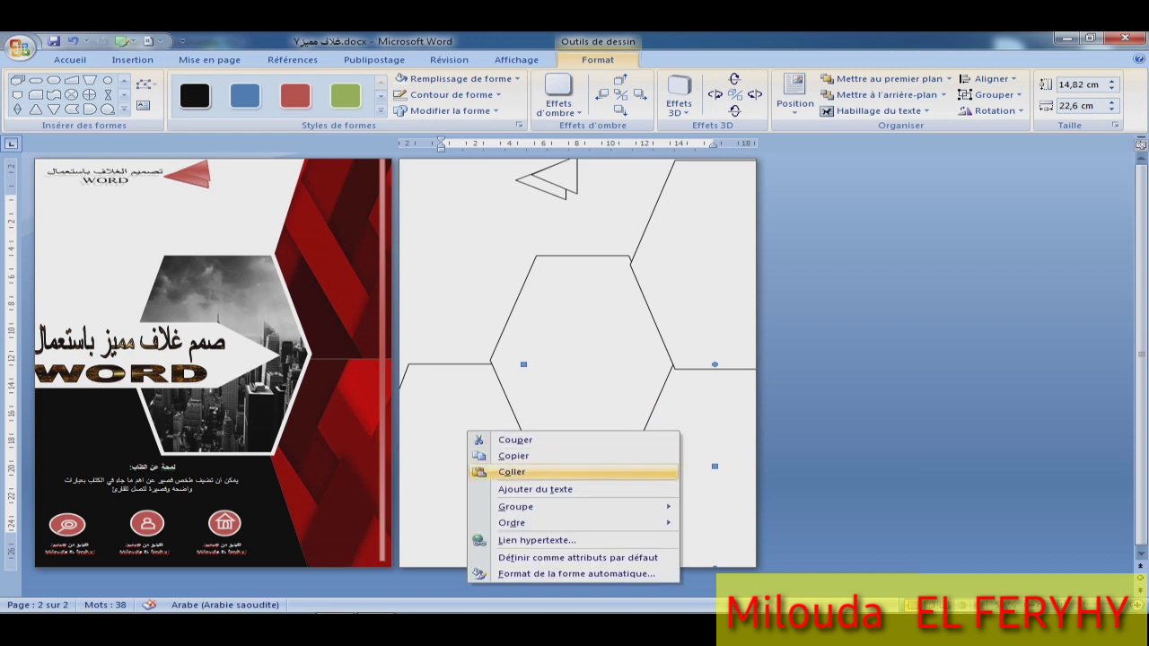
left_click(512, 472)
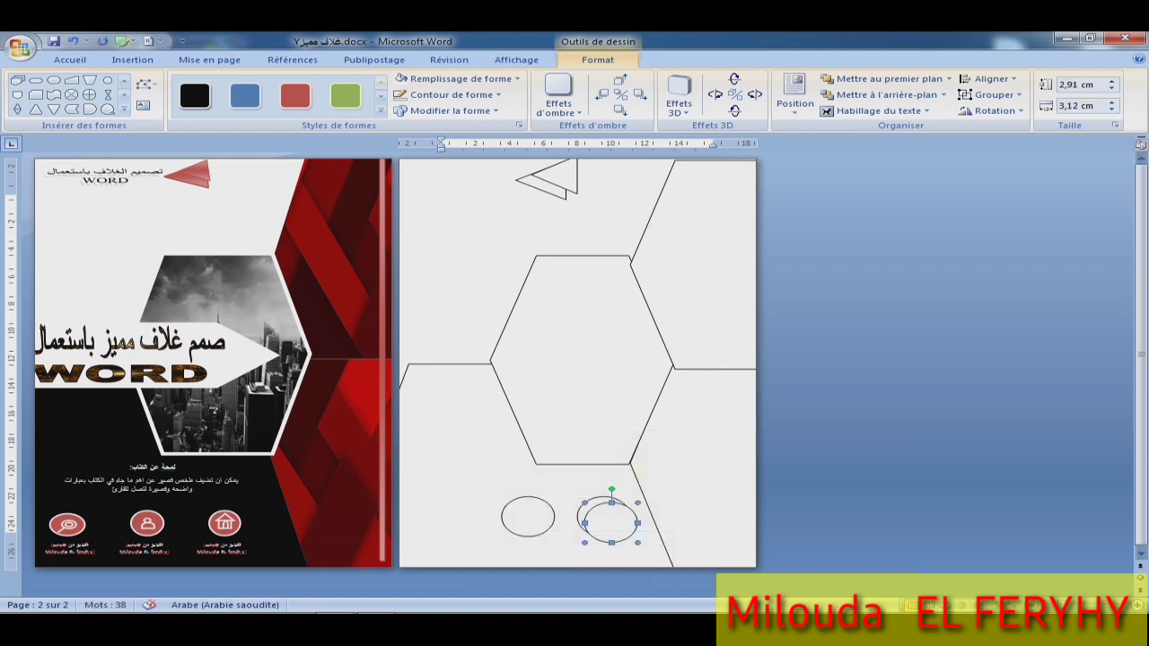
left_click_drag(611, 521, 450, 520)
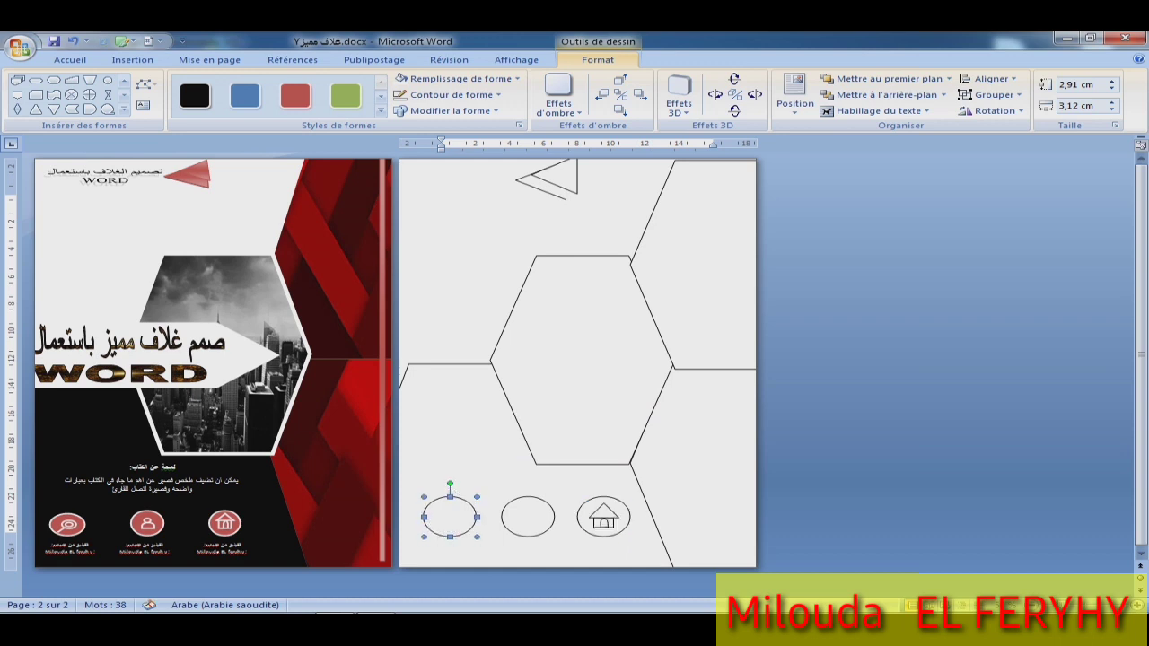
left_click(528, 517)
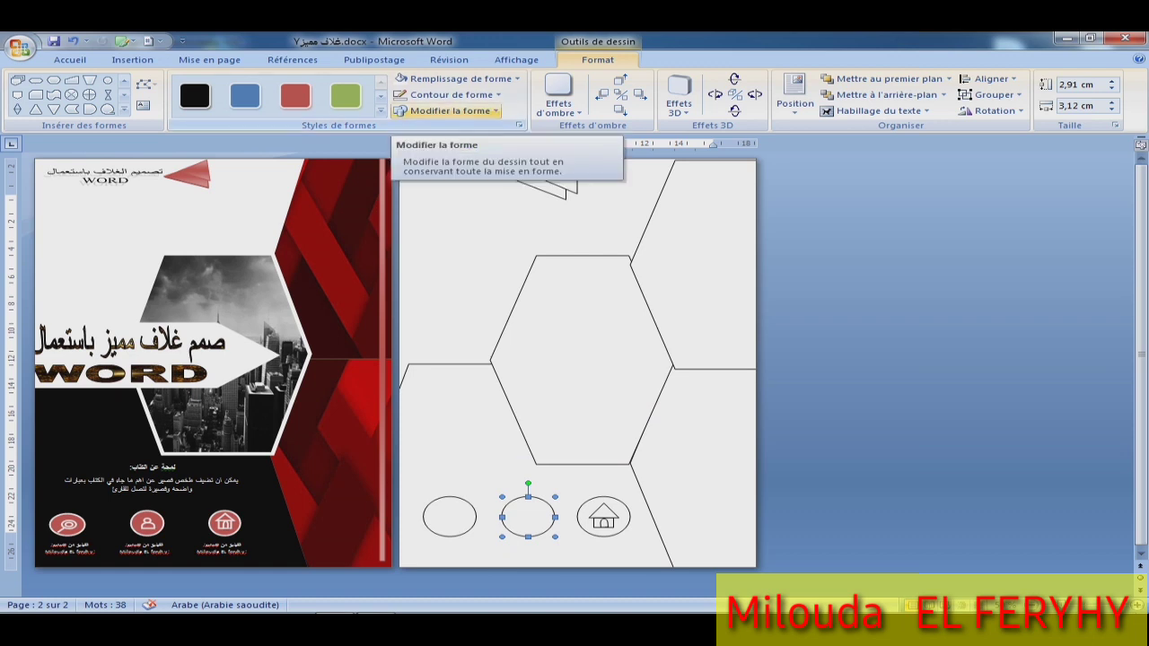
Create a WordArt letter 'f' in the first style and cut it to the clipboard.
left_click(132, 60)
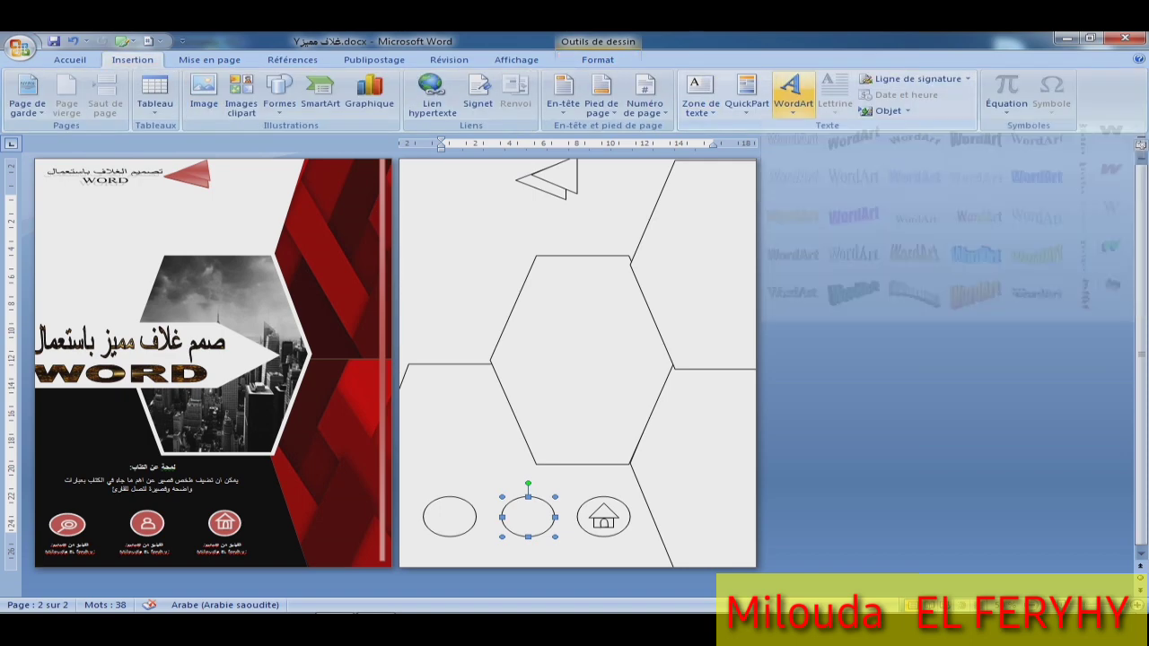
left_click(793, 95)
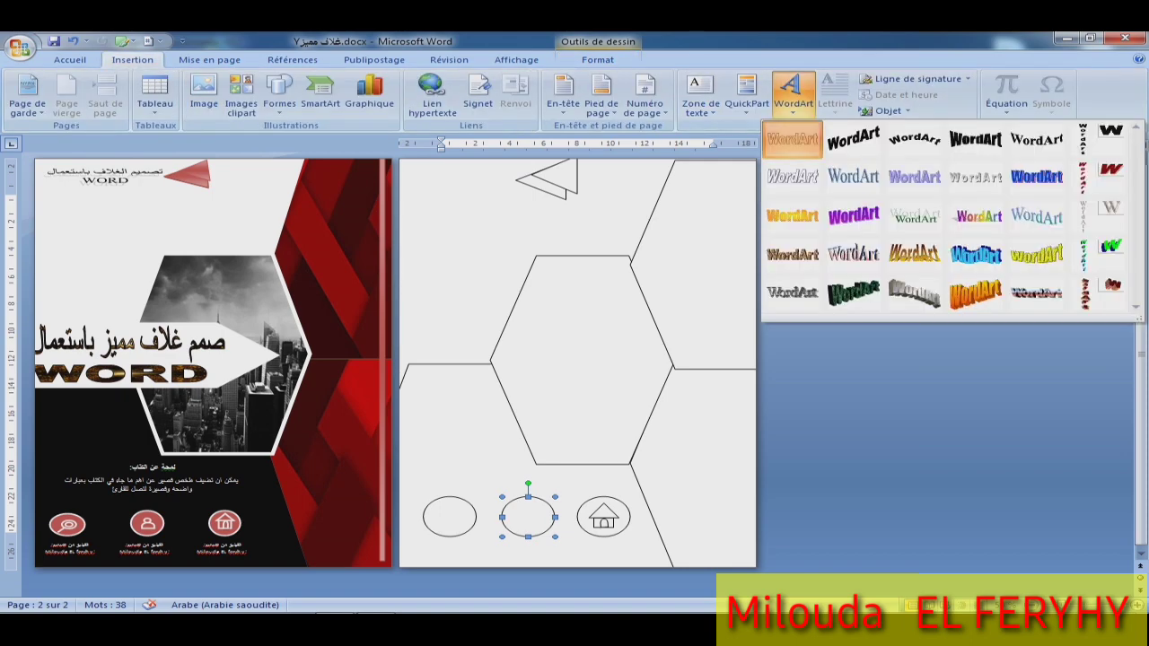
left_click(793, 139)
type("f")
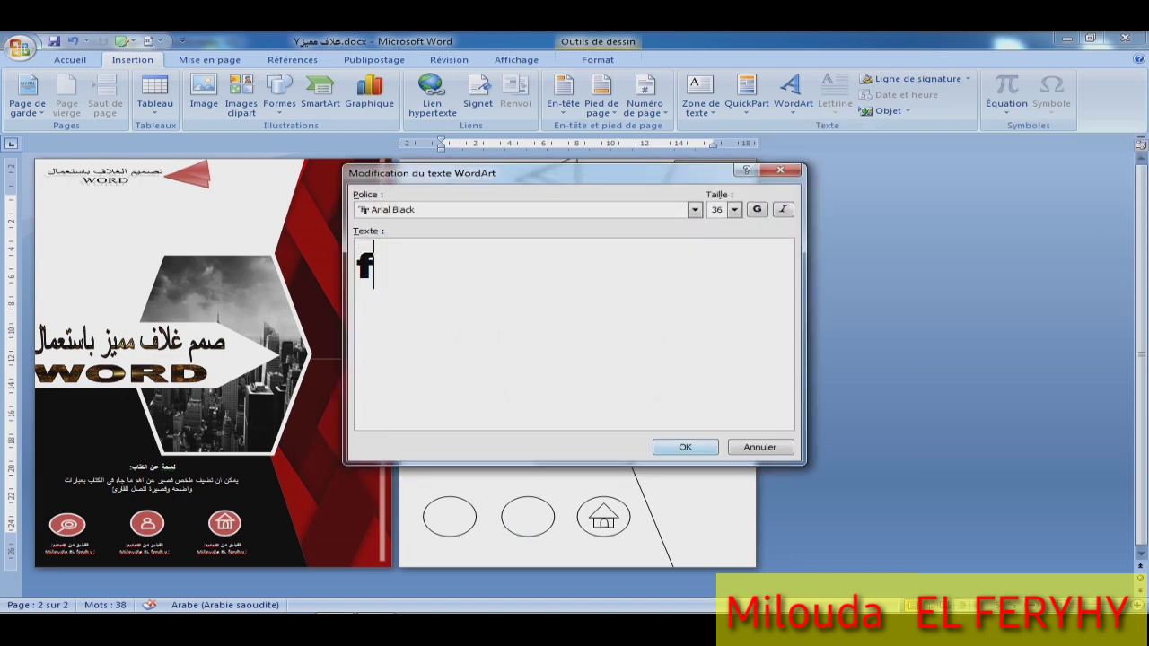
key("Return")
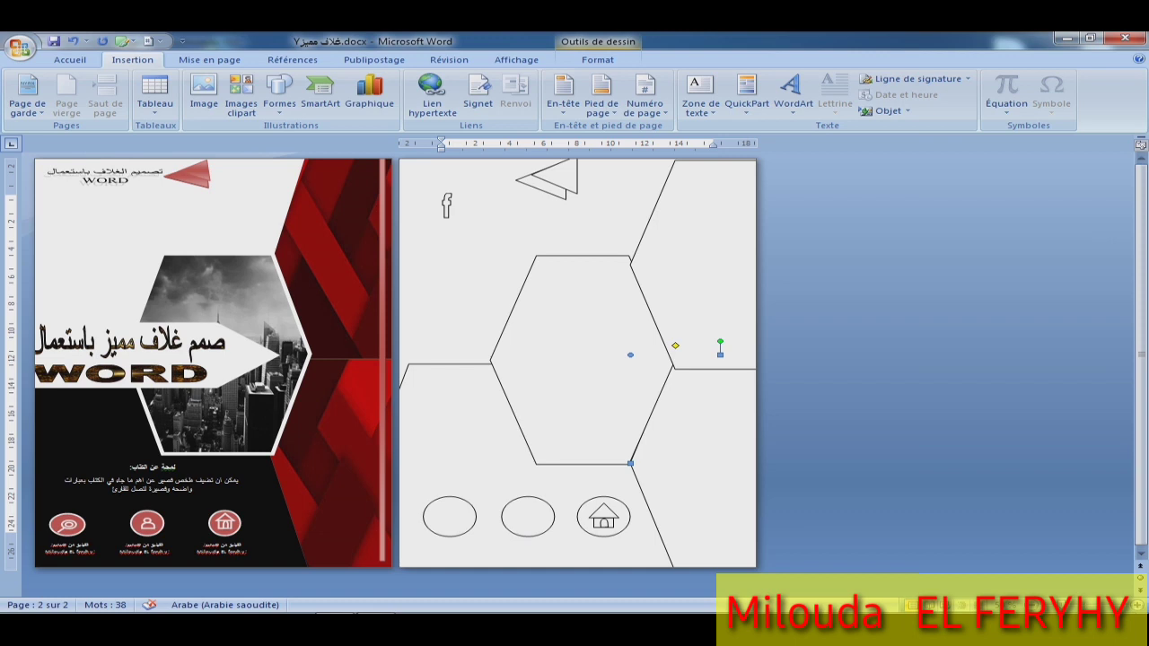
left_click(447, 207)
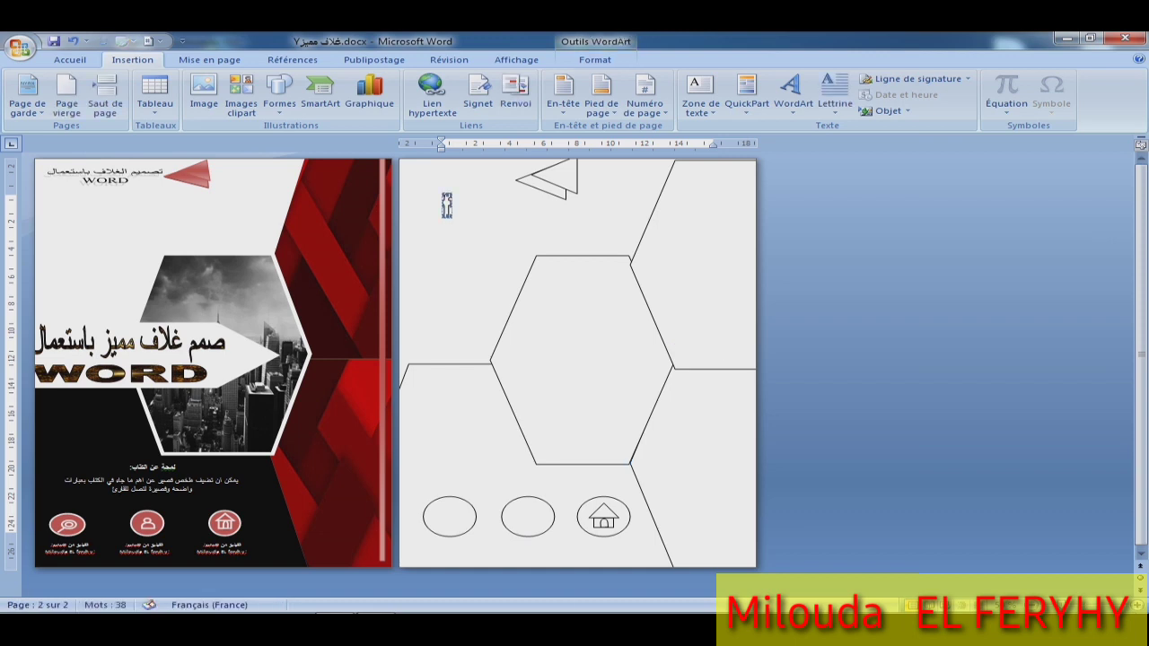
right_click(446, 203)
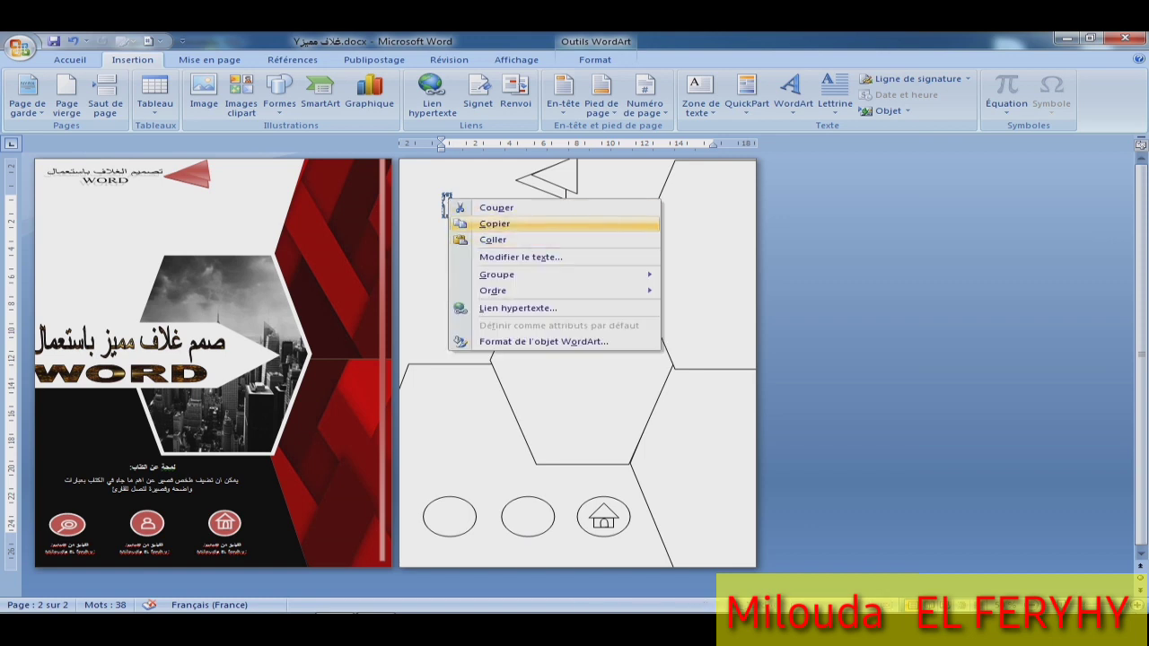
left_click(497, 207)
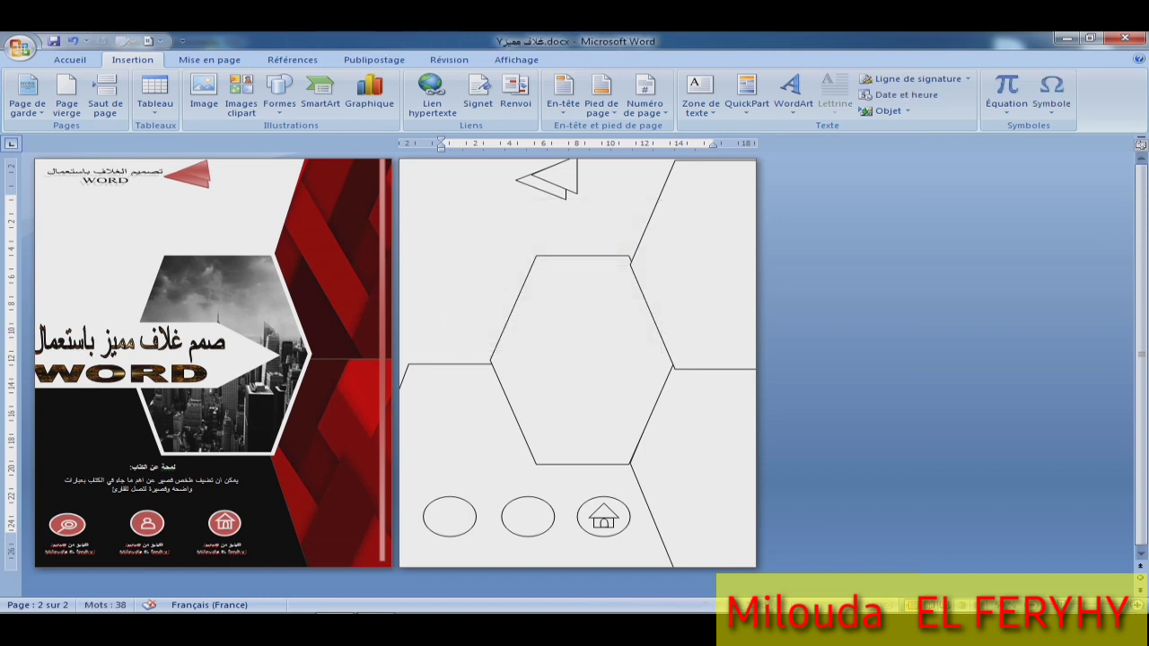
left_click(449, 516)
Add text to the left circle, paste the WordArt 'f' into it, and retype the f.
right_click(447, 514)
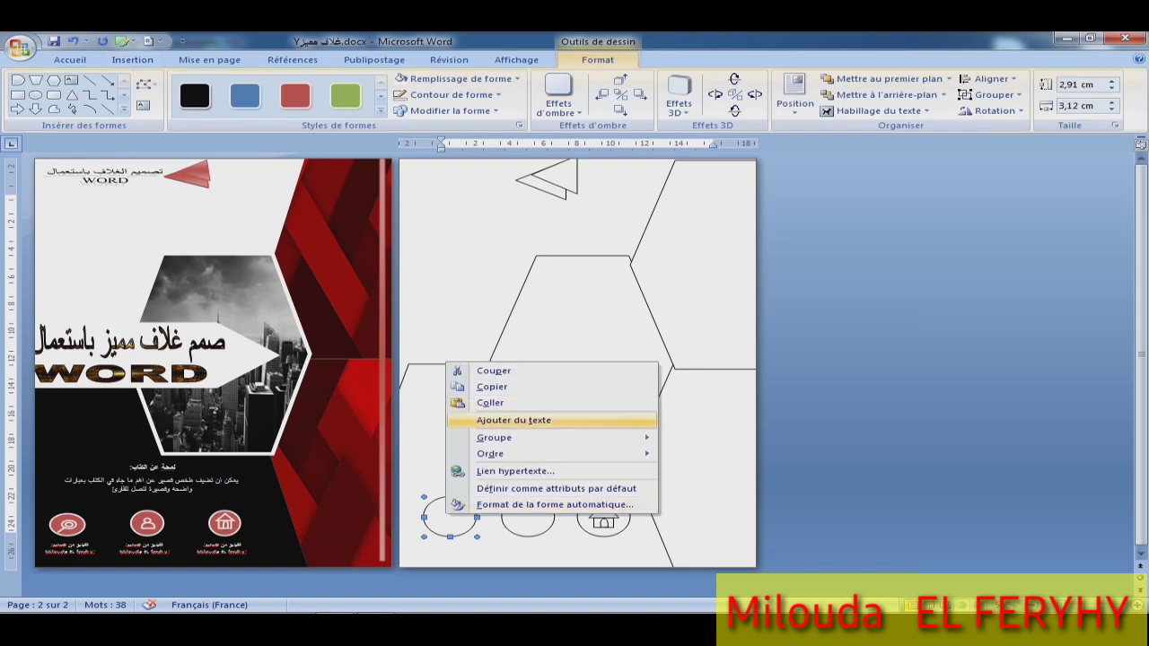
left_click(514, 421)
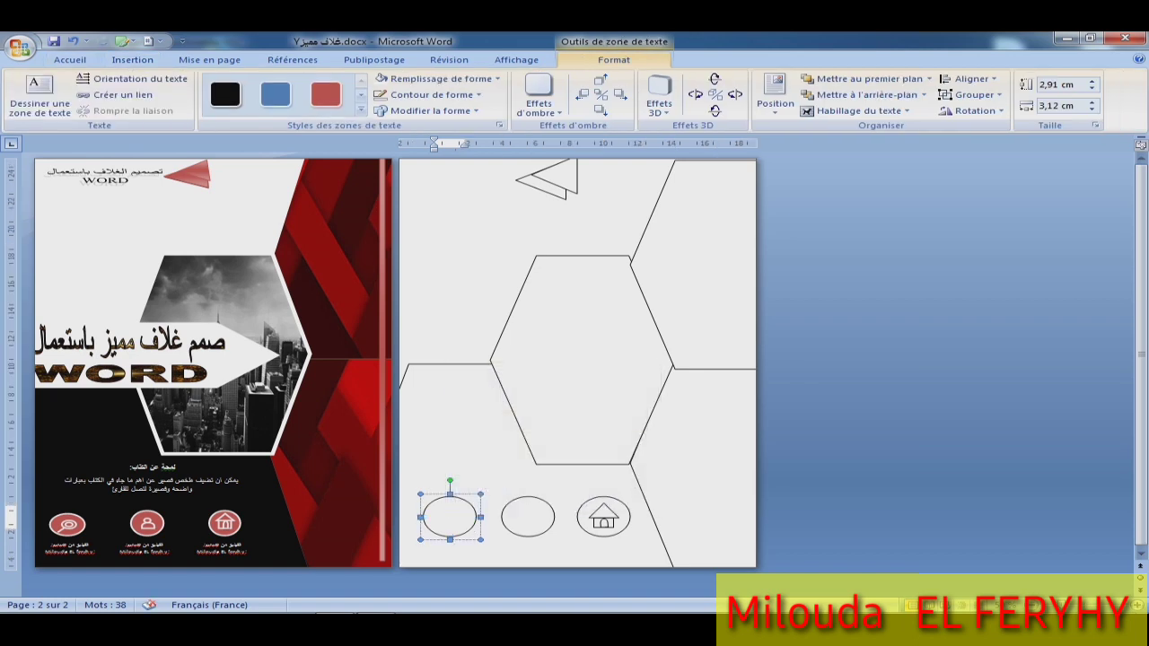
key("ctrl+v")
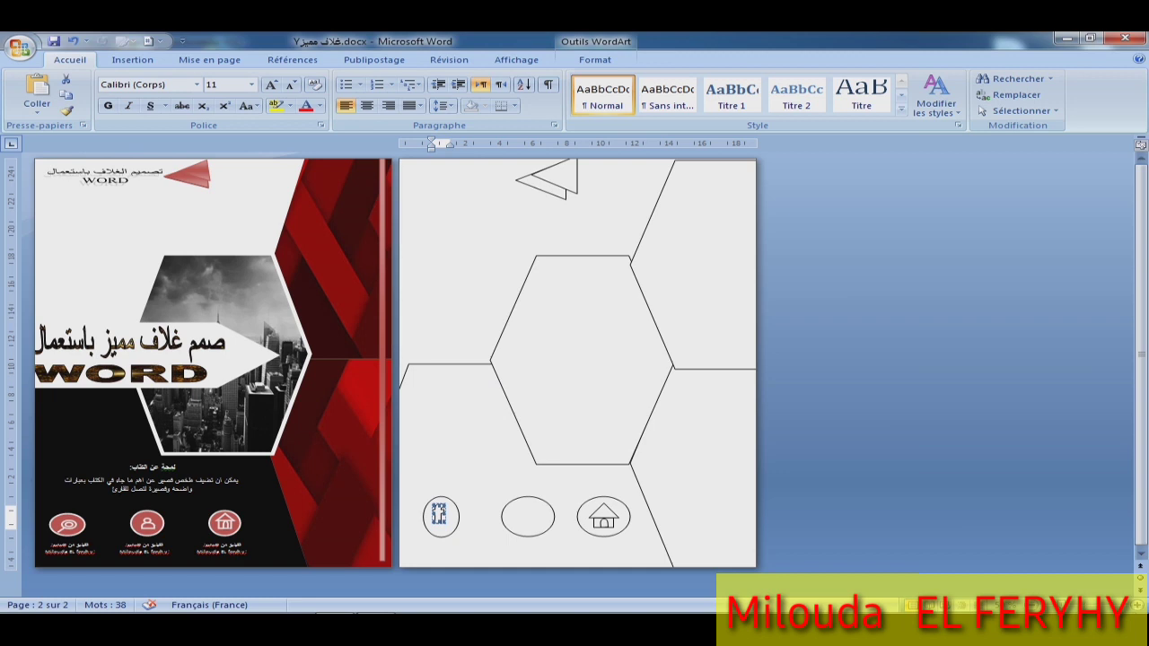
left_click(441, 516)
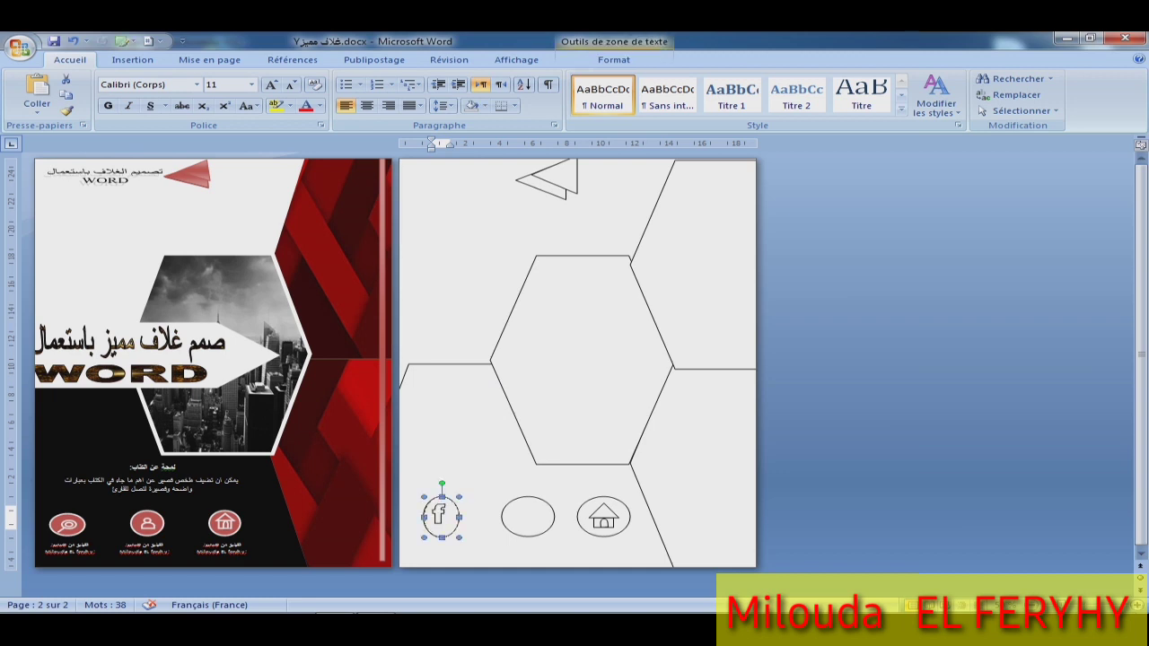
double_click(435, 513)
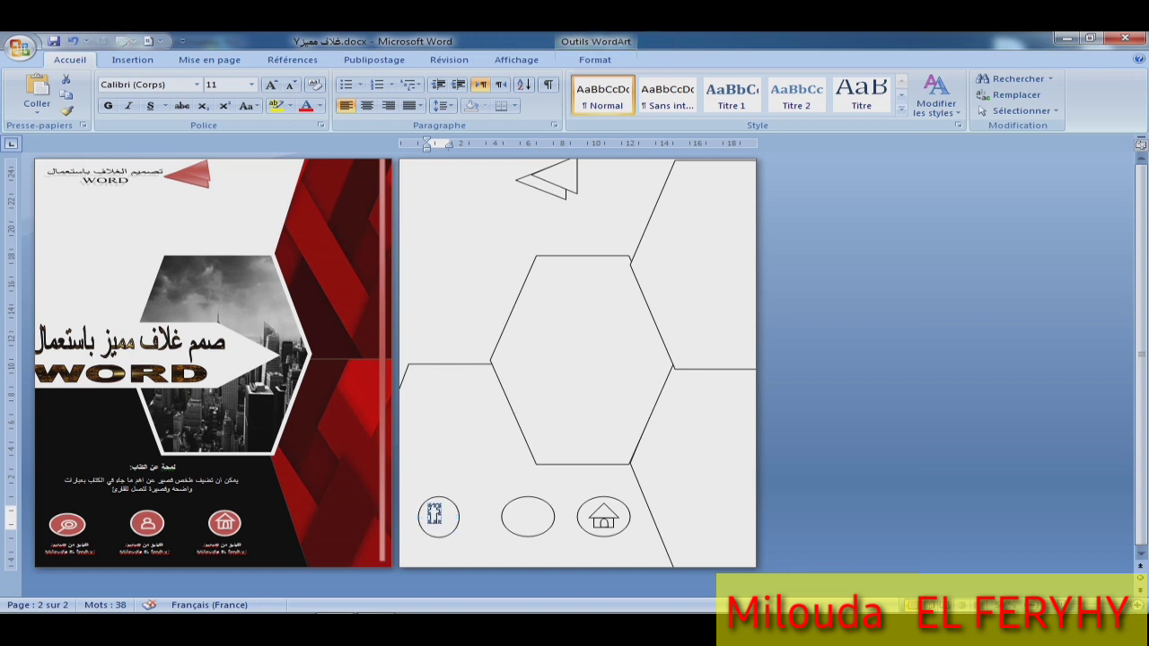
left_click(435, 512)
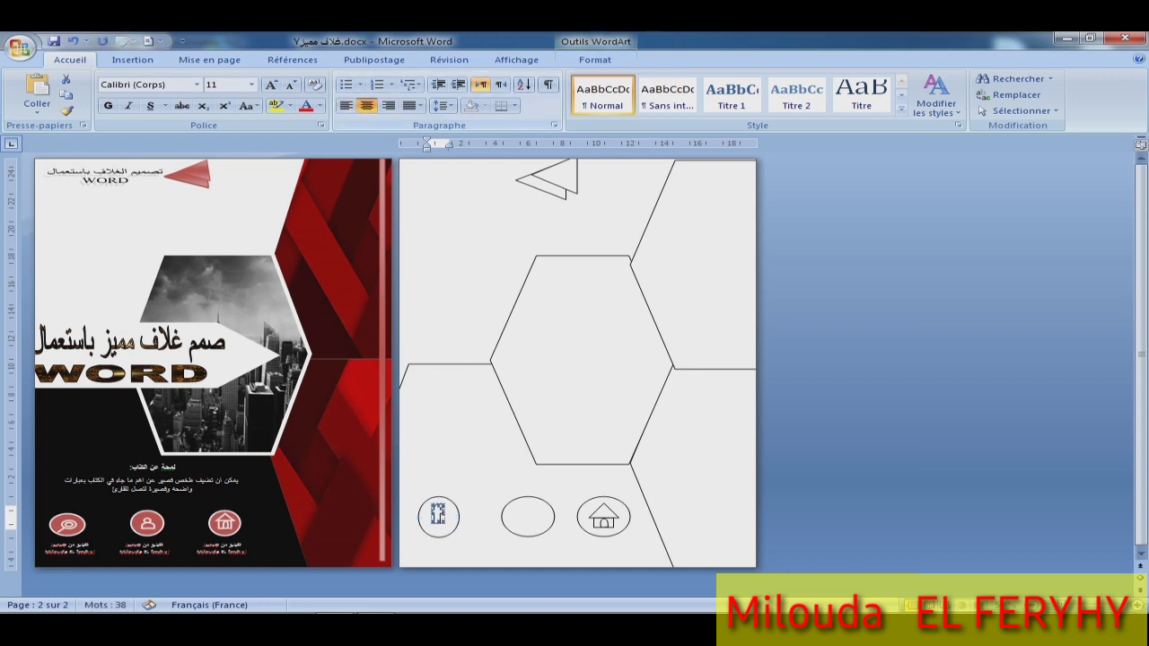
type("f")
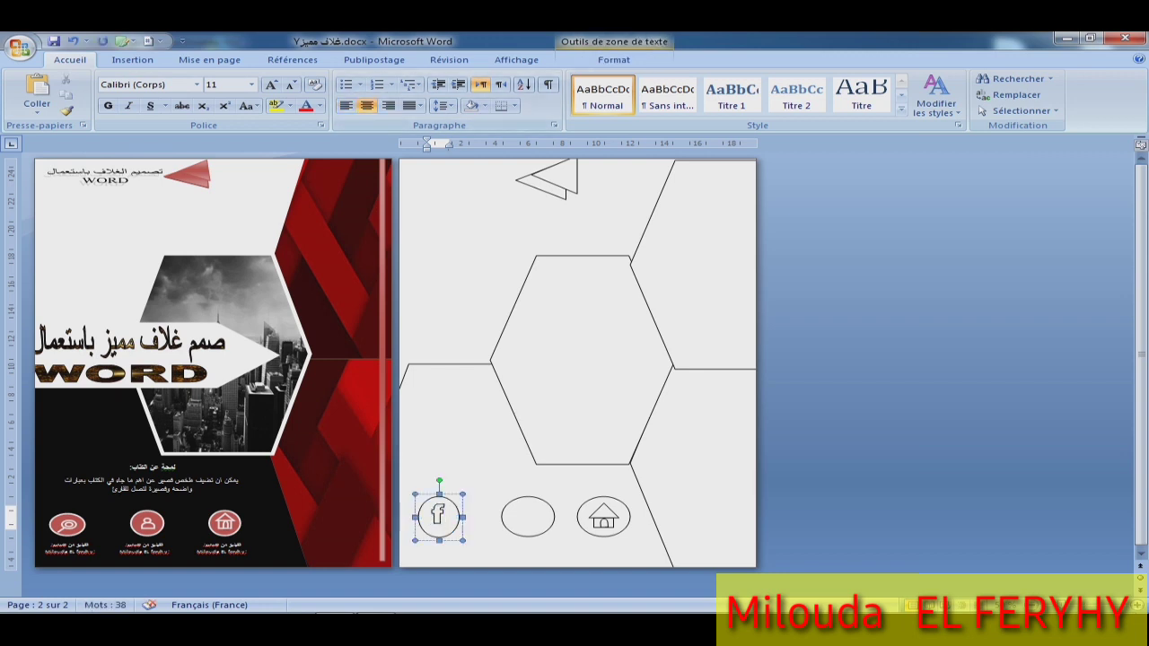
key("Escape")
left_click(440, 496)
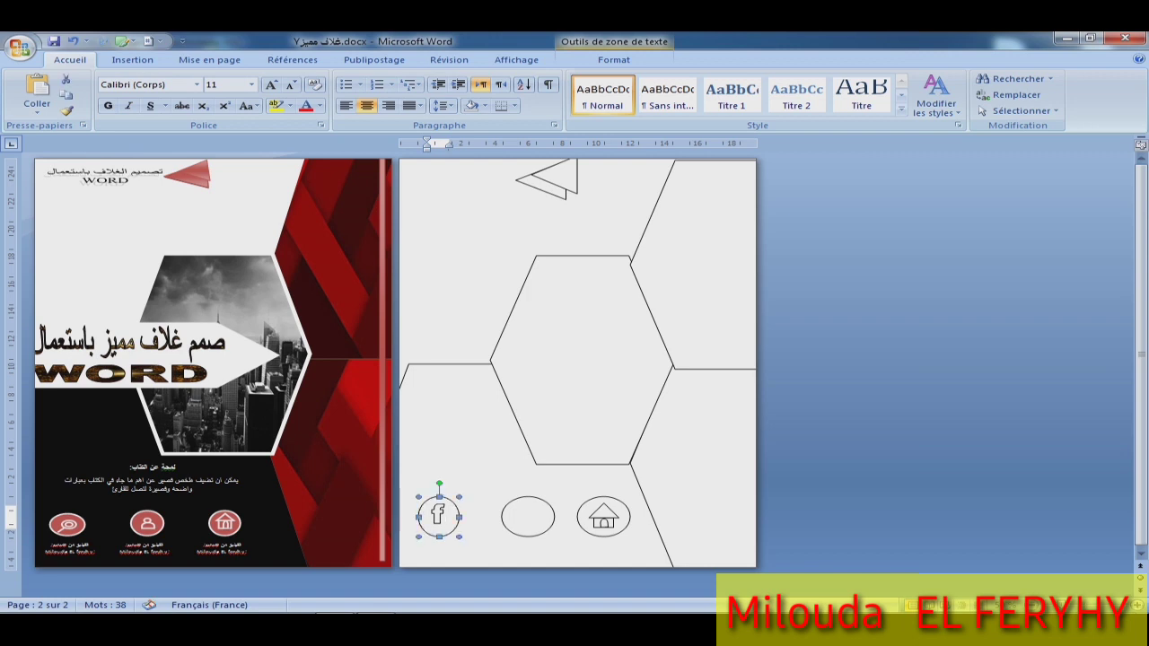
left_click(528, 496)
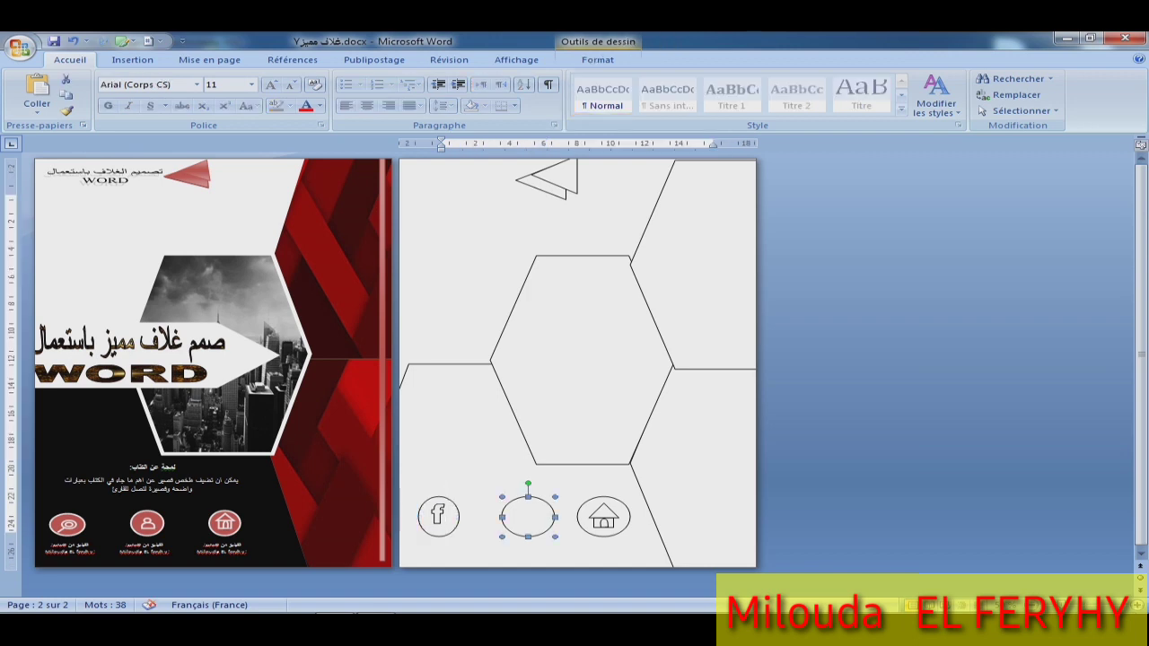
Draw a small triangle in the middle circle, rotate it 90° to point right, and narrow it.
left_click_drag(528, 516, 511, 516)
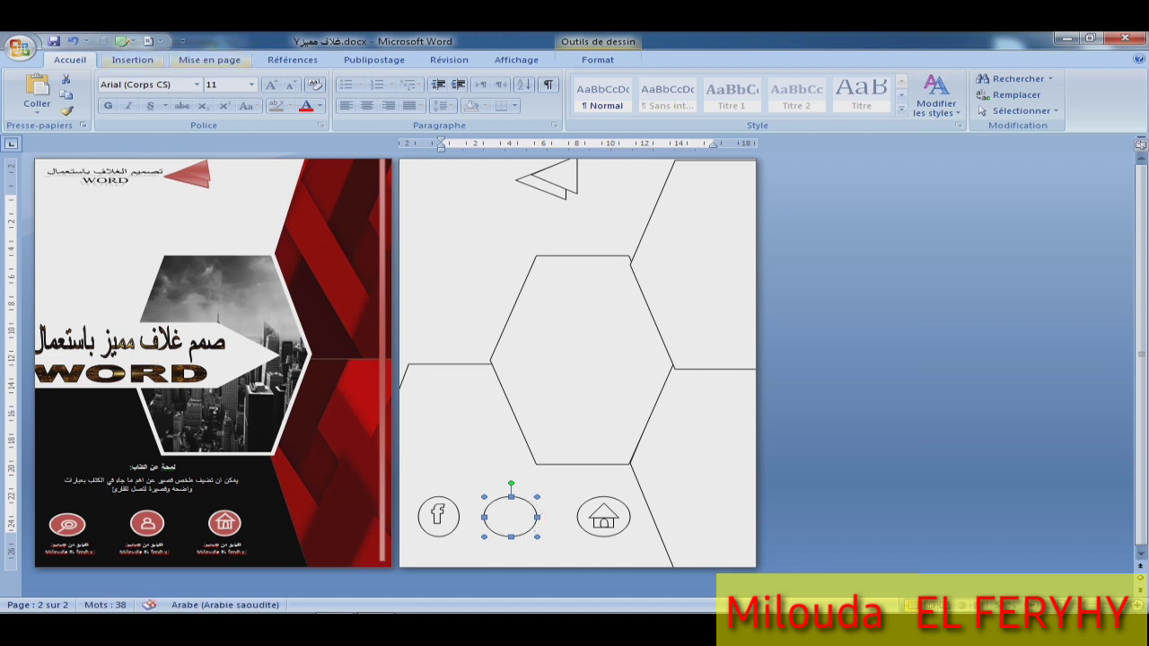
left_click(132, 59)
left_click(279, 94)
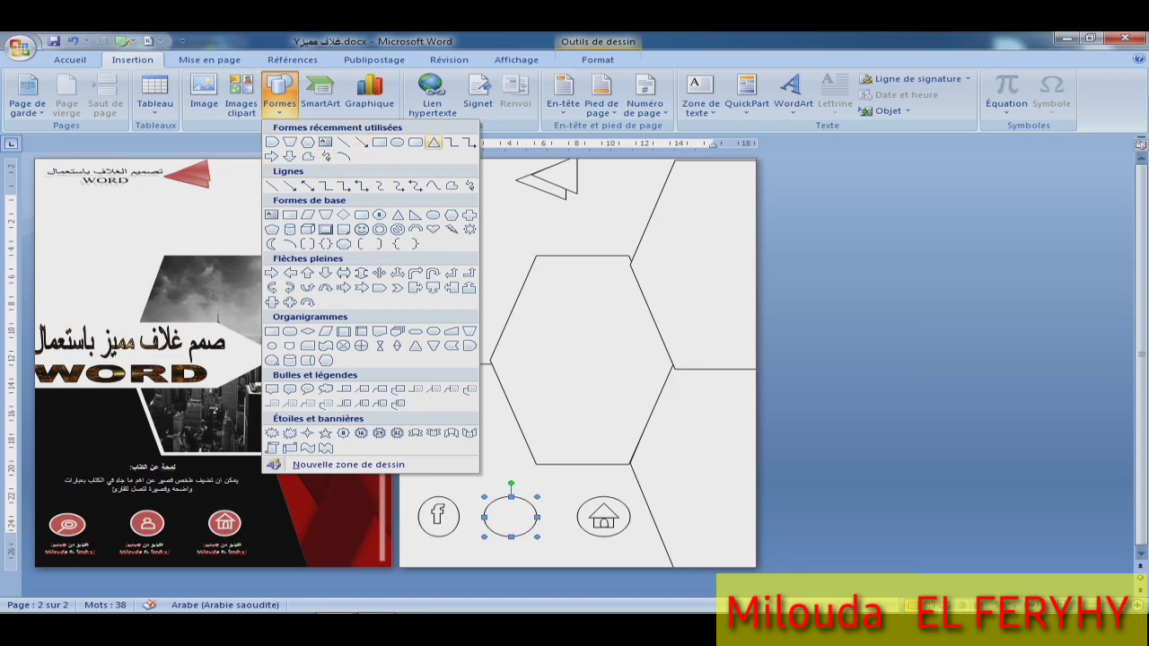
left_click(434, 141)
left_click_drag(503, 510, 524, 530)
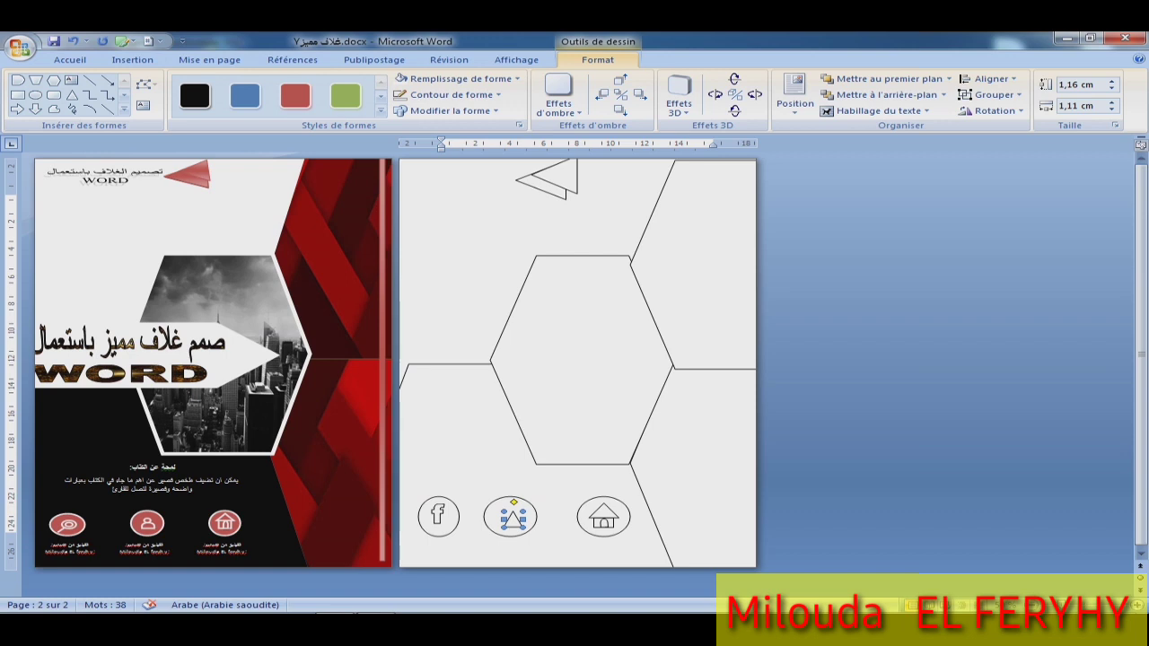
mouse_move(499, 503)
left_mouse_down()
mouse_move(500, 474)
mouse_move(518, 496)
left_mouse_up()
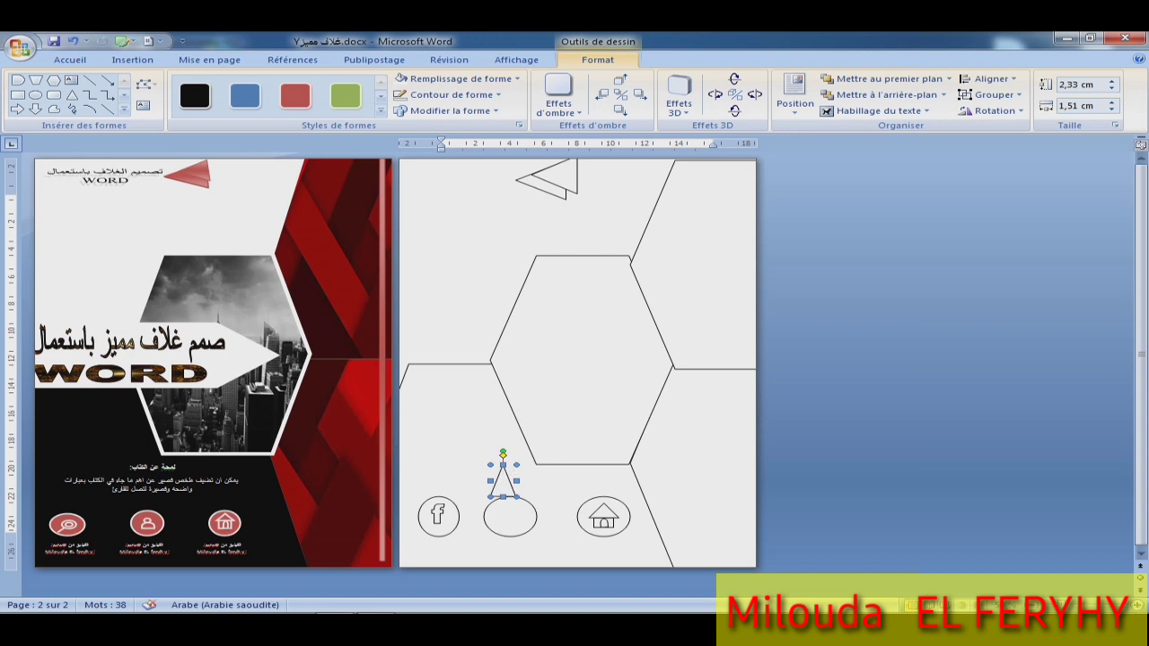
mouse_move(502, 453)
left_mouse_down()
mouse_move(536, 482)
mouse_move(510, 516)
mouse_move(541, 518)
left_mouse_up()
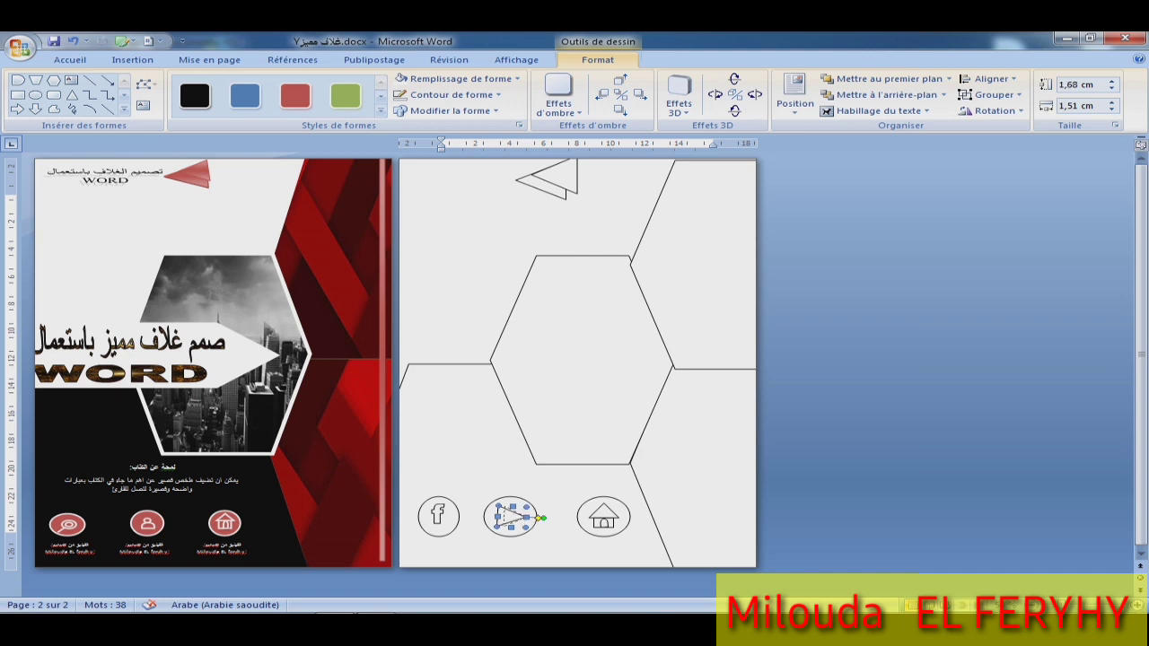
left_click_drag(495, 518, 503, 518)
left_click(651, 516)
left_click(485, 517)
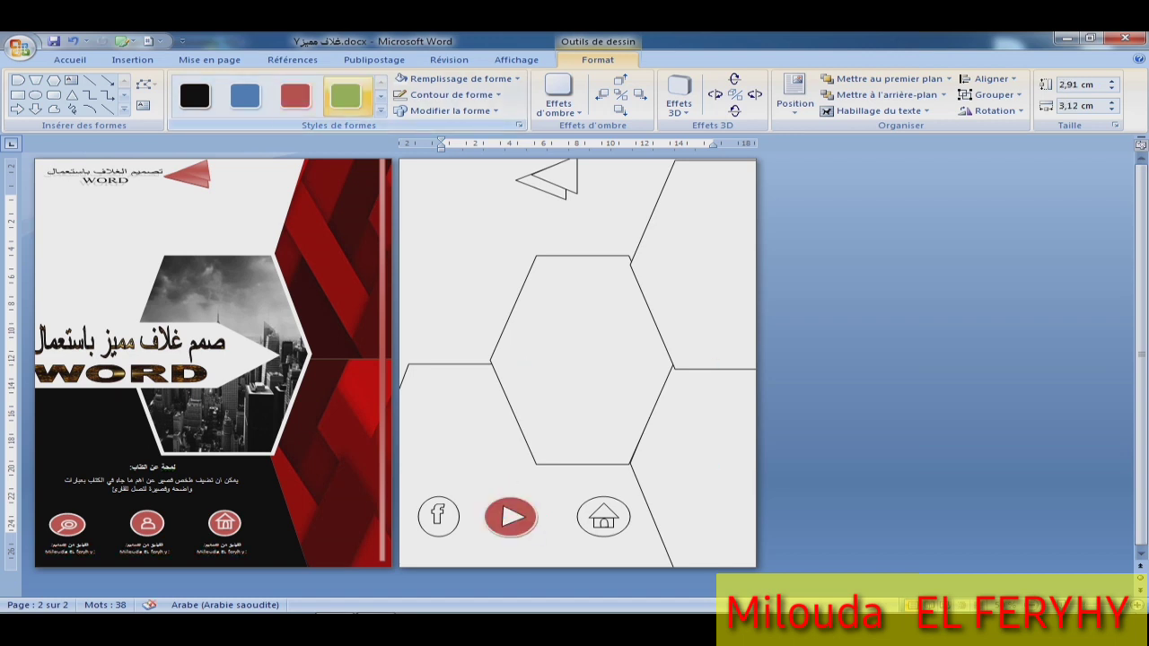
Fill the middle play-icon circle with red.
left_click(381, 110)
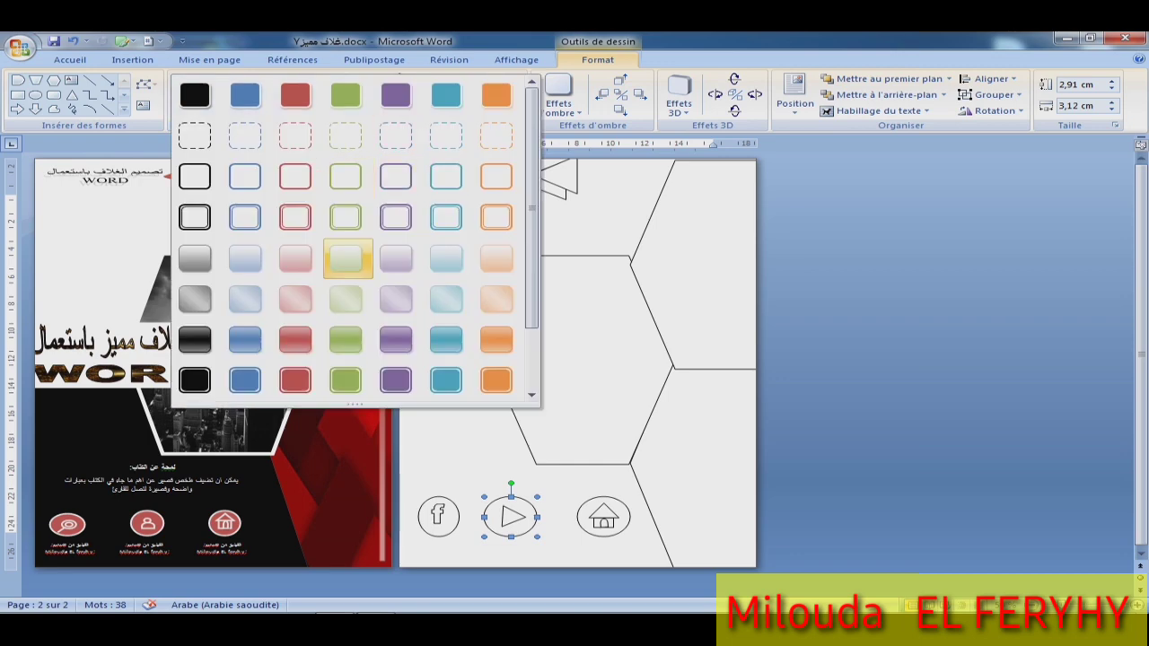
key("Escape")
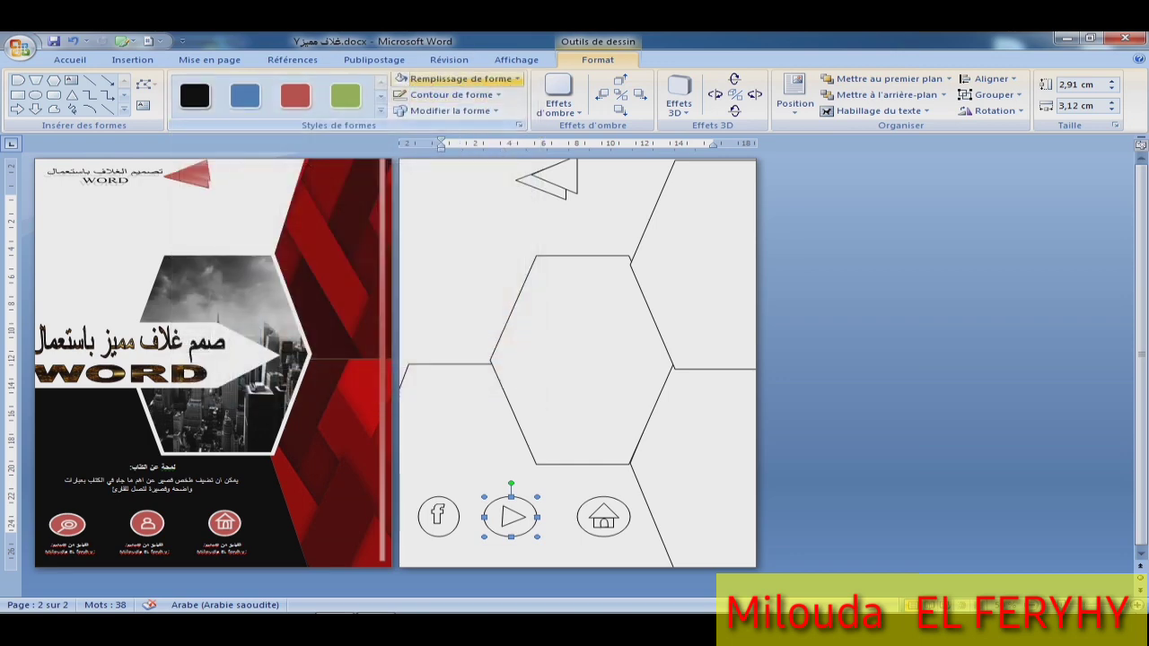
left_click(460, 78)
left_click(415, 187)
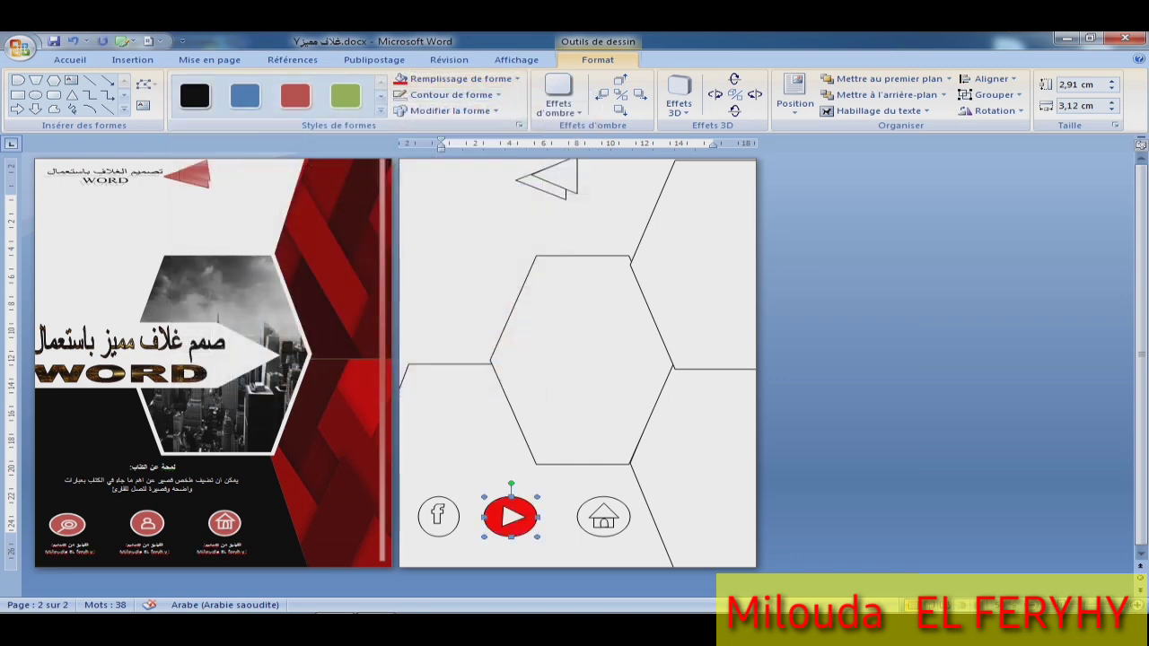
Fill the Facebook 'f' circle with dark blue.
left_click(440, 517)
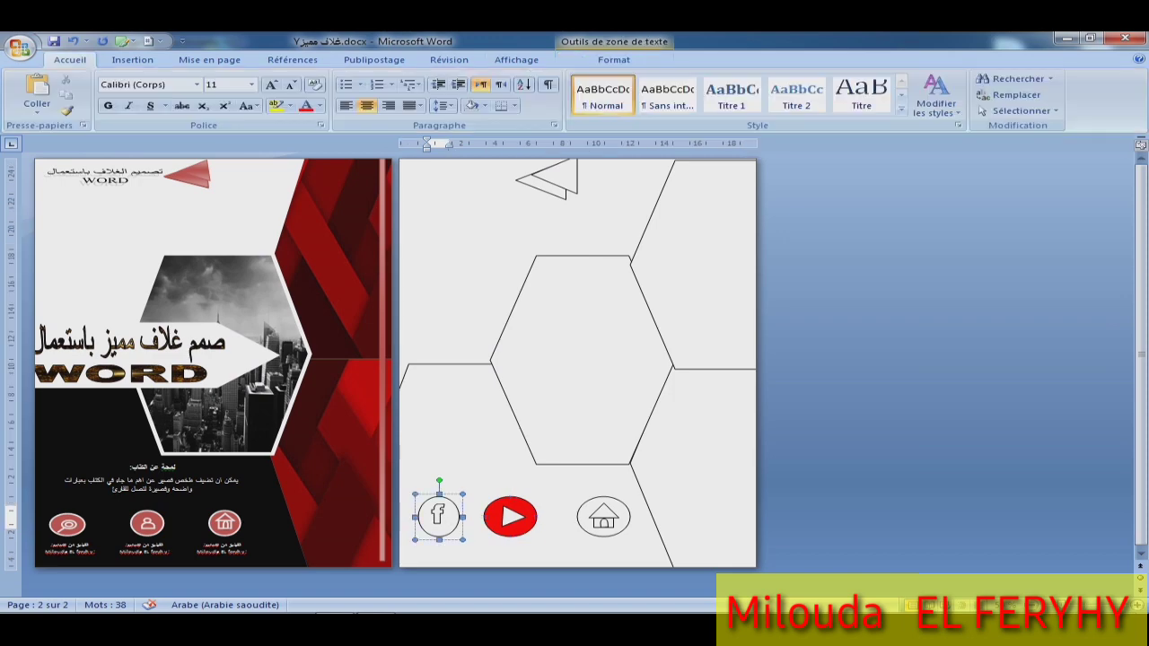
left_click(614, 59)
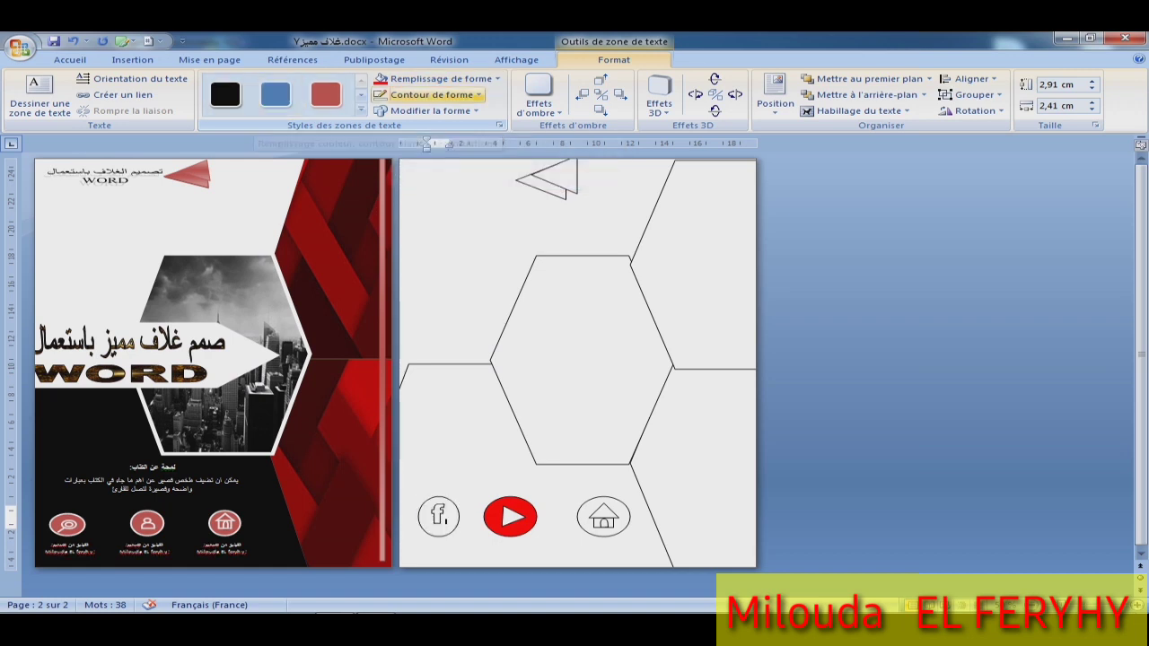
left_click(440, 79)
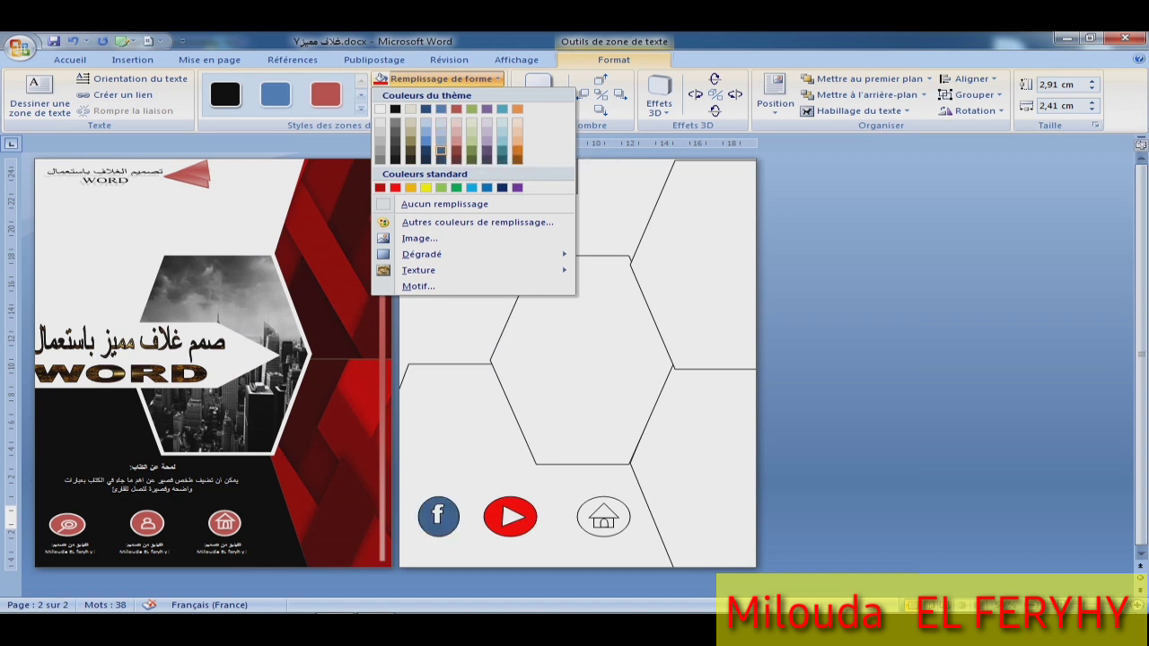
left_click(440, 151)
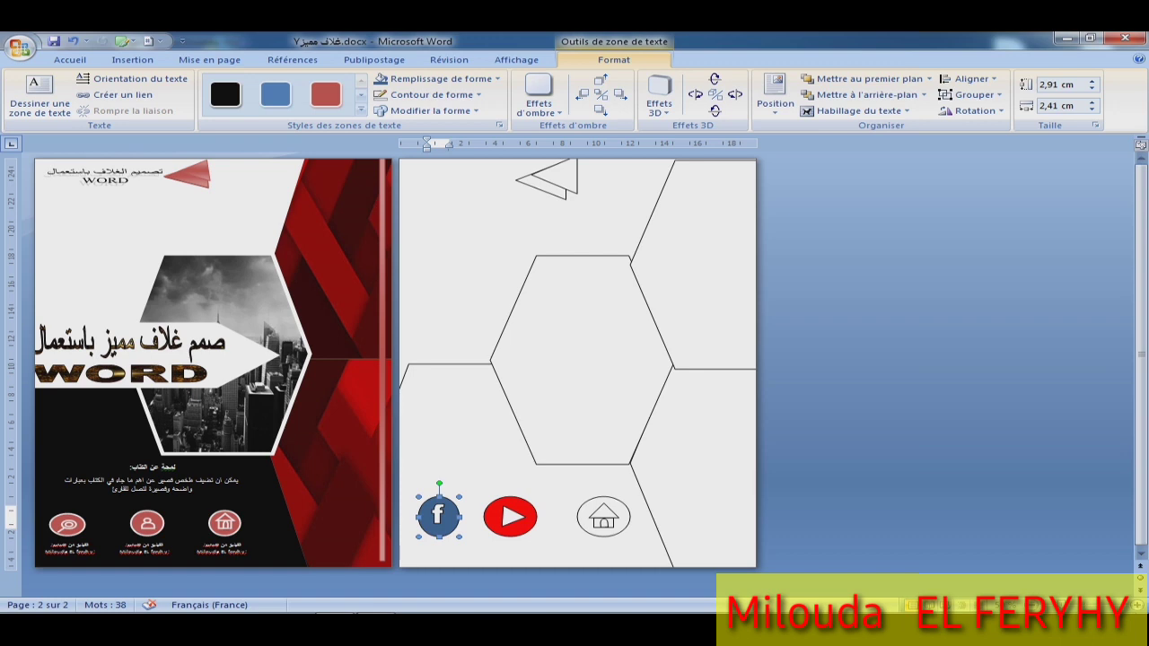
Fill the home-icon circle with Rouge Accentuation2 plus clair 40 % light pink.
left_click(604, 518)
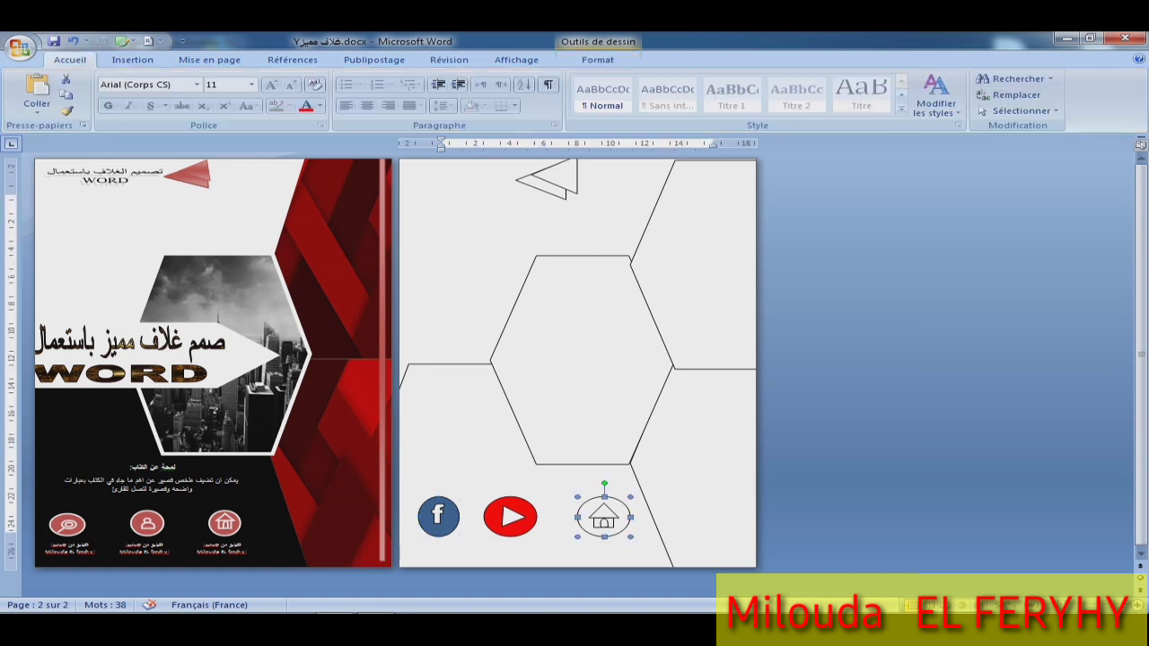
left_click(602, 519)
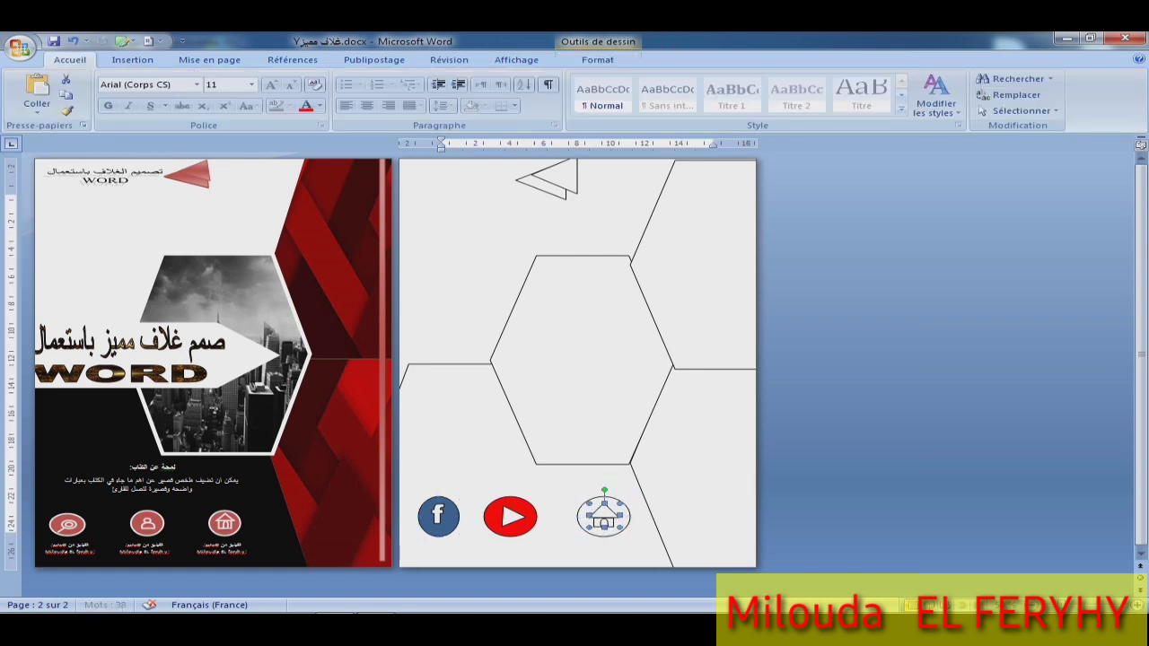
key("alt+shift")
left_click(714, 460)
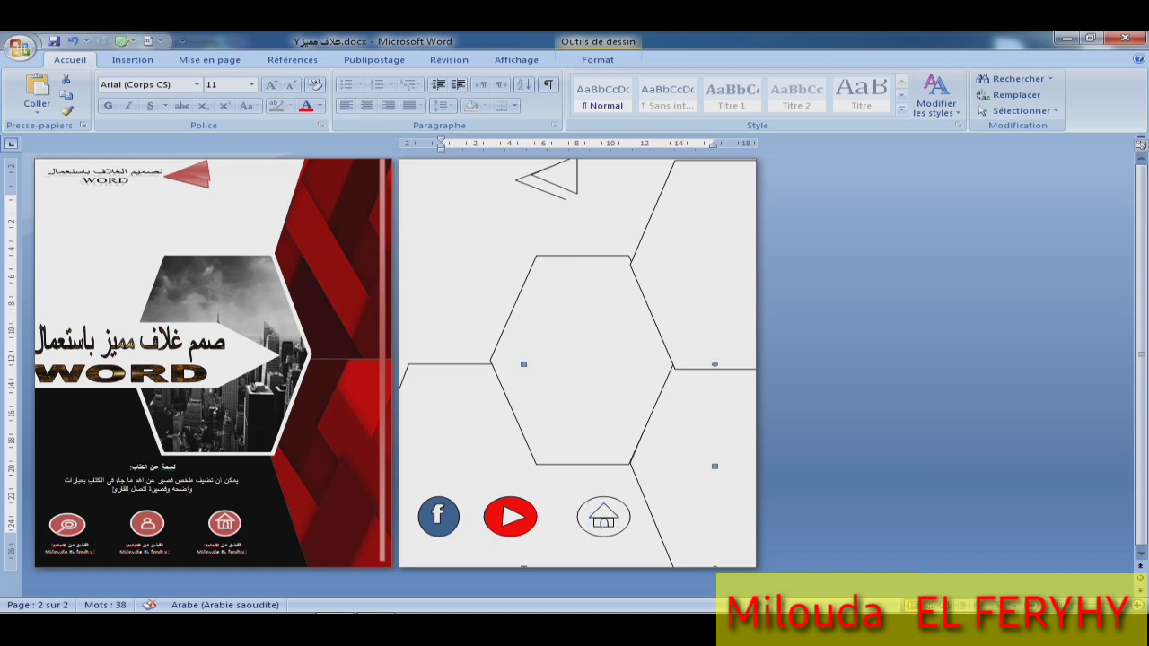
left_click(604, 517)
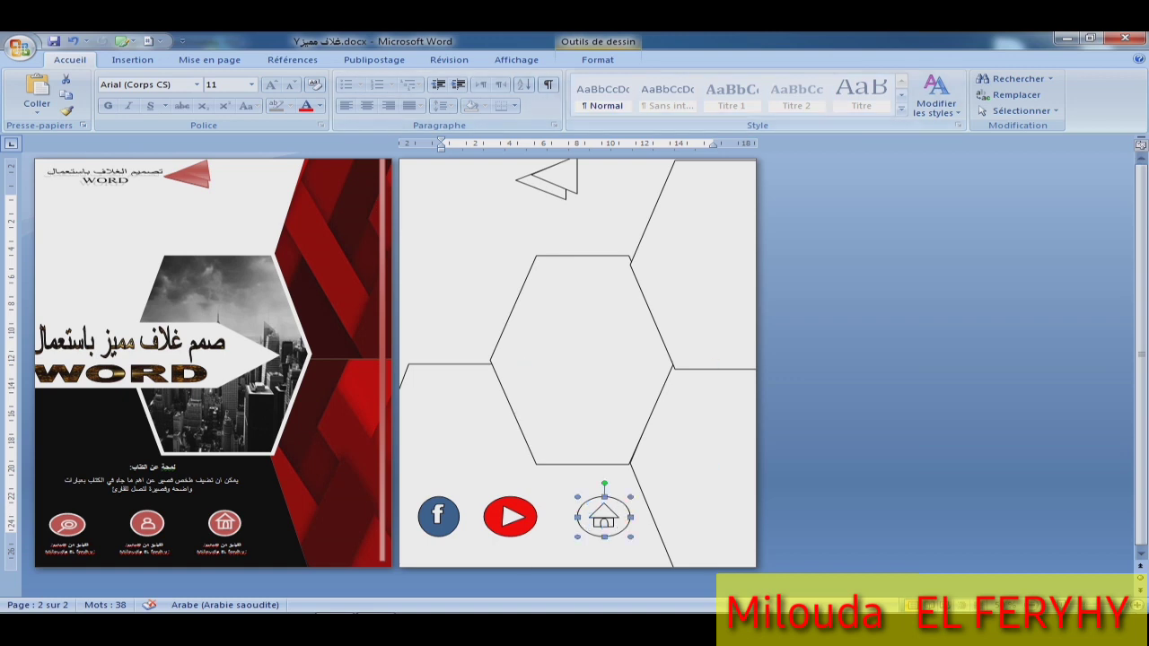
left_click(598, 59)
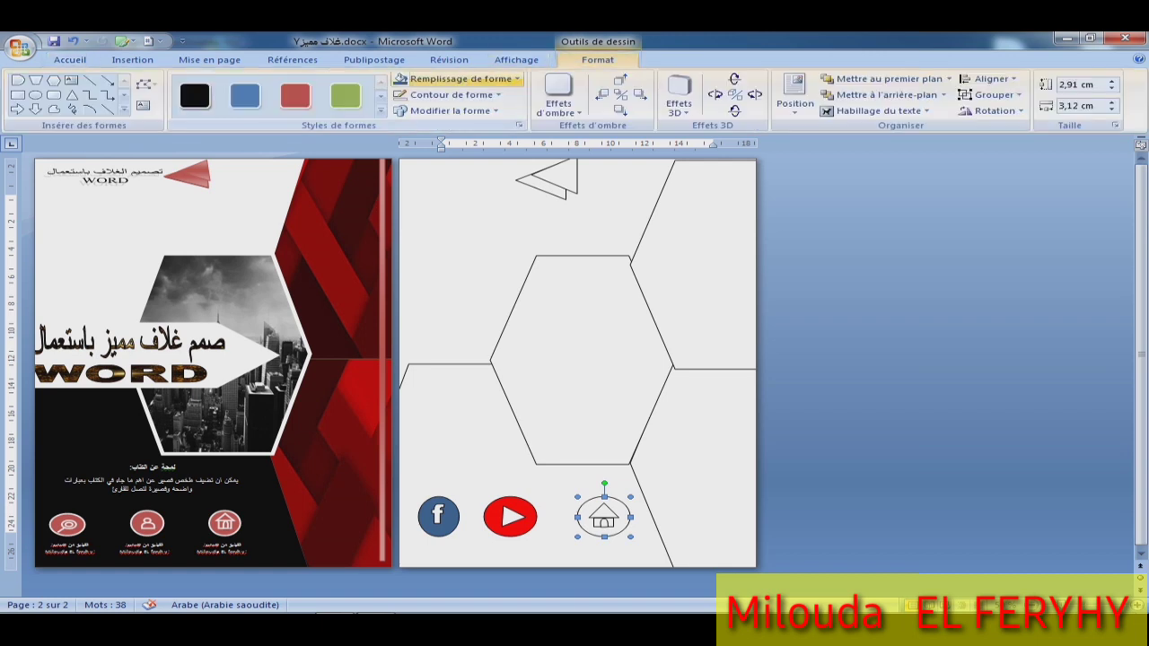
left_click(461, 78)
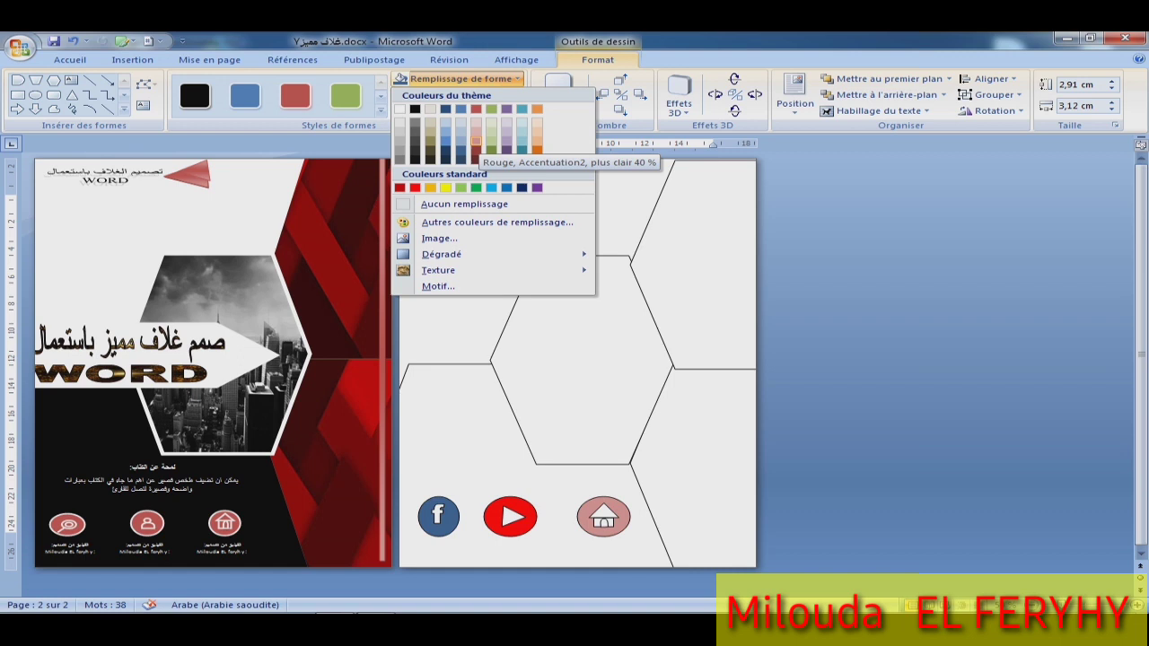
left_click(475, 141)
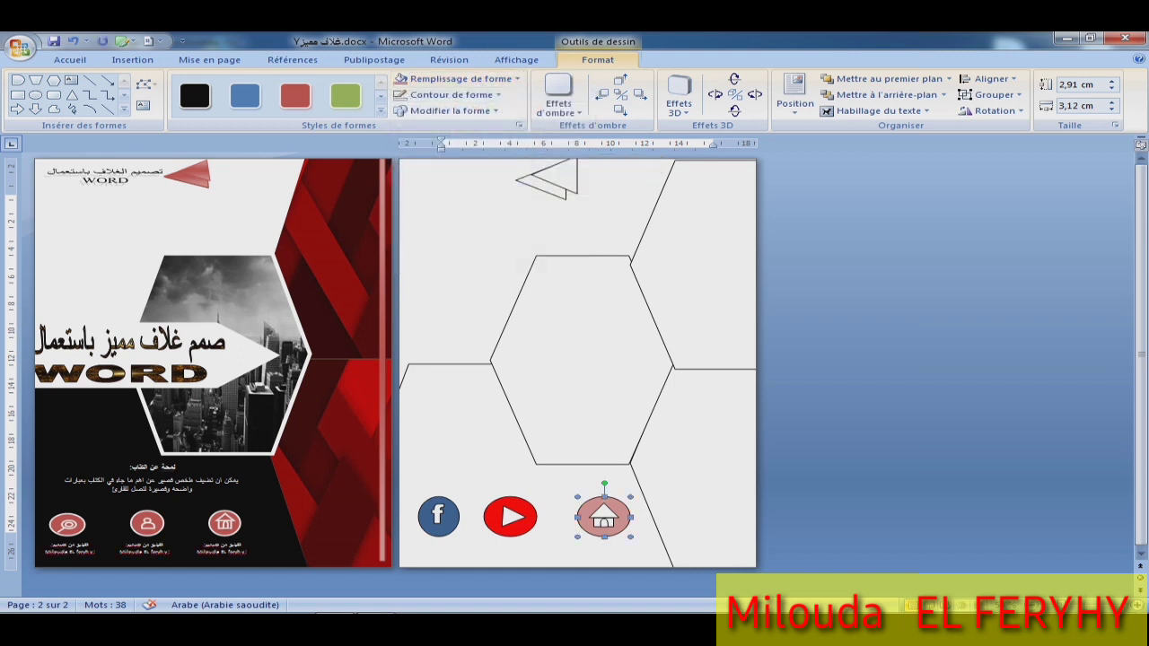
key("Tab")
key("shift+Tab")
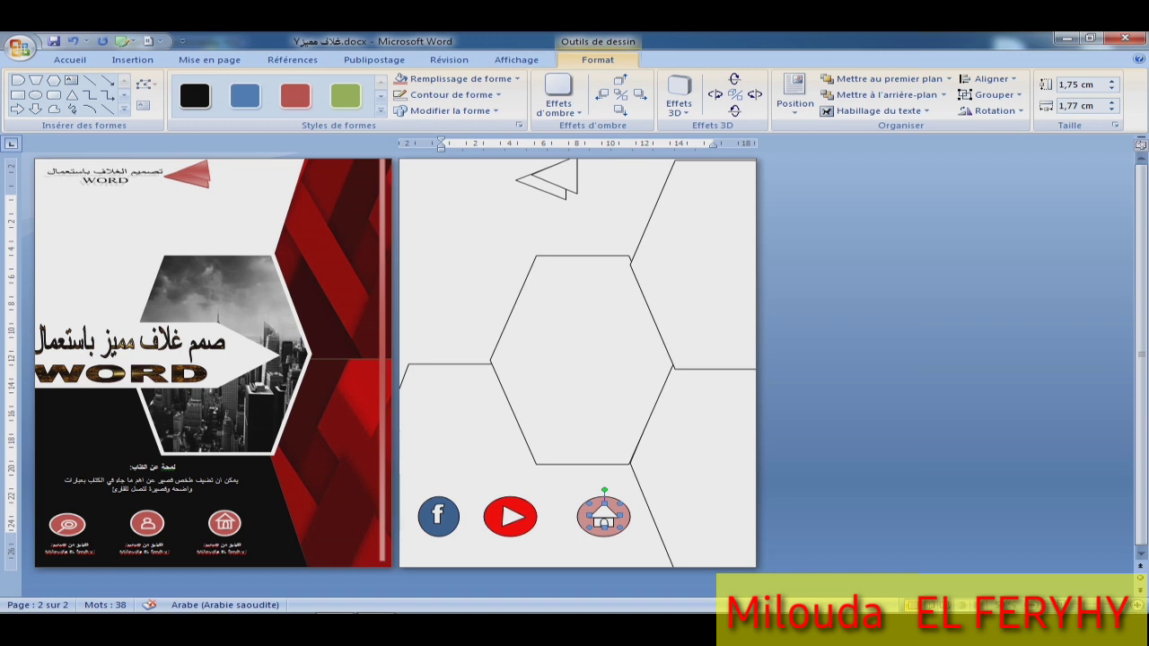
left_click(589, 528, "shift")
left_click(987, 95)
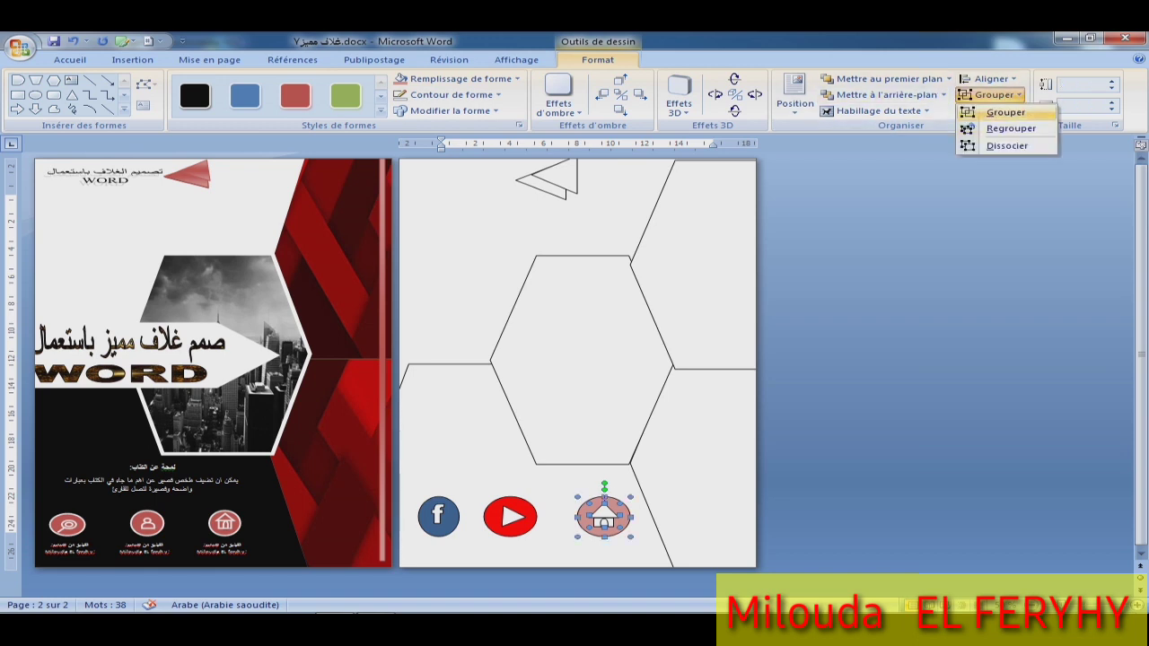
Group the house with its pink circle and the play triangle with its red circle.
left_click(1004, 112)
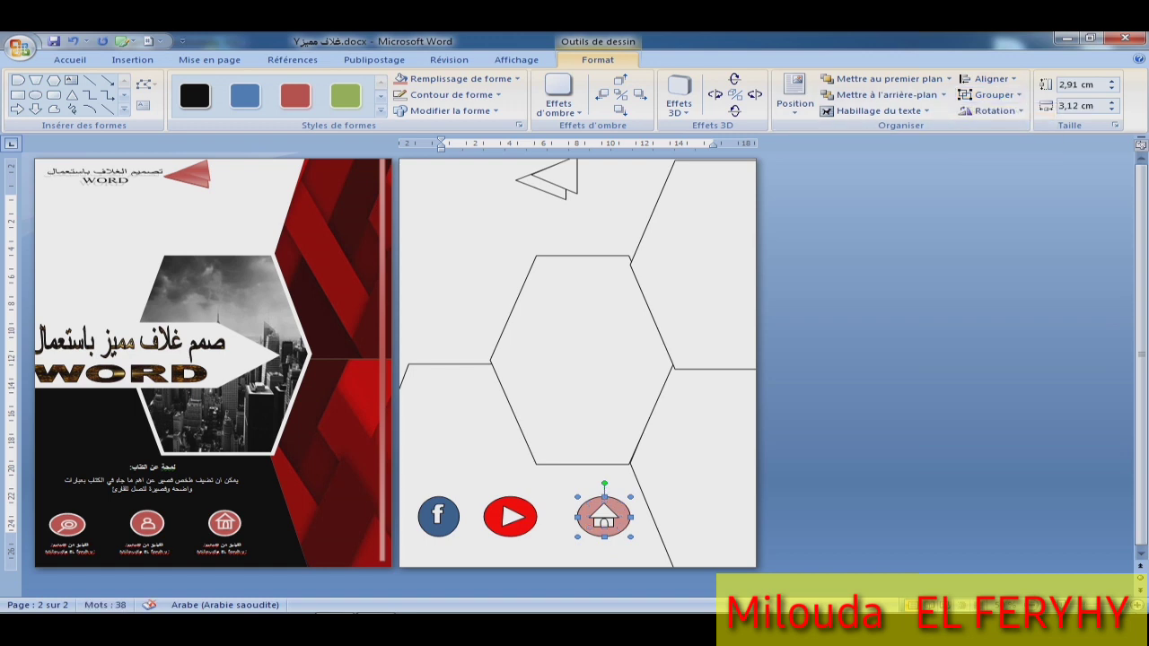
left_click(511, 518)
left_click(511, 517)
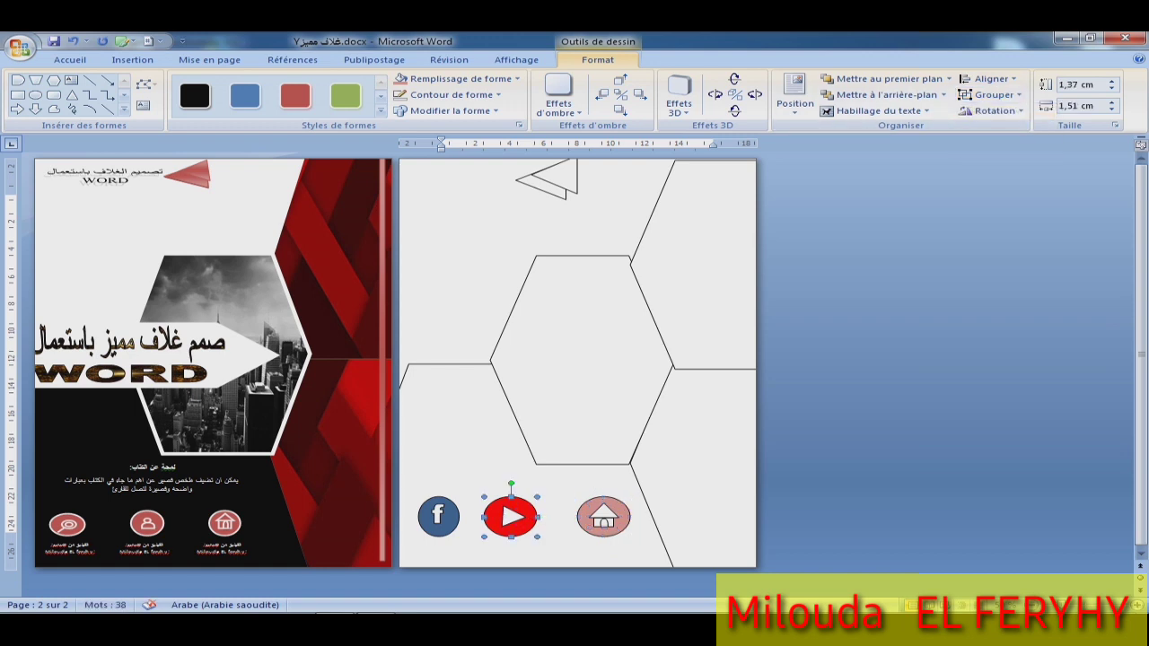
left_click(513, 517, "ctrl")
left_click(993, 94)
left_click(1006, 112)
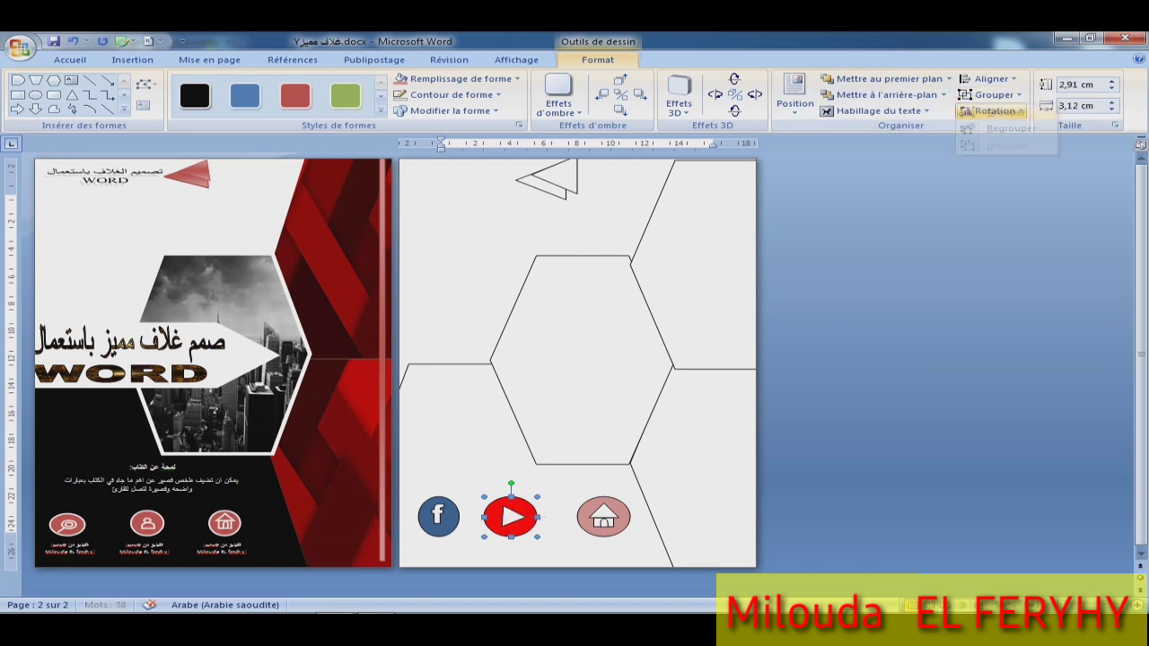
Lower the home icon slightly and make the home and YouTube circles shorter.
left_click(438, 514)
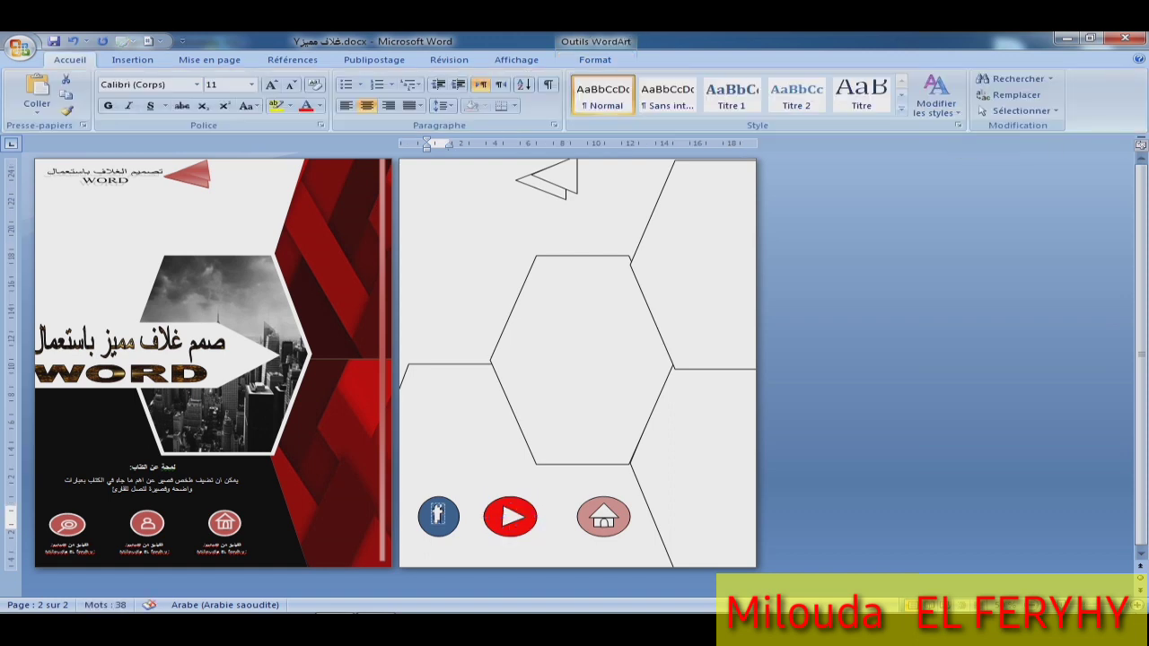
key("Escape")
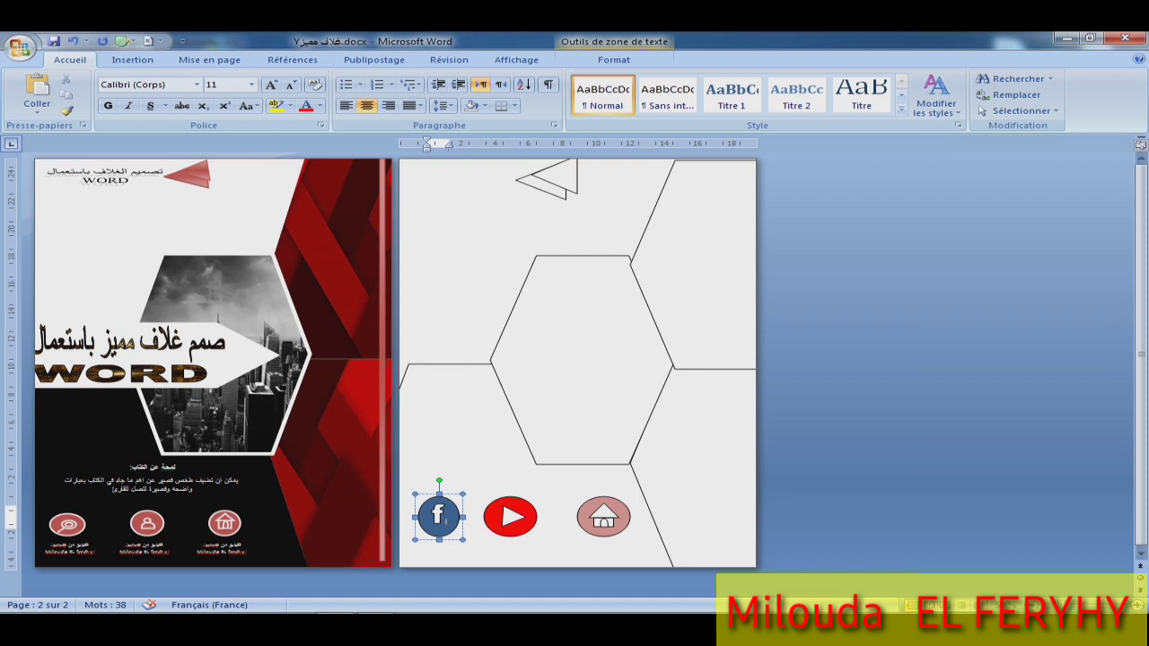
left_click(438, 515)
key("Escape")
left_click(439, 514)
left_click(605, 519)
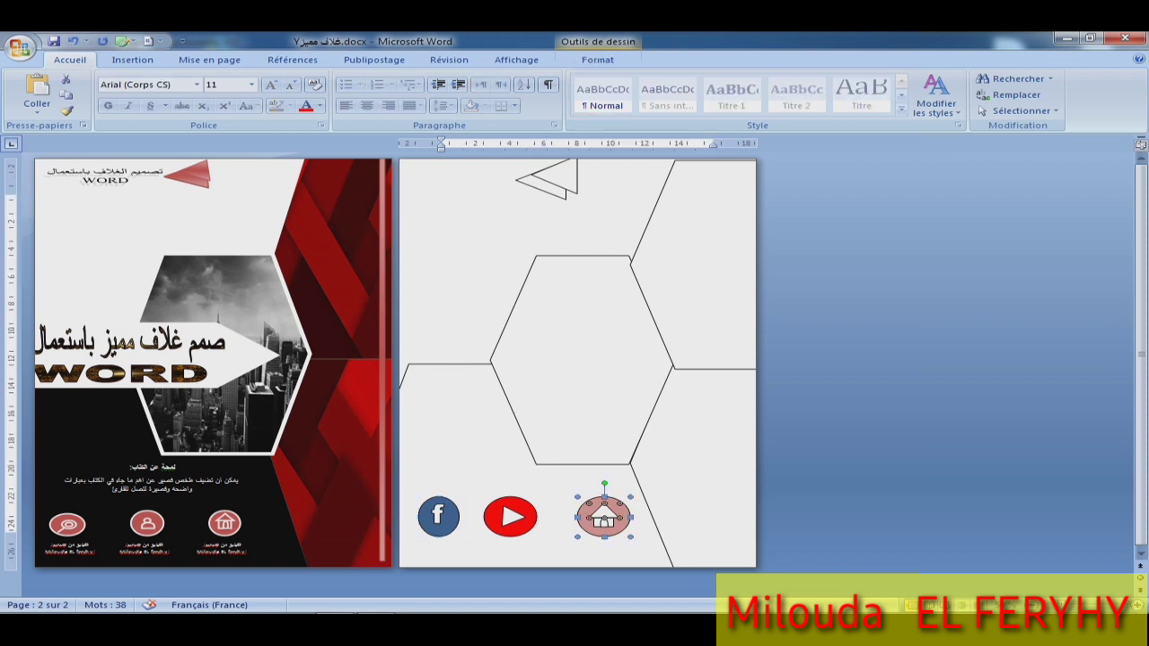
left_click_drag(604, 519, 604, 529)
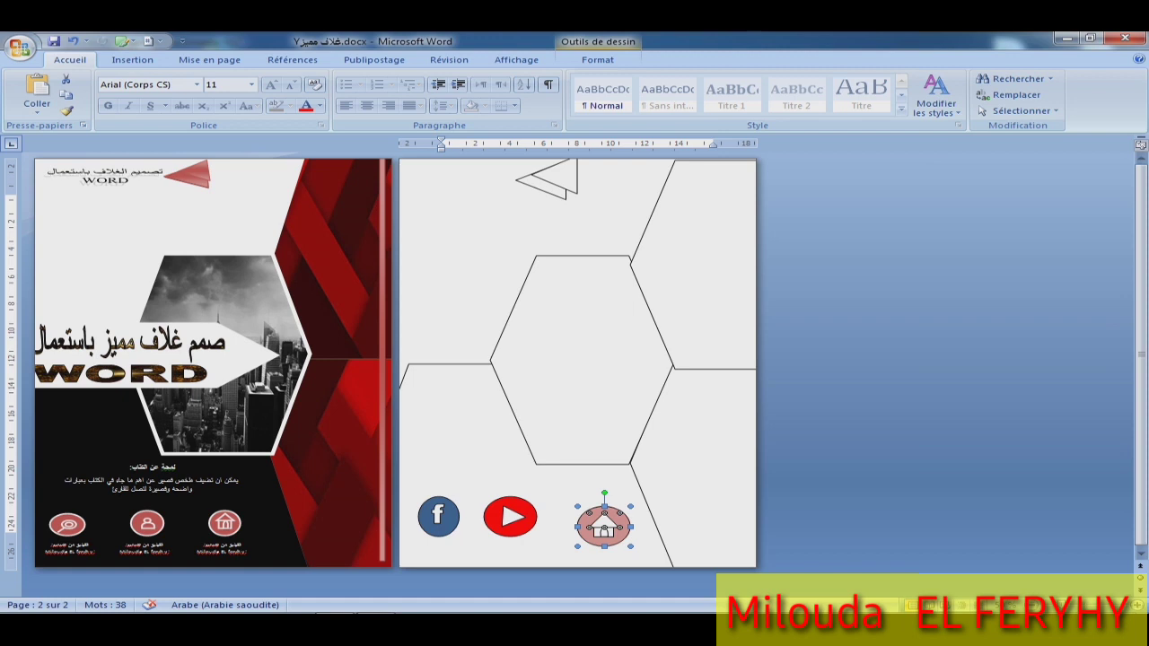
left_click_drag(604, 546, 616, 526)
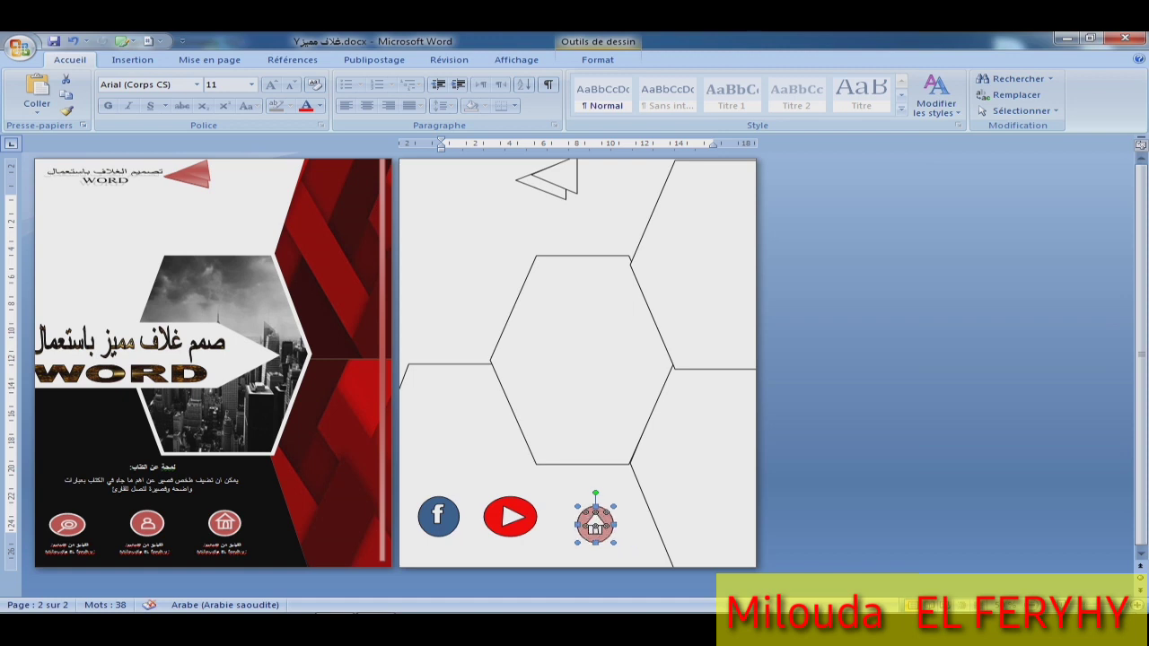
left_click(511, 517)
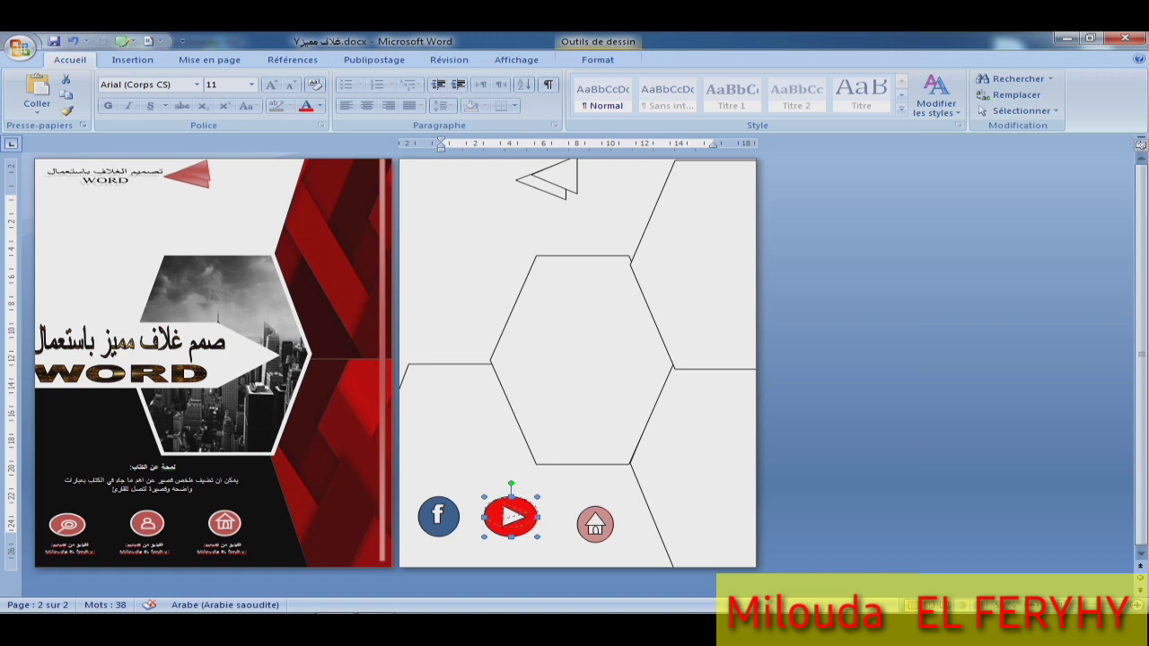
mouse_move(511, 537)
left_mouse_down()
mouse_move(528, 512)
mouse_move(511, 526)
left_mouse_up()
Squash the Facebook and home circles slightly from the top.
left_click(438, 516)
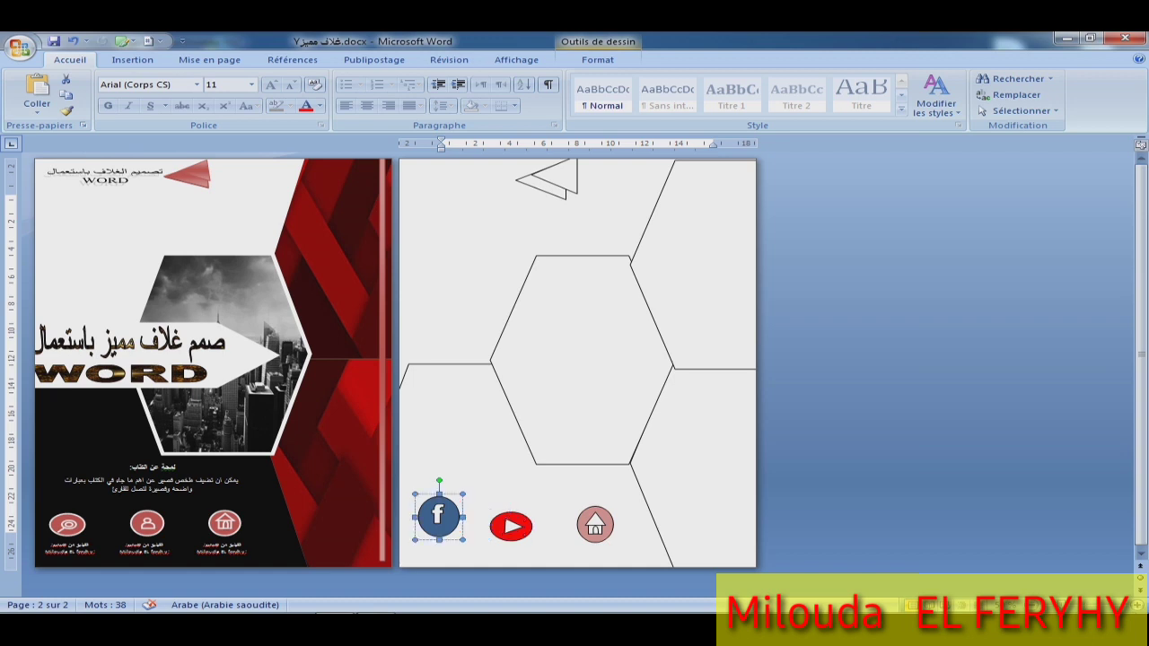
key("Escape")
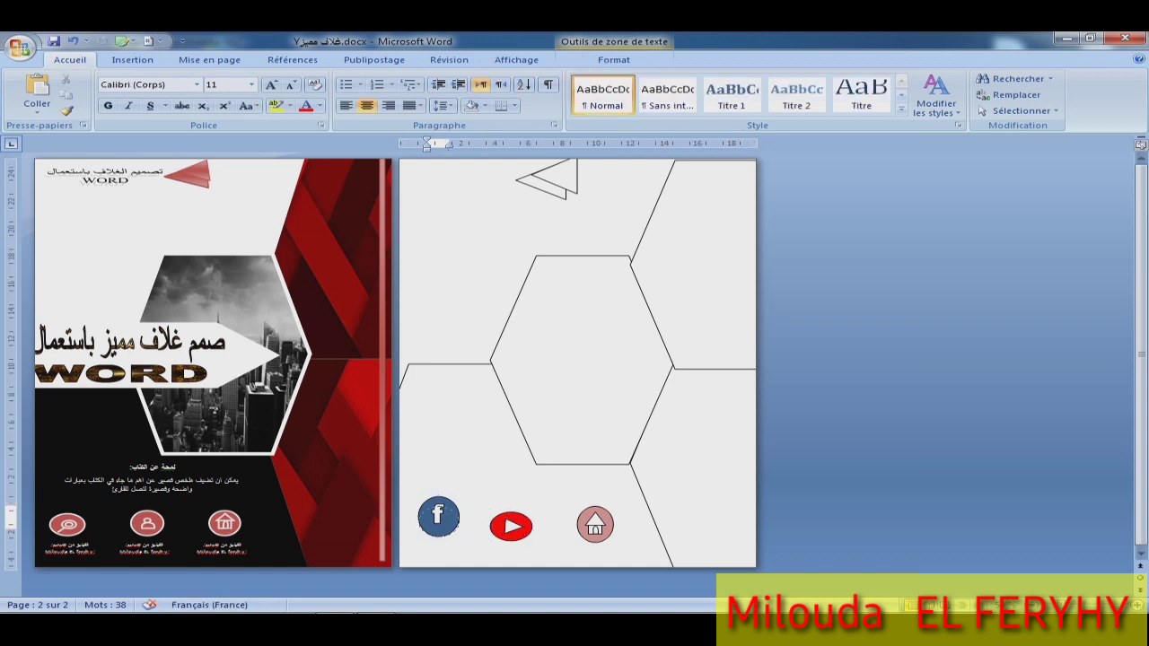
left_click(438, 519)
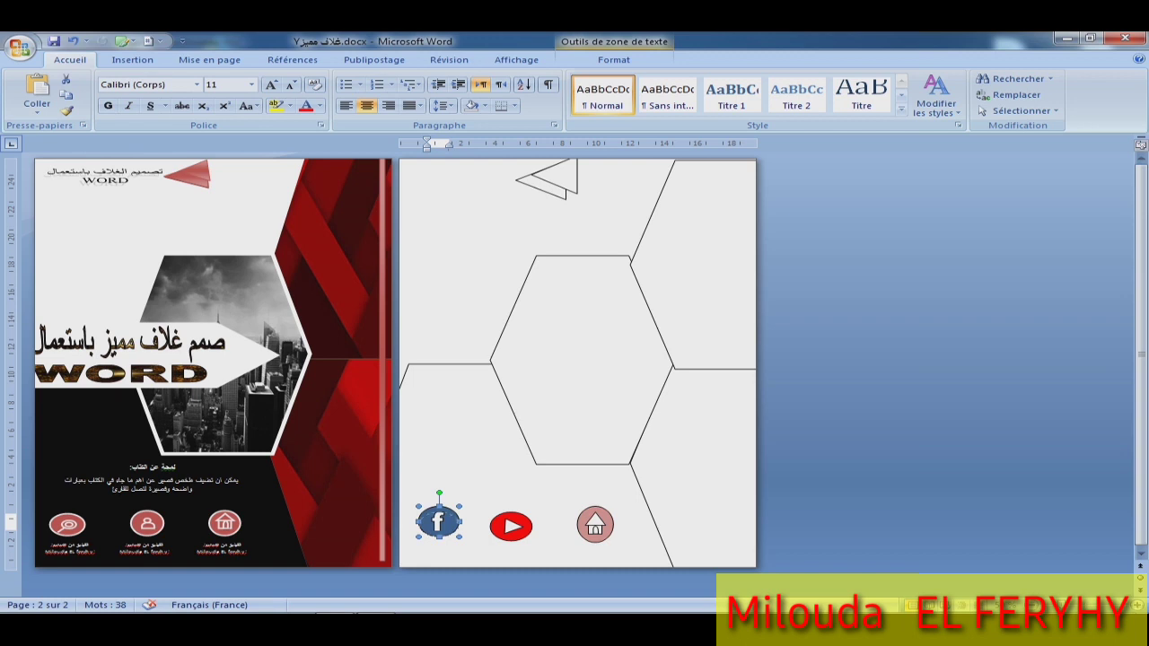
left_click_drag(439, 506, 438, 511)
left_click(596, 525)
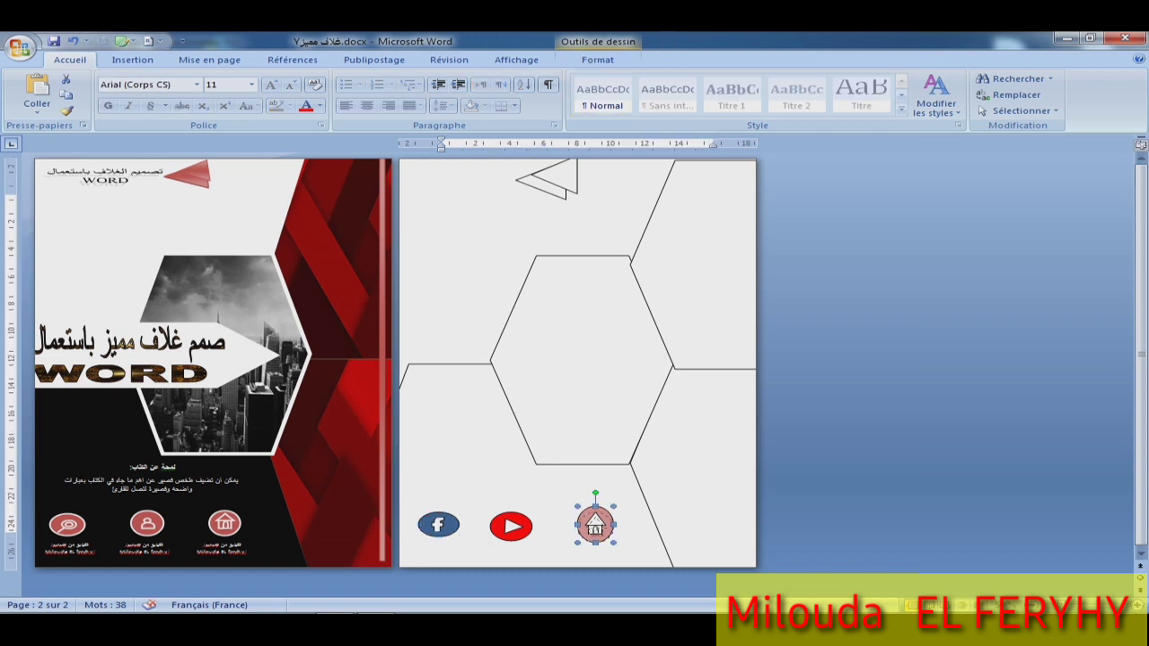
left_click_drag(595, 506, 595, 512)
key("Tab")
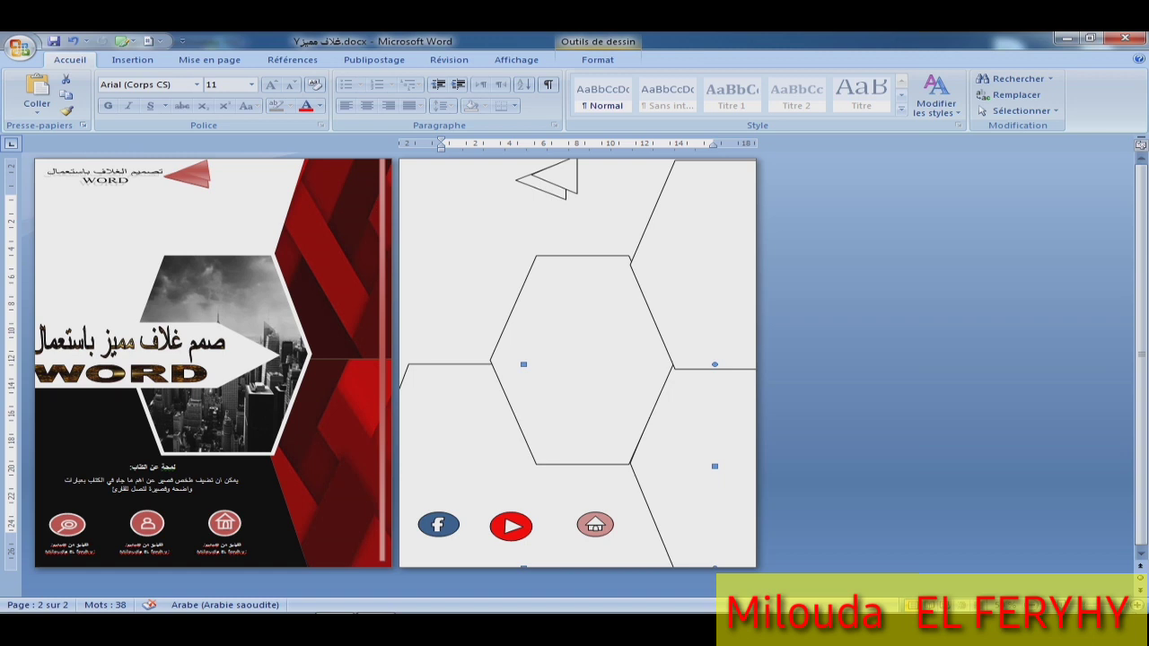
key("Tab")
left_click_drag(649, 310, 650, 312)
Draw a tall thin rectangle down the right edge of page 2.
left_click(132, 59)
left_click(279, 90)
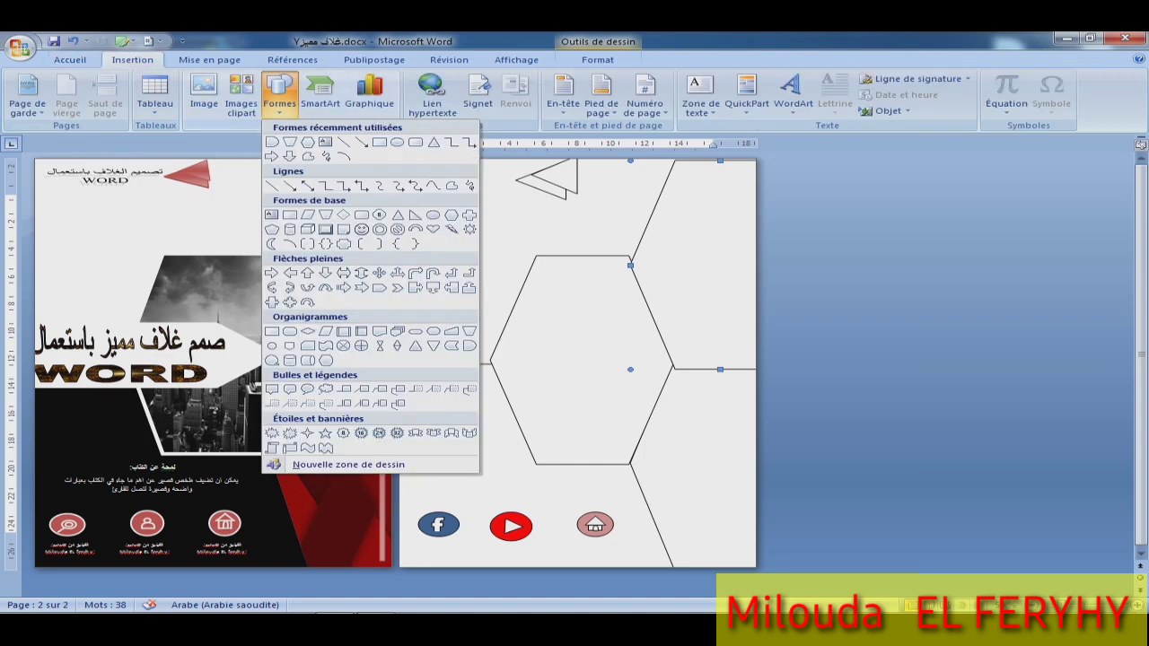
left_click(378, 142)
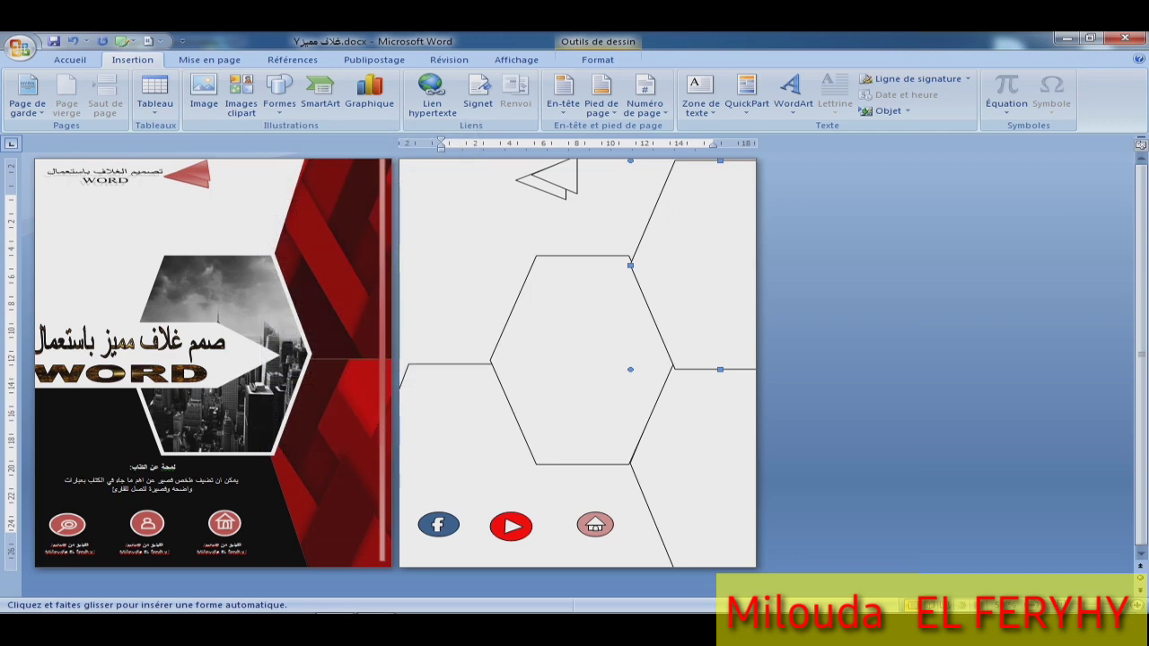
left_click_drag(742, 159, 753, 567)
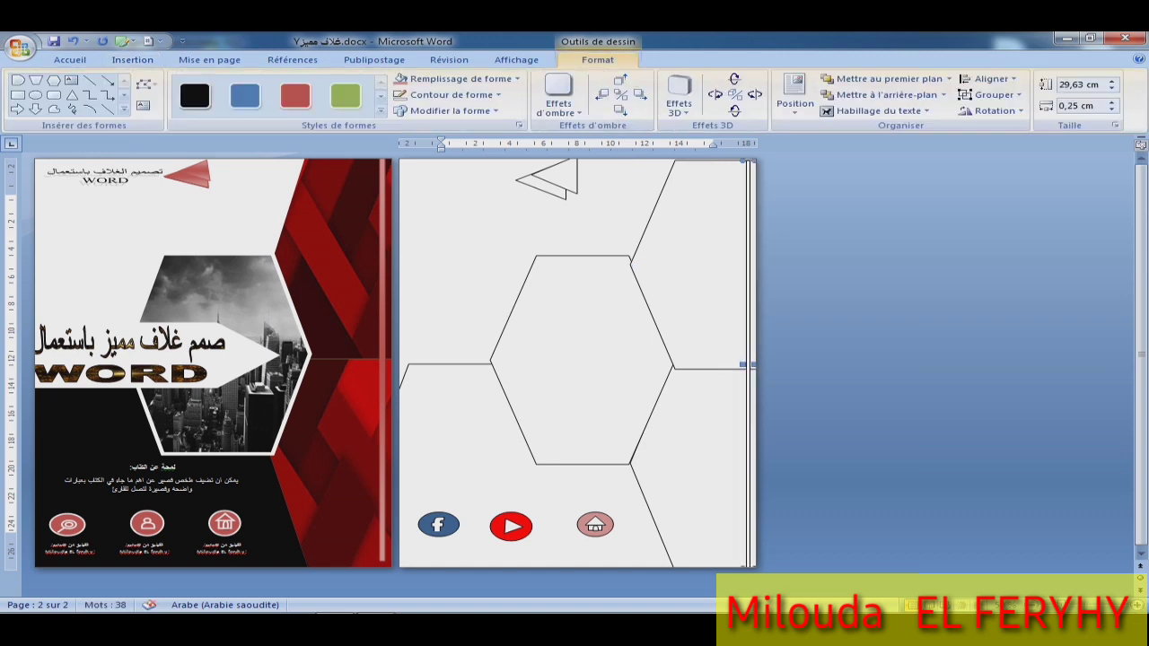
left_click(631, 265)
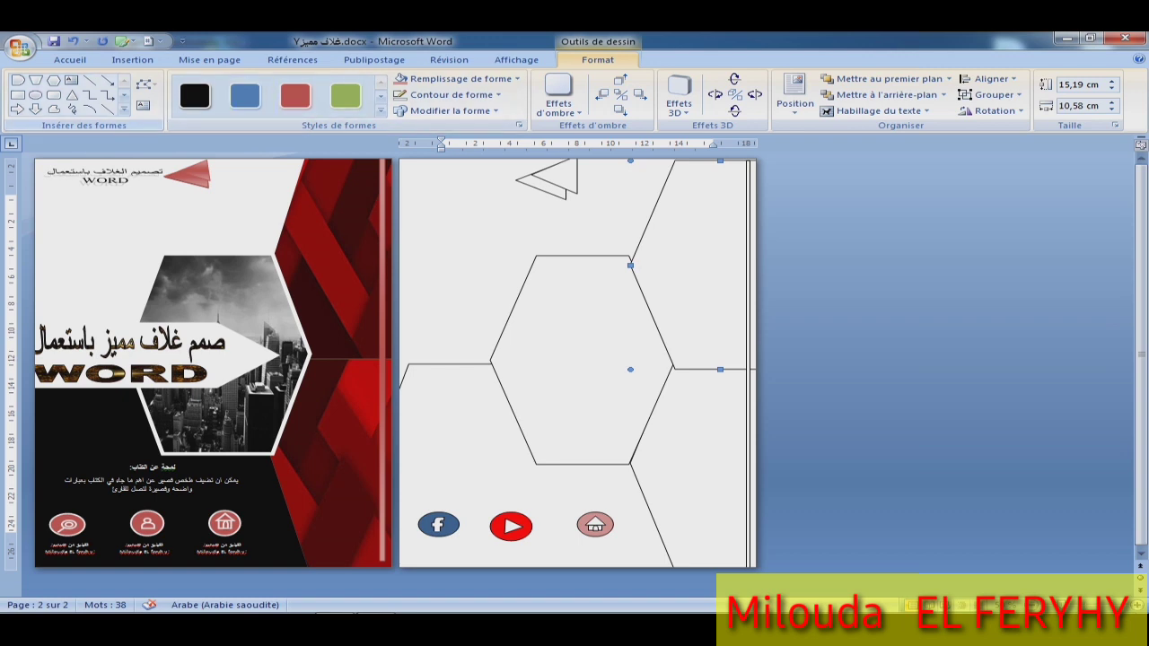
left_click(124, 109)
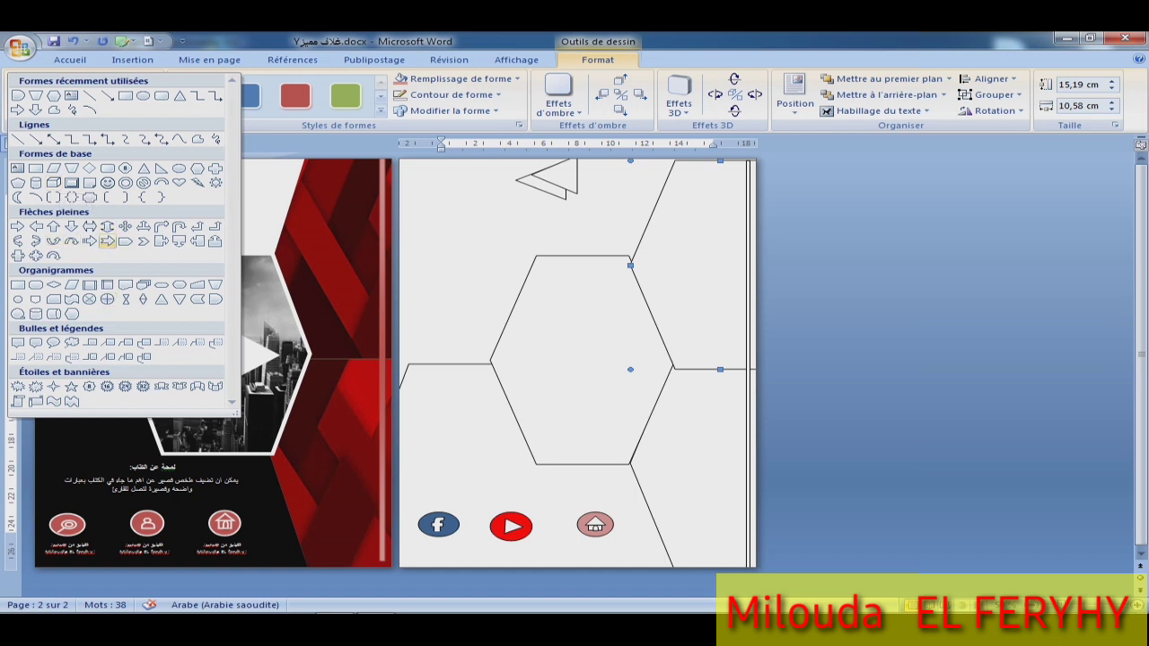
Draw a pentagon arrow from past the left page edge to the hexagon centre, then realign the right shape.
left_click(125, 241)
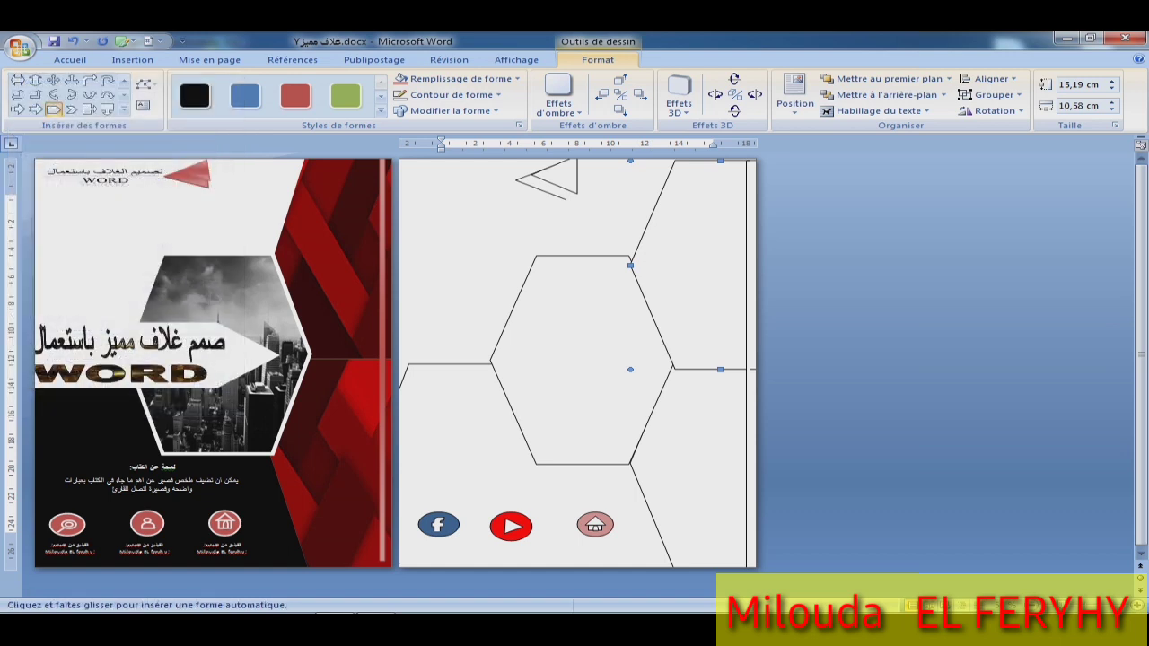
mouse_move(402, 336)
left_mouse_down()
mouse_move(593, 406)
mouse_move(630, 402)
left_mouse_up()
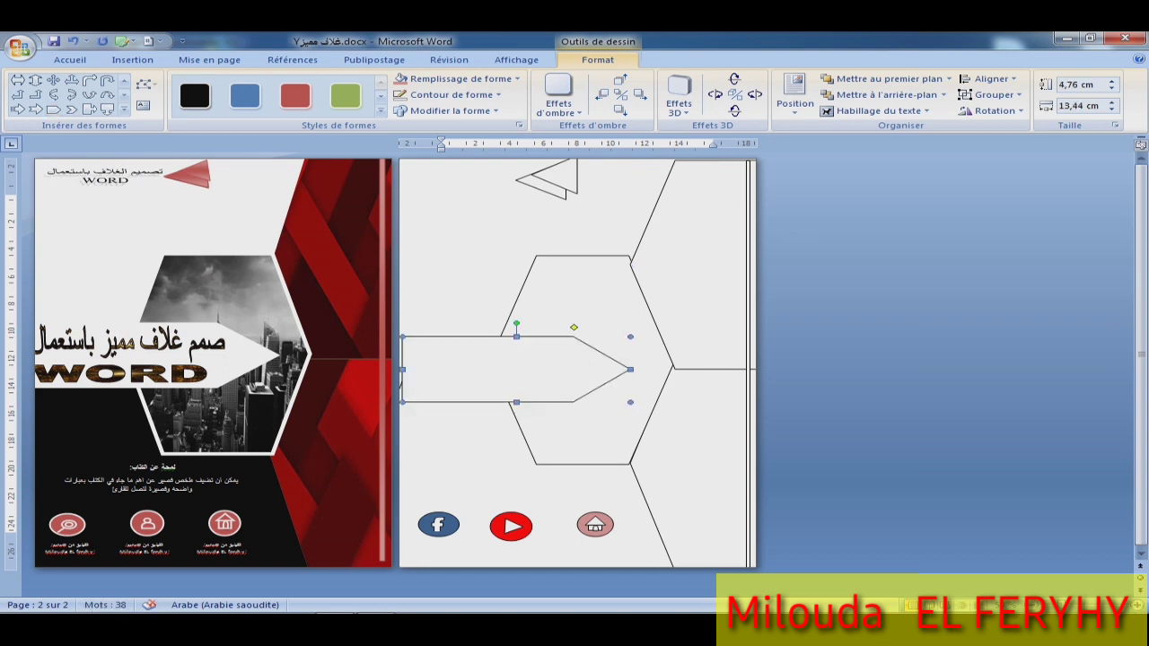
left_click_drag(403, 369, 398, 369)
left_click(674, 368)
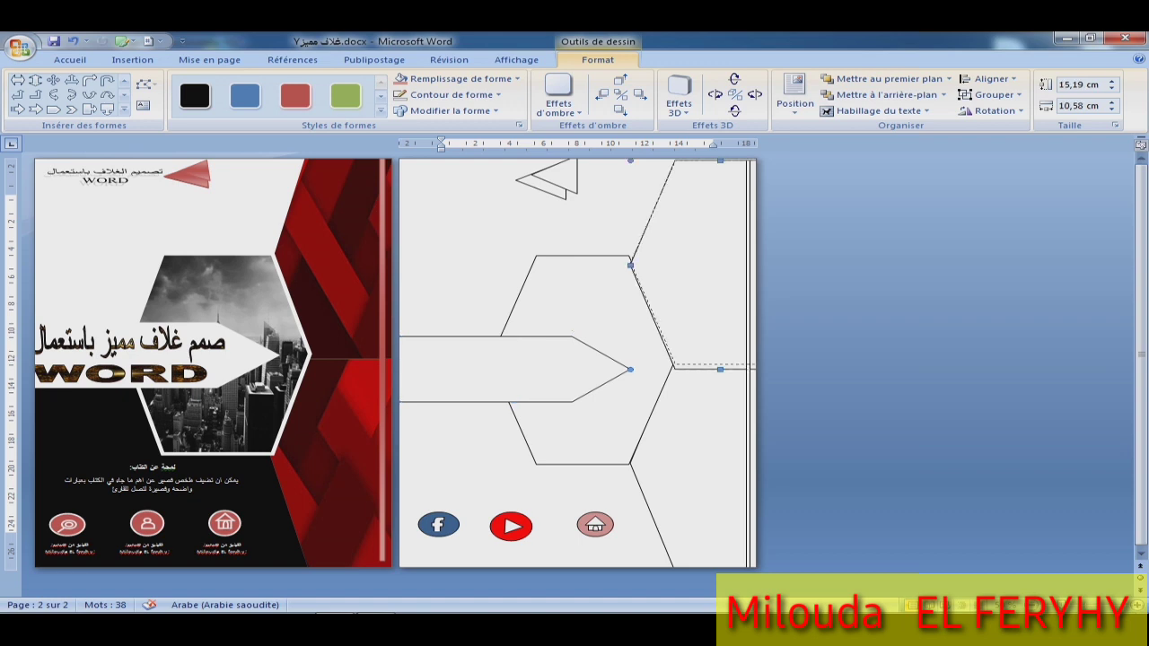
left_click_drag(674, 368, 674, 368)
left_click_drag(659, 328, 657, 322)
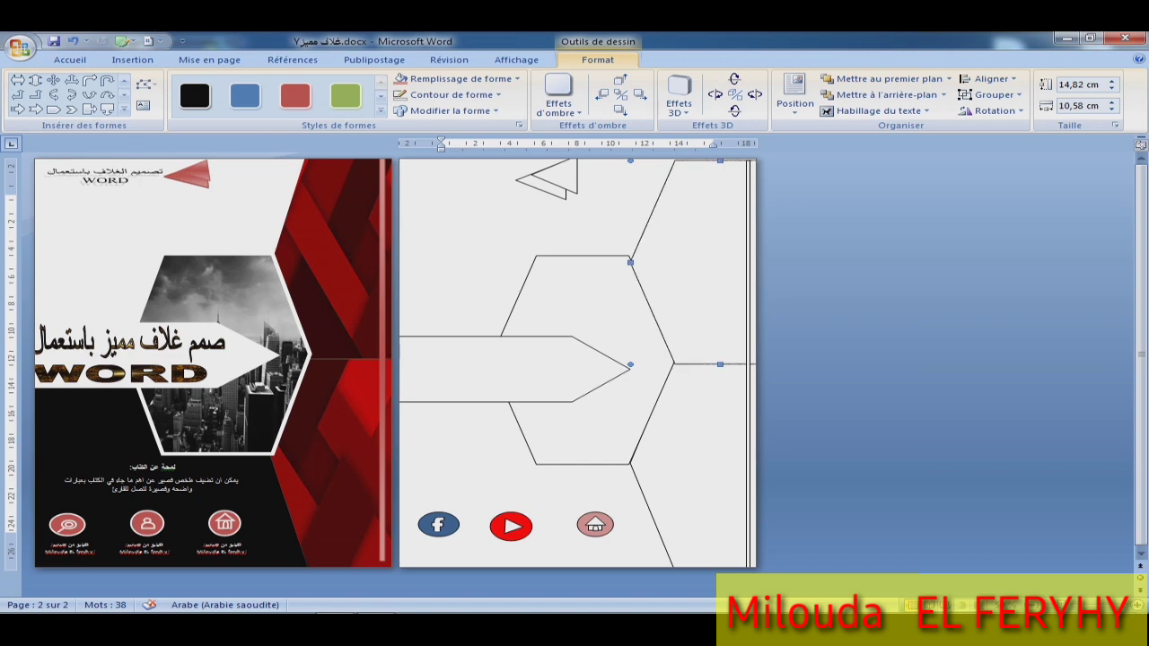
Shrink the central hexagon slightly by lowering its top edge.
left_click(583, 431)
key("Escape")
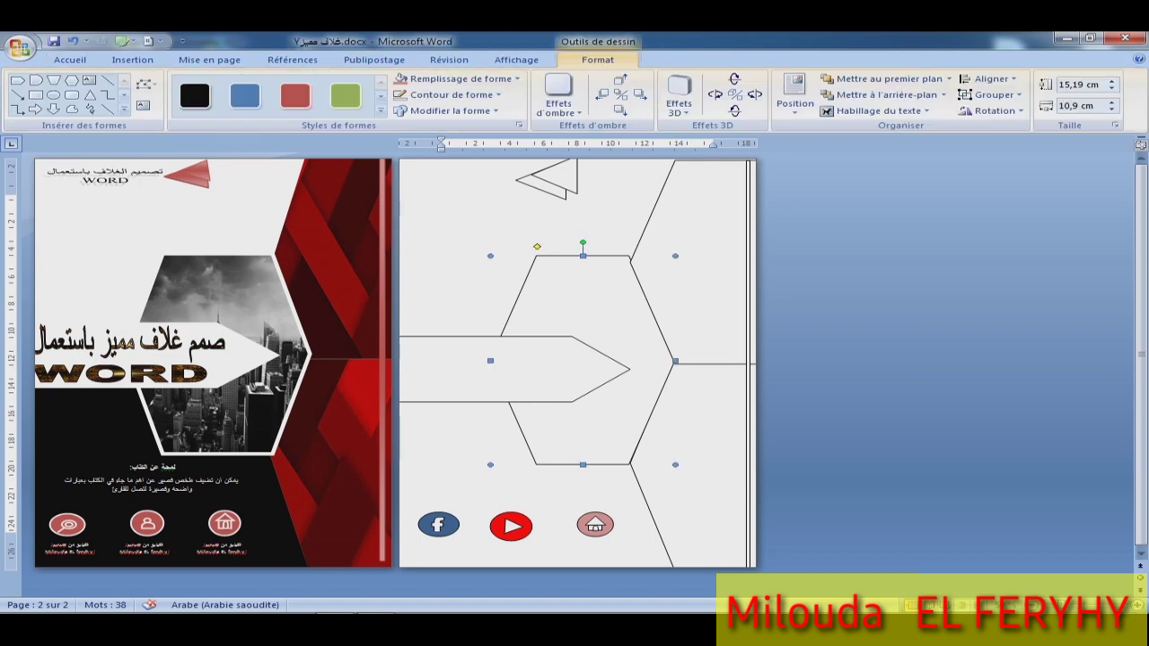
left_click_drag(676, 255, 675, 259)
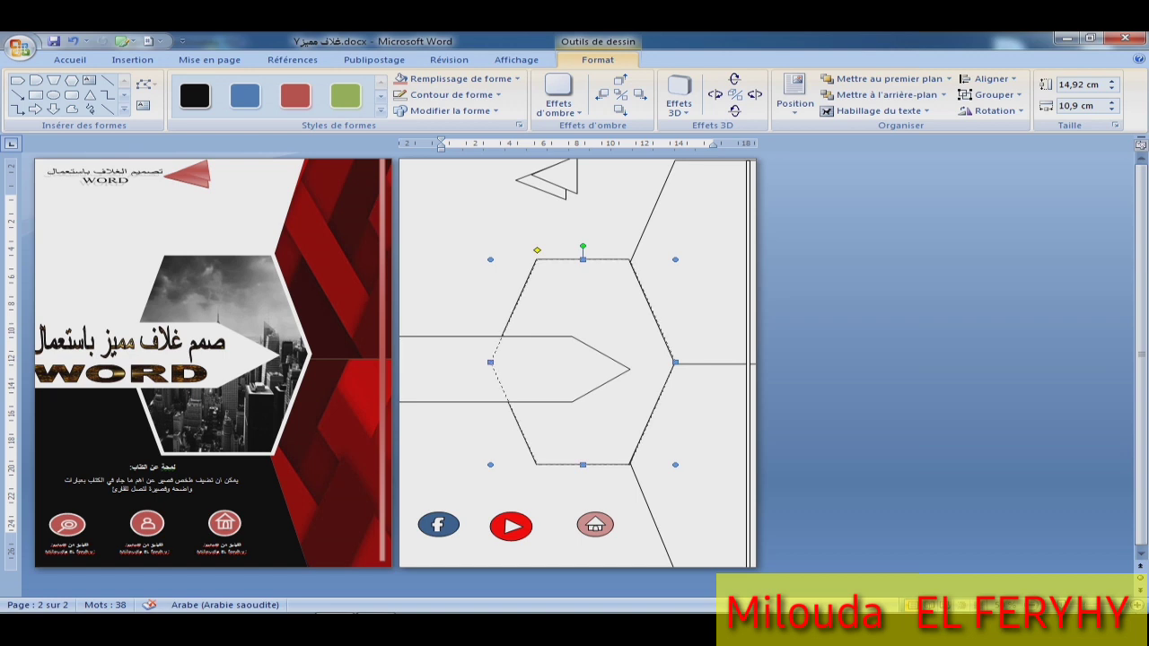
left_click_drag(675, 259, 675, 263)
left_click(651, 313)
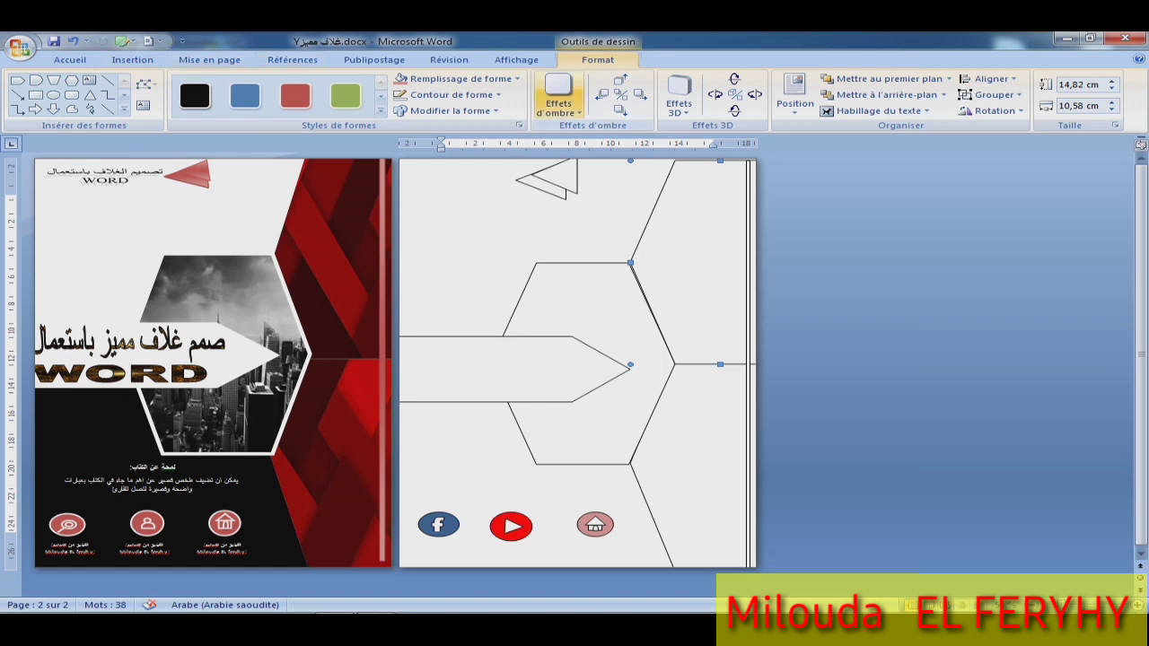
Fill the upper right-edge shape with the blue geometric lines picture.
left_click(460, 79)
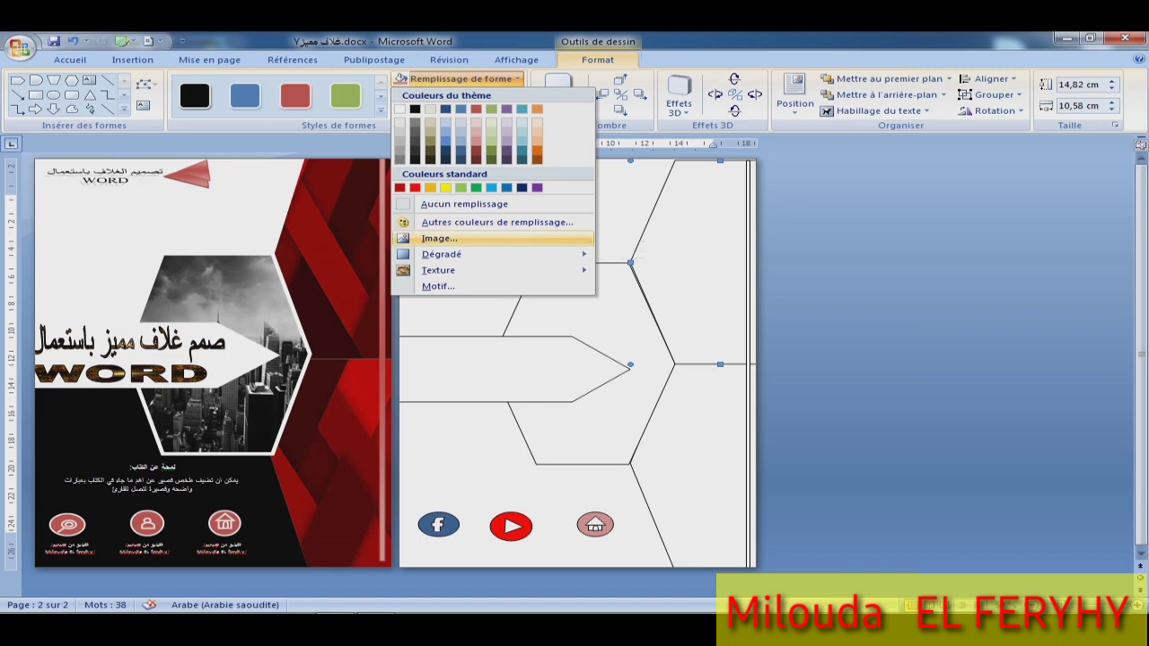
left_click(440, 238)
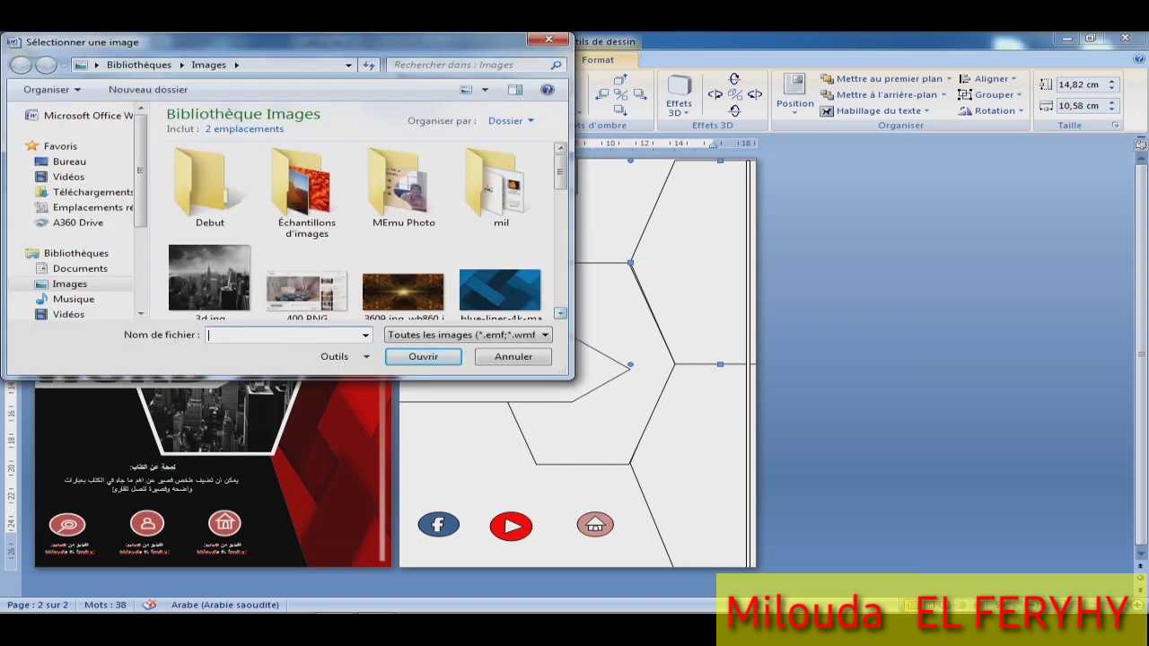
left_click(561, 312)
scroll(368, 229, "down", 1)
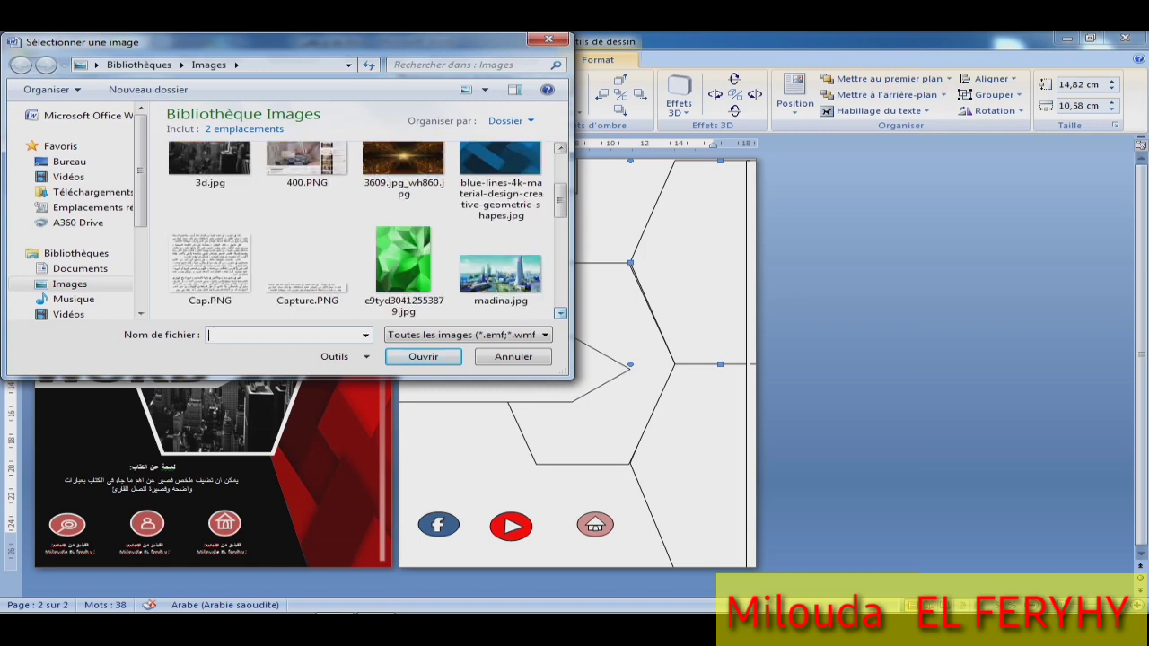
scroll(368, 229, "down", 2)
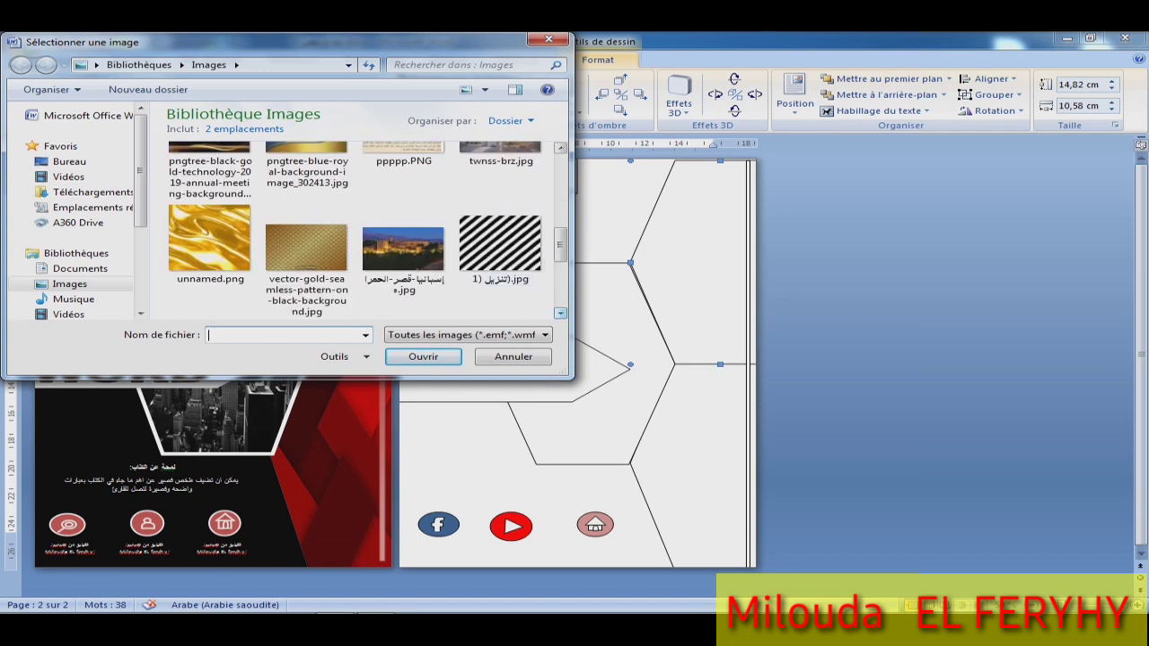
left_click(560, 147)
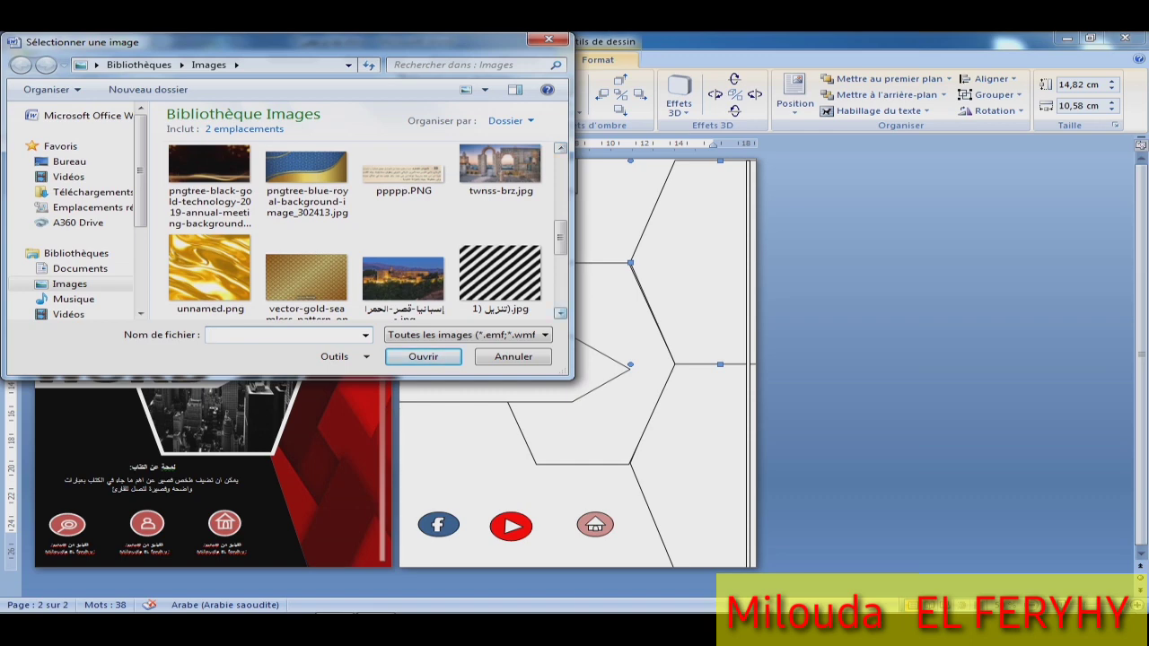
scroll(560, 312, "down", 2)
scroll(560, 312, "down", 1)
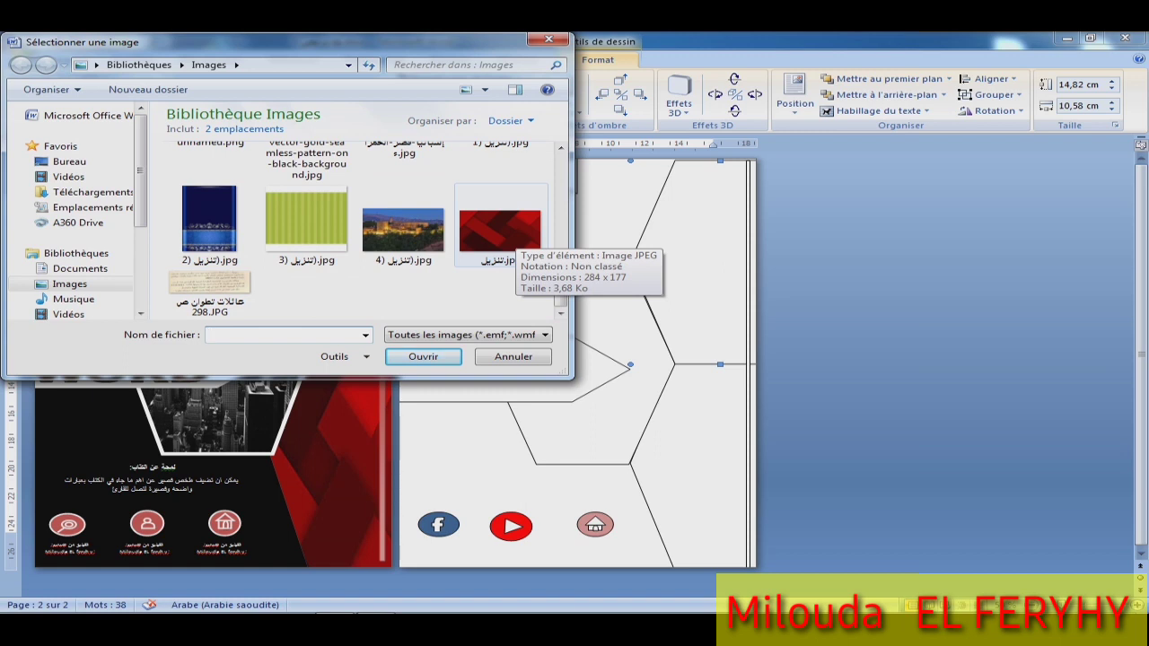
left_click(501, 232)
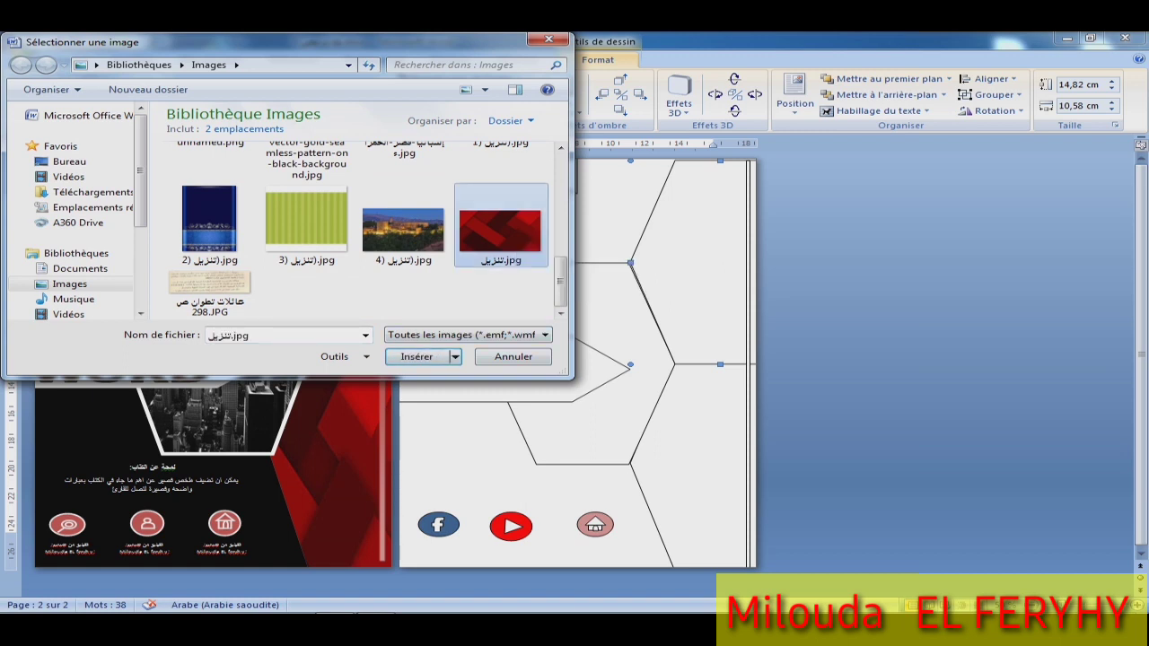
scroll(363, 229, "up", 1)
scroll(364, 229, "up", 1)
scroll(364, 229, "up", 1)
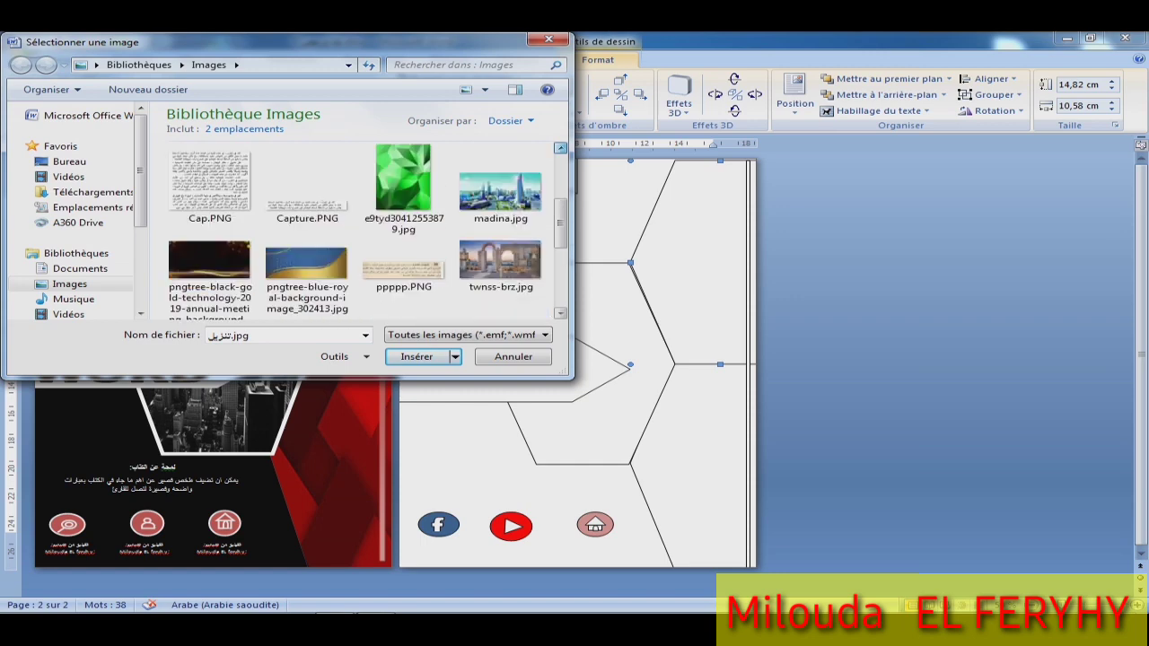
scroll(364, 229, "up", 1)
left_click(500, 202)
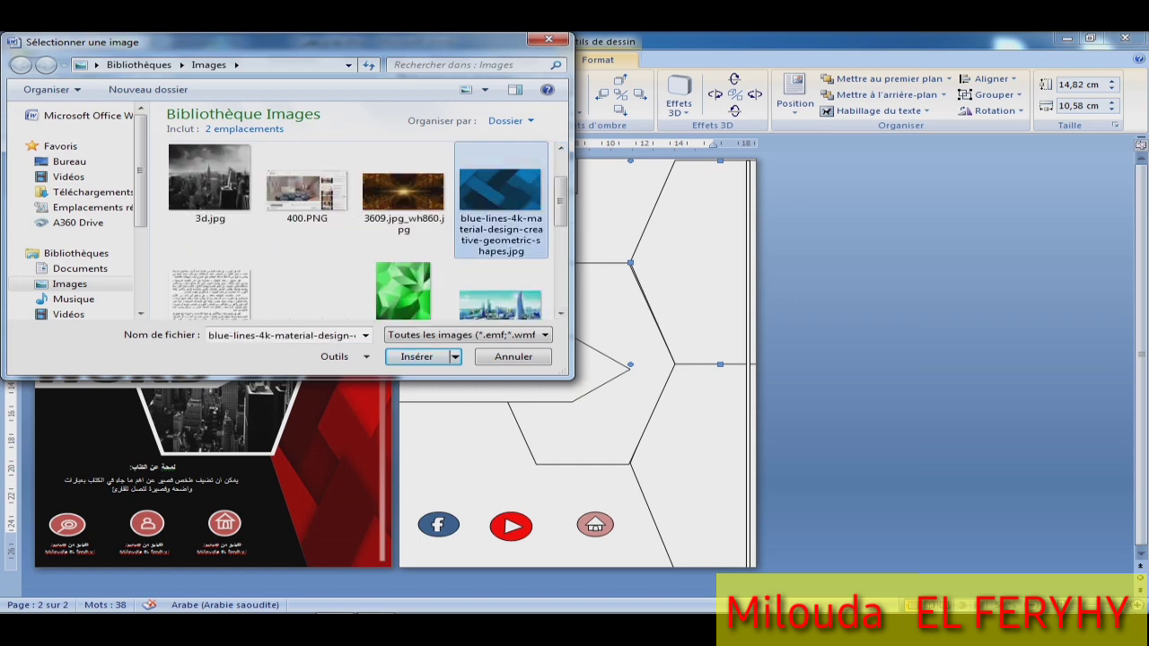
double_click(500, 202)
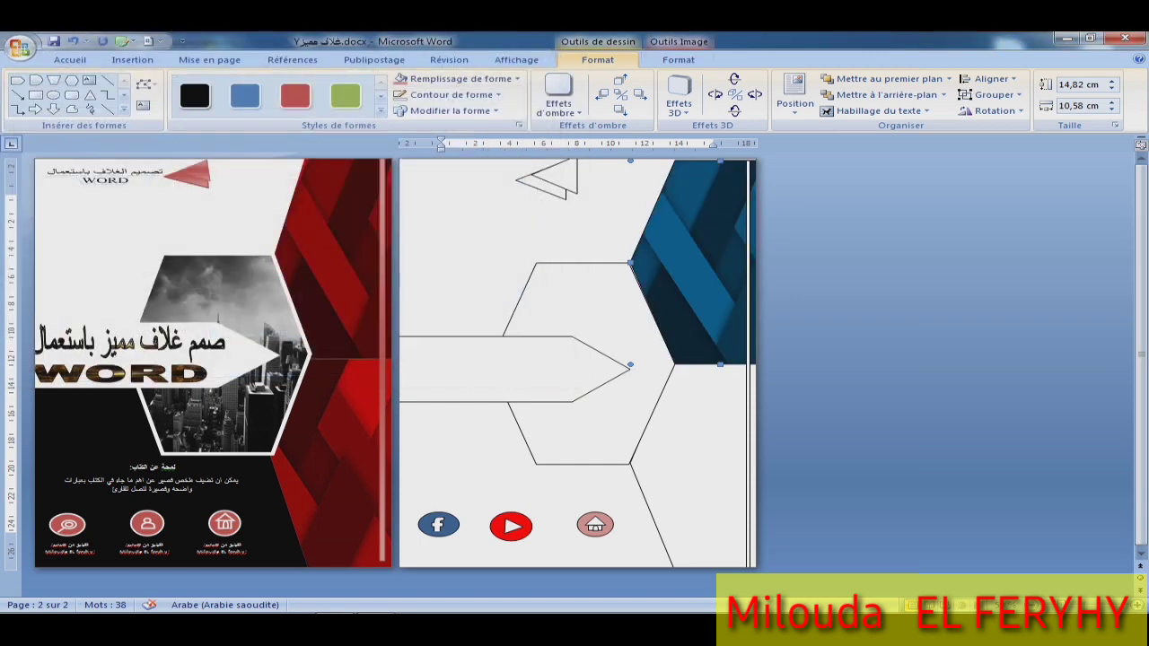
Fill the lower right-edge shape with the same blue geometric lines picture.
left_click(709, 422)
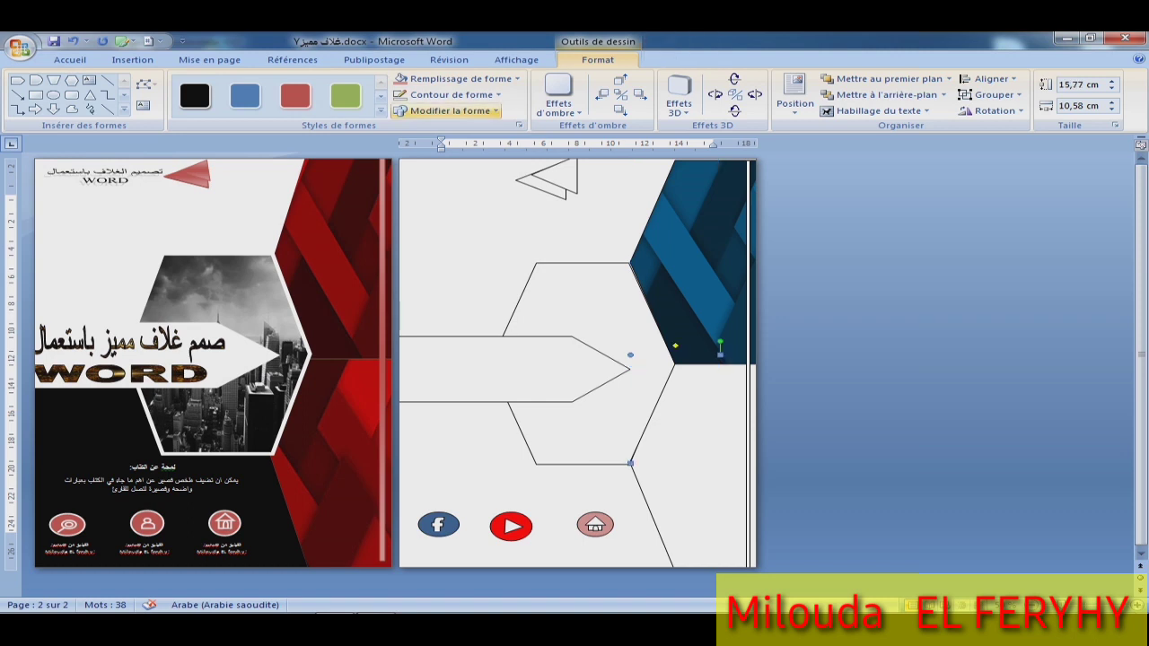
left_click(458, 79)
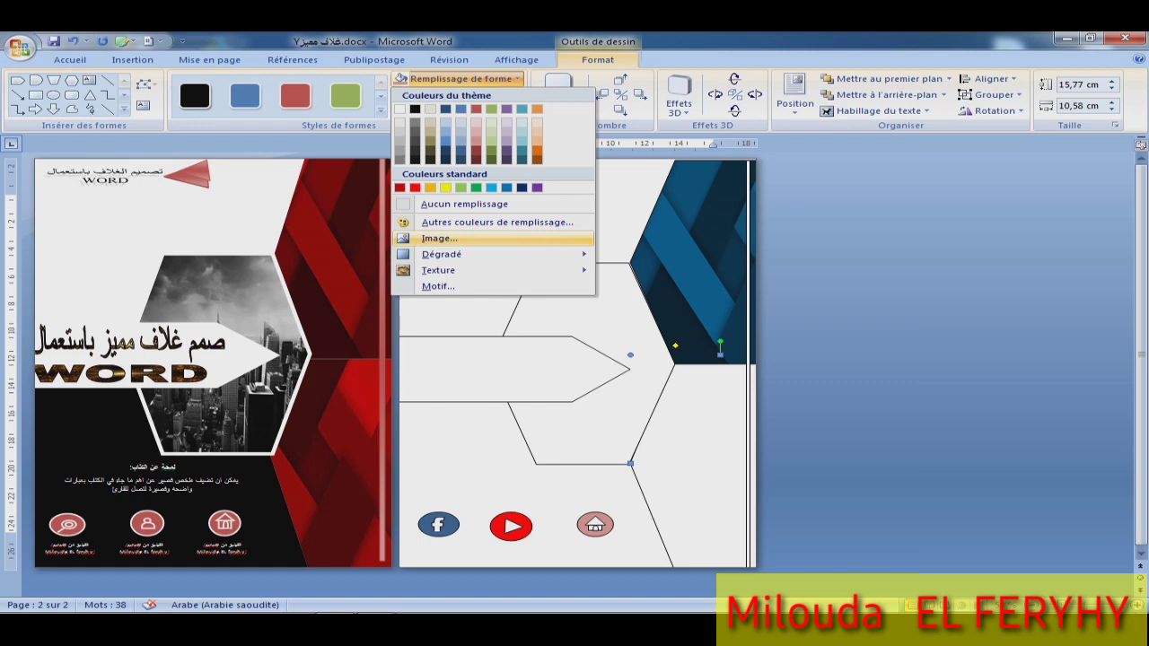
left_click(440, 238)
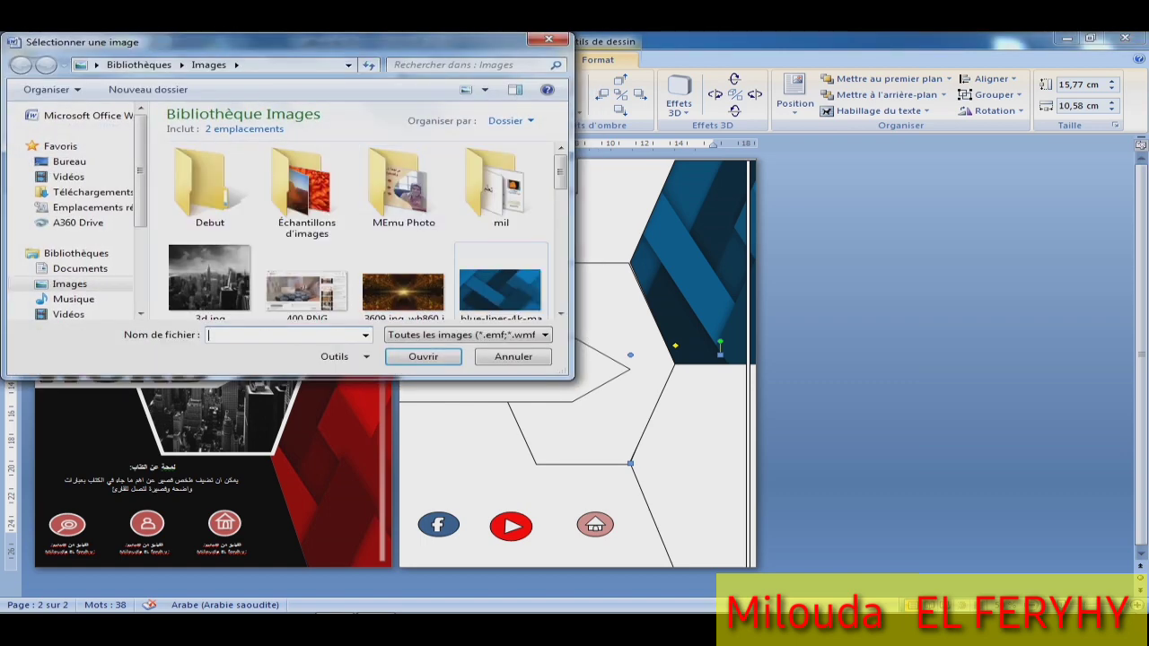
scroll(500, 270, "down", 1)
left_click(501, 242)
left_click(423, 356)
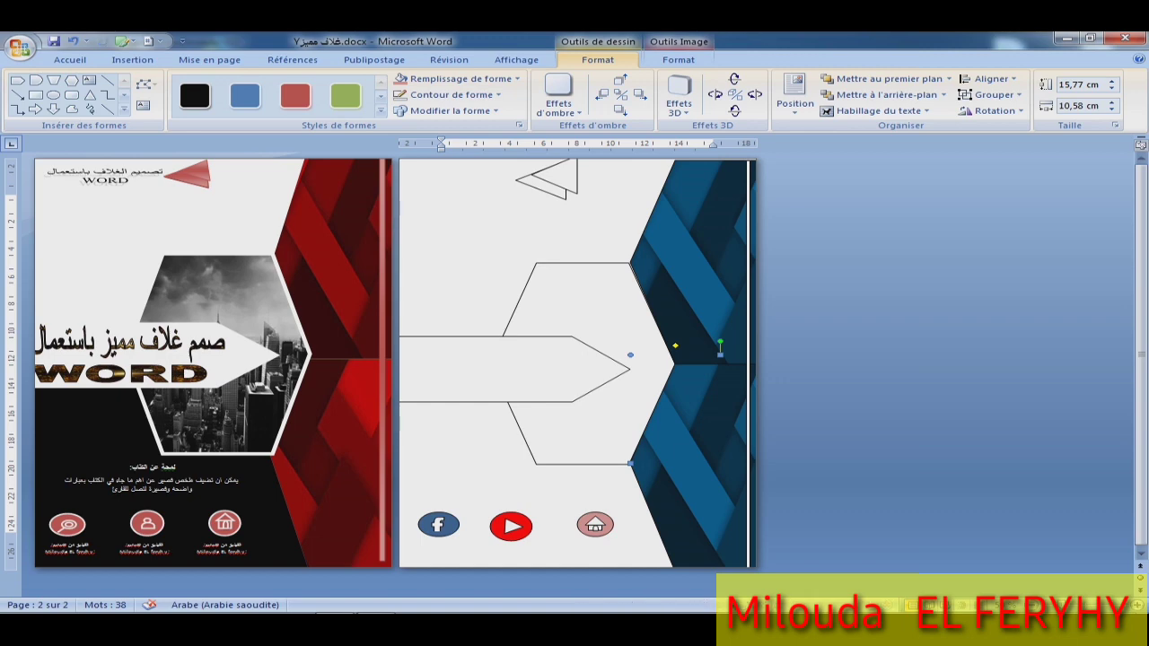
left_click(522, 357)
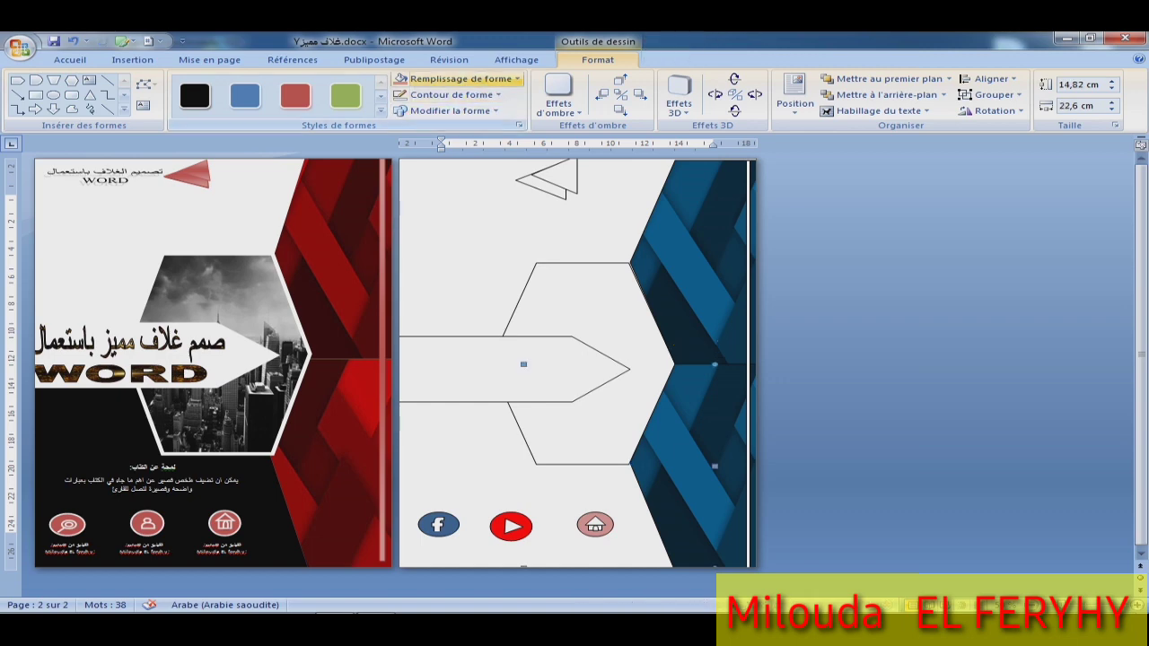
Apply the light blue 'Du centre' gradient fill to the large background shape.
left_click(458, 78)
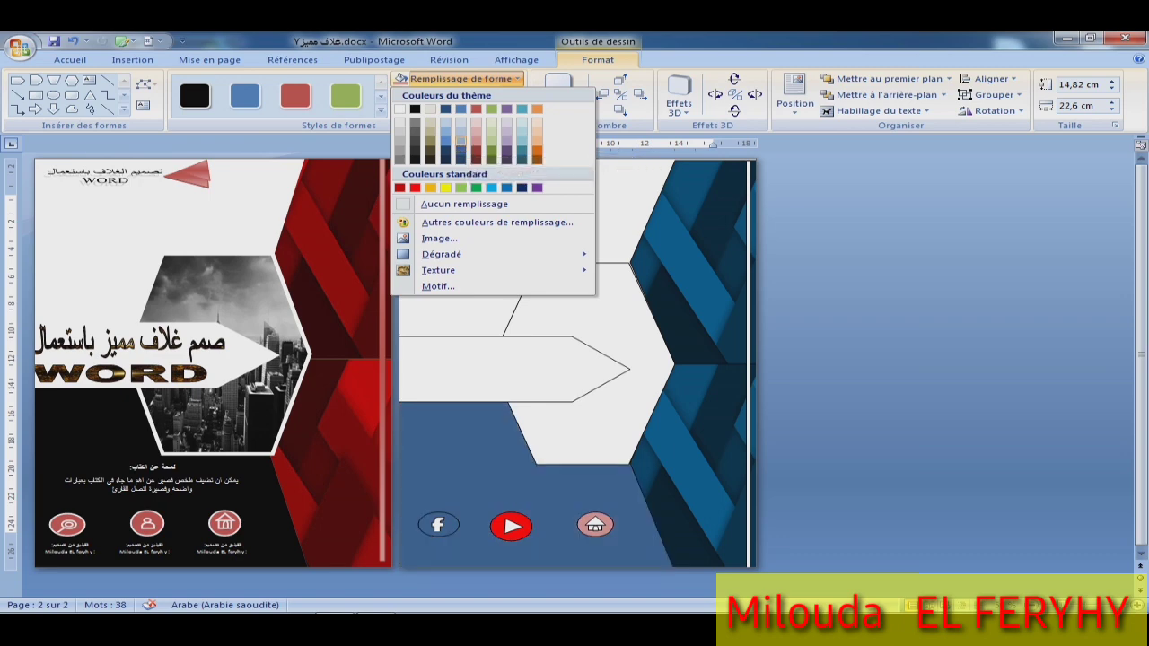
mouse_move(442, 254)
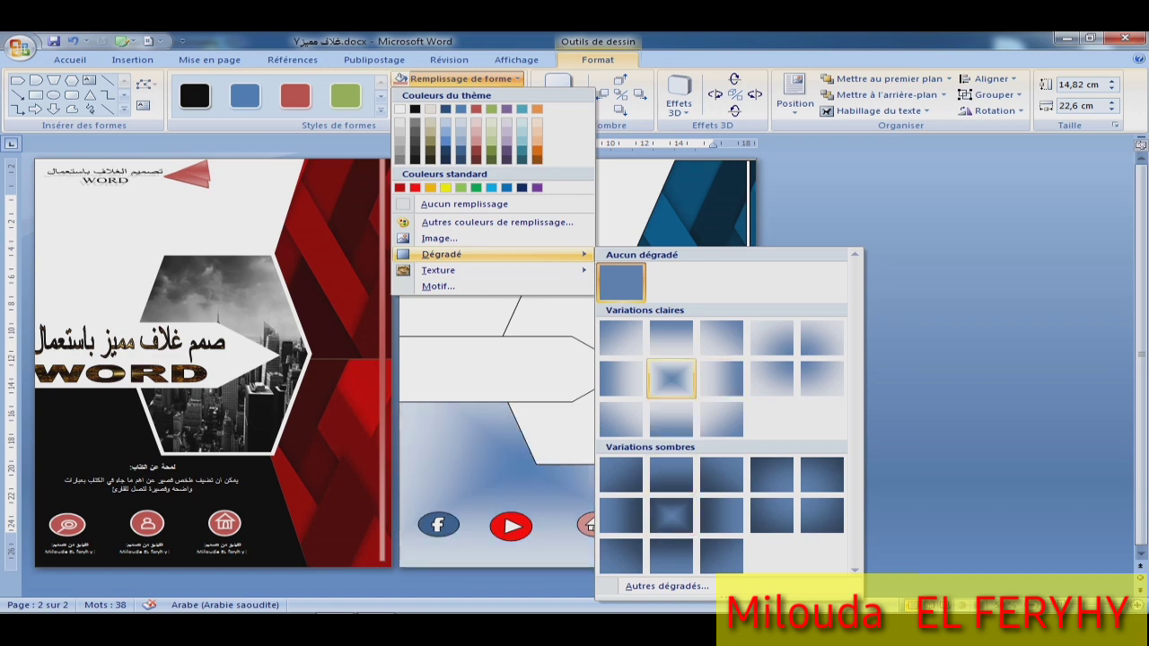
left_click(671, 378)
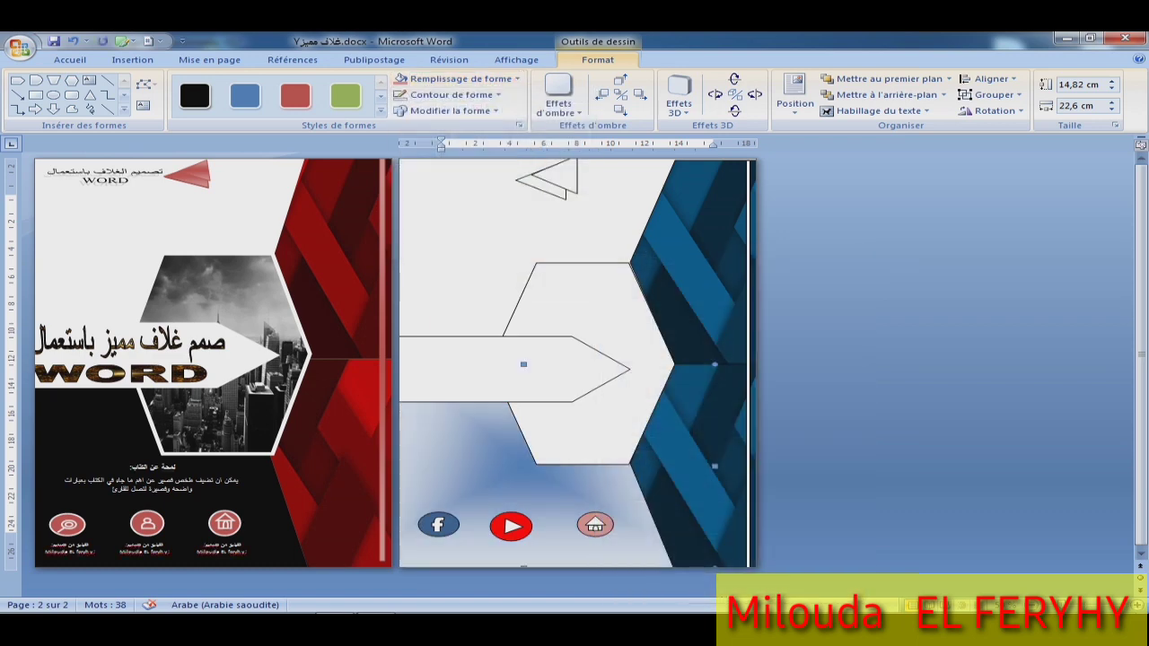
left_click(522, 357)
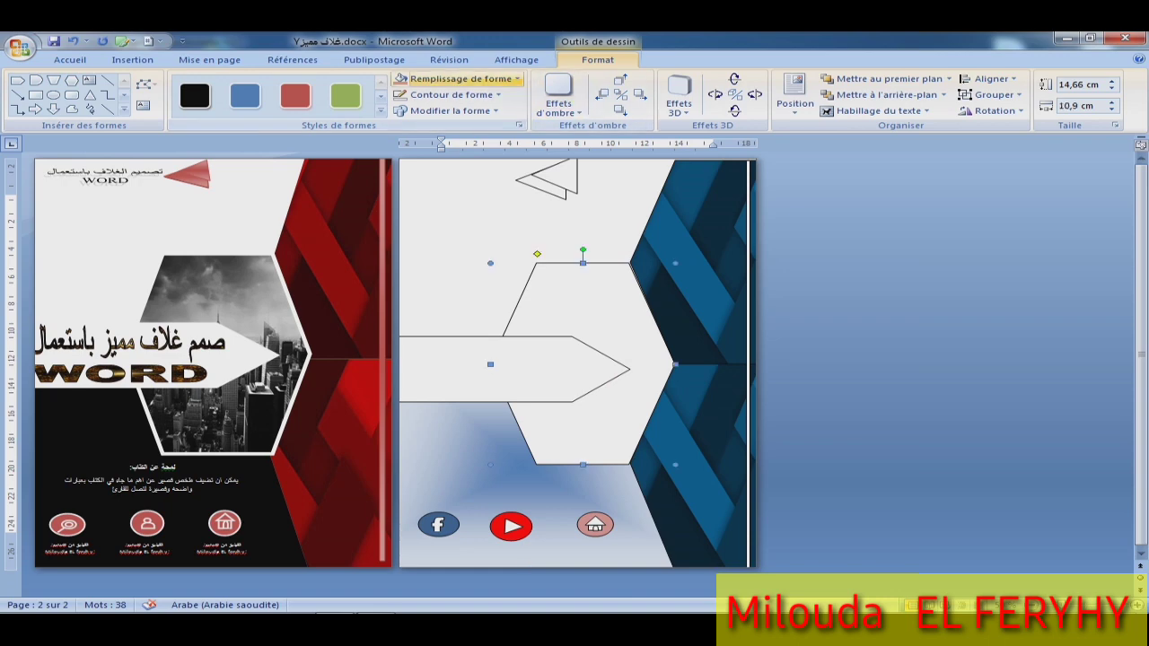
Fill the hexagon with the 3d.jpg city photo.
left_click(457, 79)
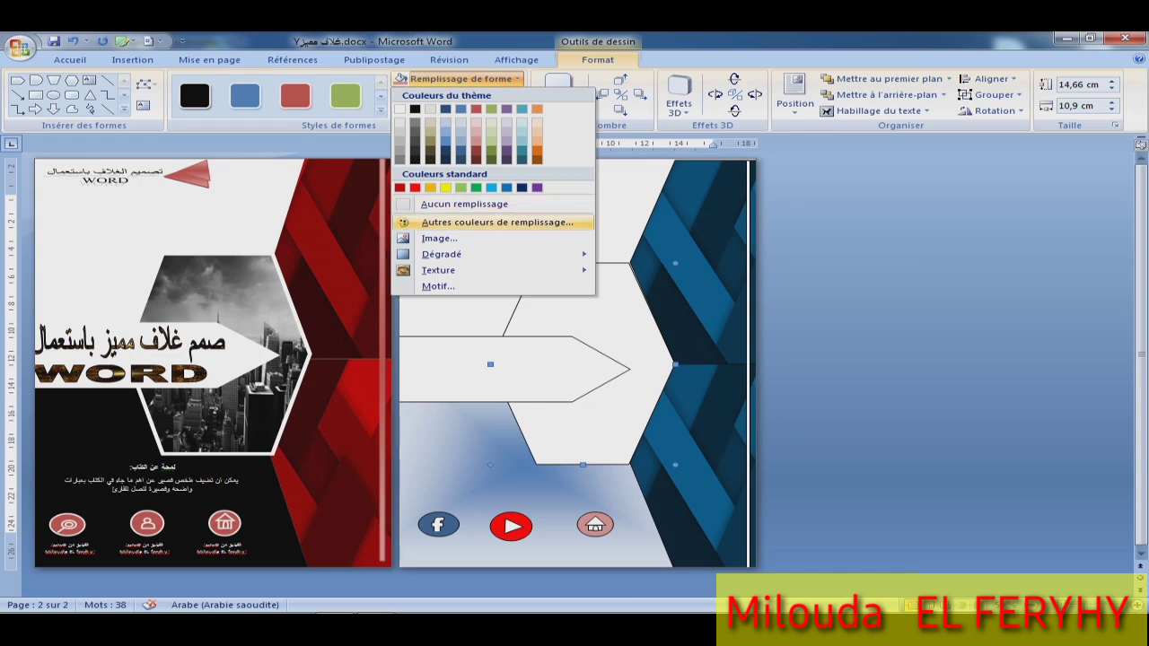
left_click(439, 238)
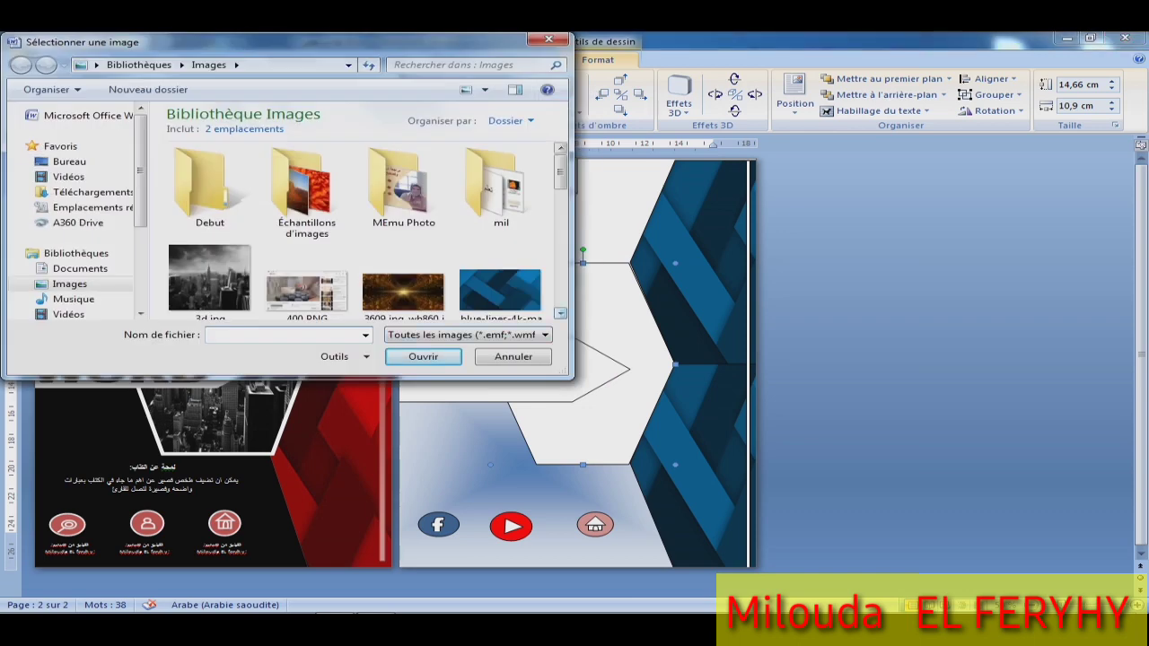
left_click(209, 278)
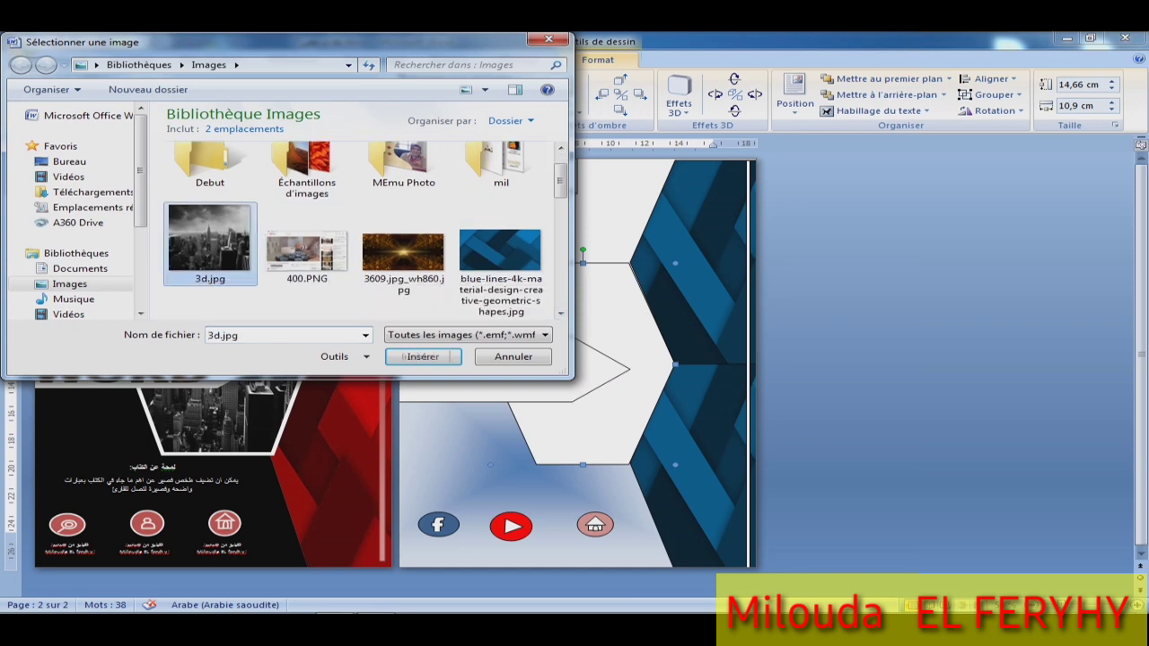
left_click(422, 357)
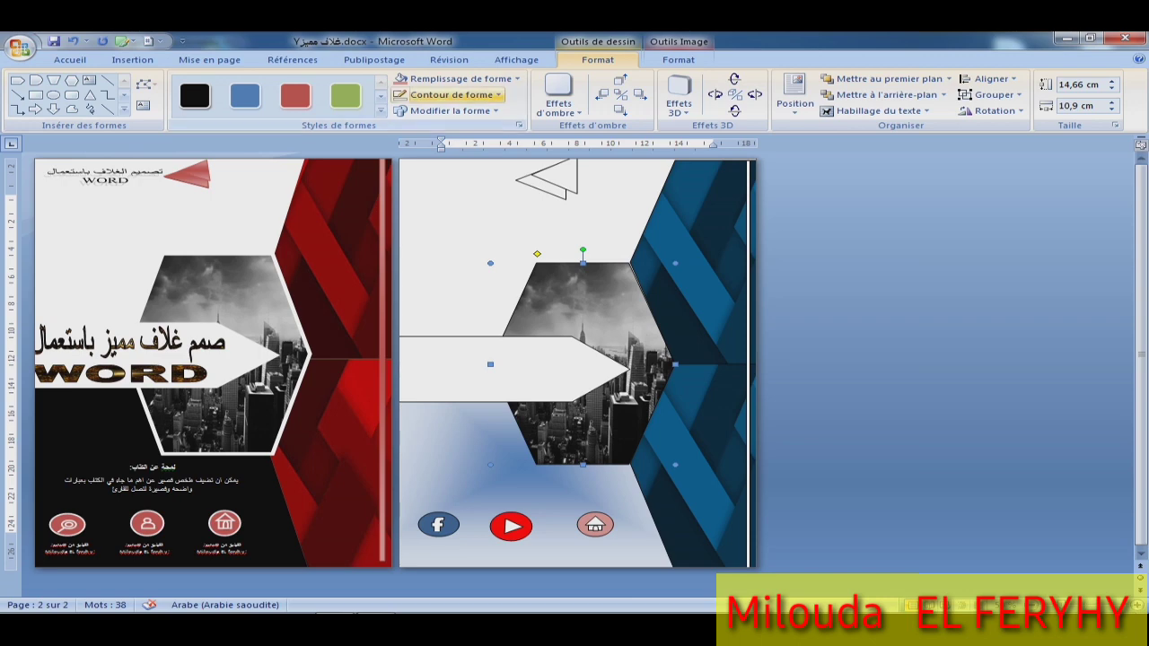
Replace the hexagon's fill with the twnss-brz.jpg photo of tiled arches.
left_click(456, 78)
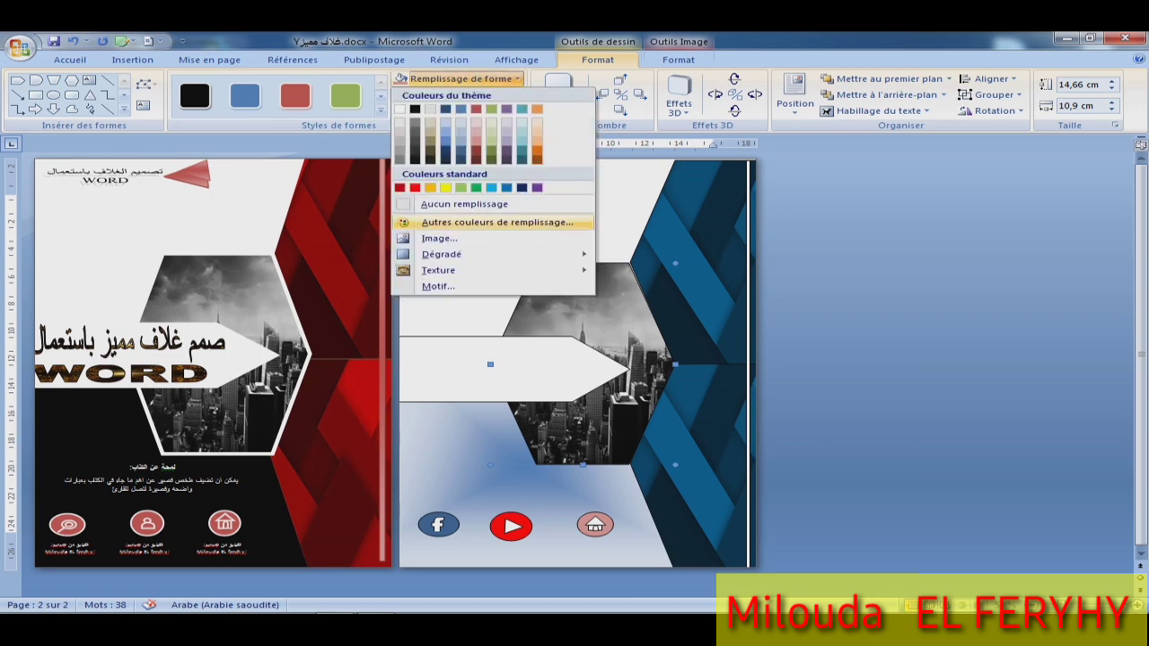
left_click(440, 238)
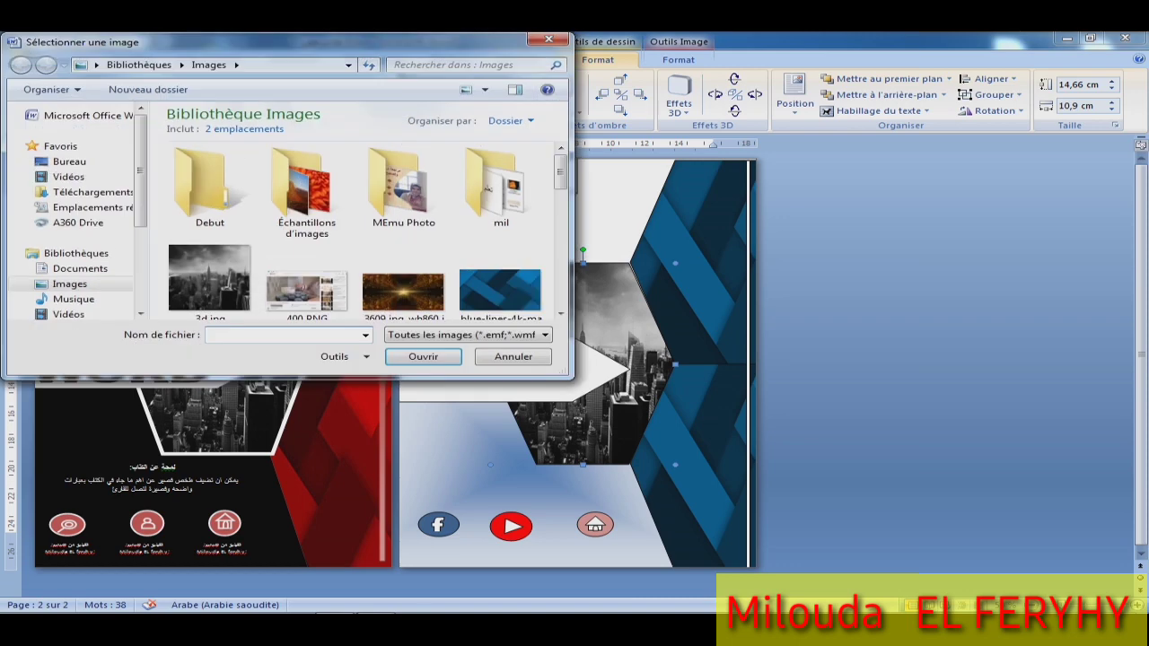
scroll(368, 230, "down", 1)
scroll(368, 229, "down", 2)
scroll(369, 229, "down", 2)
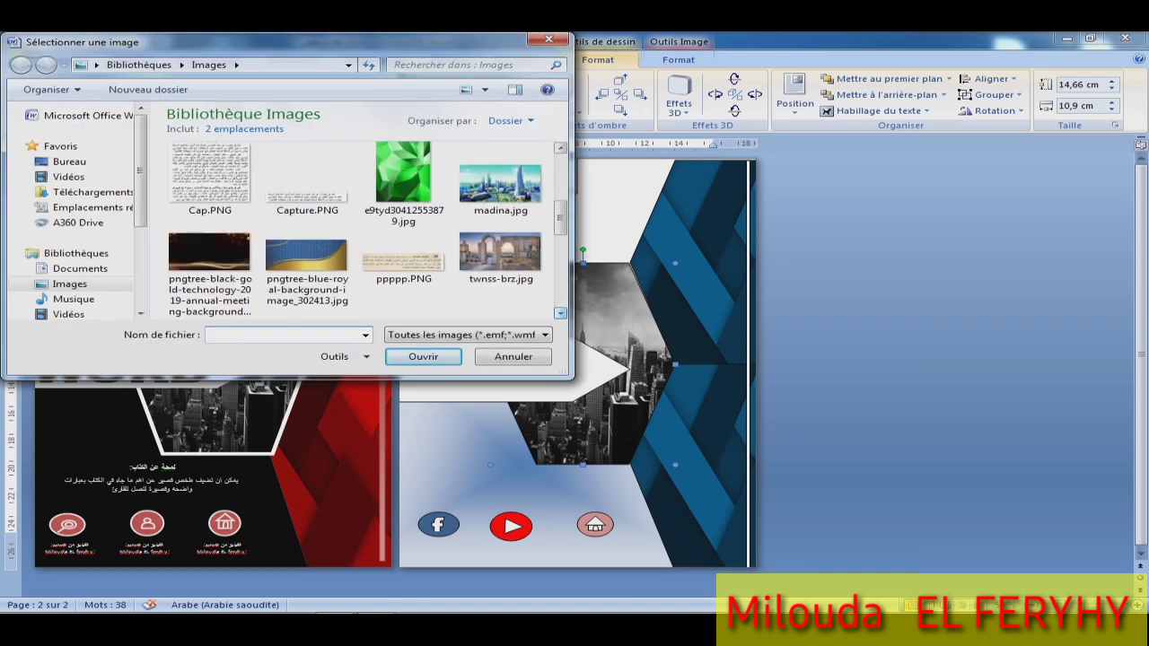
scroll(368, 229, "down", 2)
scroll(368, 229, "down", 2)
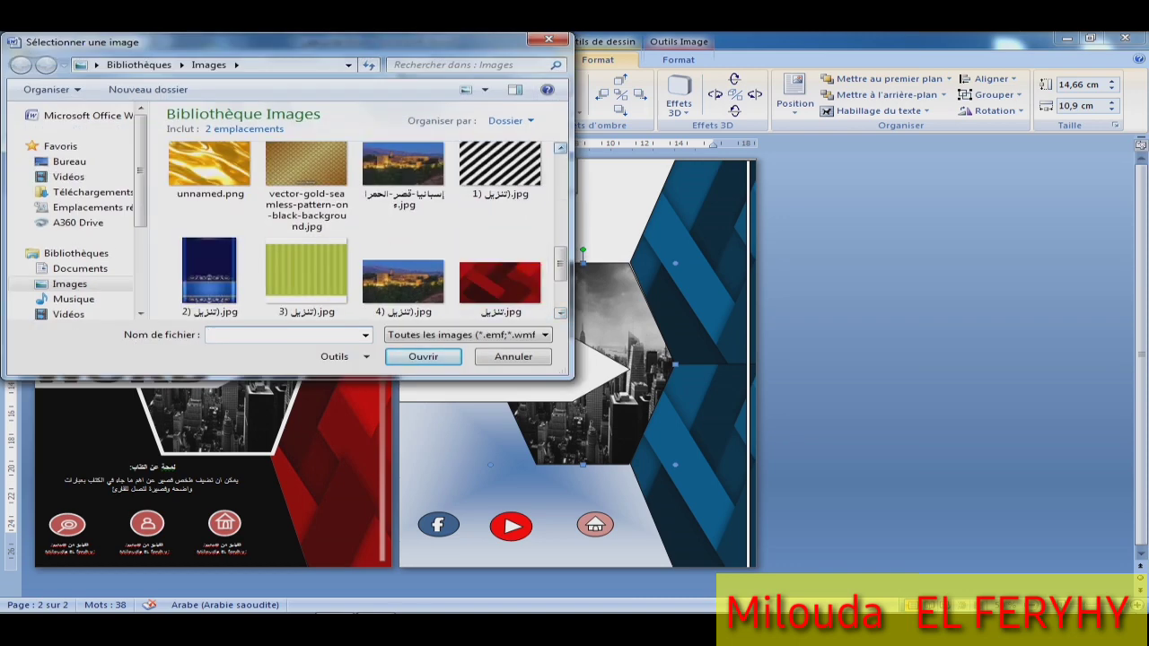
scroll(503, 171, "up", 3)
left_click(500, 169)
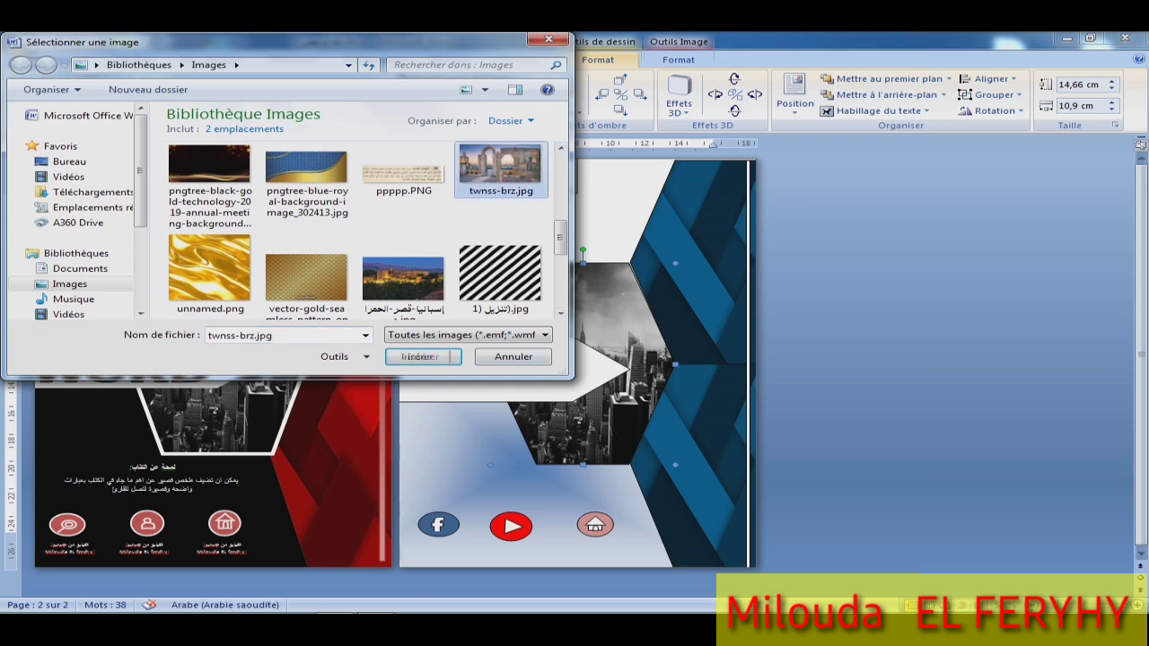
left_click(417, 357)
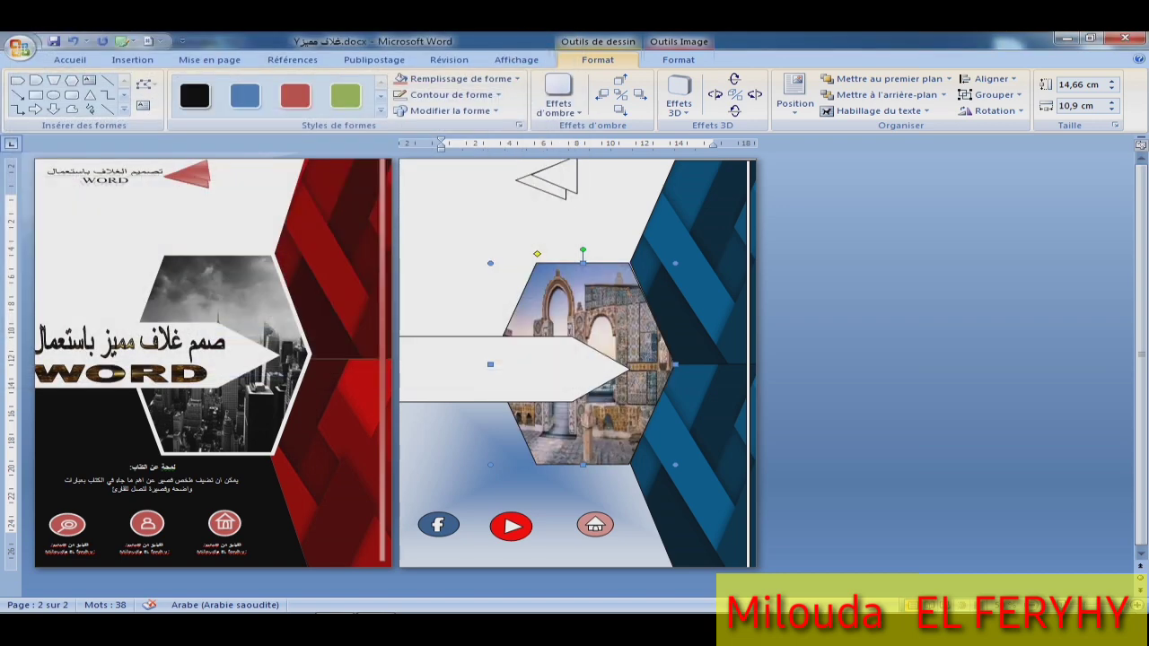
left_click(539, 368)
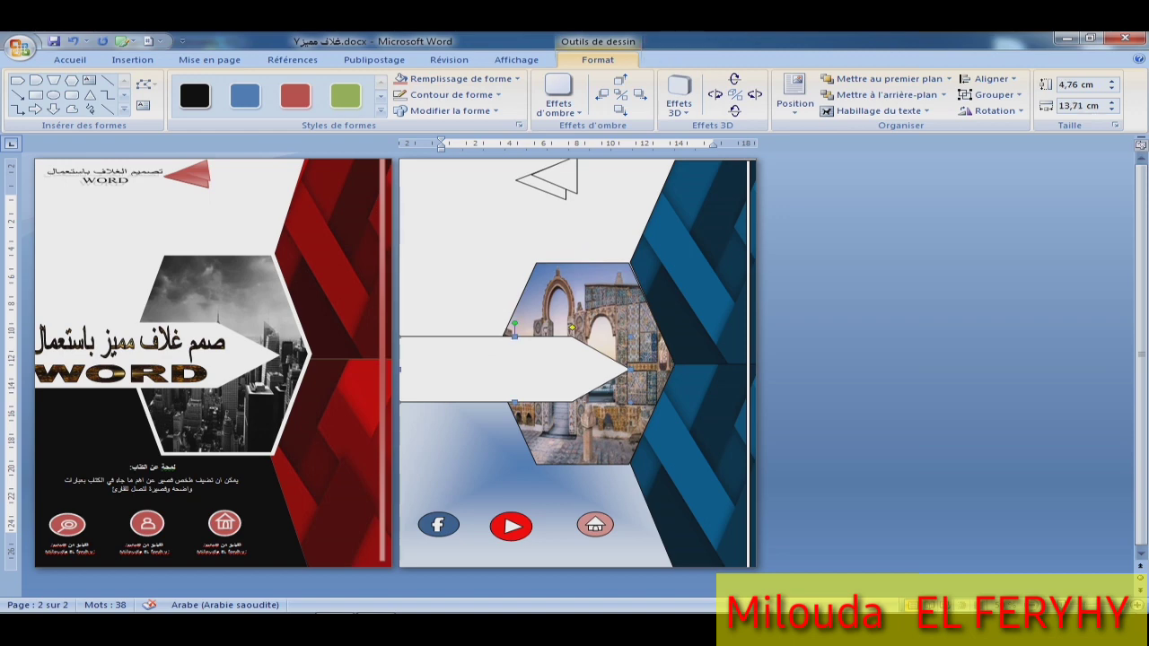
Fill the small front triangle with a light teal.
key("Tab")
key("Tab")
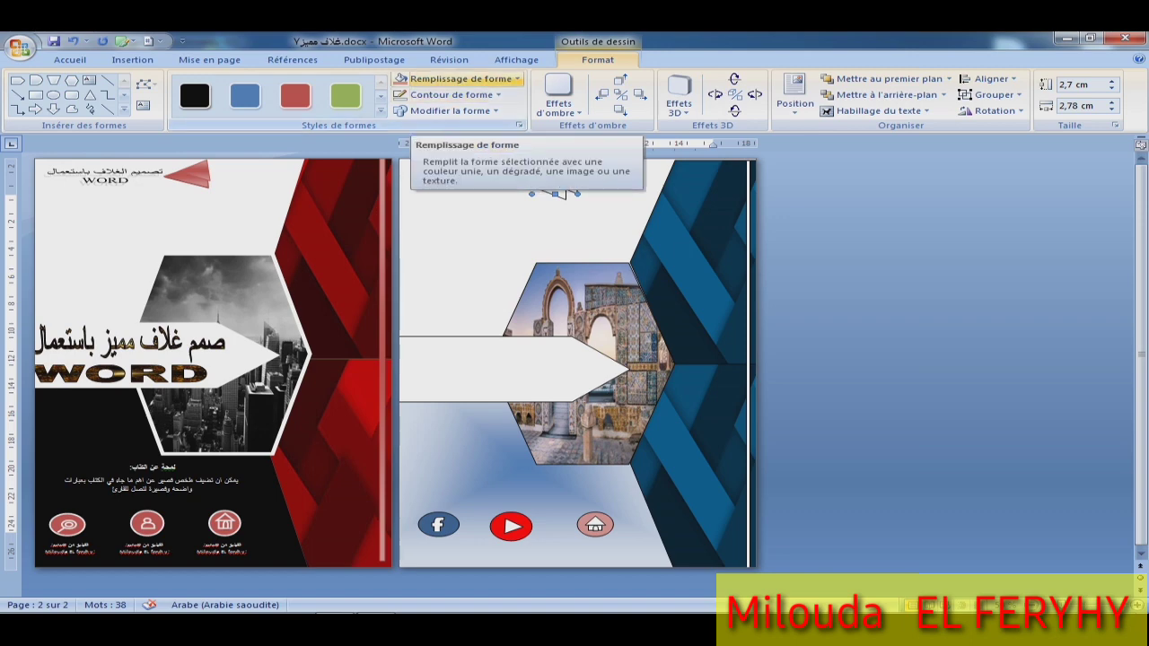
left_click(458, 79)
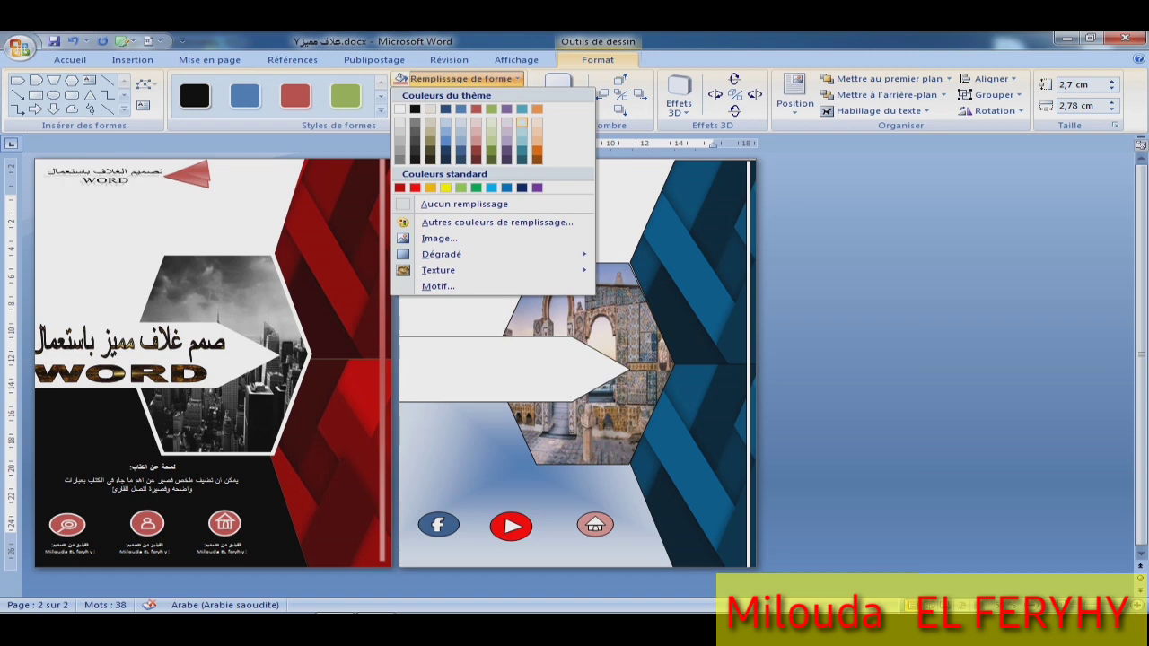
left_click(522, 150)
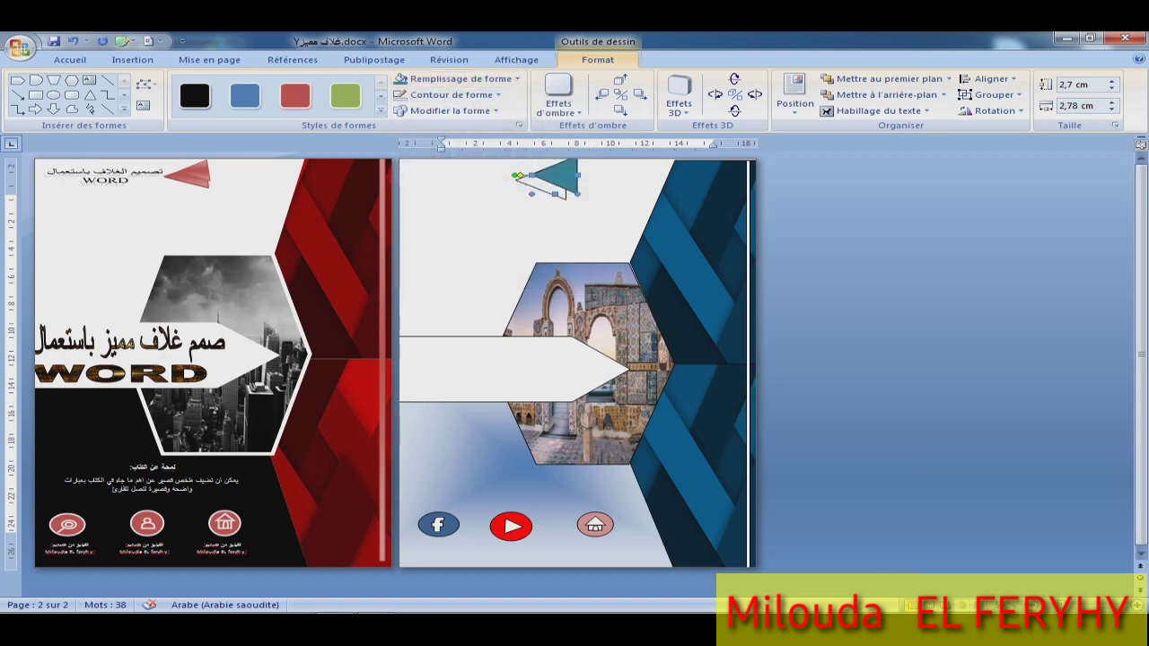
left_click_drag(563, 192, 567, 198)
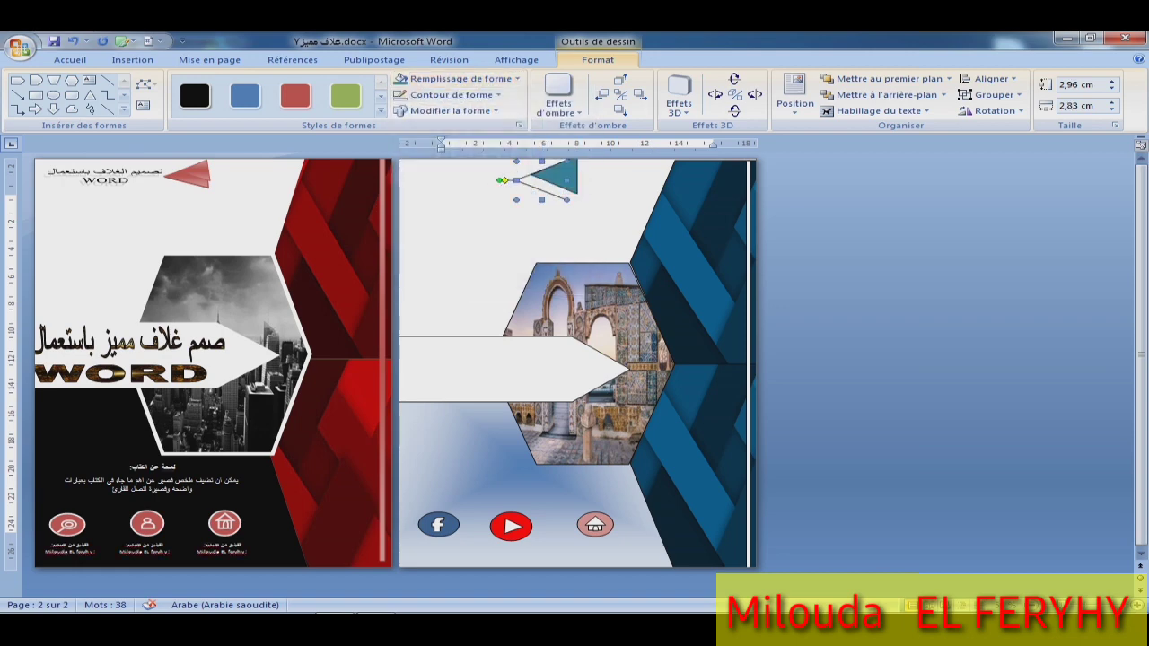
key("ctrl+z")
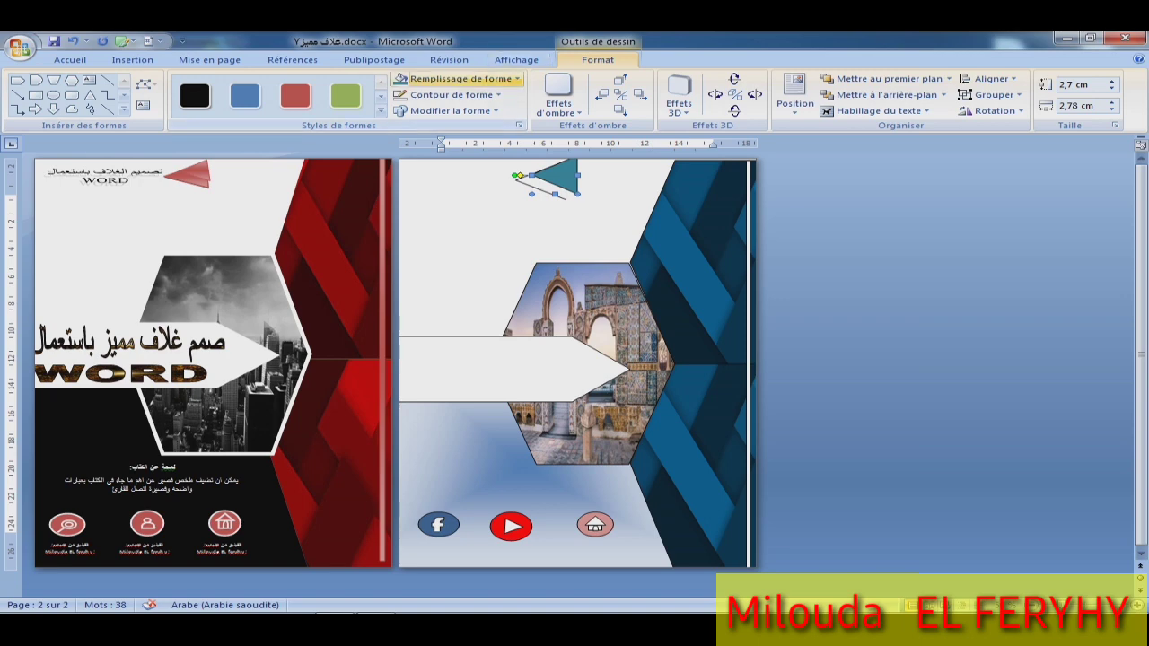
left_click(458, 78)
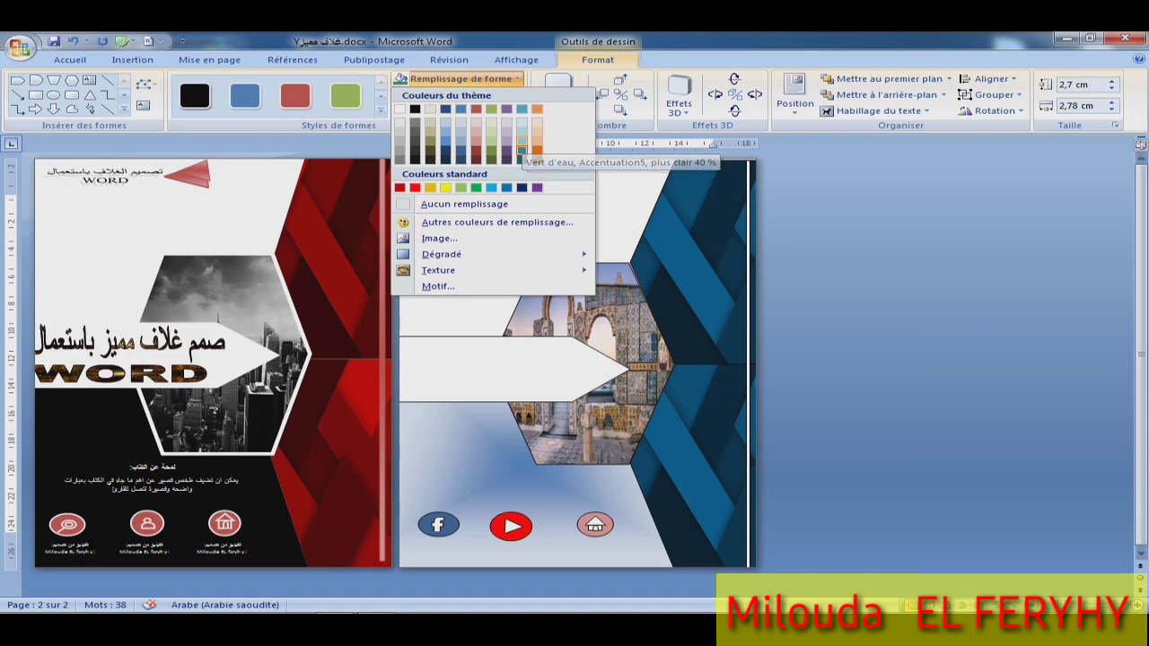
left_click(522, 150)
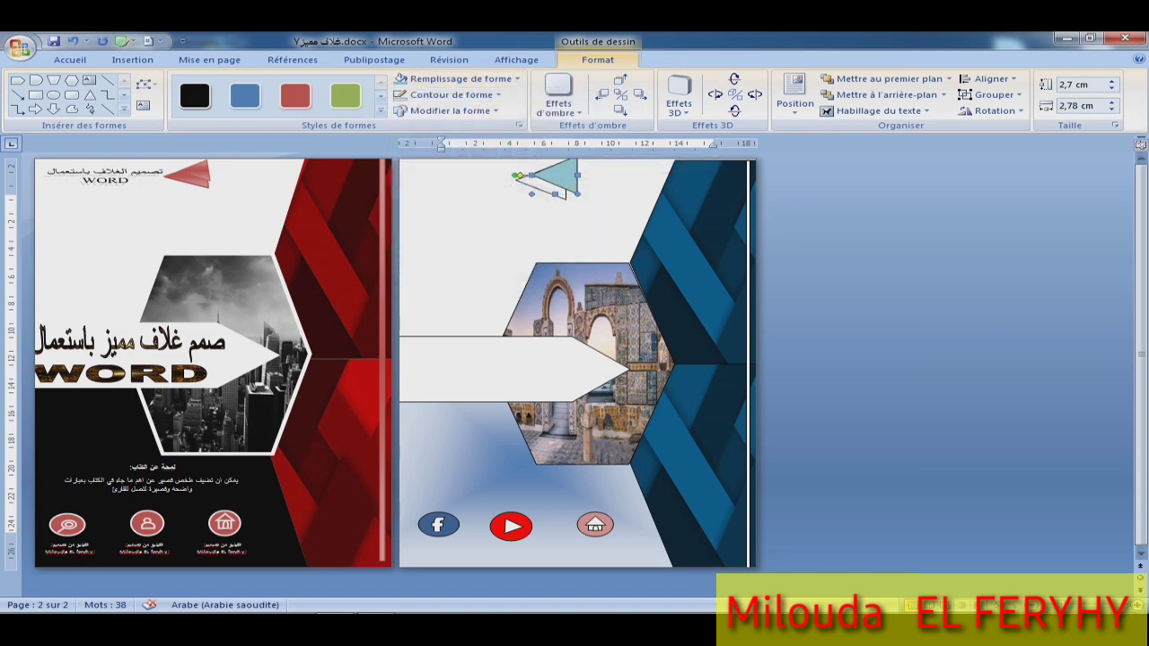
Fill the triangle behind it with a darker teal, then deselect.
left_click_drag(519, 176, 515, 177)
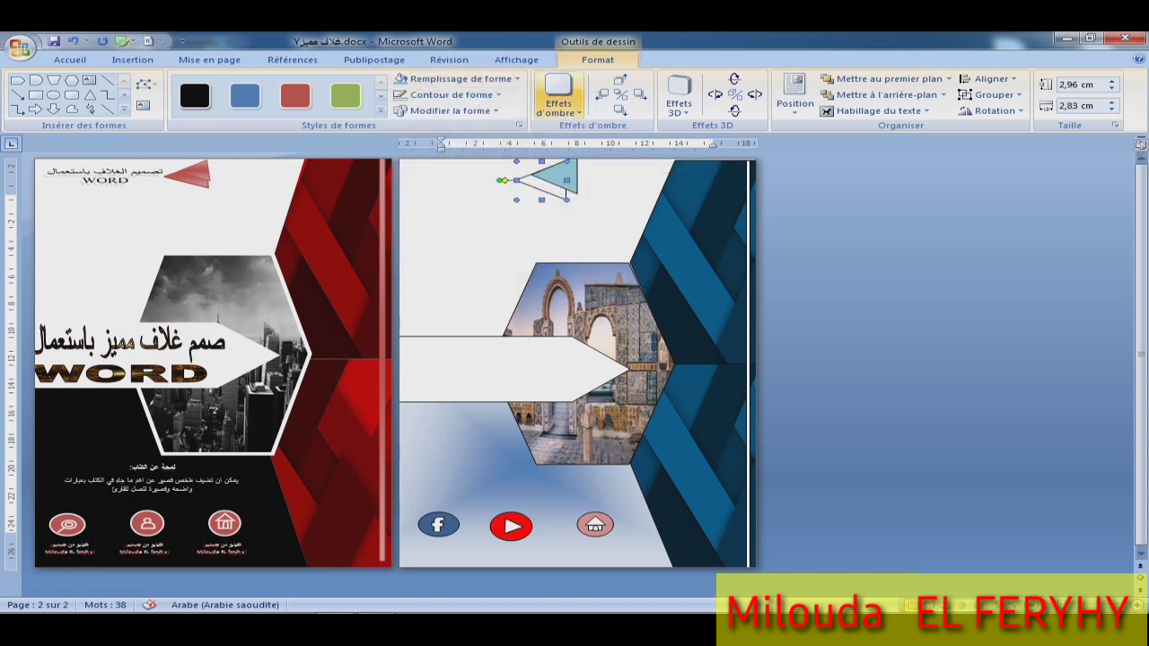
left_click(458, 78)
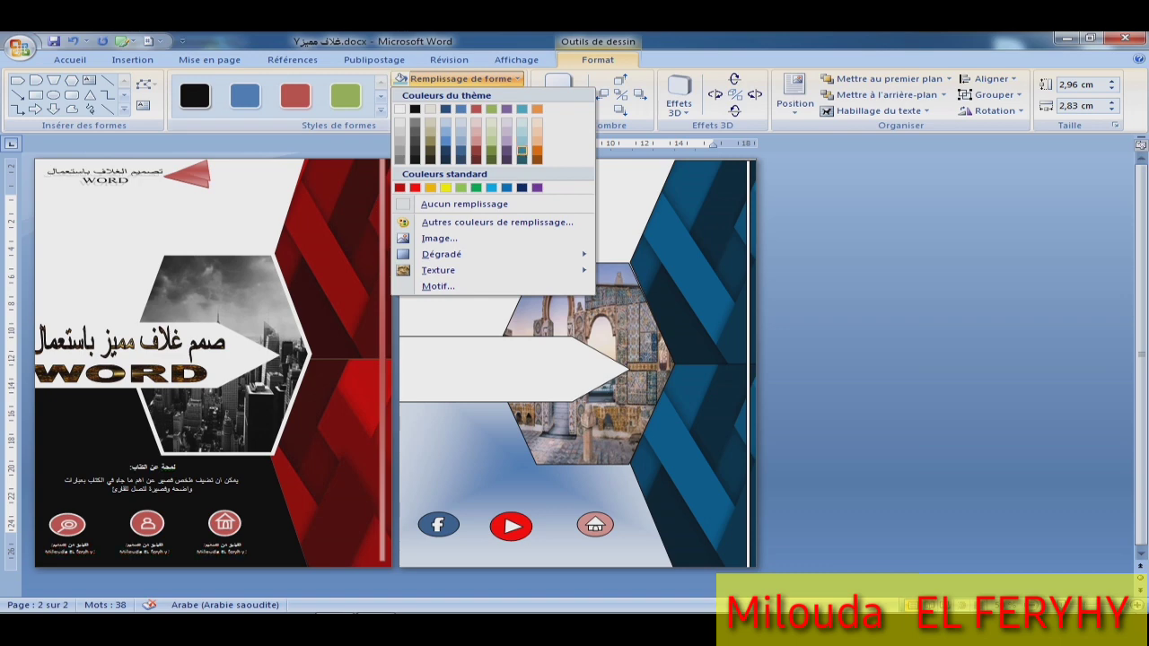
left_click(522, 146)
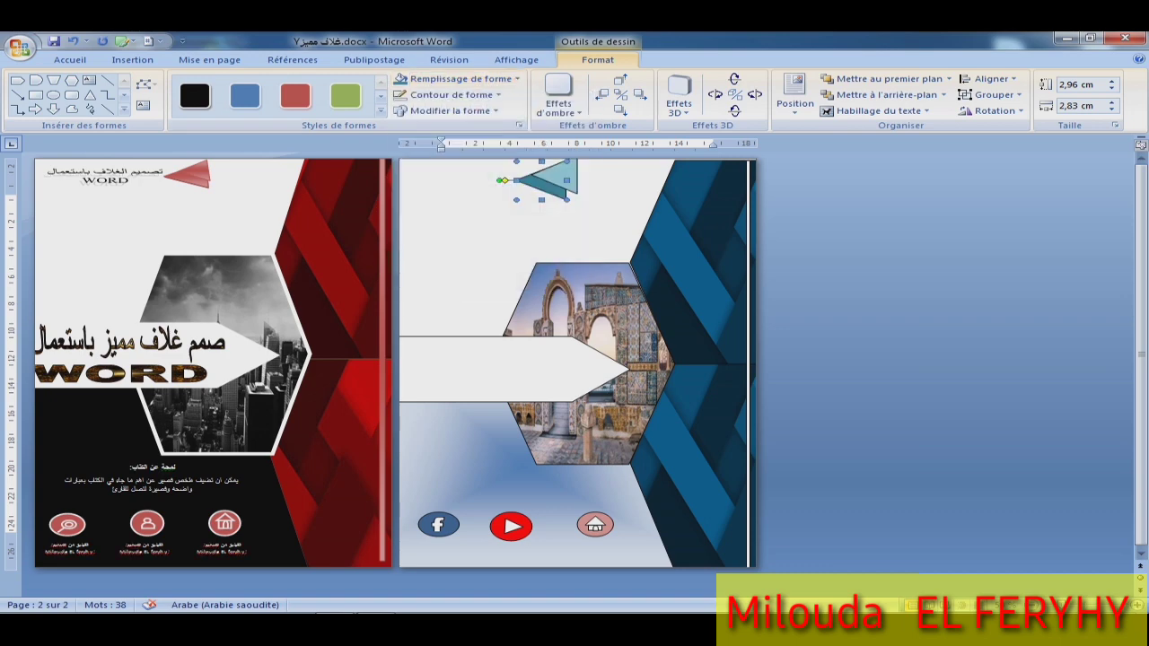
left_click(442, 196)
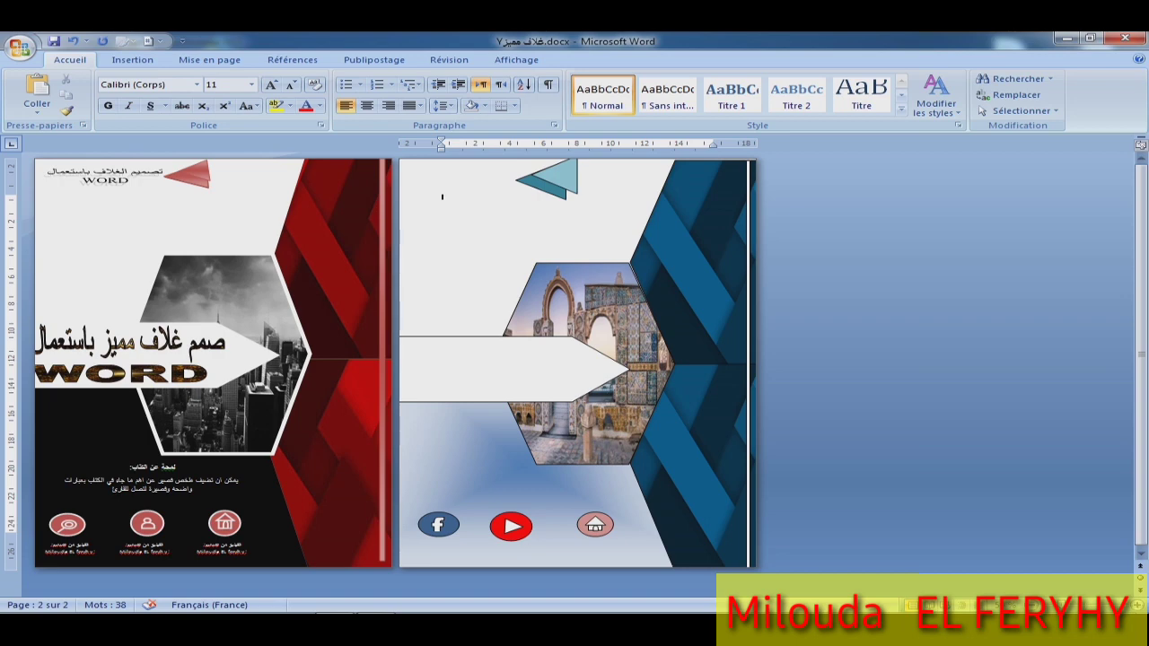
Draw a custom text box over the white arrow.
left_click(516, 341)
key("alt+shift")
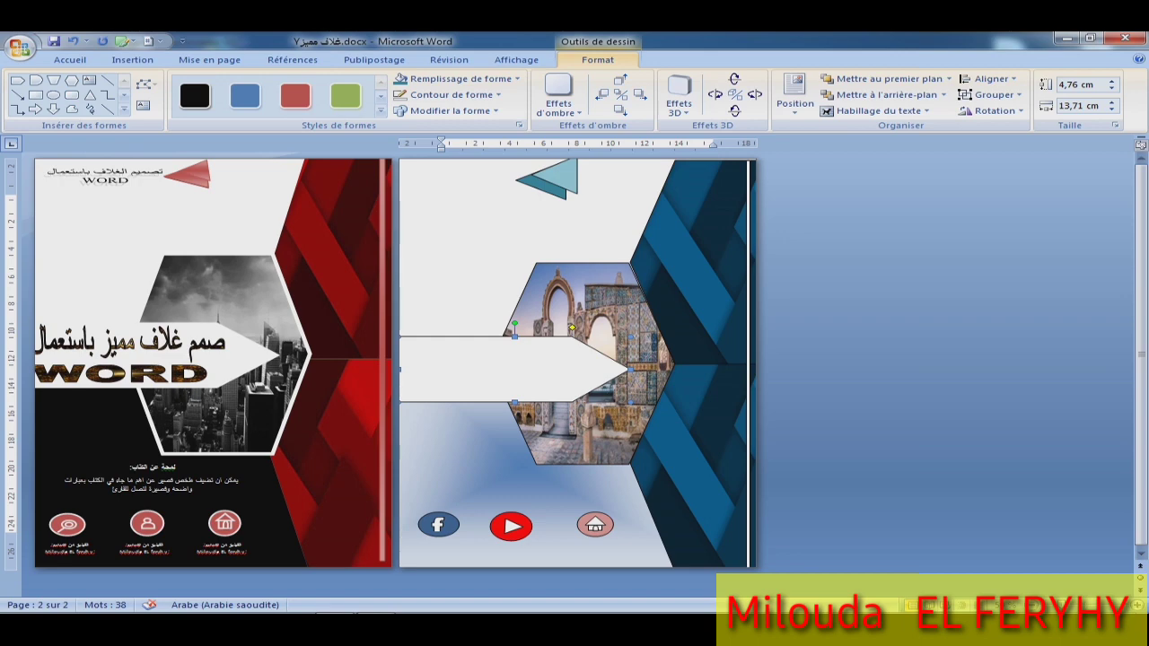
left_click(441, 192)
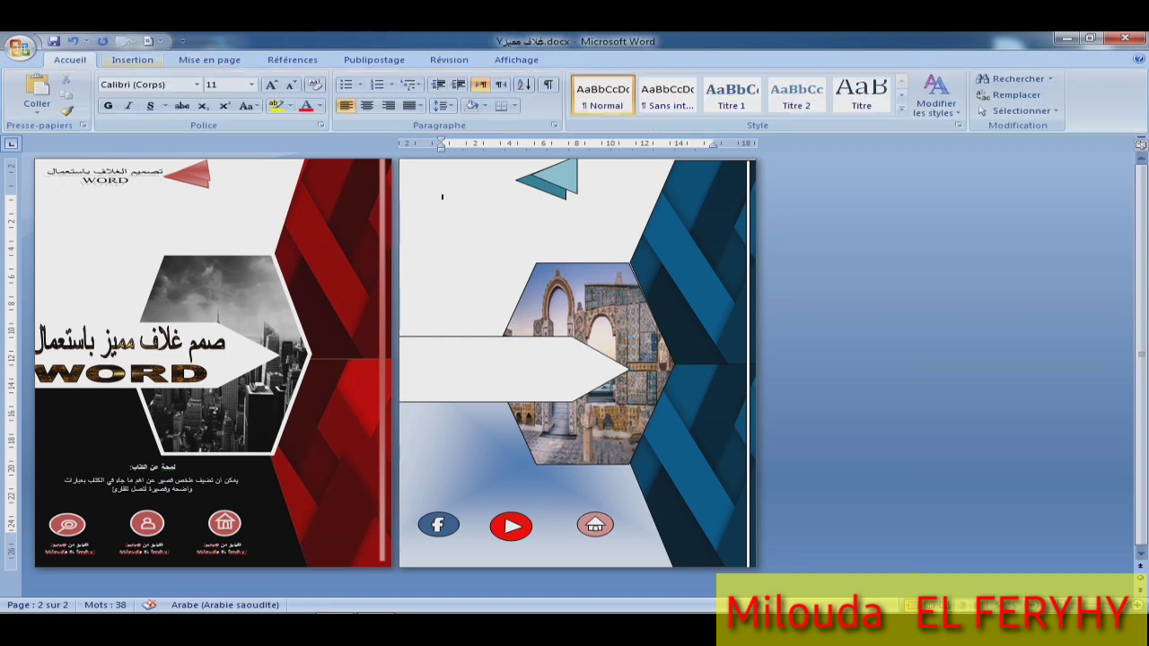
left_click(132, 59)
left_click(701, 94)
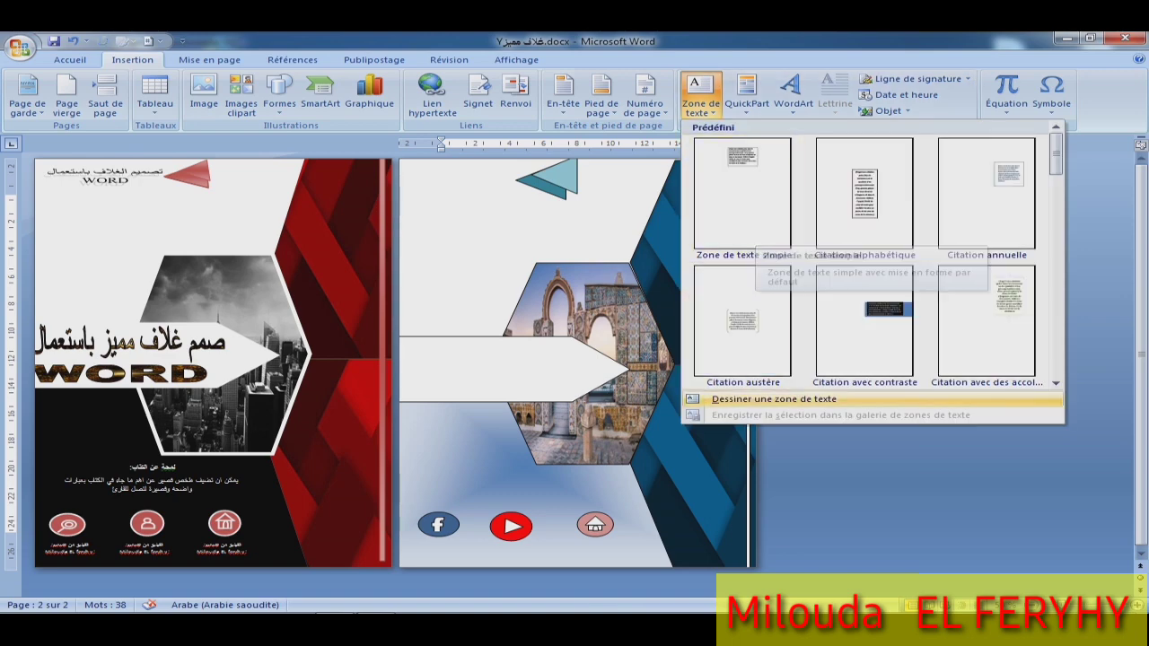
left_click(772, 399)
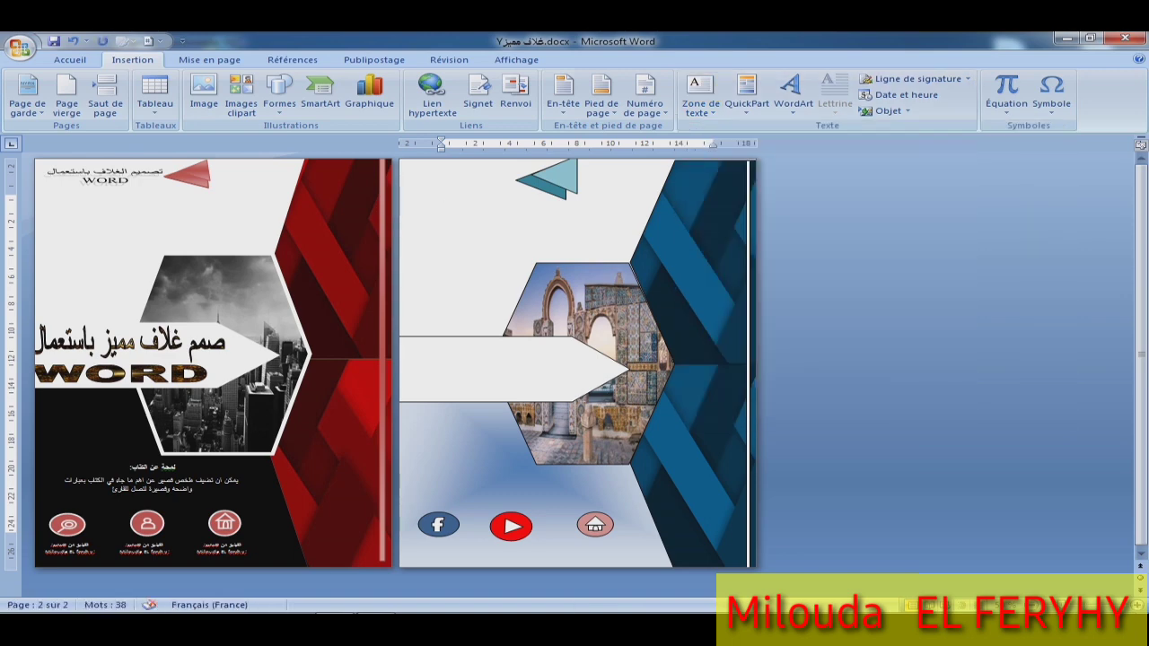
left_click_drag(410, 345, 578, 395)
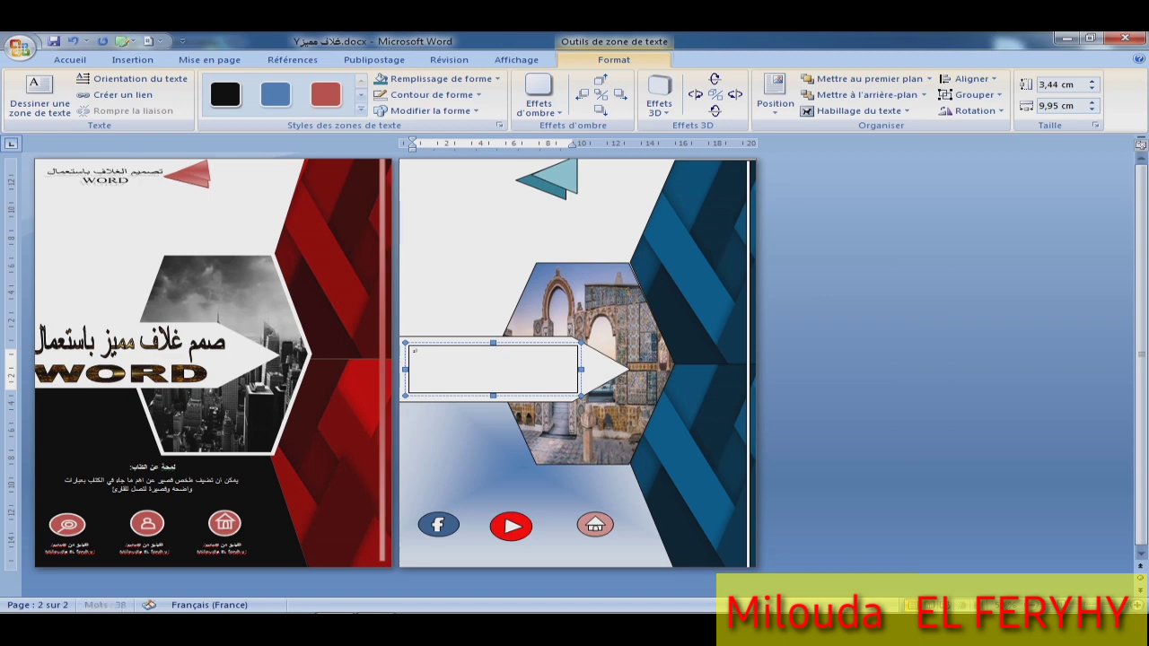
Type the Arabic title تصميم غلاف مميز in the text box and select it.
key("alt+shift")
type("تصميم")
type(" غلاف")
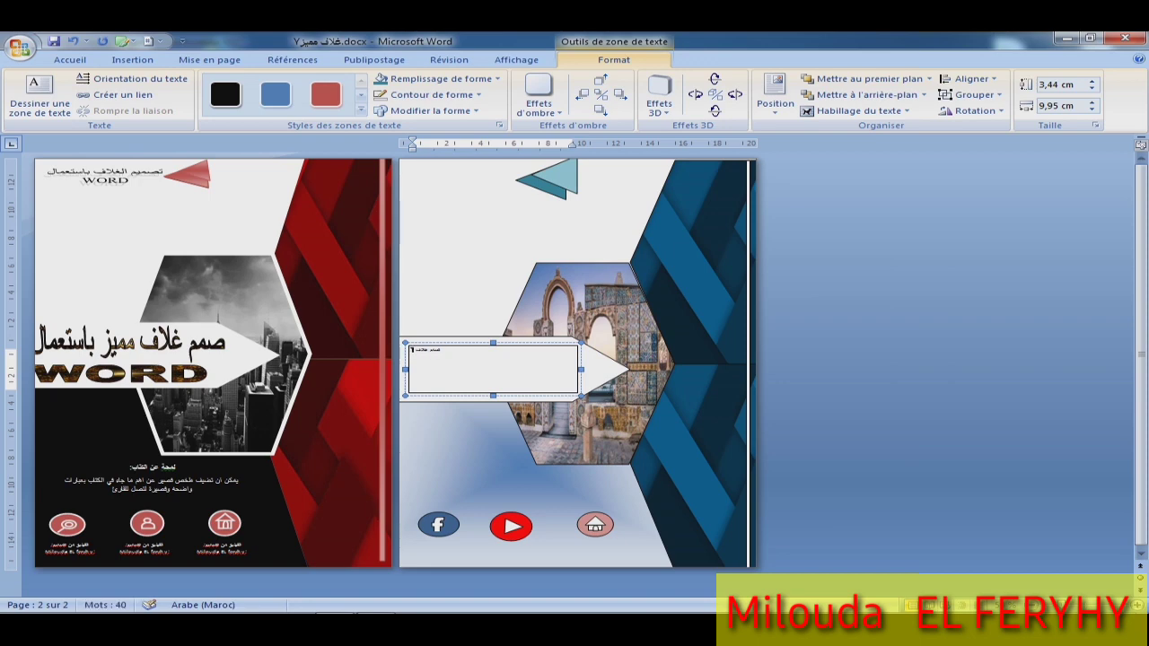
type(" مميز")
key("shift+Home")
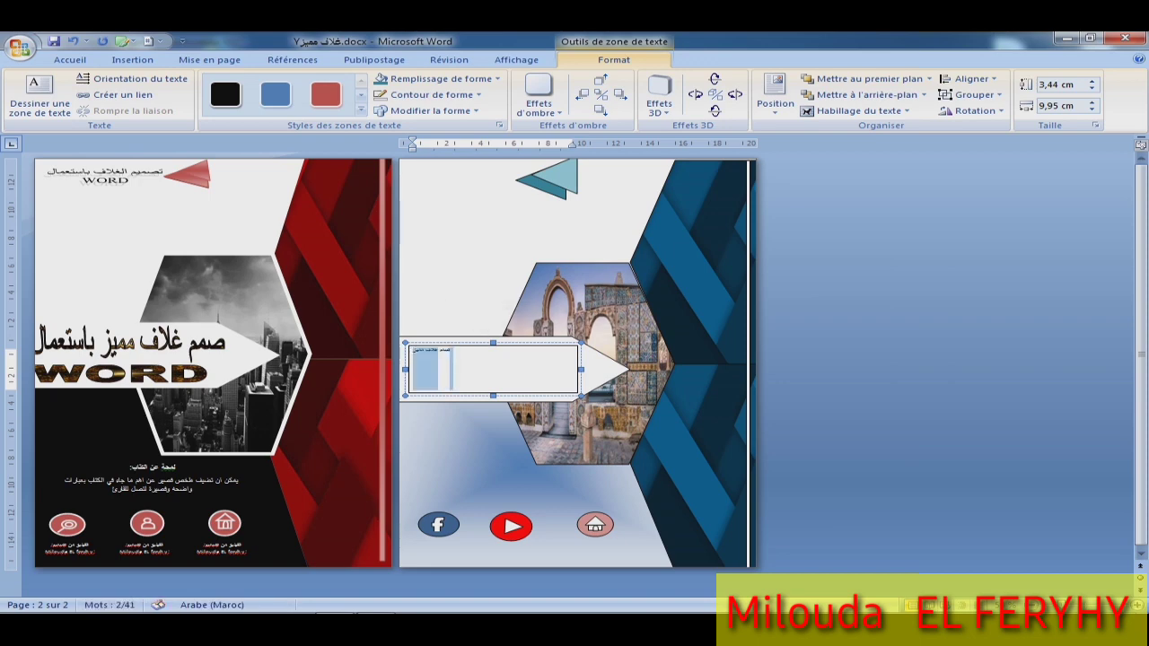
key("Home")
left_click_drag(410, 352, 453, 352)
left_click(70, 59)
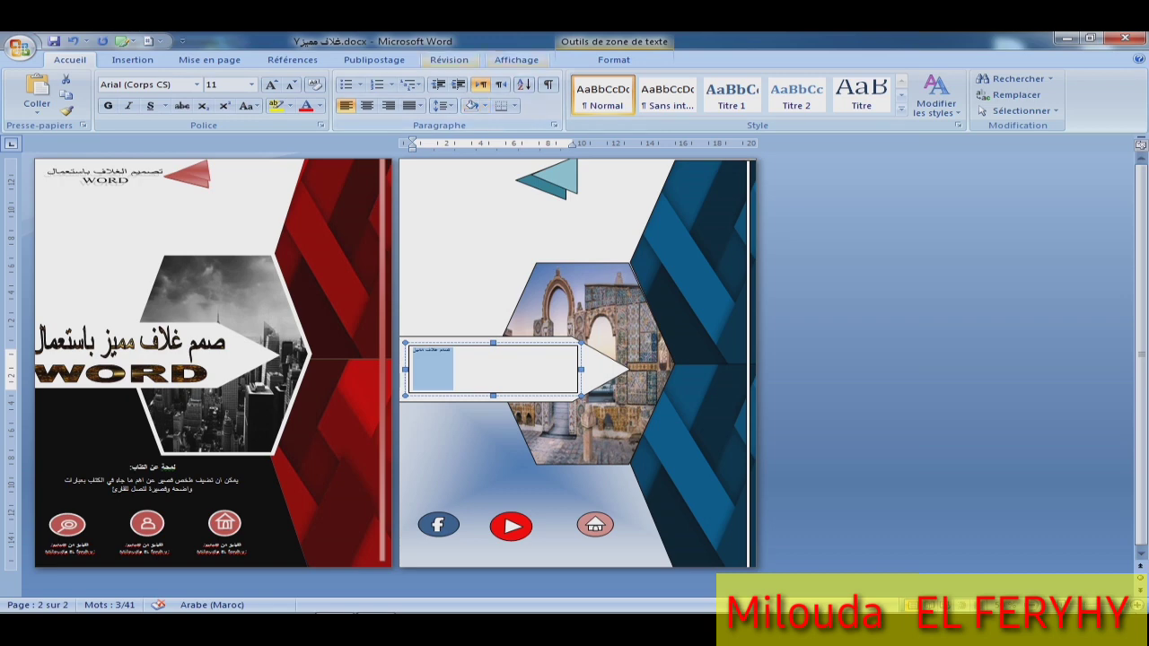
Insert first-style WordArt reading 'تصميم غلاف مميز' on the white arrow of the blue cover.
left_click(132, 59)
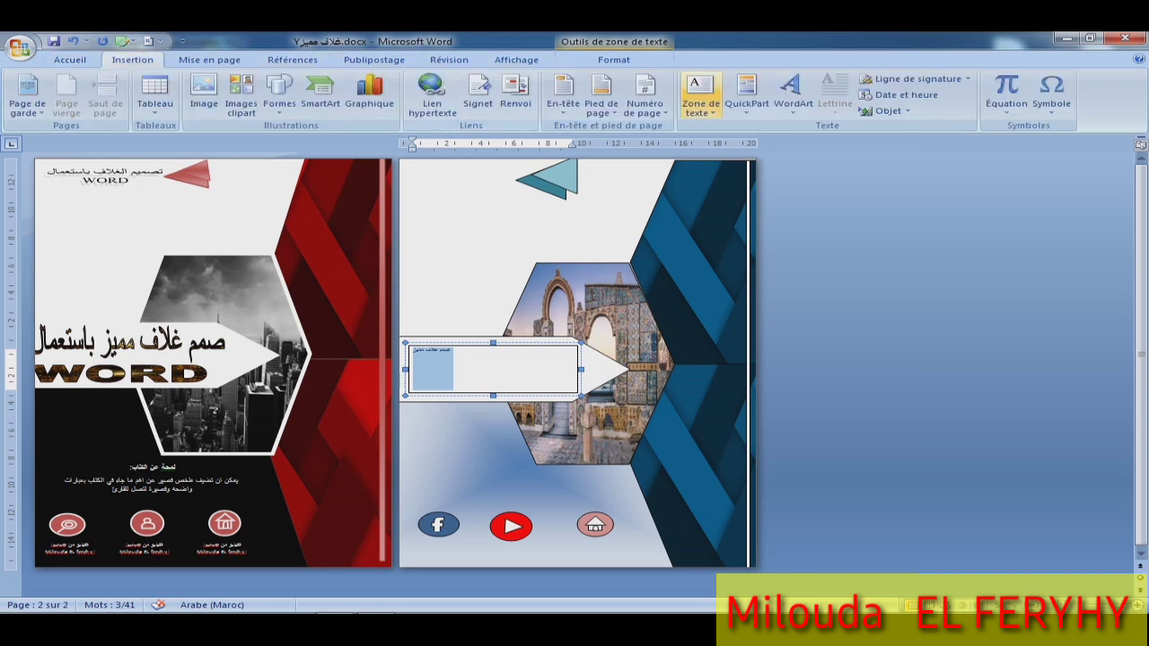
left_click(794, 89)
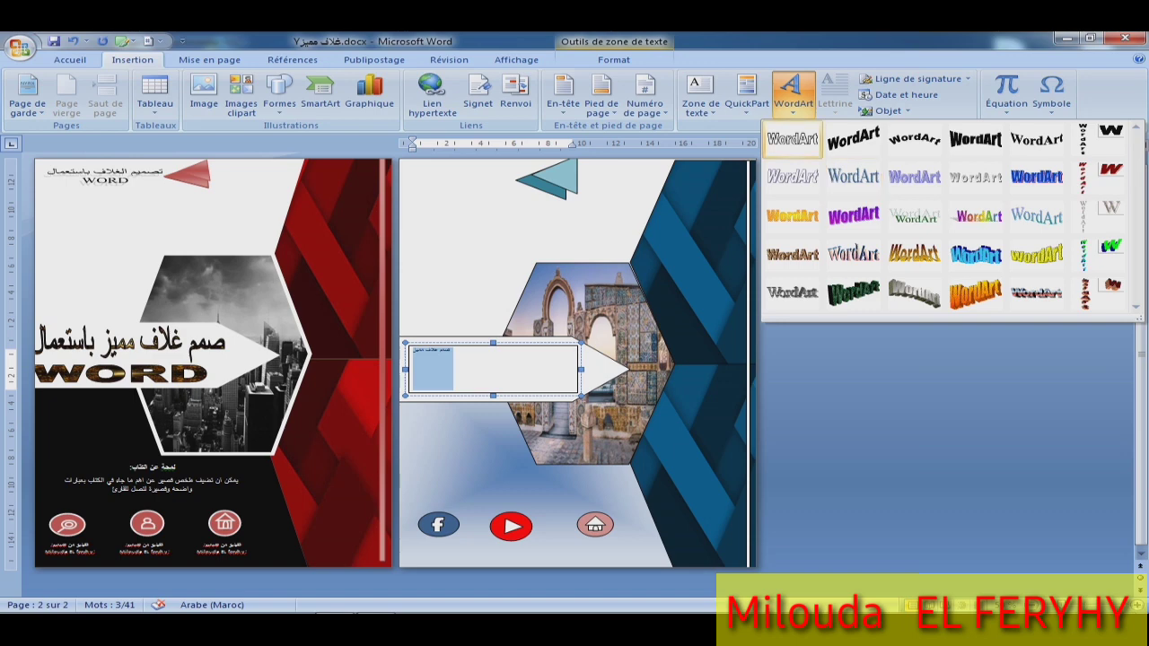
left_click(793, 140)
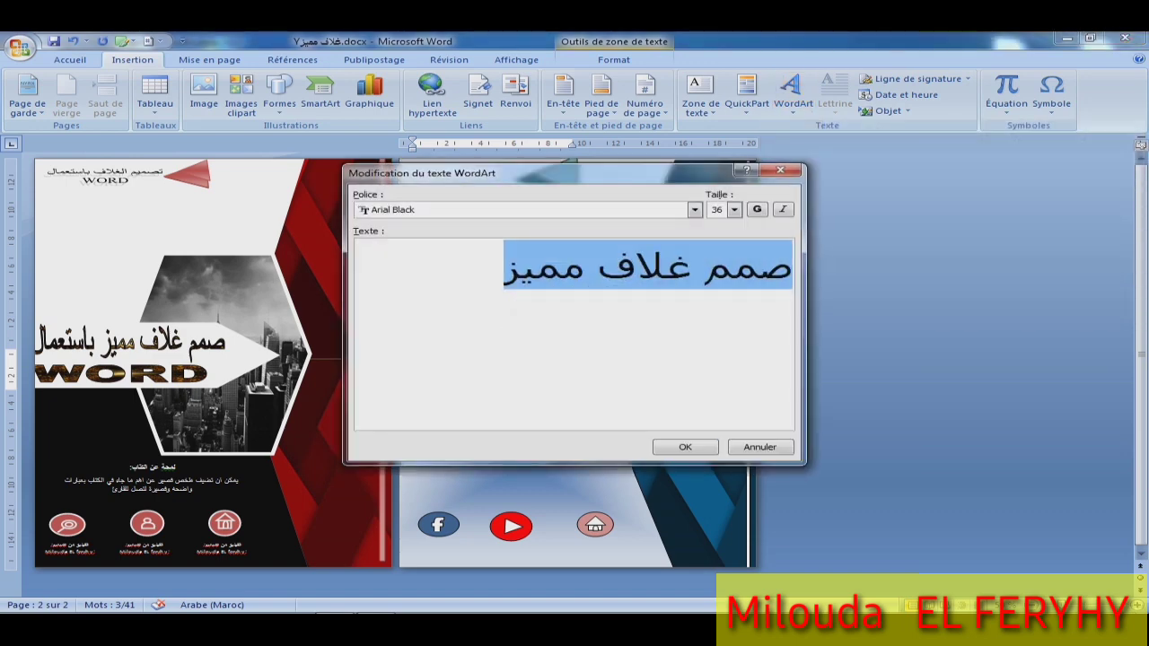
left_click(792, 265)
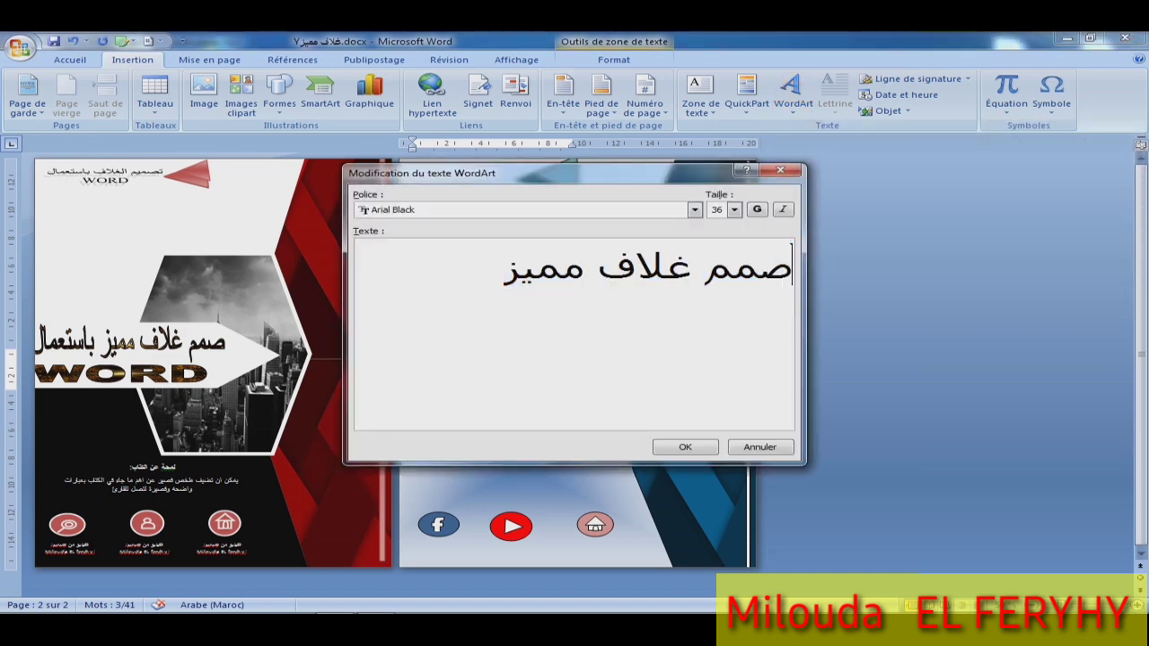
type("ت")
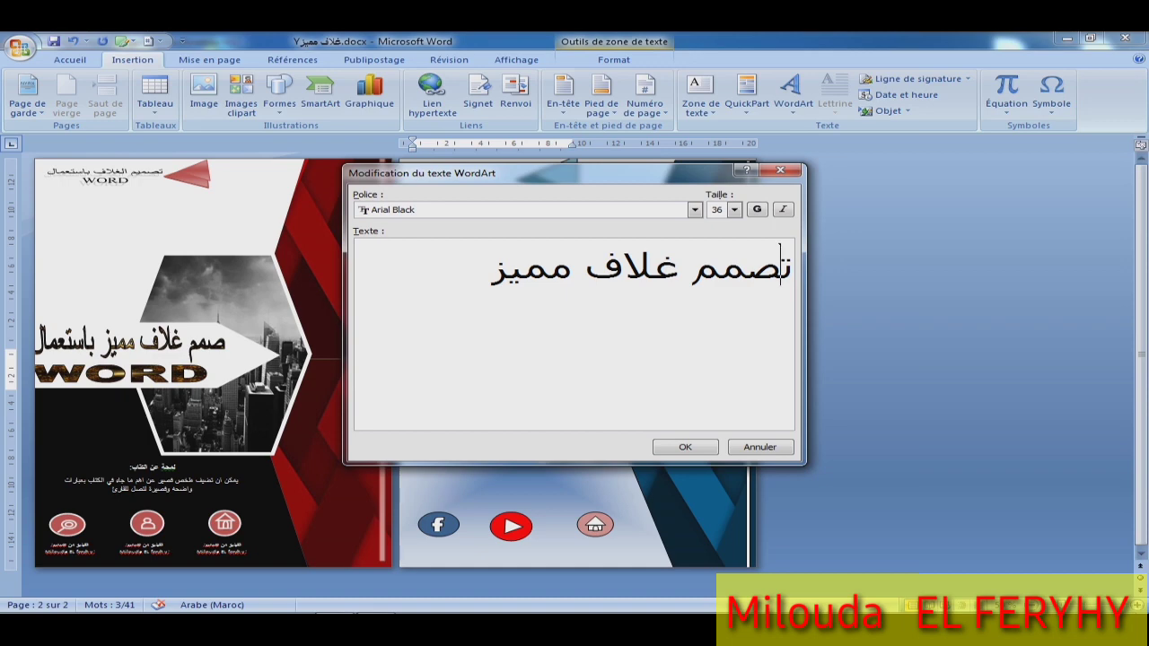
left_click(720, 265)
type("ي")
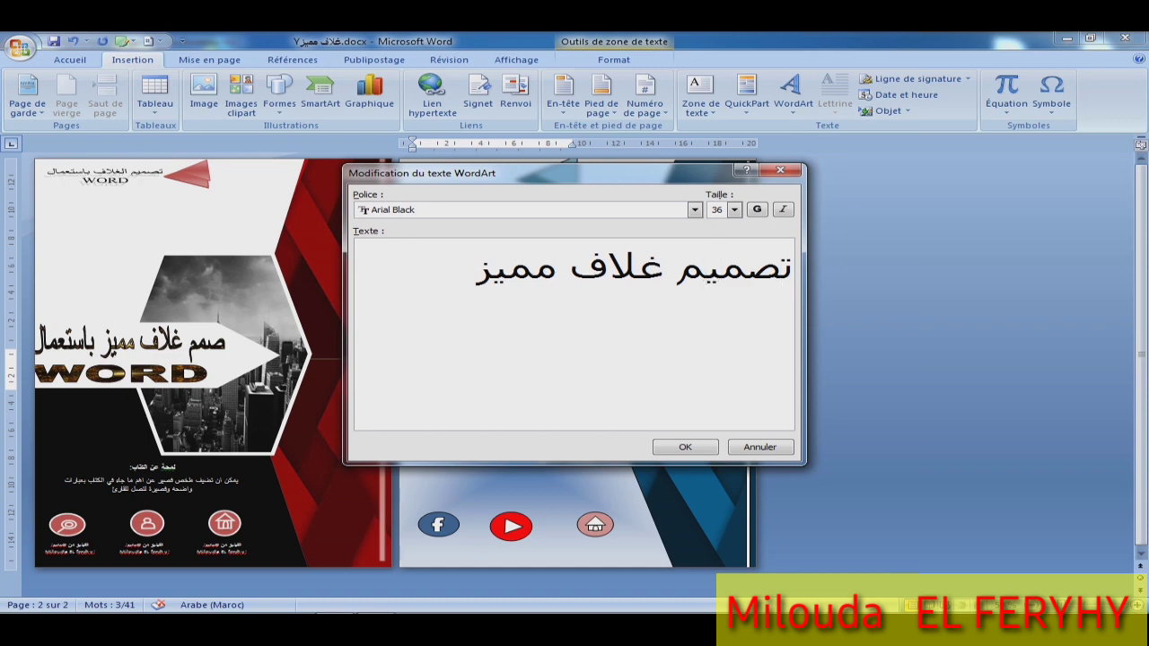
left_click(685, 447)
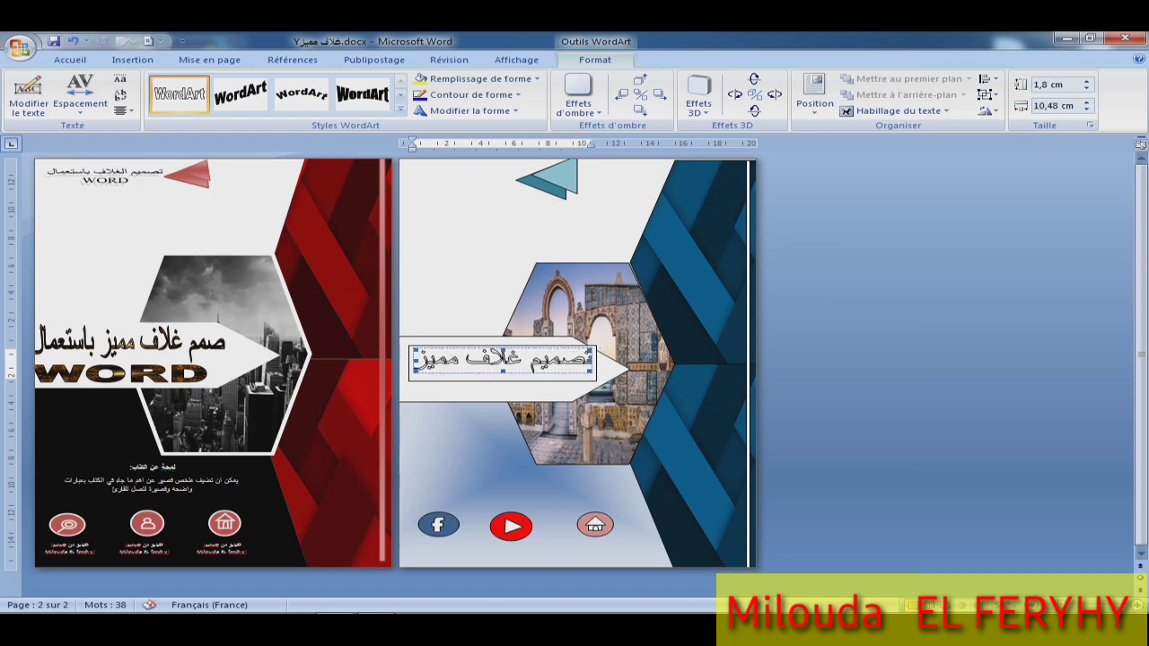
Fill the Arabic WordArt title with the Jeans texture.
left_click(479, 79)
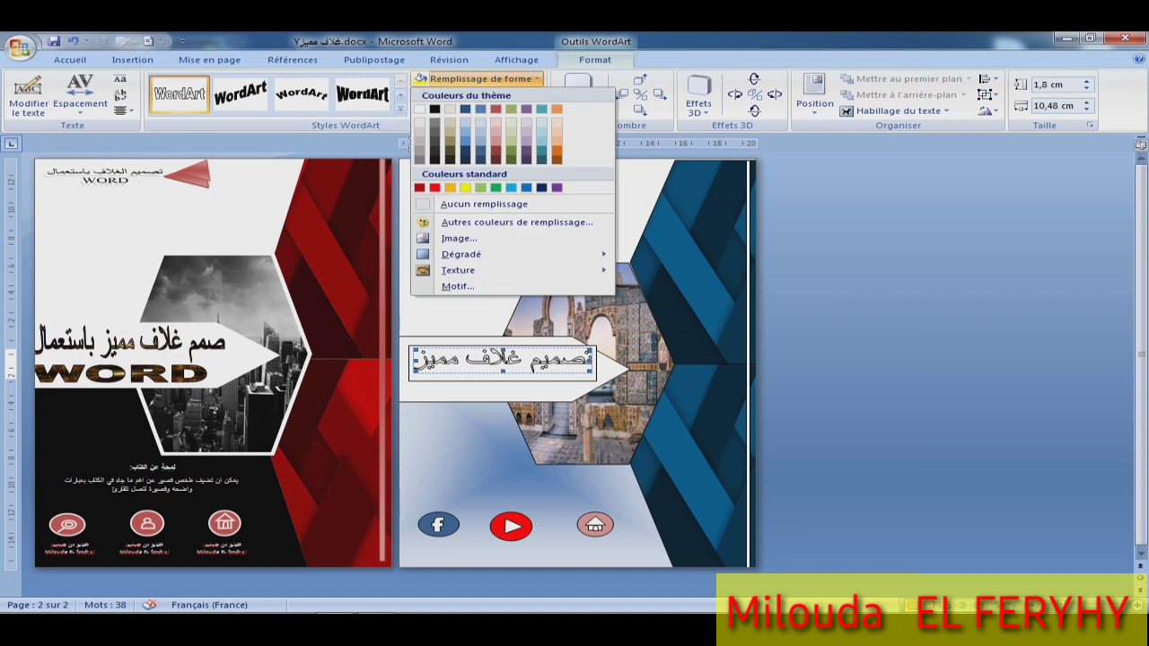
mouse_move(467, 254)
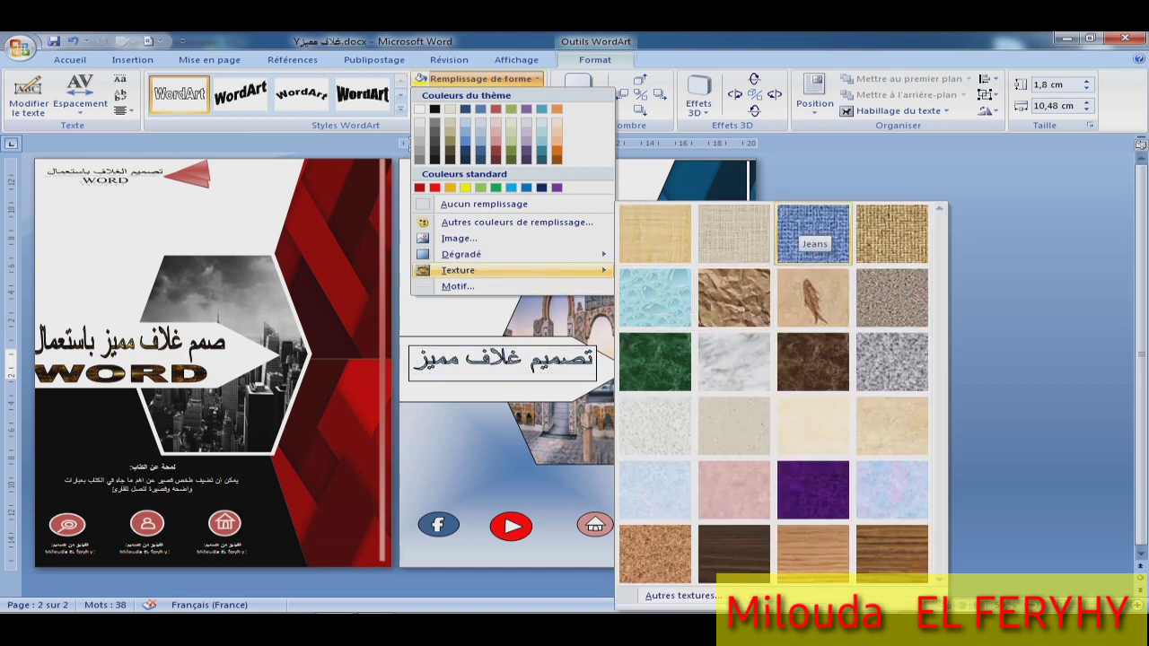
left_click(812, 234)
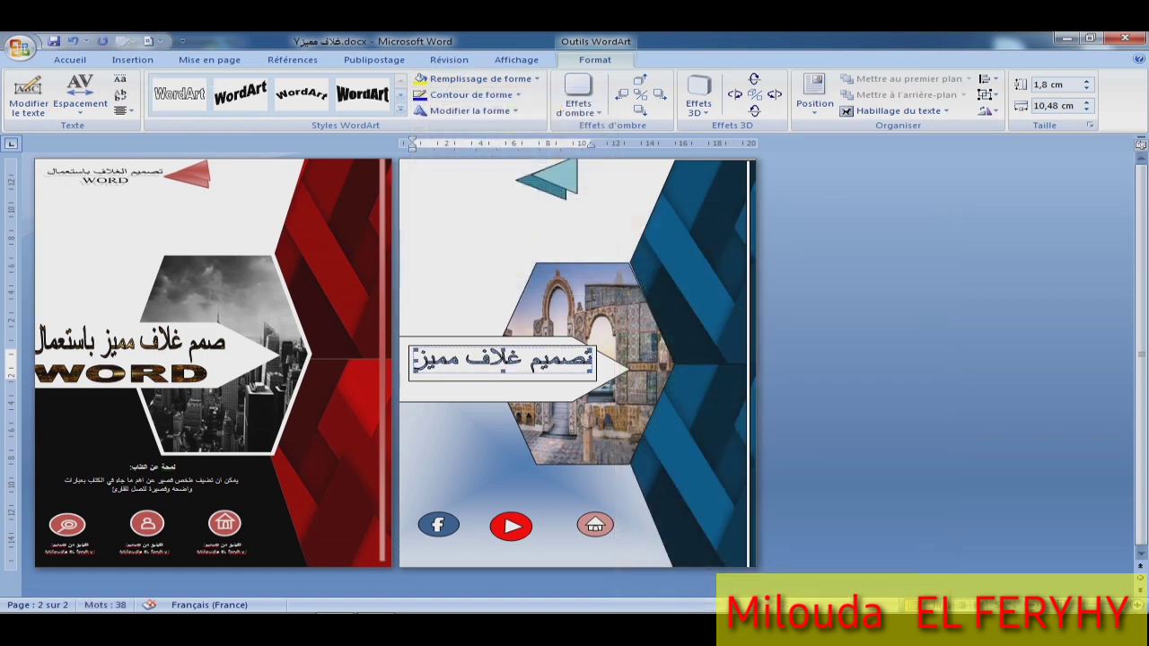
Set the Arabic title's text box outline to Sans contour so no border shows.
right_click(561, 349)
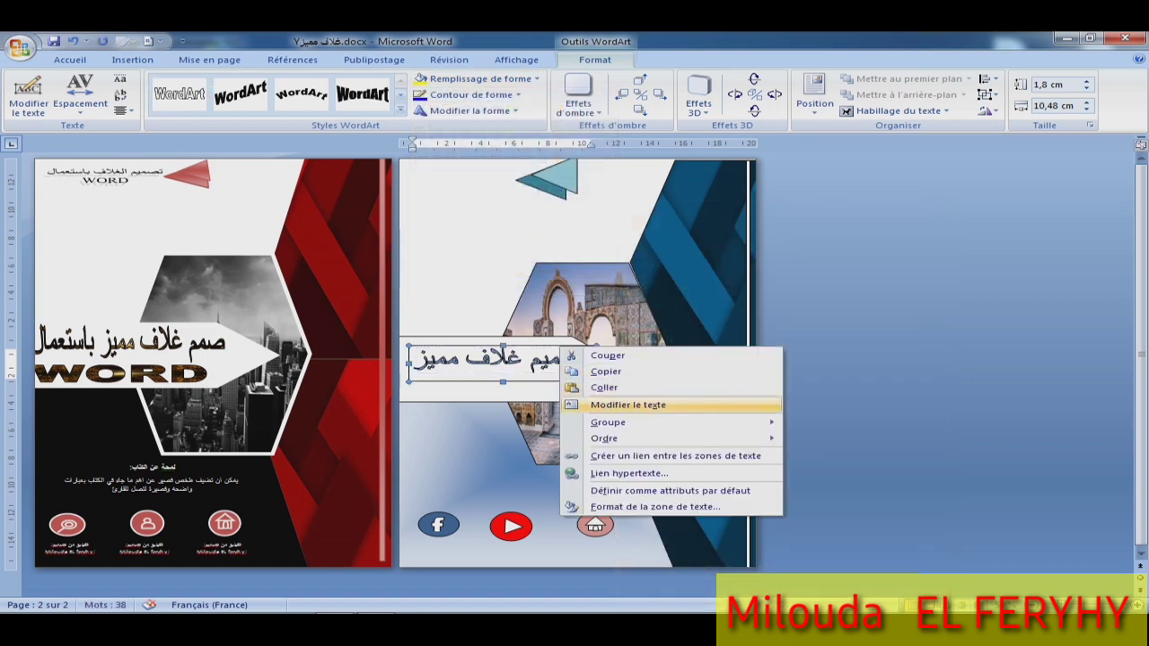
left_click(629, 405)
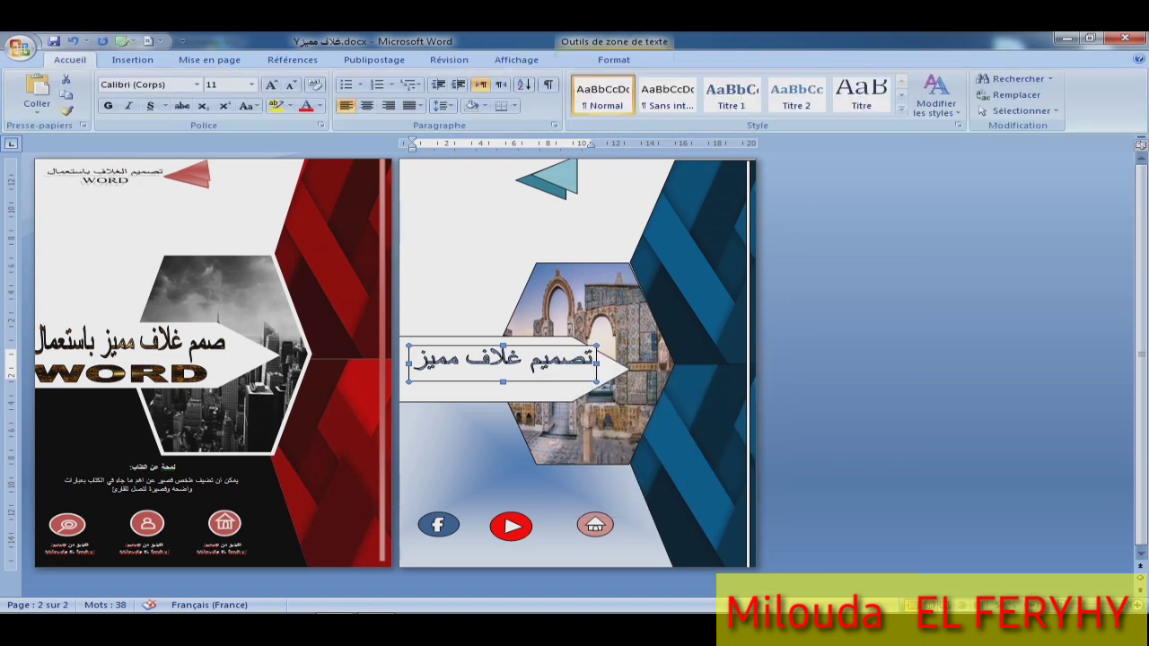
left_click(614, 59)
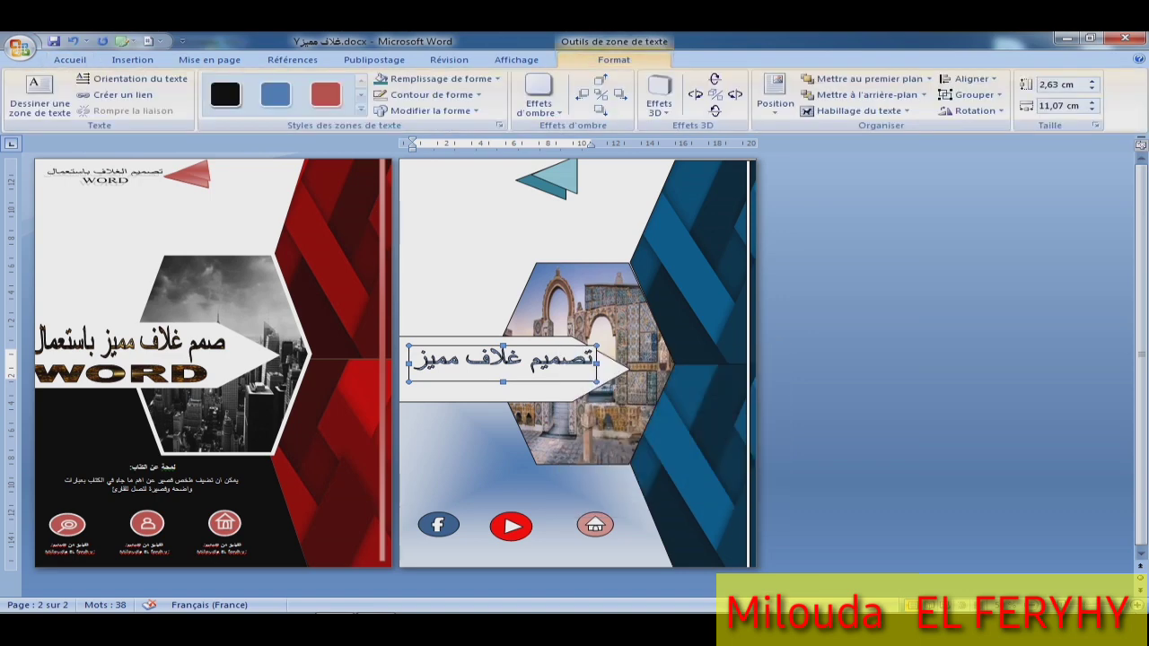
left_click(440, 79)
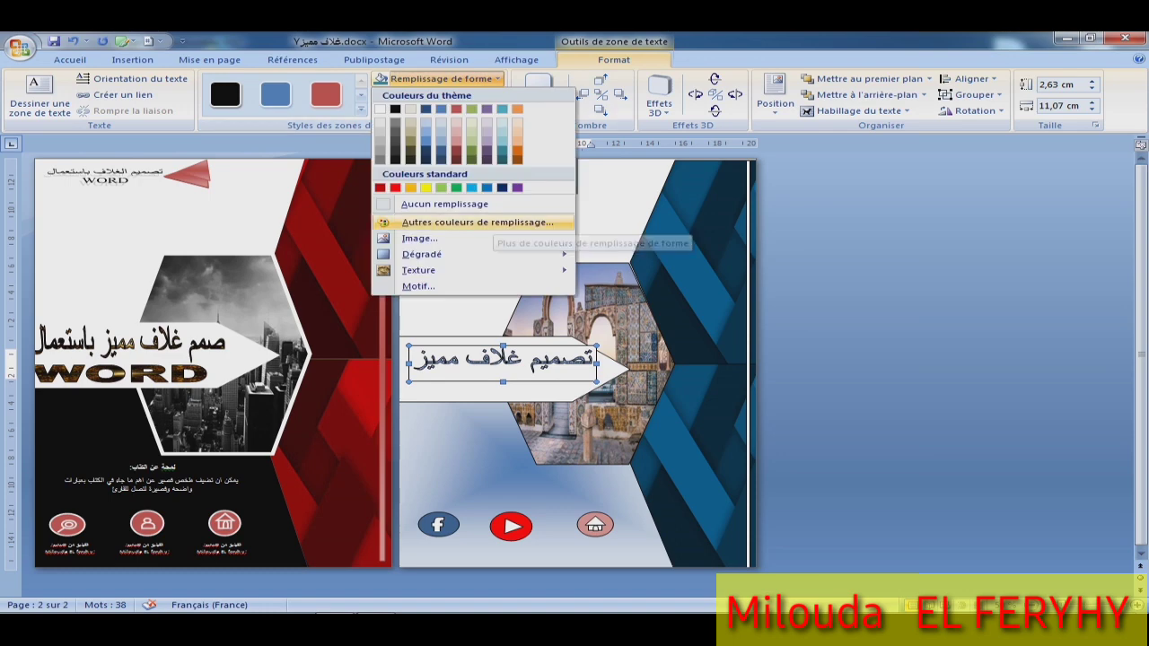
mouse_move(431, 254)
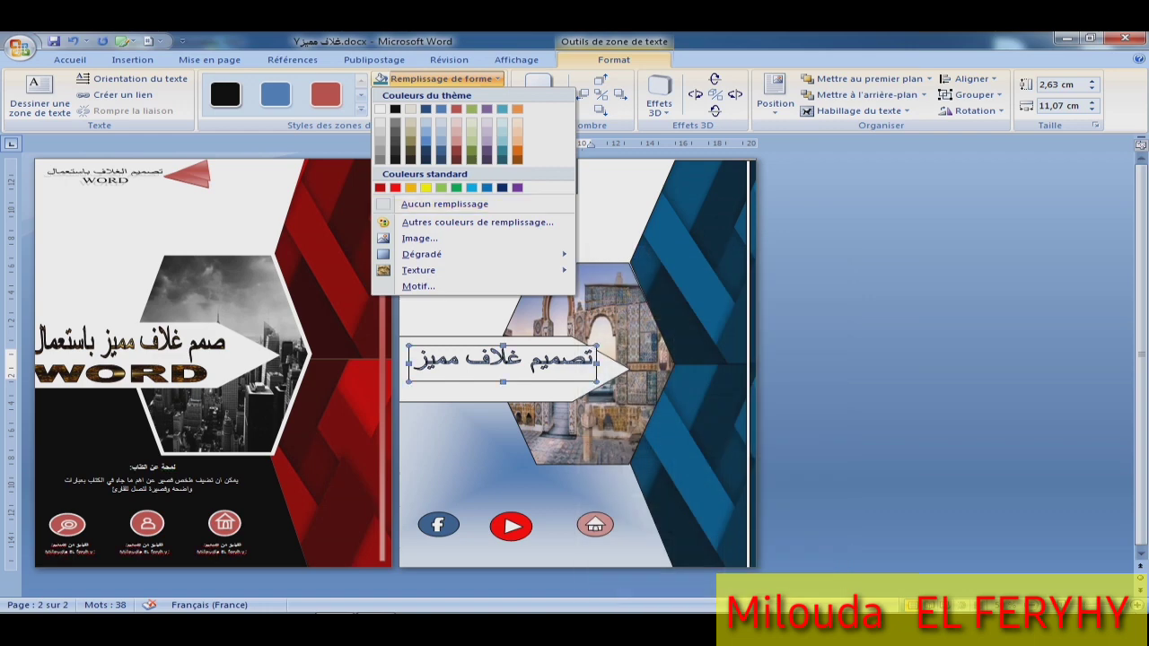
left_click(431, 94)
left_click(431, 94)
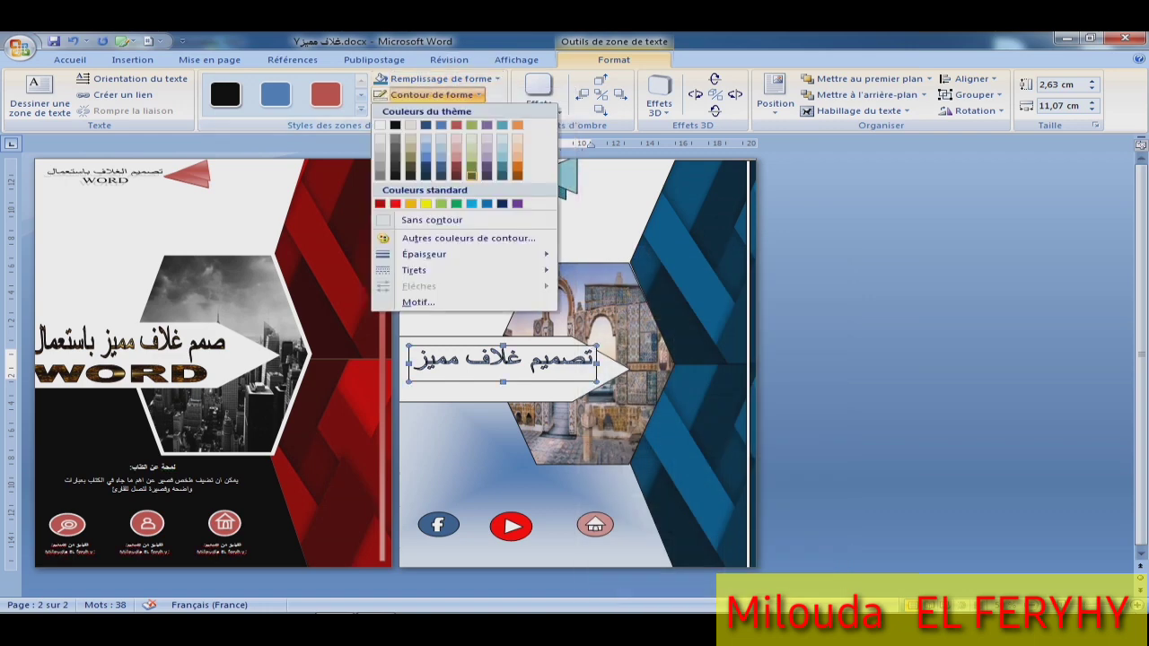
left_click(432, 220)
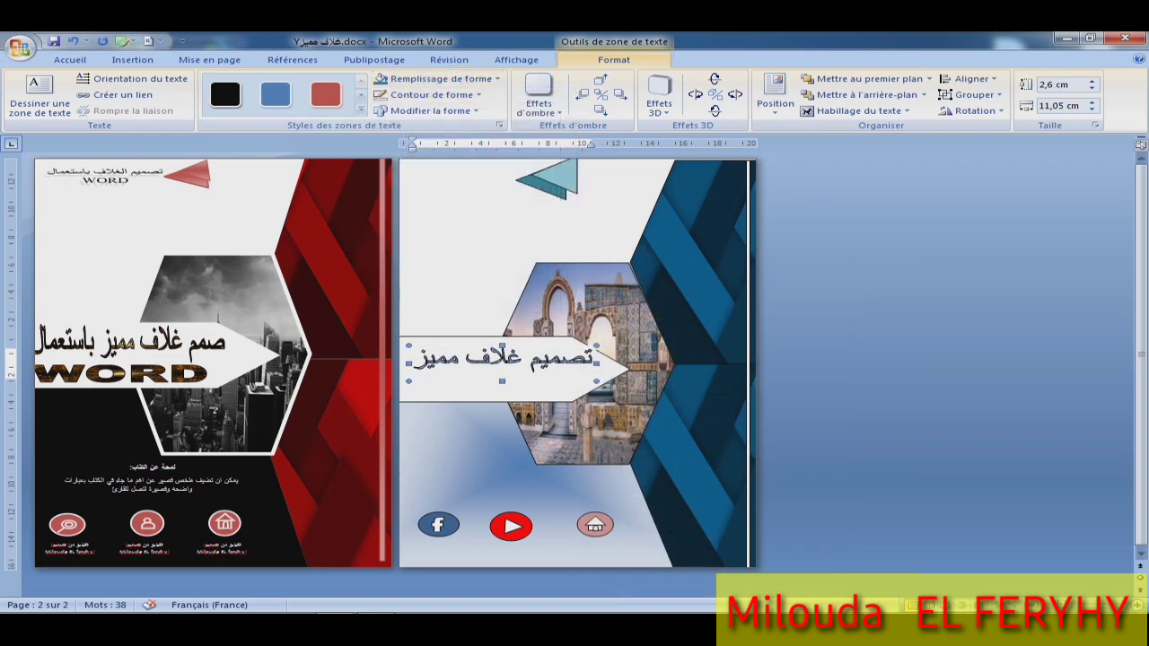
left_click_drag(595, 356, 413, 358)
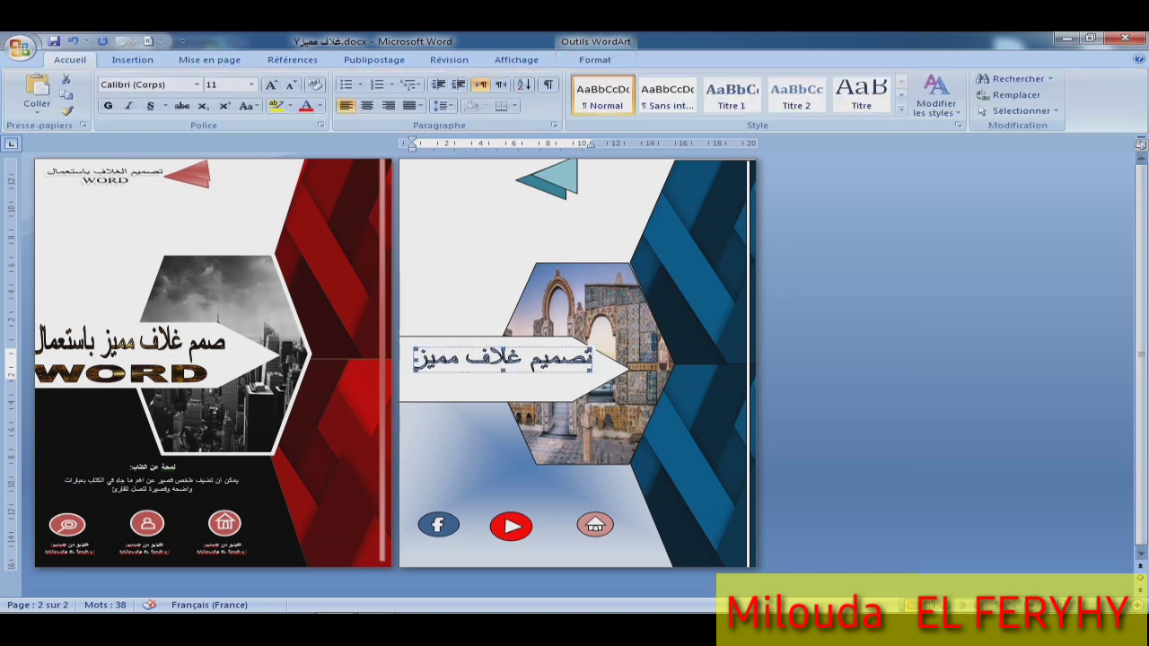
key("Escape")
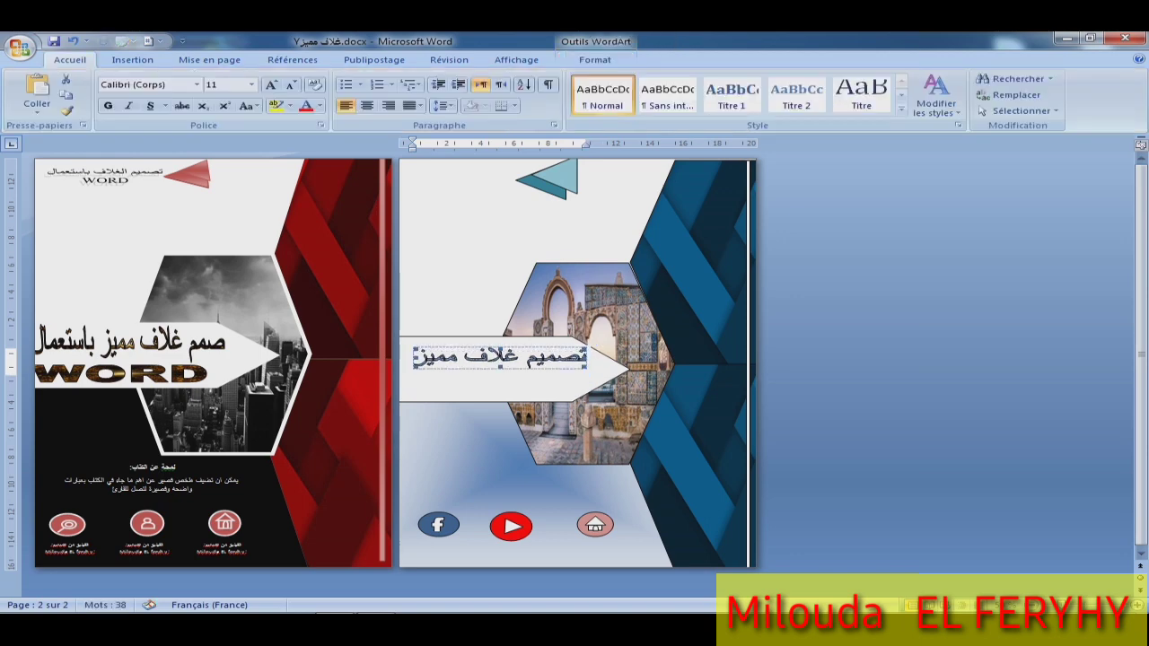
left_click(499, 371)
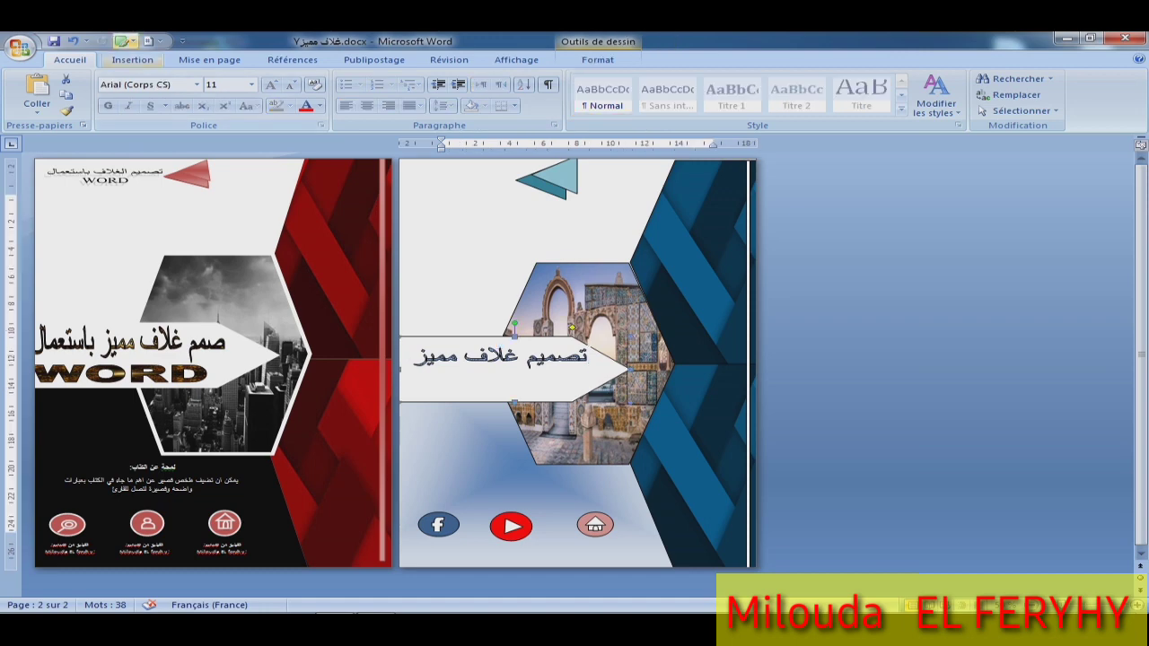
left_click(132, 59)
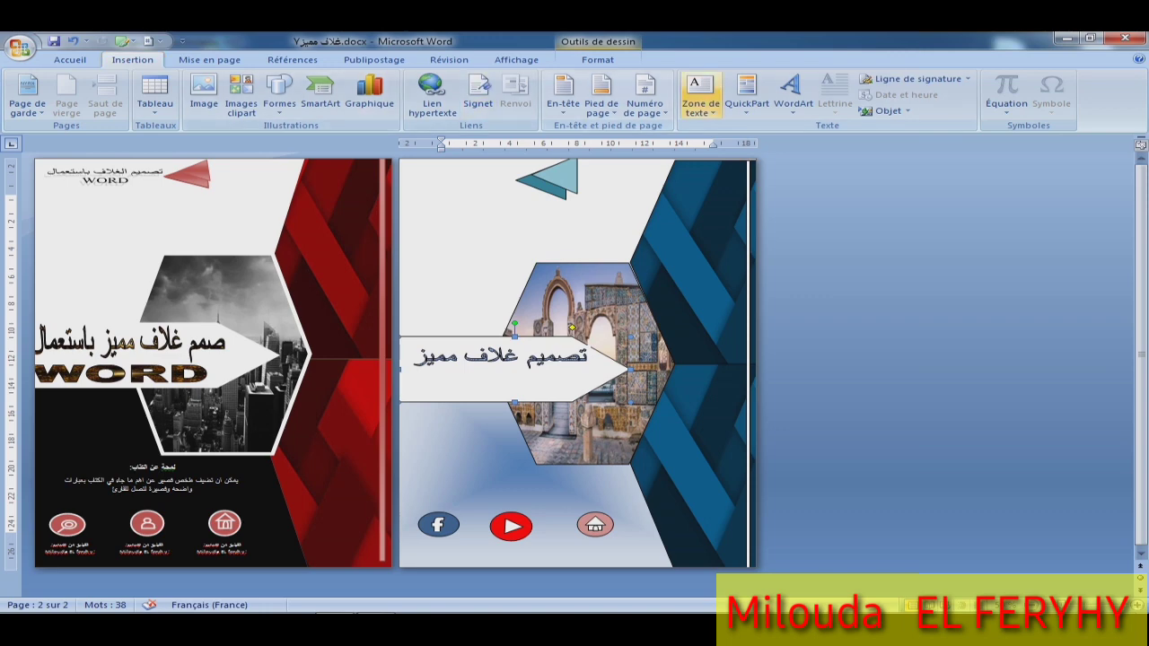
left_click(794, 95)
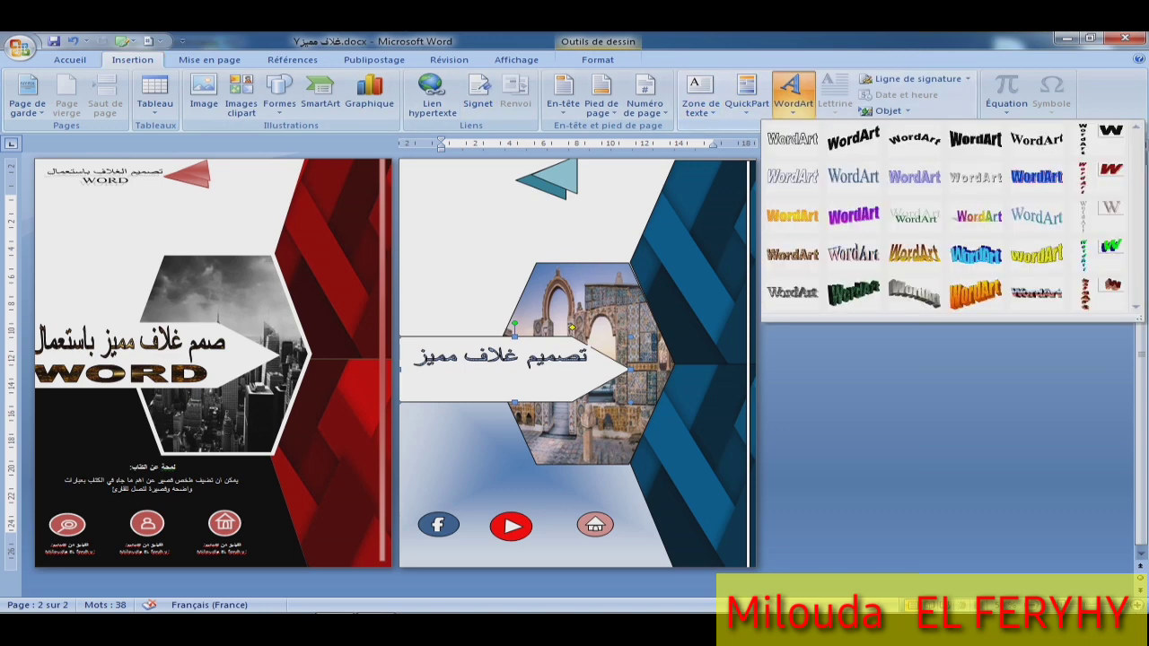
left_click(792, 176)
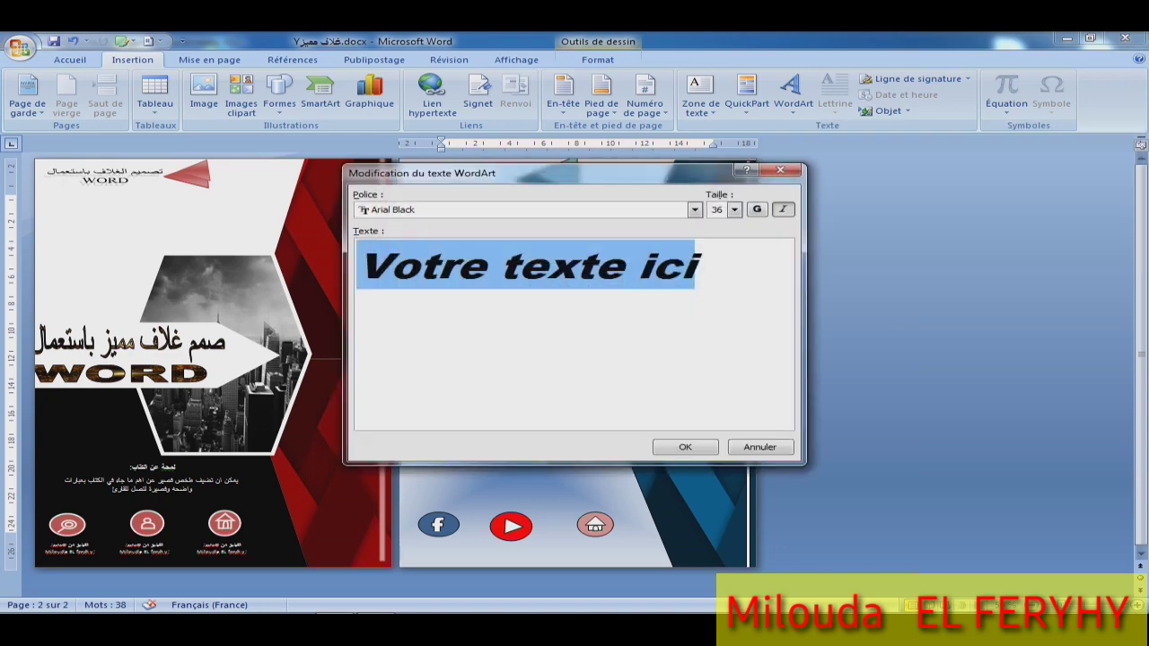
type("ئا")
key("BackSpace")
key("BackSpace")
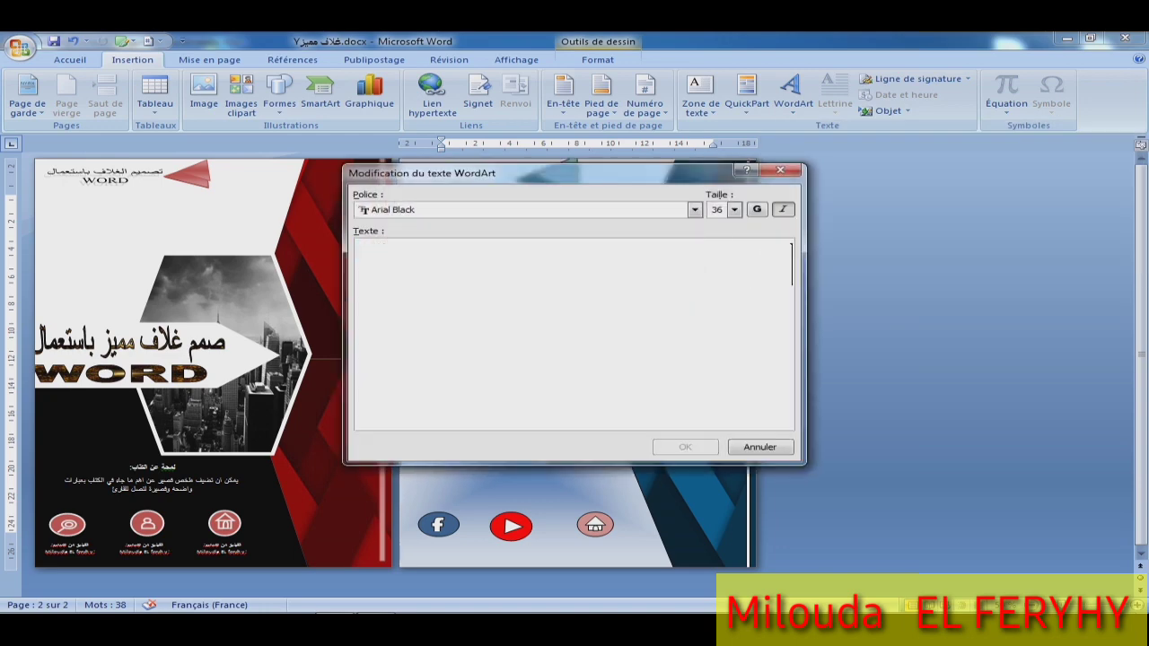
type("wo")
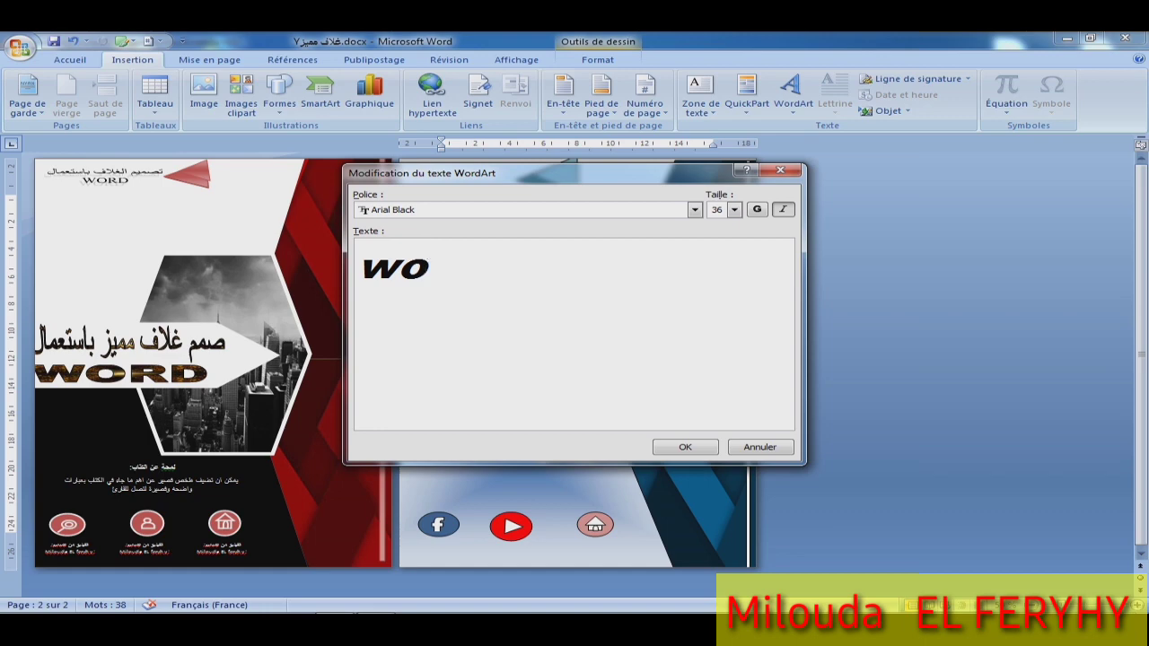
type("rd")
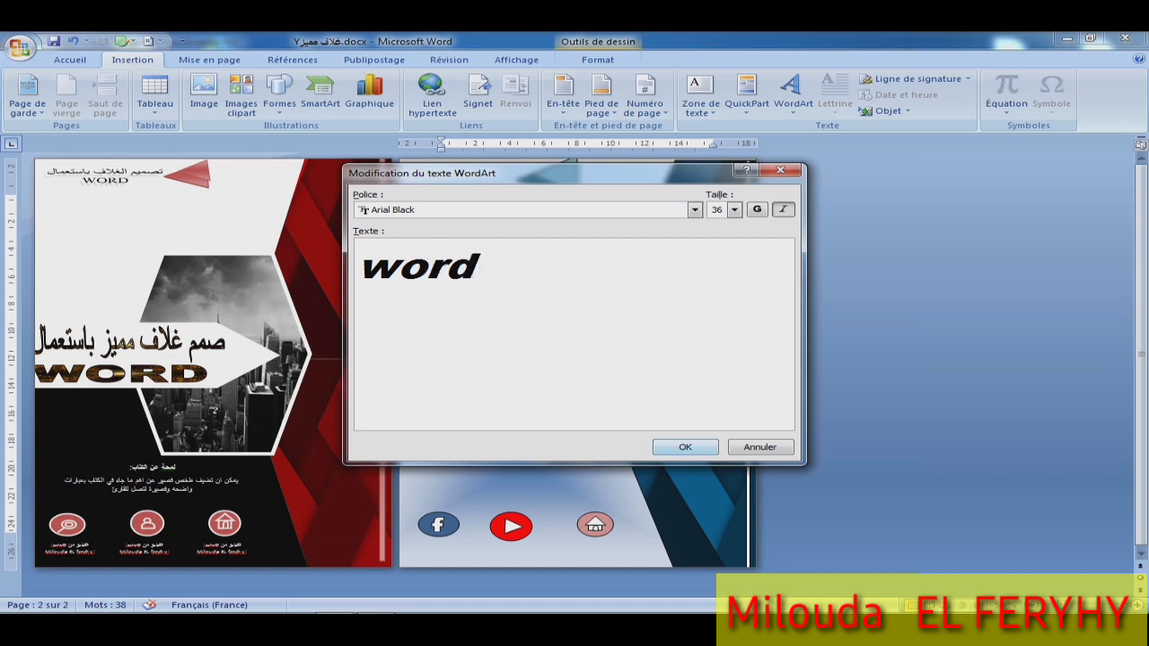
key("Return")
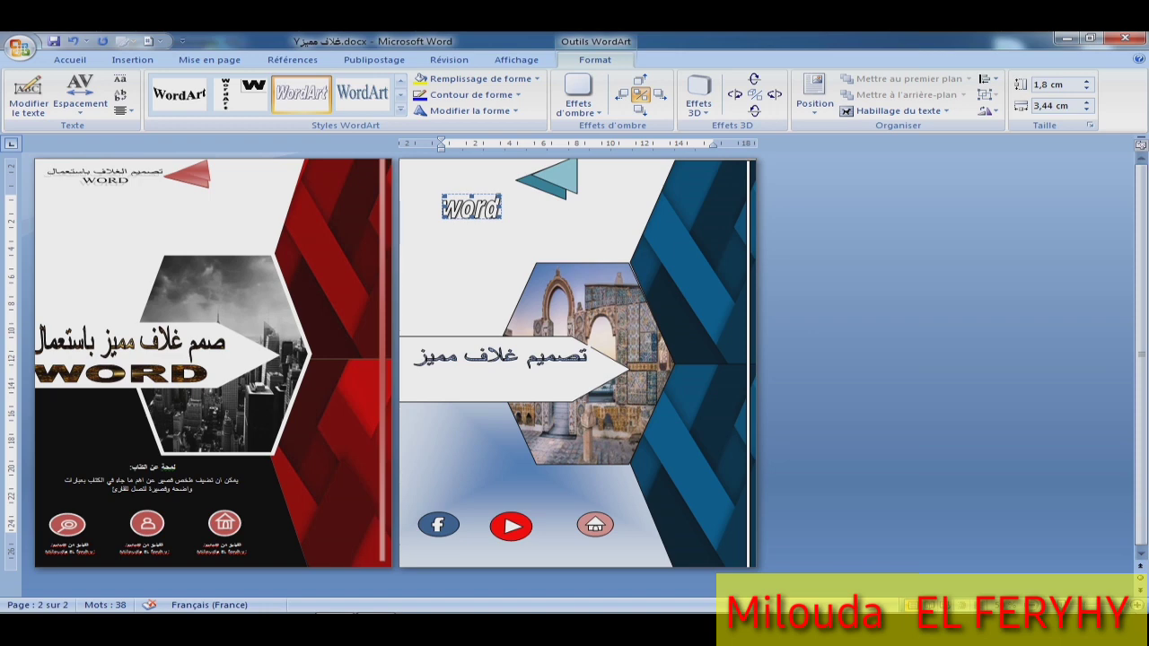
left_click_drag(472, 220, 471, 213)
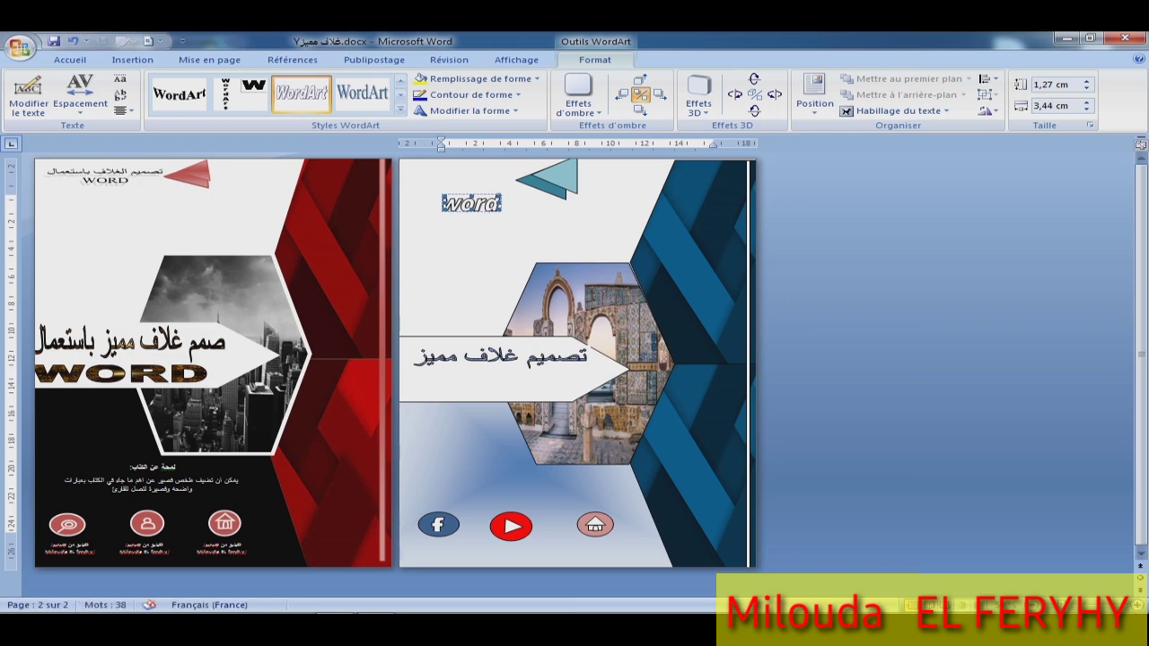
key("Delete")
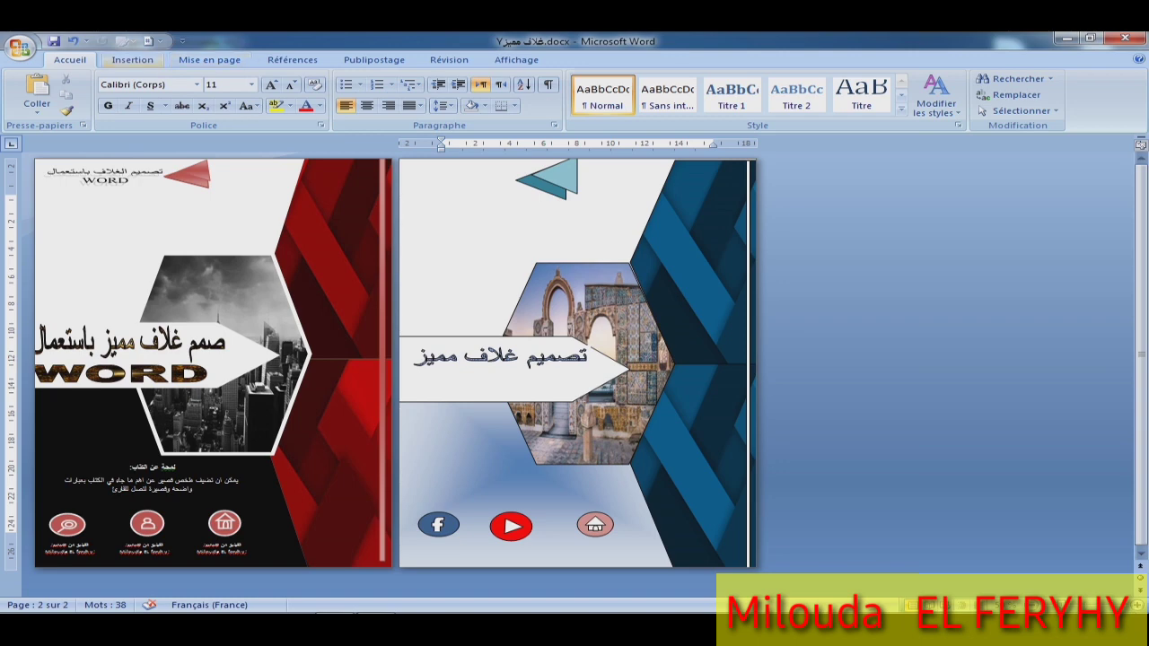
Insert a plain text box under the title on the arrow, widened to about 8.1 cm.
left_click(132, 59)
left_click(700, 95)
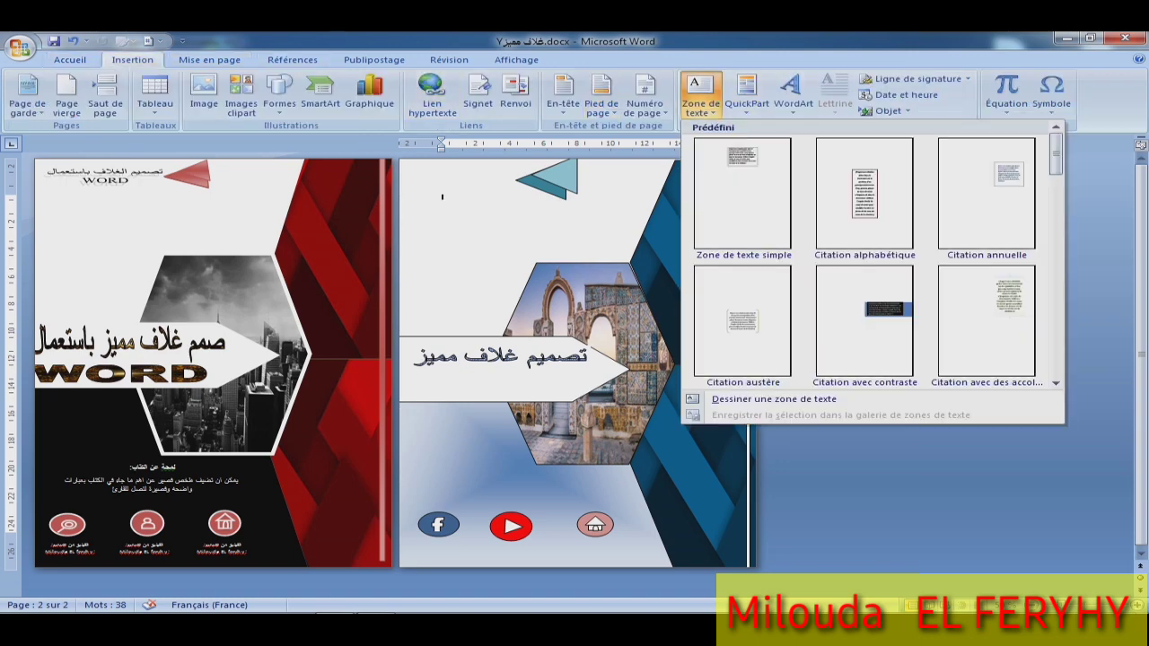
left_click(774, 399)
left_click(719, 401)
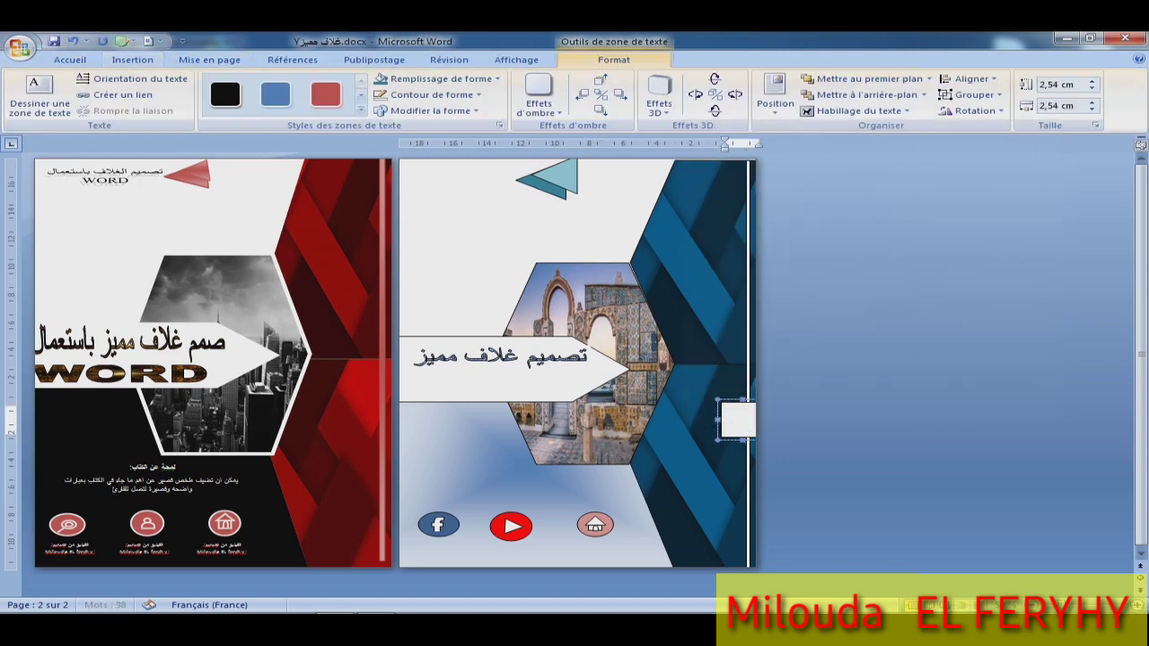
left_click(500, 357)
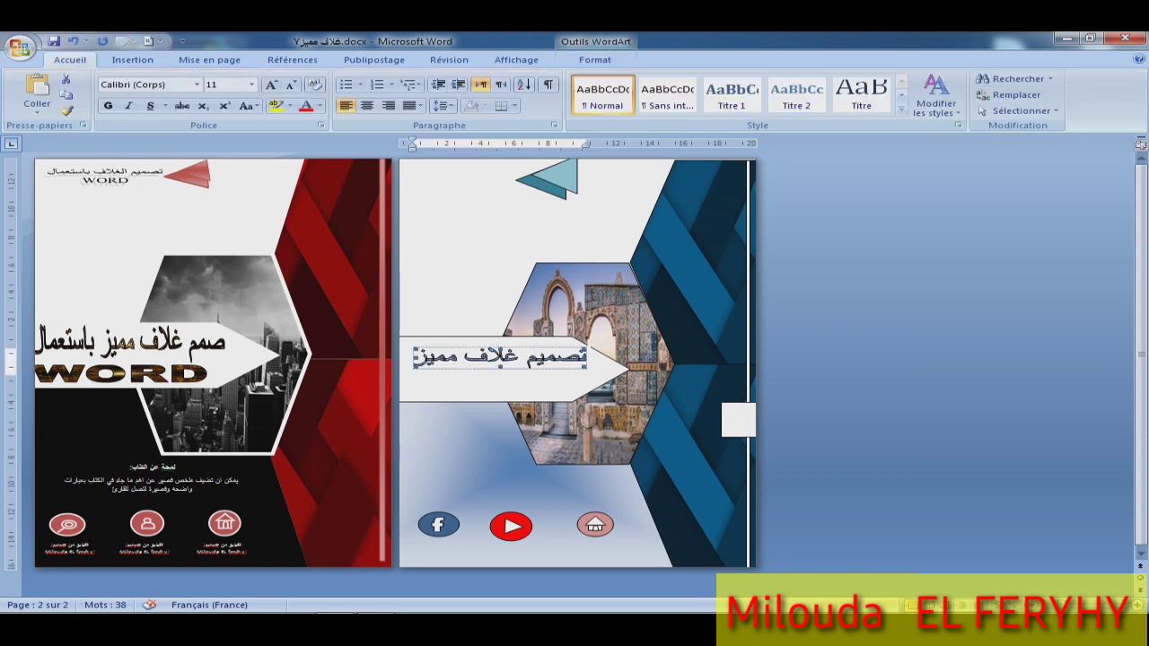
left_click(738, 419)
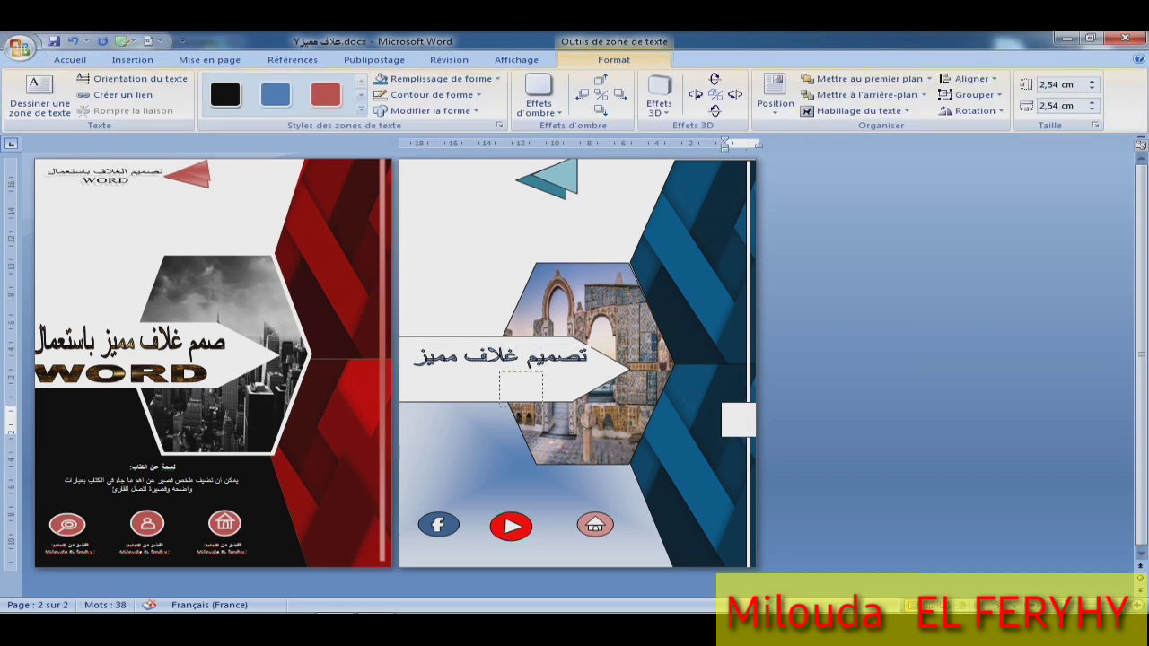
mouse_move(516, 389)
left_mouse_down()
mouse_move(488, 381)
mouse_move(562, 383)
left_mouse_up()
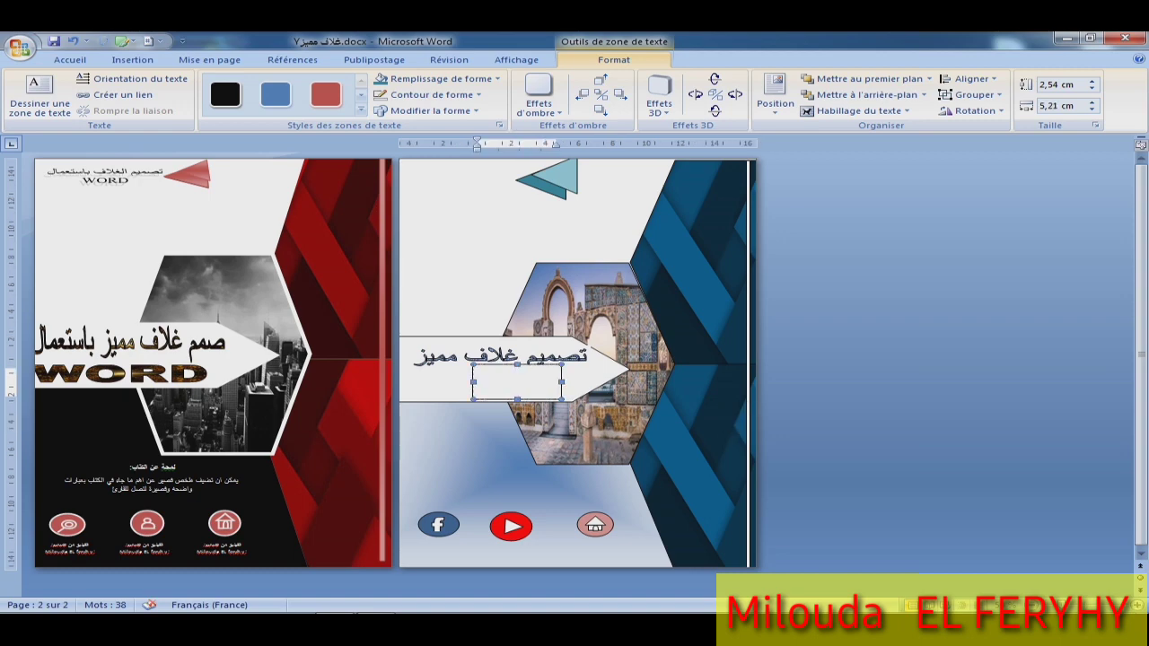
left_click_drag(473, 383, 422, 382)
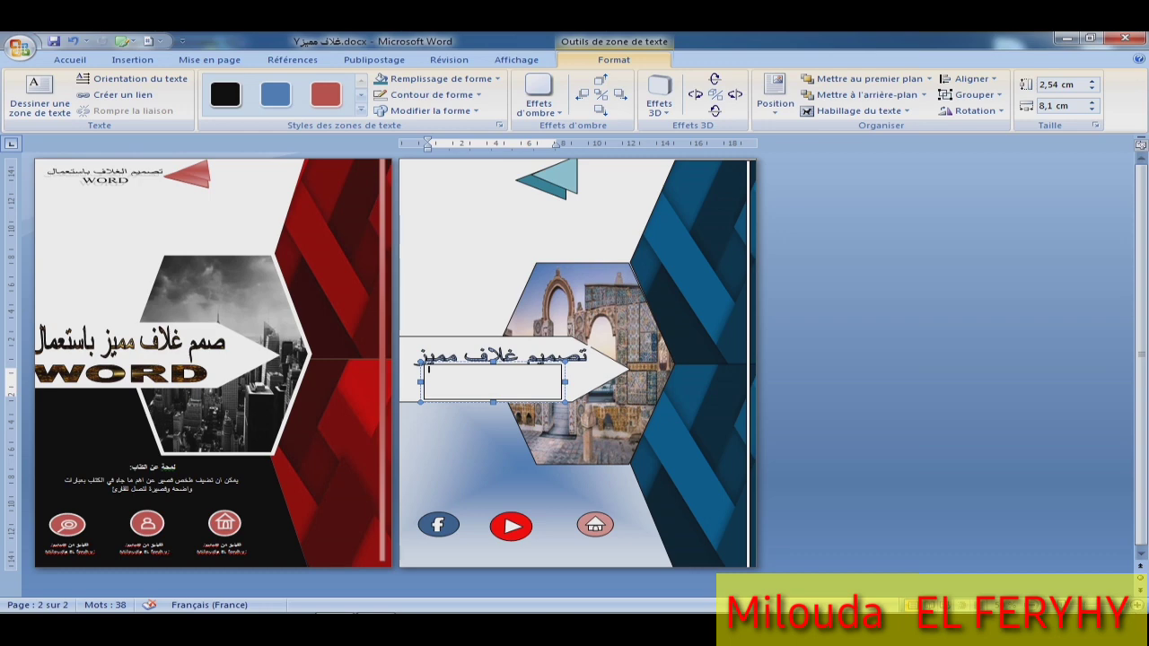
Type 'word' in the new text box and select it.
type("word")
key("alt")
key("l")
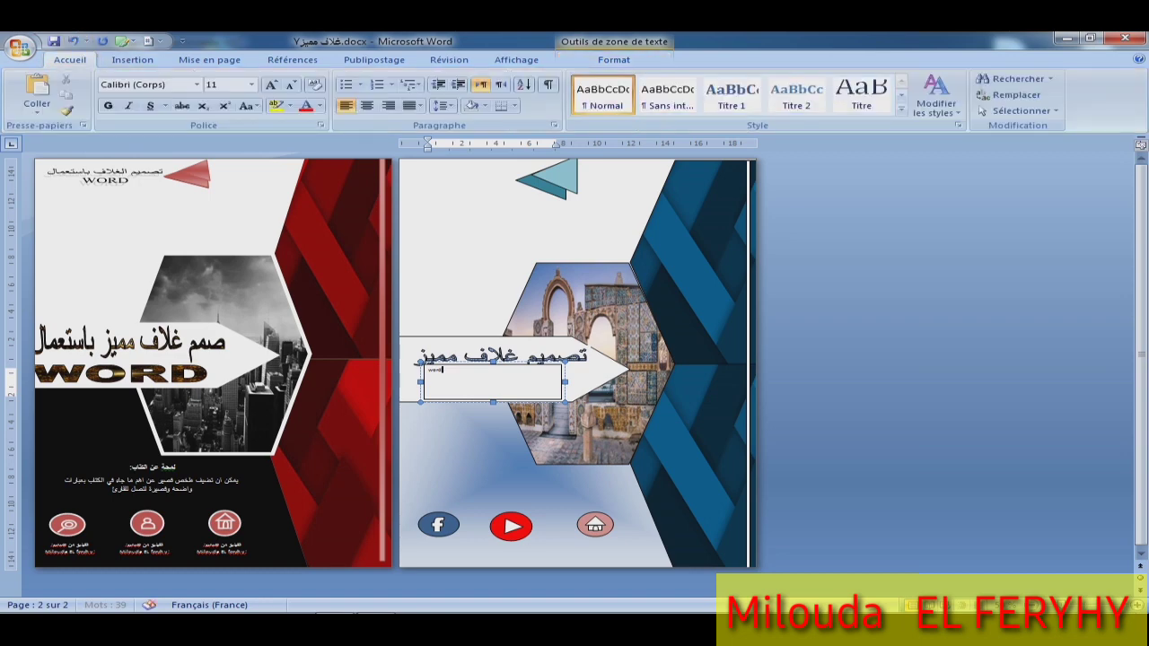
key("ctrl+a")
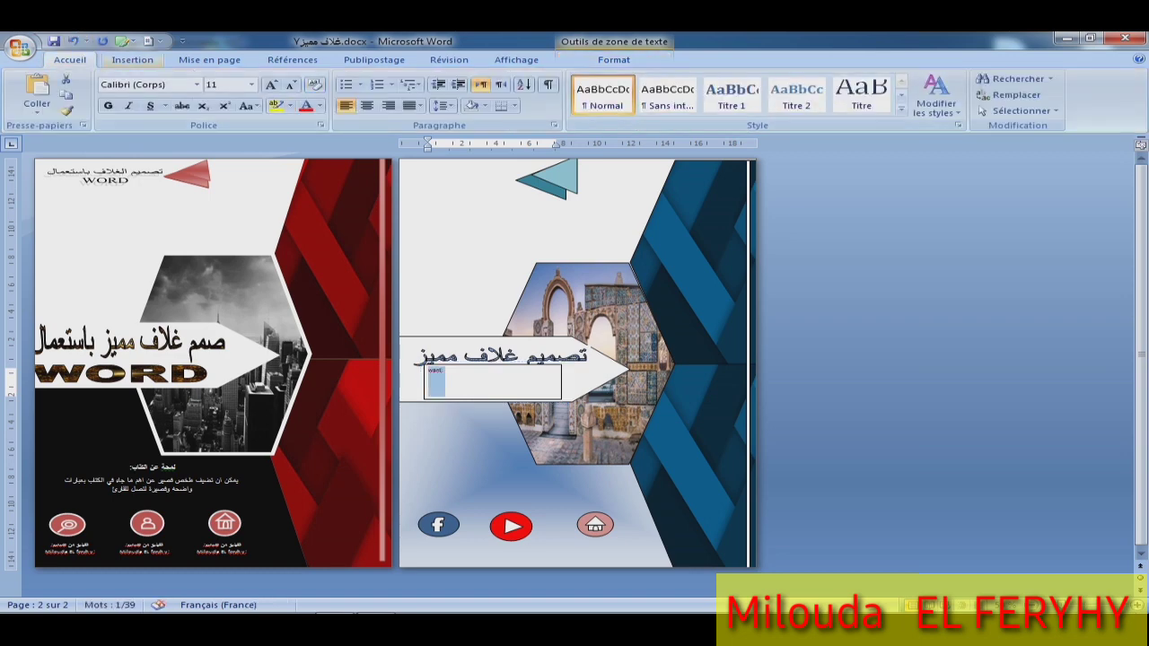
Turn the selected 'word' into WordArt using a gallery style.
left_click(132, 59)
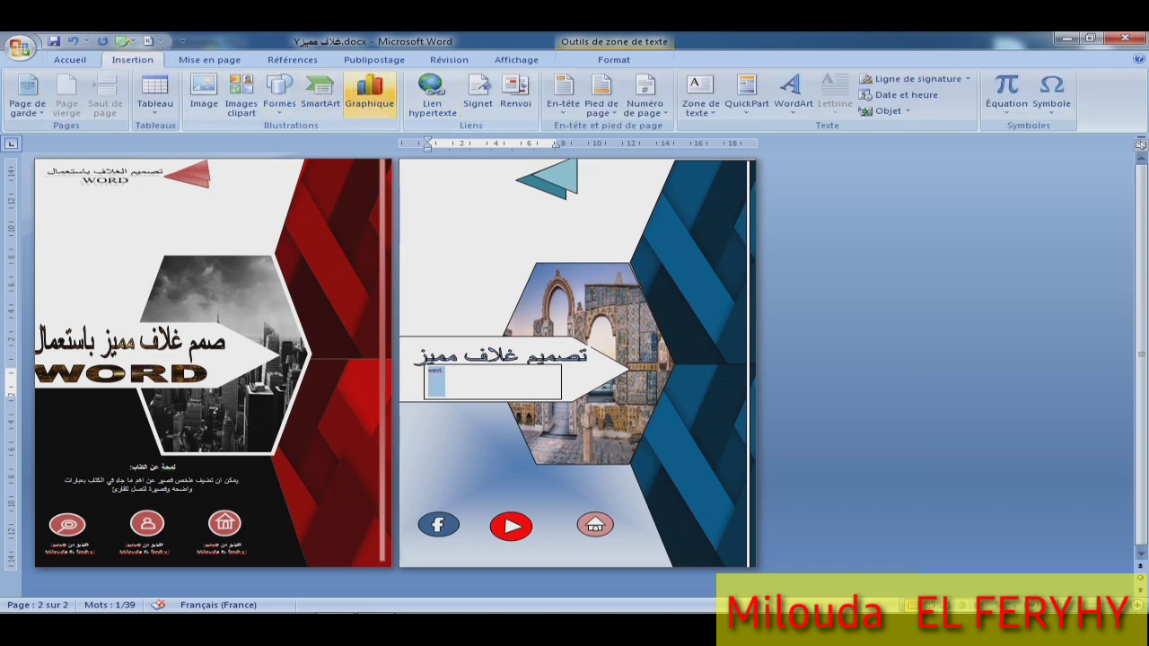
left_click(790, 89)
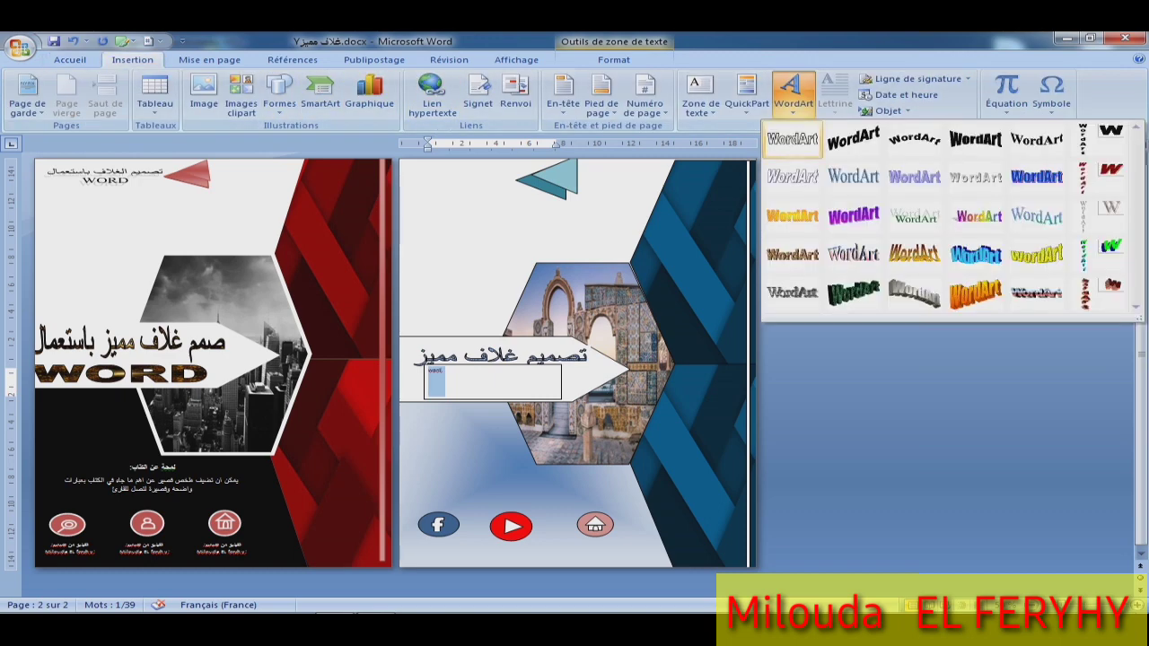
left_click(793, 177)
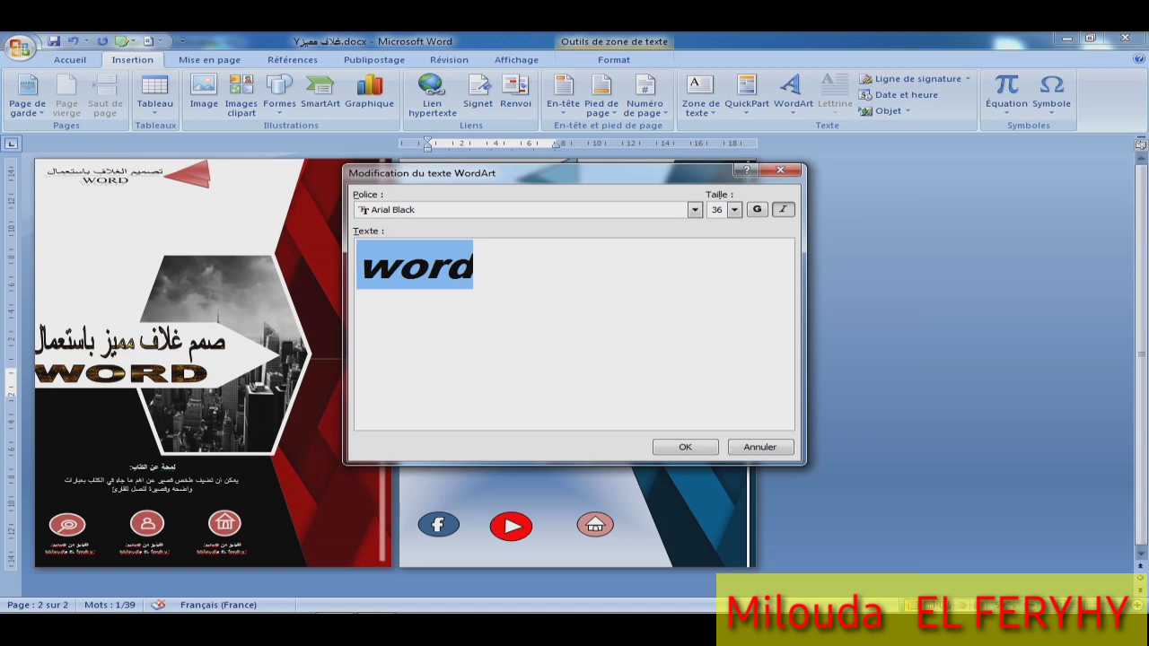
left_click(685, 447)
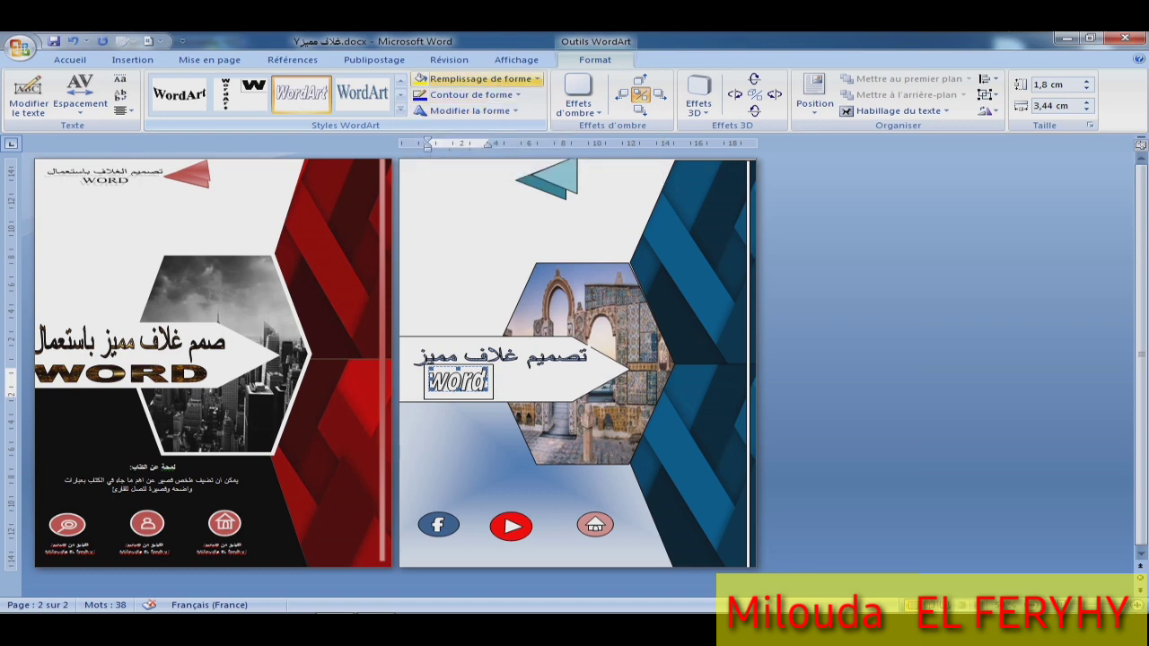
Fill the 'word' WordArt with the crumpled brown paper texture.
left_click(481, 79)
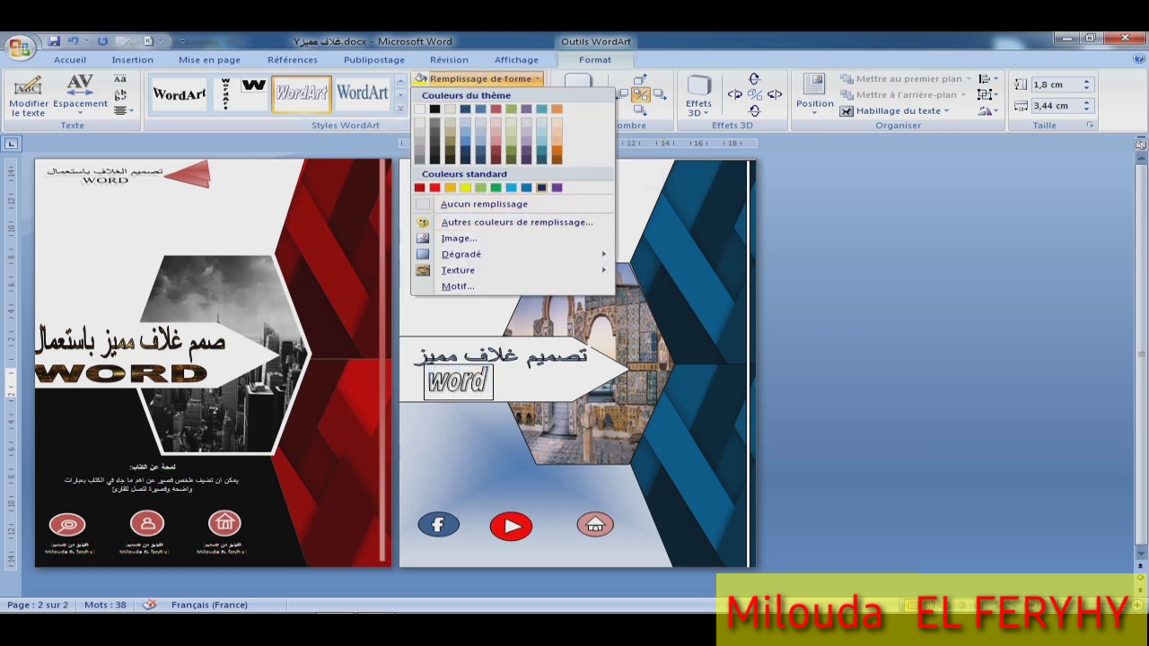
mouse_move(467, 270)
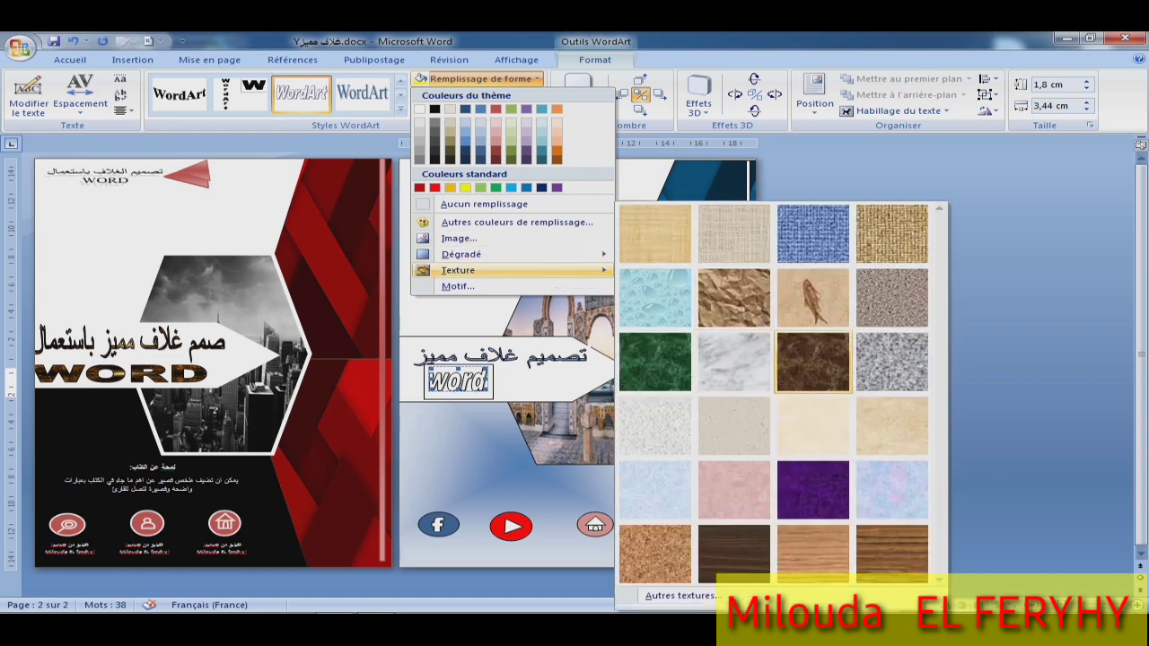
left_click(734, 297)
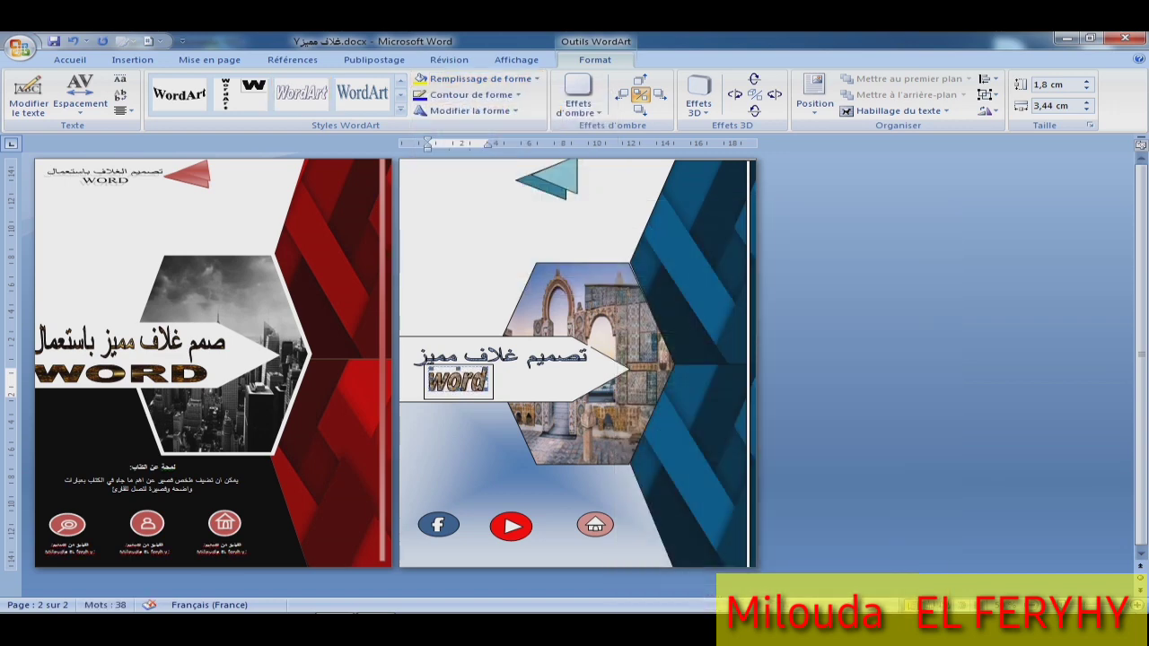
Set the WordArt box outline to Sans contour, then deselect it.
left_click(490, 382)
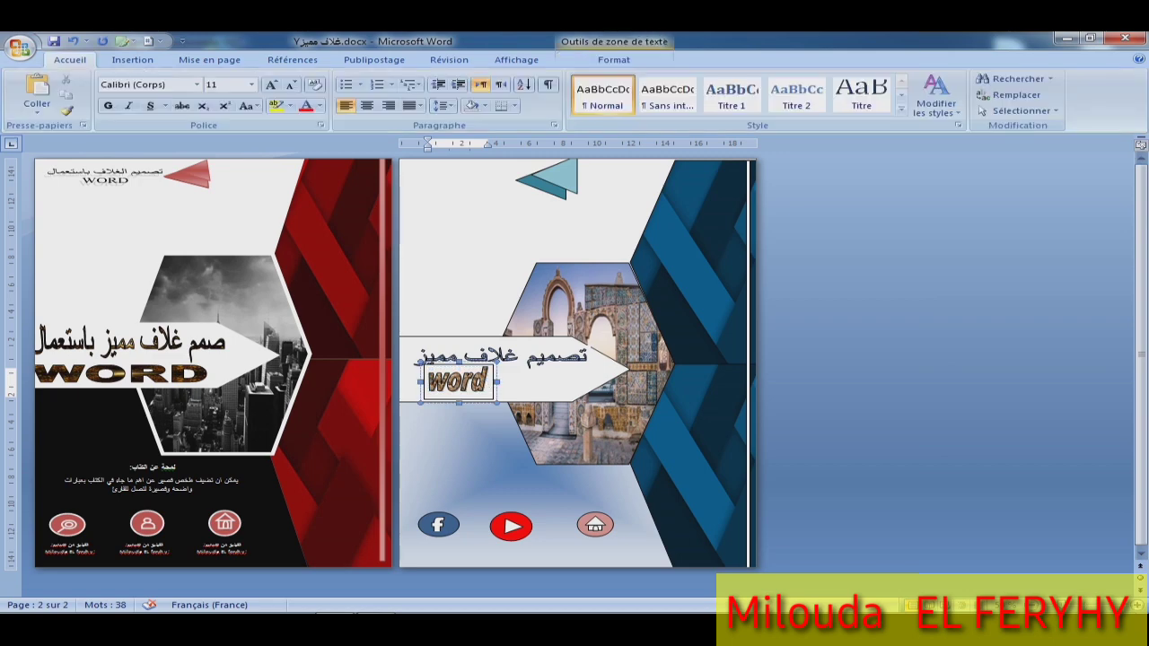
key("ctrl+a")
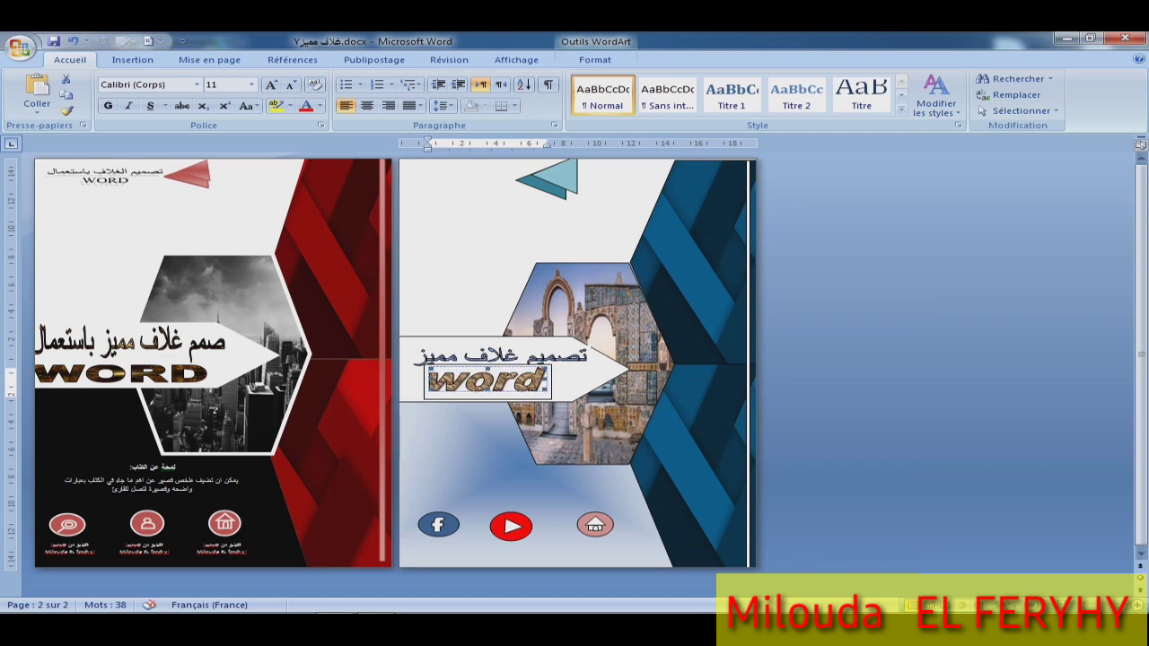
left_click(550, 384)
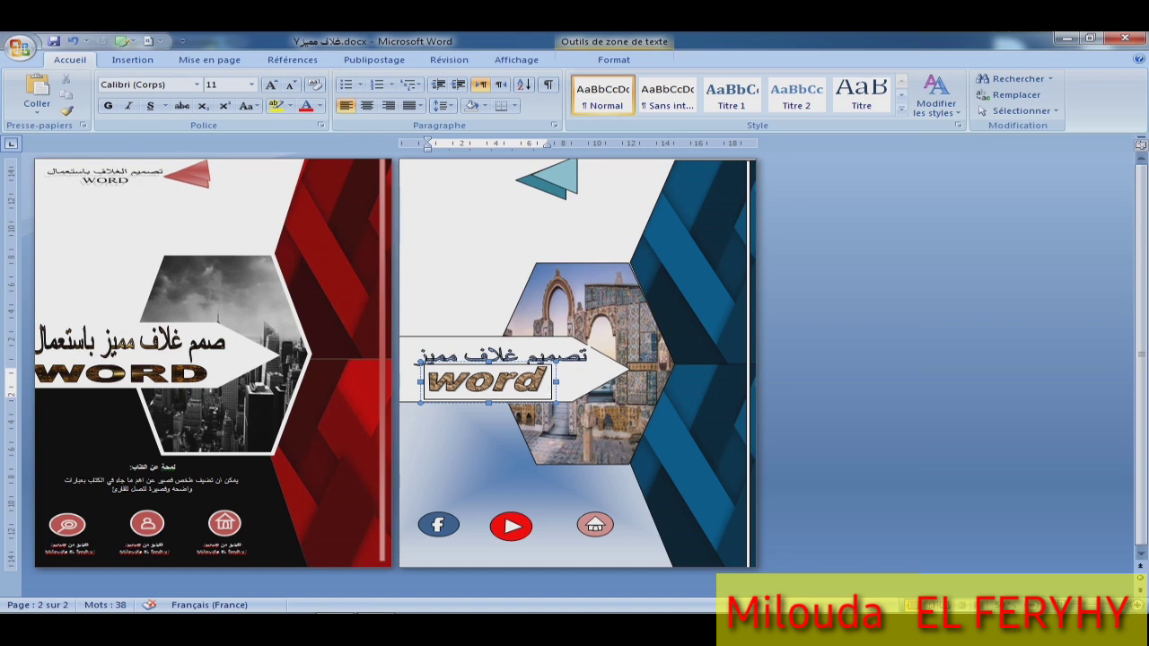
left_click(615, 59)
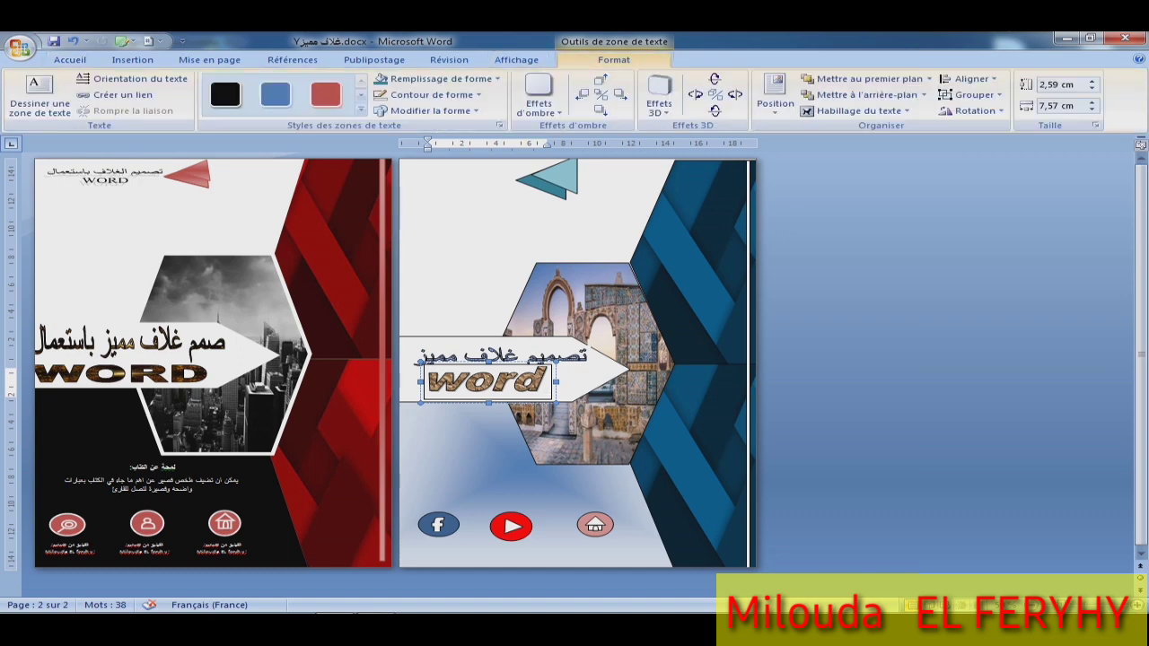
left_click(431, 95)
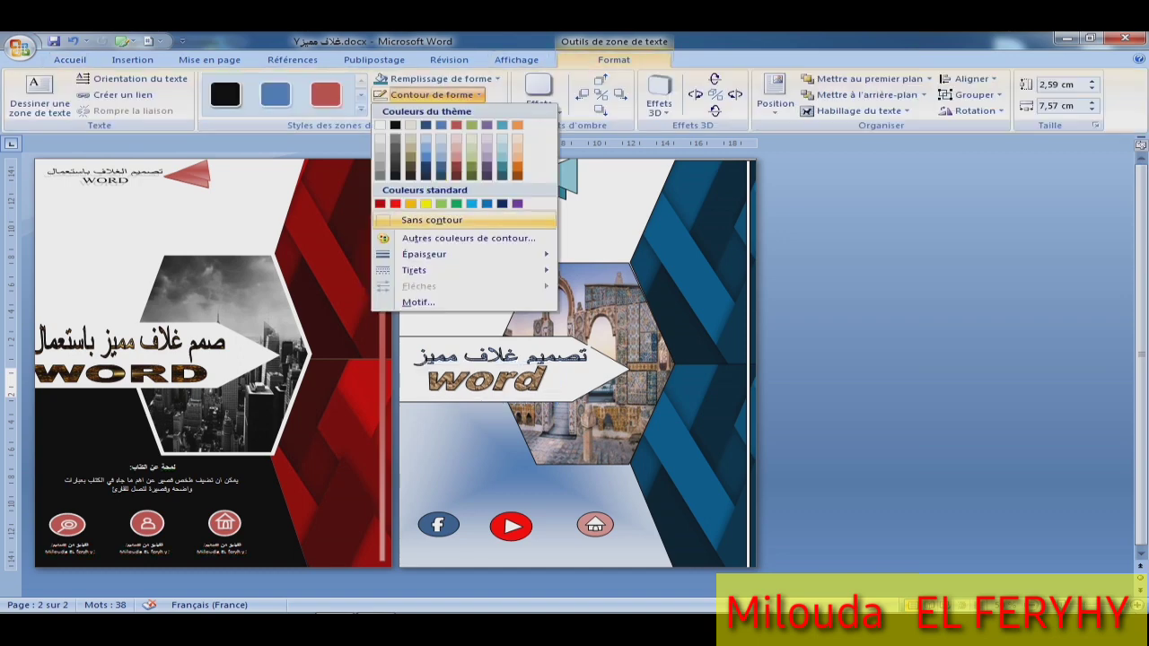
left_click(420, 218)
left_click(584, 431)
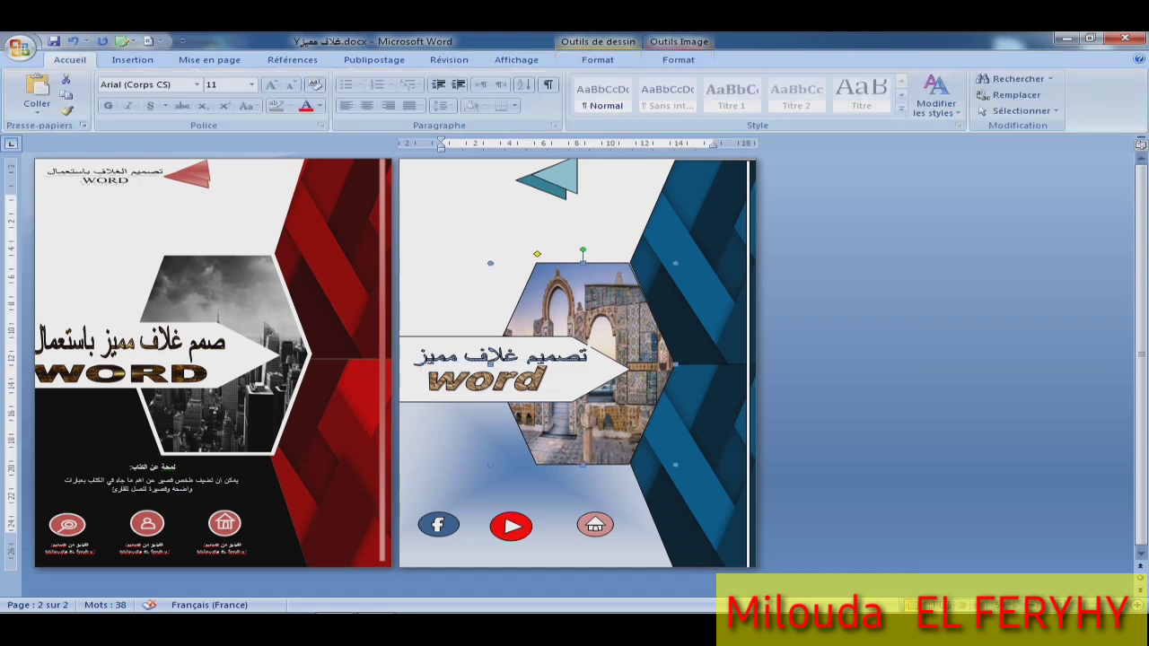
left_click(442, 196)
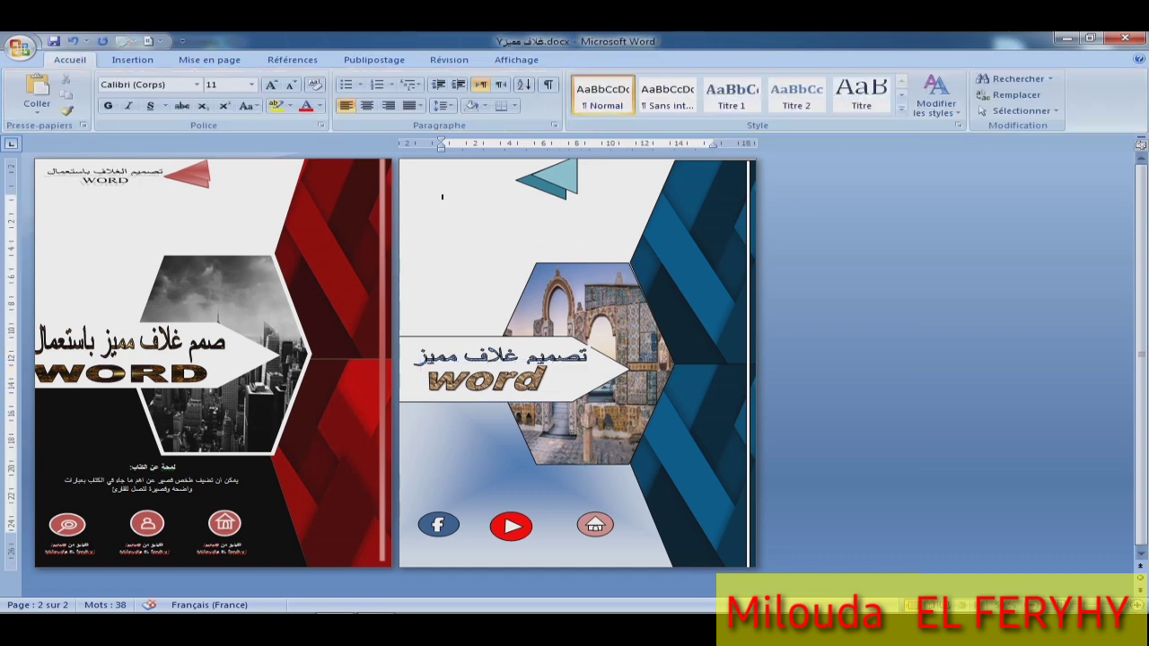
Draw a new text box at the top-left of the blue cover page.
left_click(132, 59)
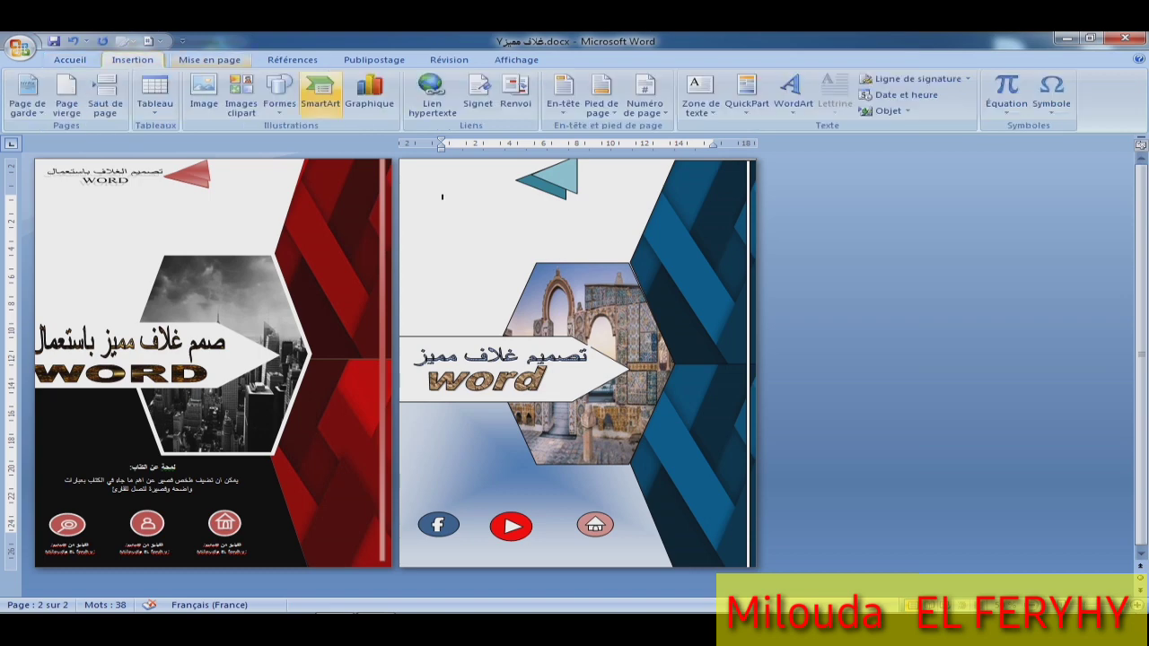
left_click(701, 99)
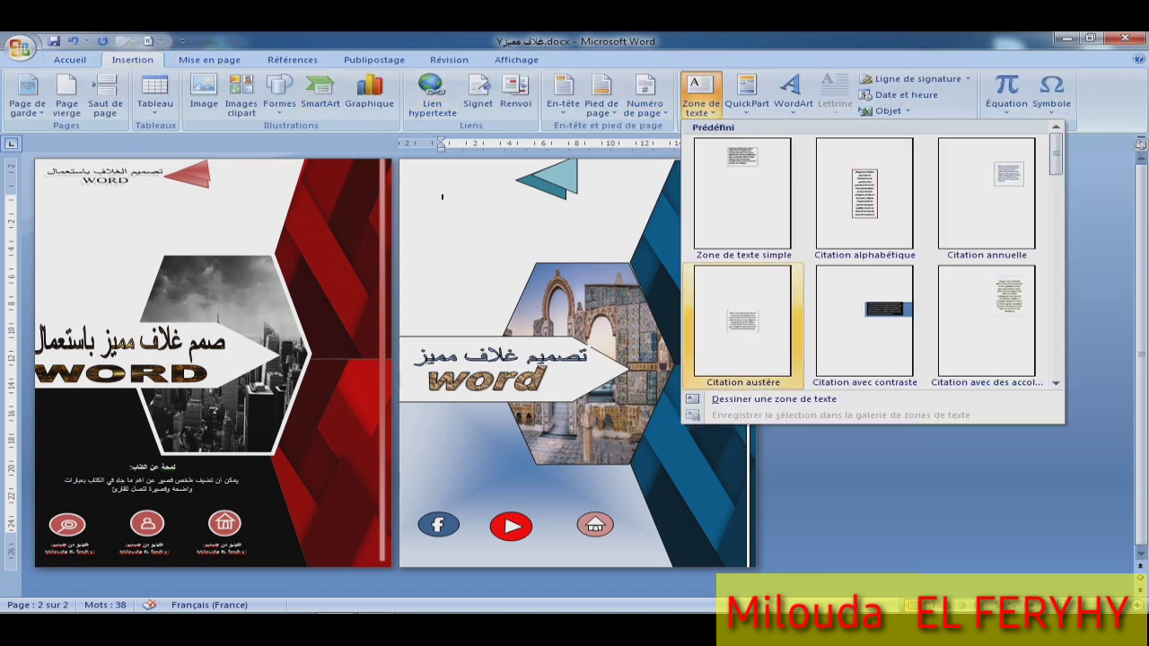
left_click(774, 399)
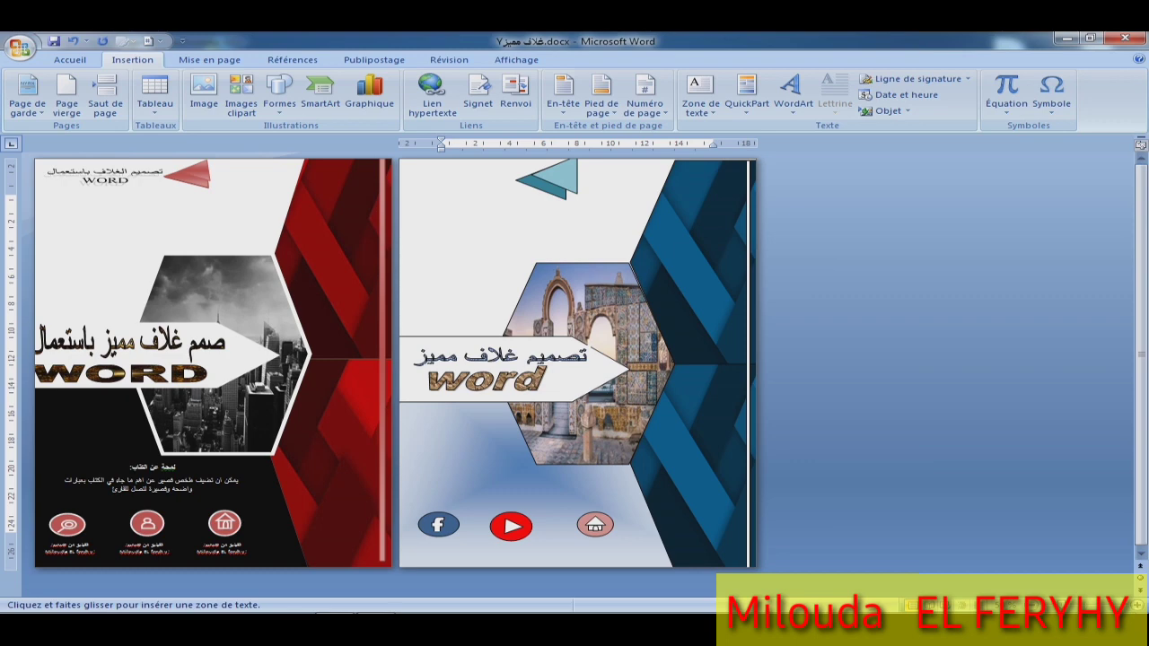
left_click_drag(508, 168, 404, 207)
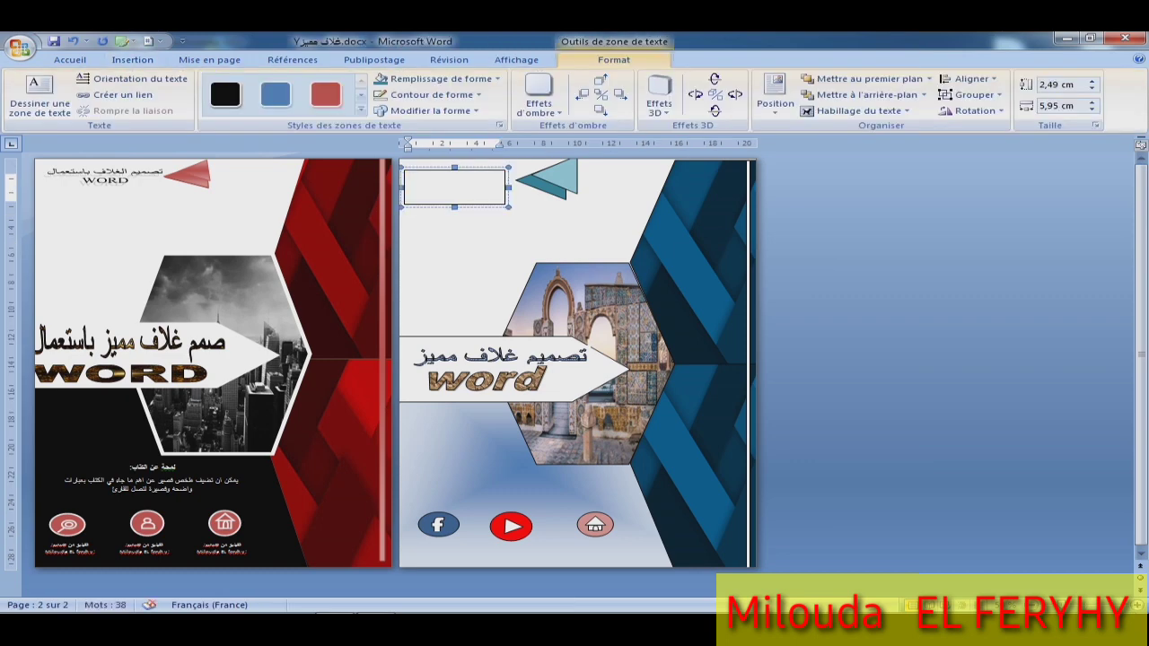
Type 'تصميم غلاف باستعمال' with 'word' on a second line, then select all the box text.
type("ا")
key("alt+shift")
type("تصم")
type("يم غلاف")
type(" باستعمال")
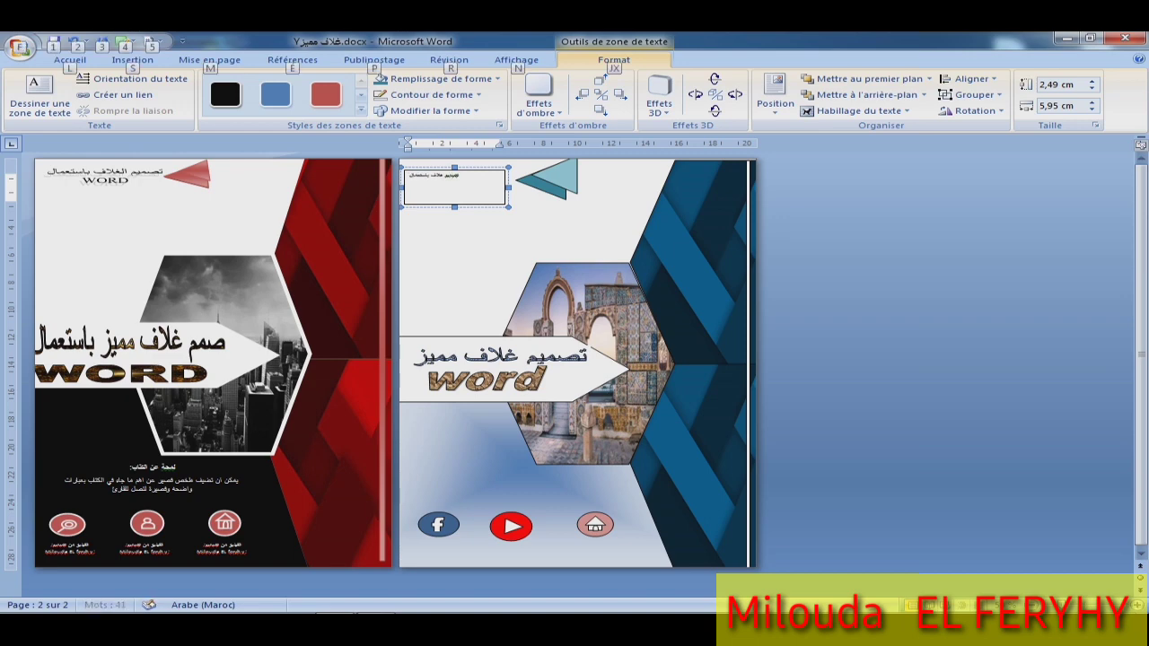
key("alt+o")
key("f")
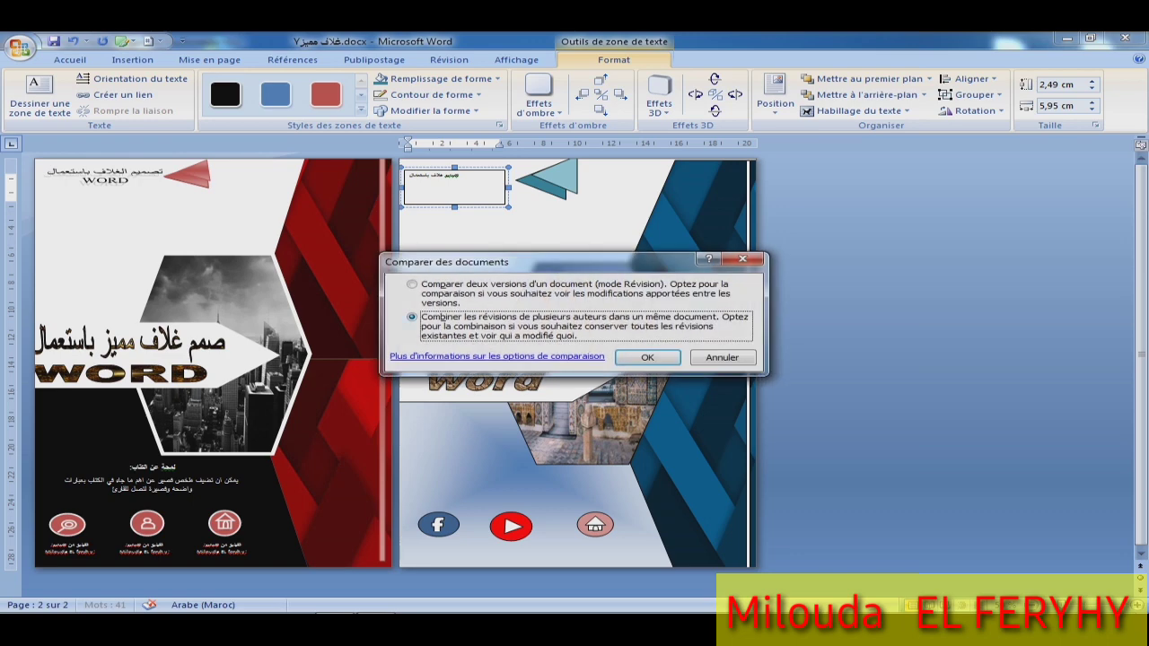
key("Escape")
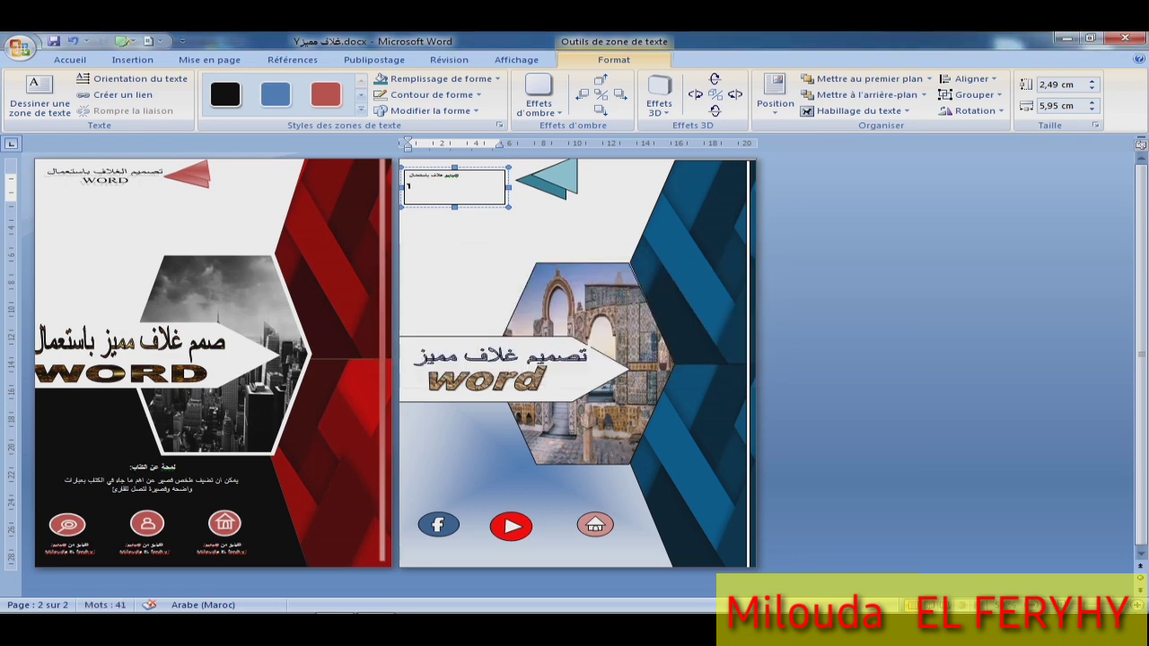
key("Return")
key("alt+shift")
type("word")
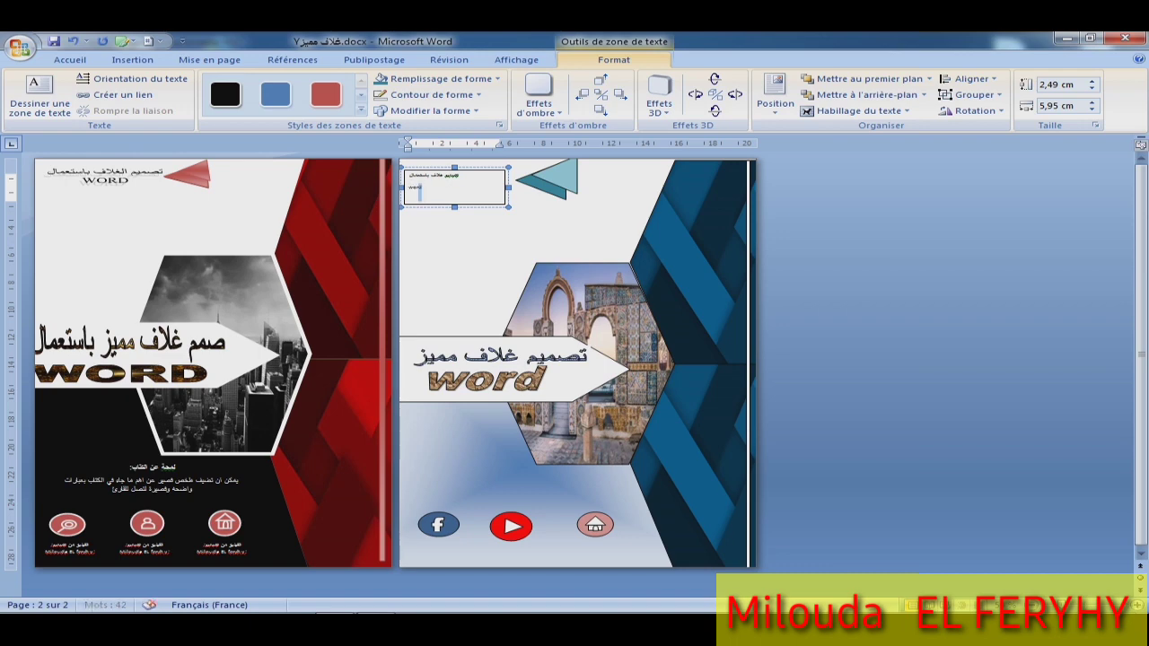
key("ctrl+a")
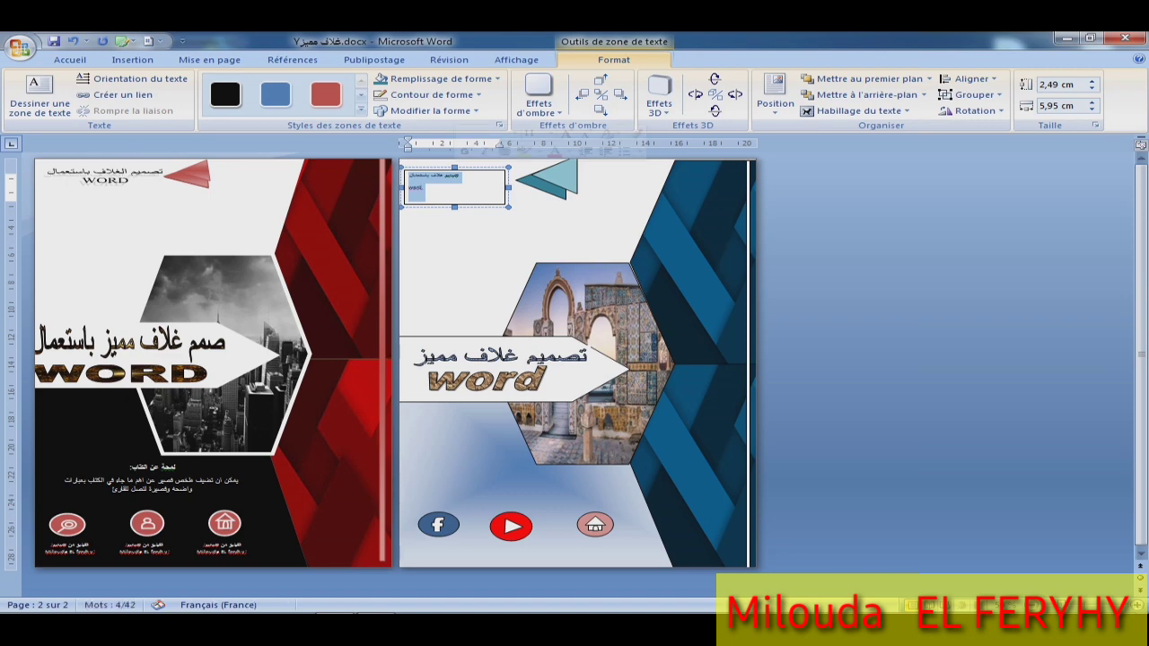
key("alt+shift")
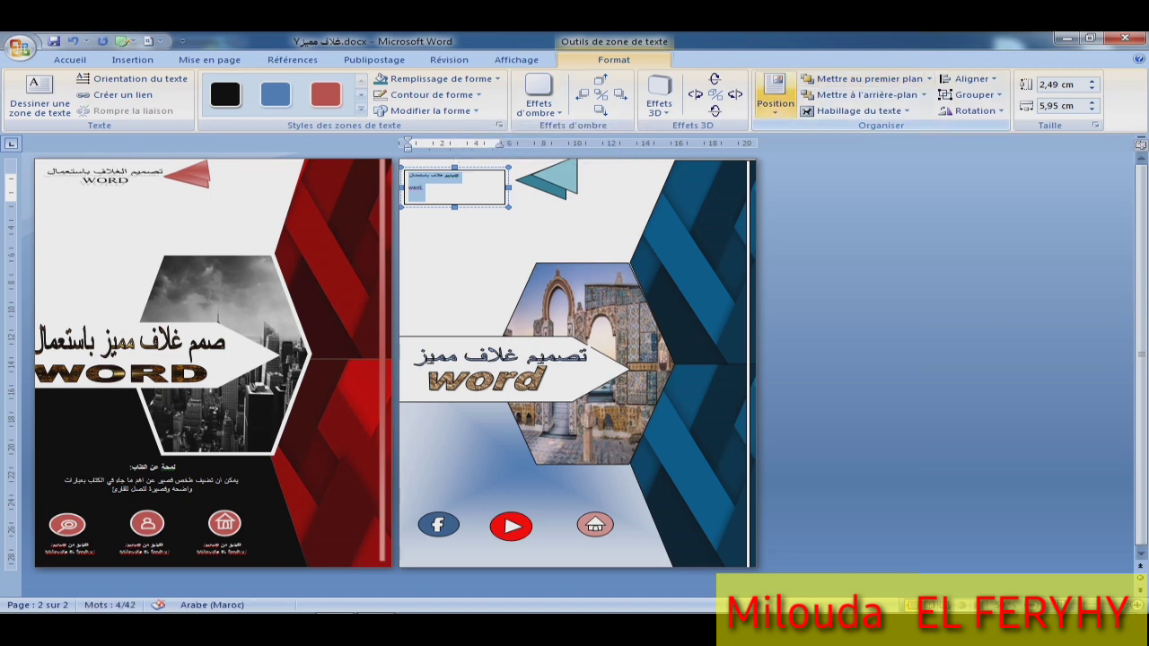
left_click(132, 59)
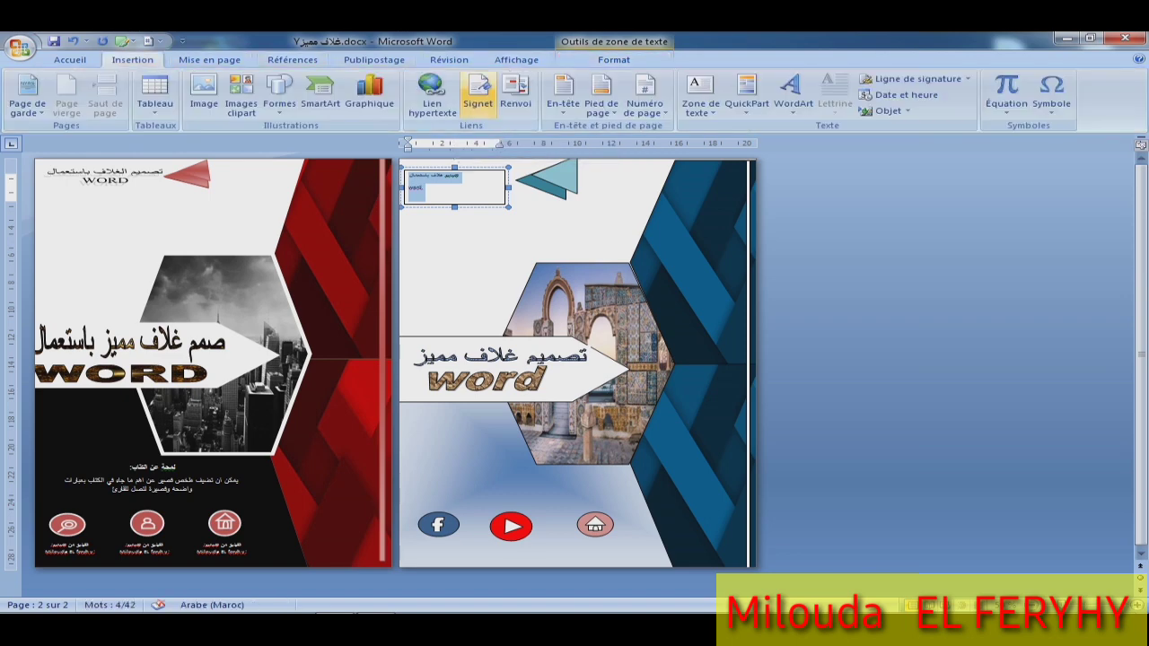
Convert the top-left caption to WordArt and apply the green WordArt style.
left_click(793, 90)
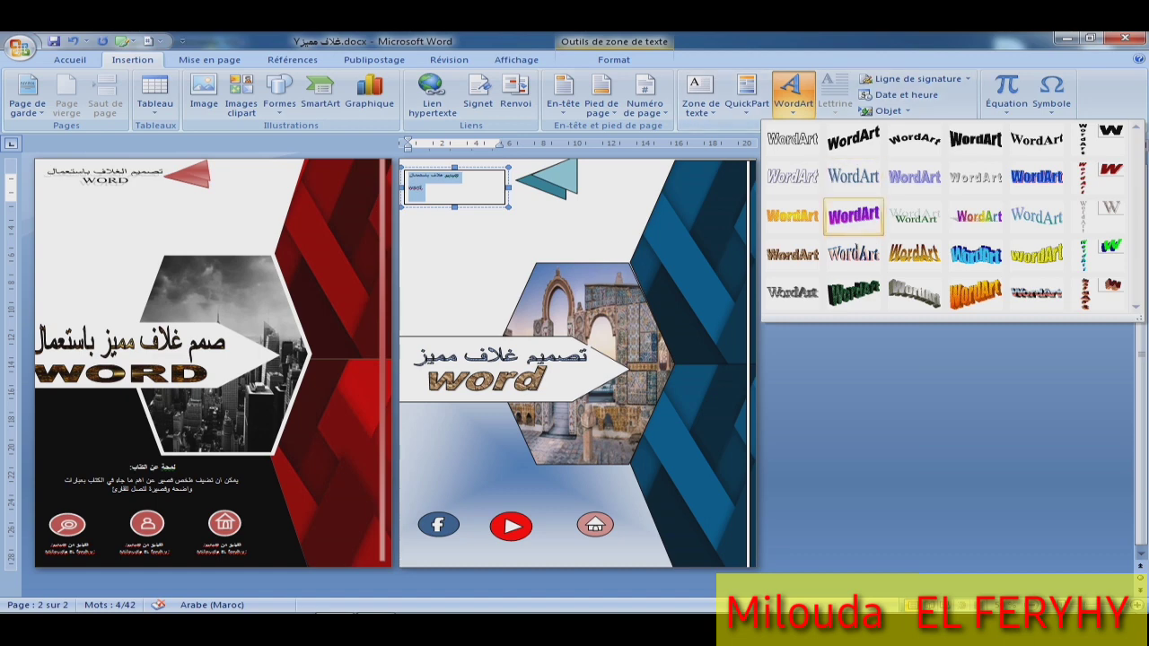
left_click(853, 177)
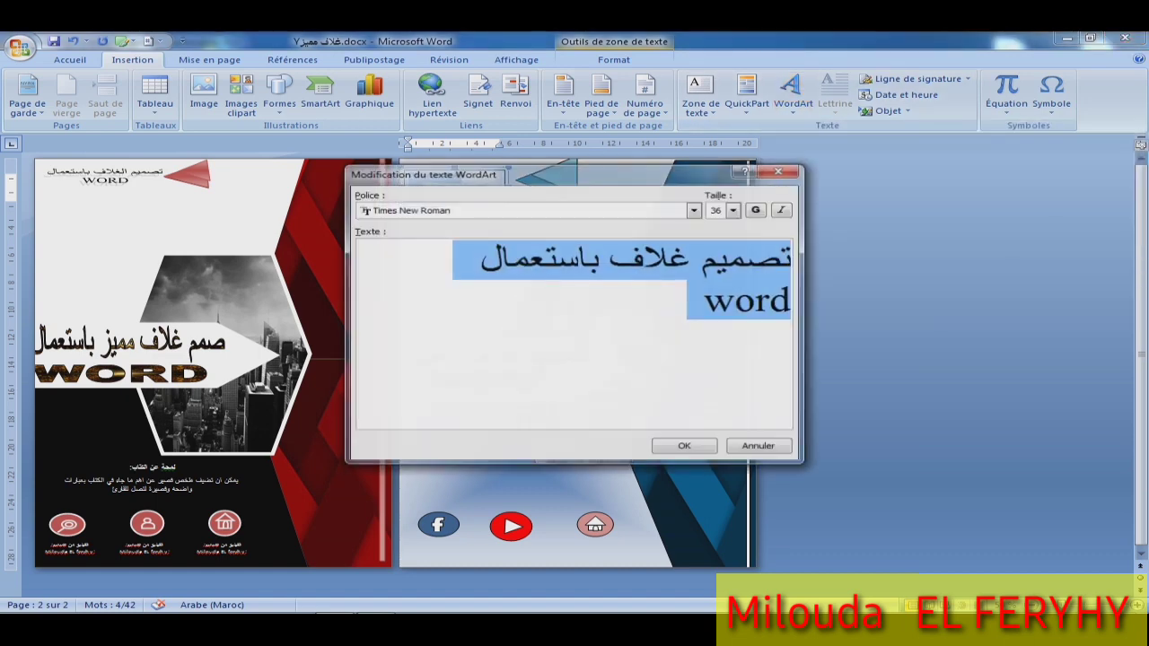
left_click(685, 447)
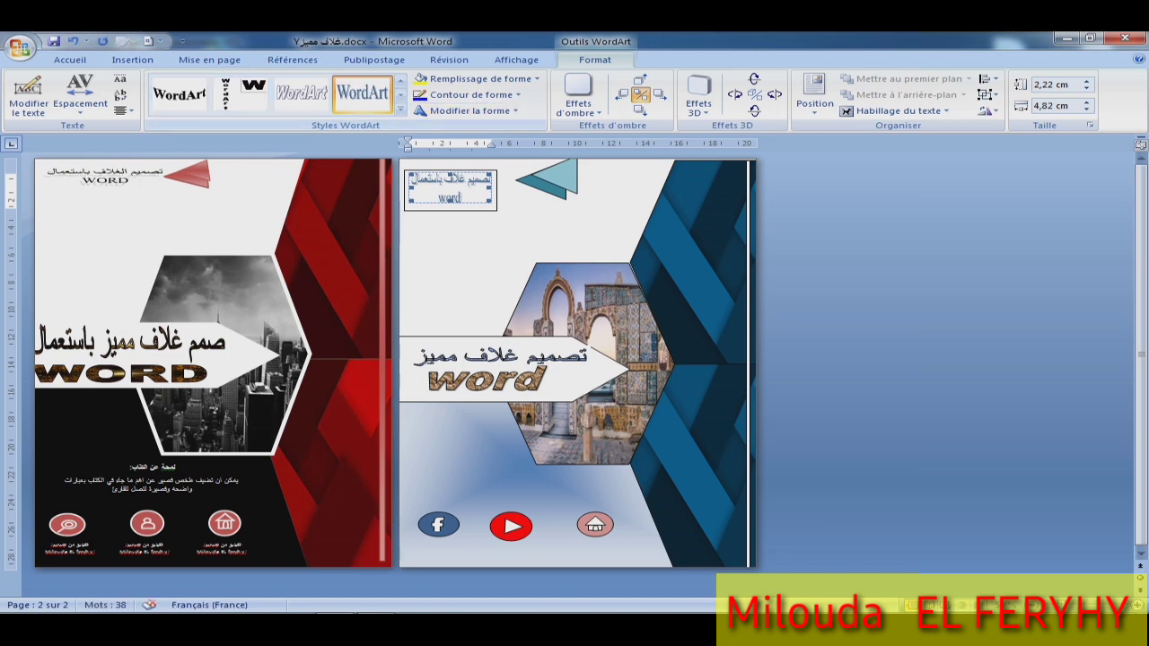
left_click(401, 110)
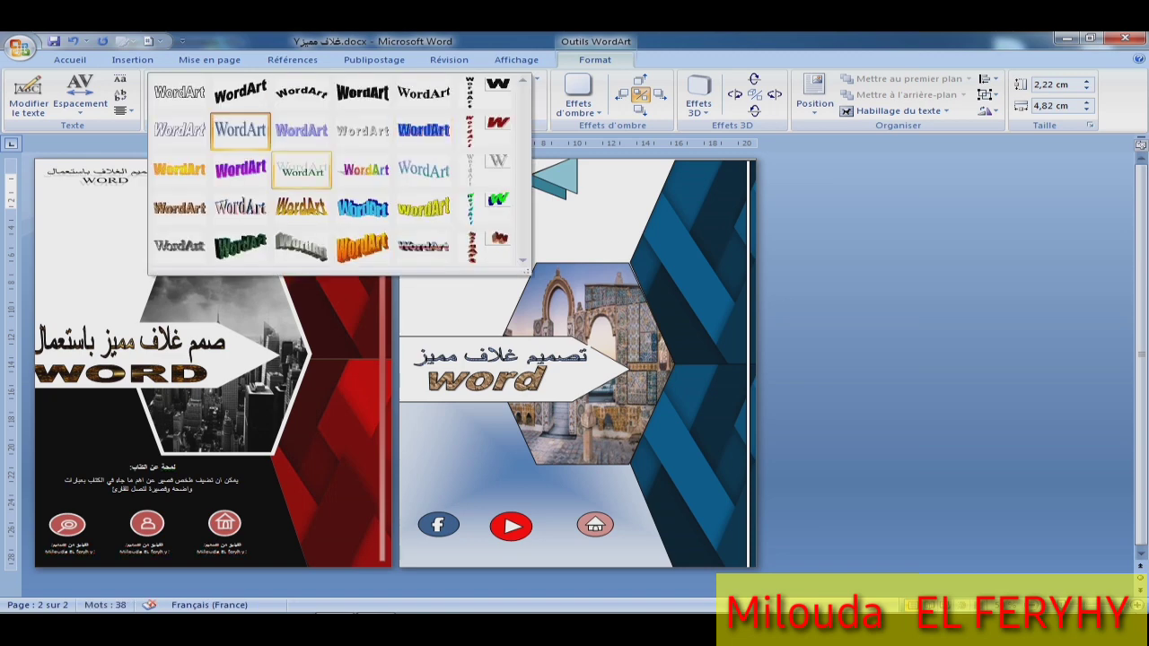
left_click(302, 170)
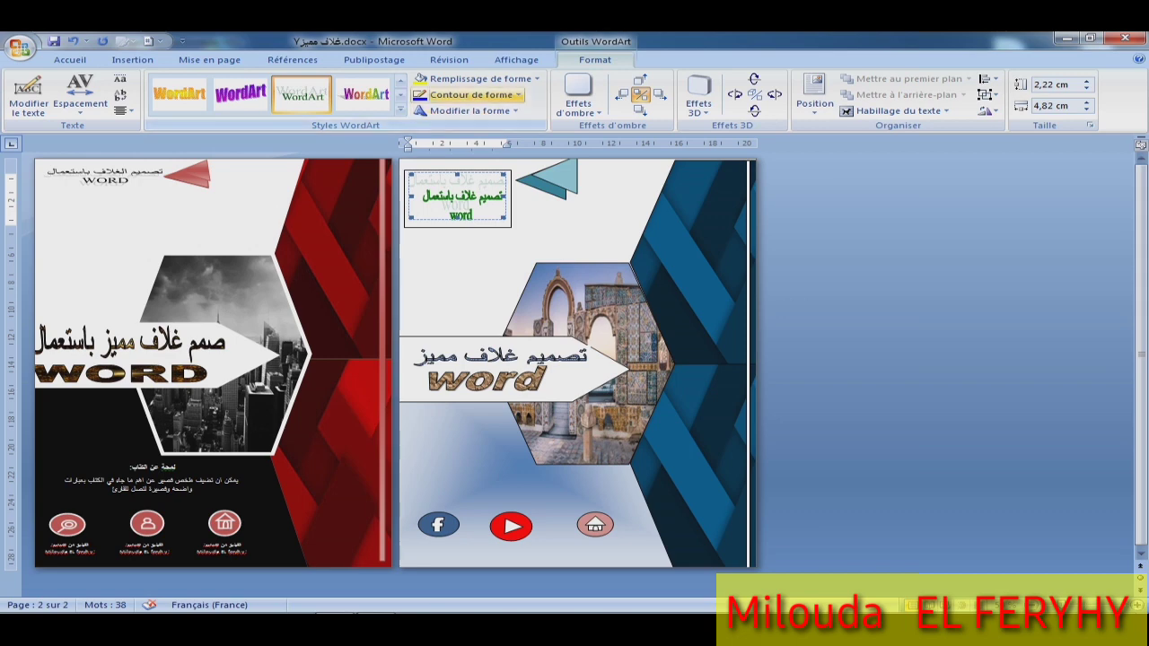
left_click(476, 79)
left_click(476, 79)
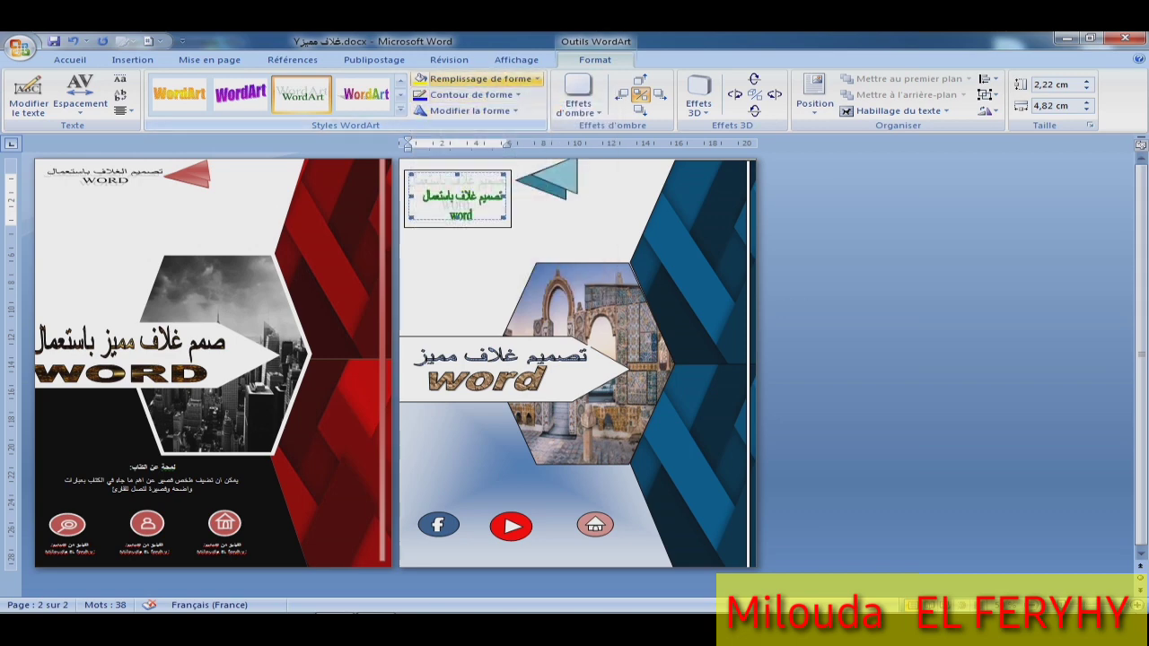
left_click(476, 79)
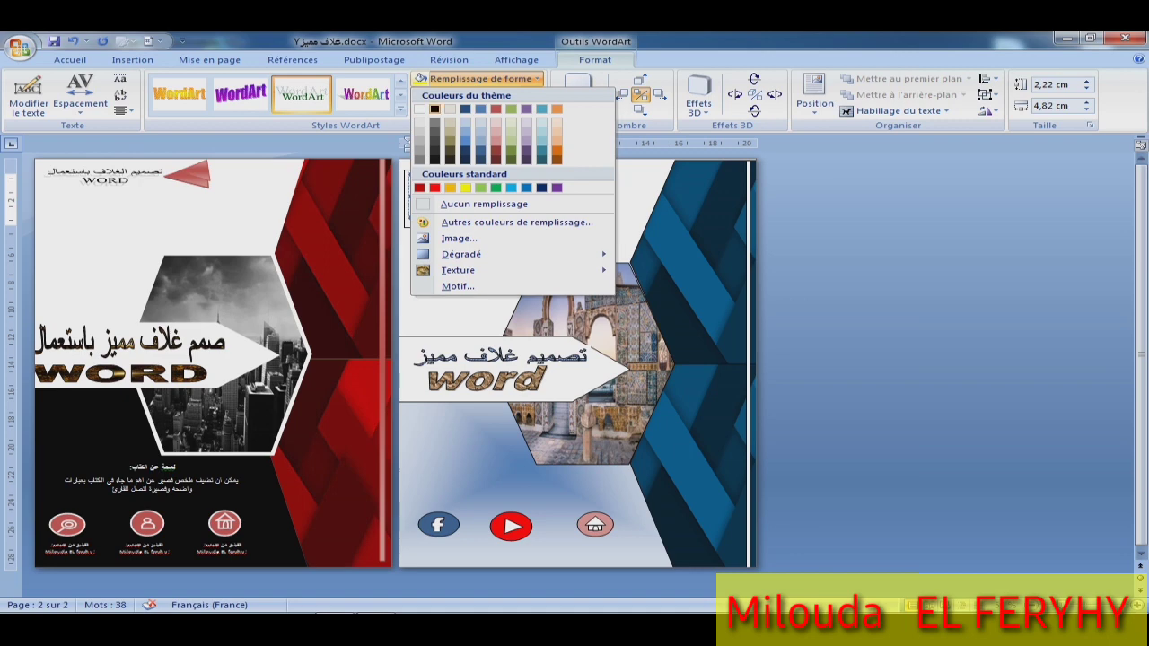
key("Escape")
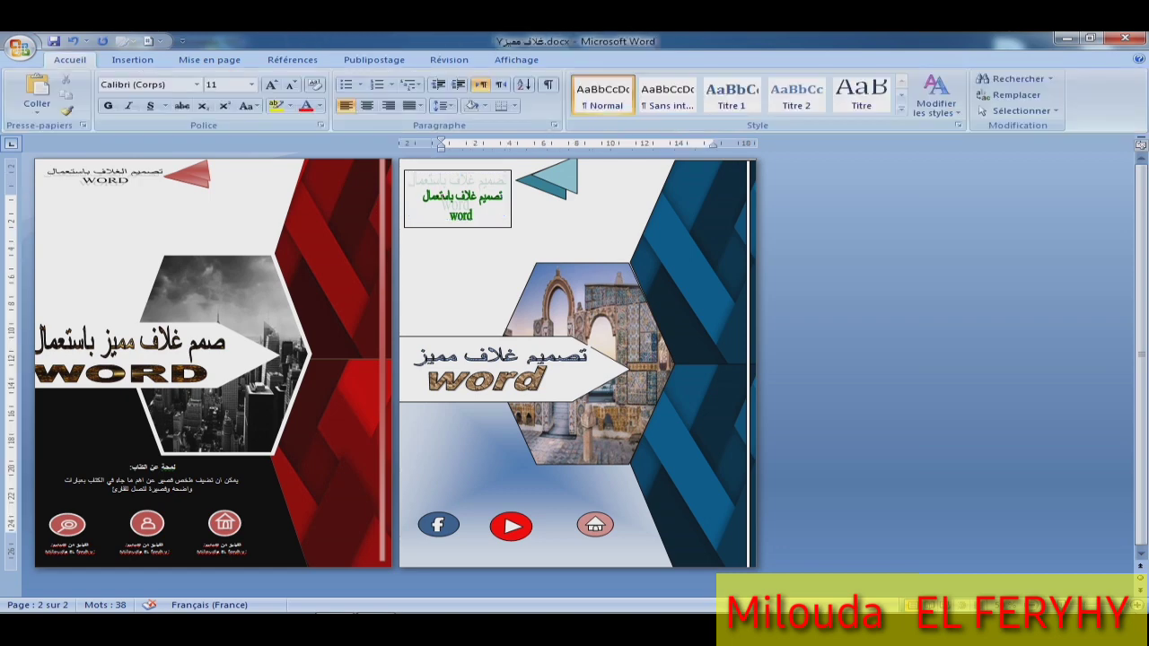
left_click(458, 198)
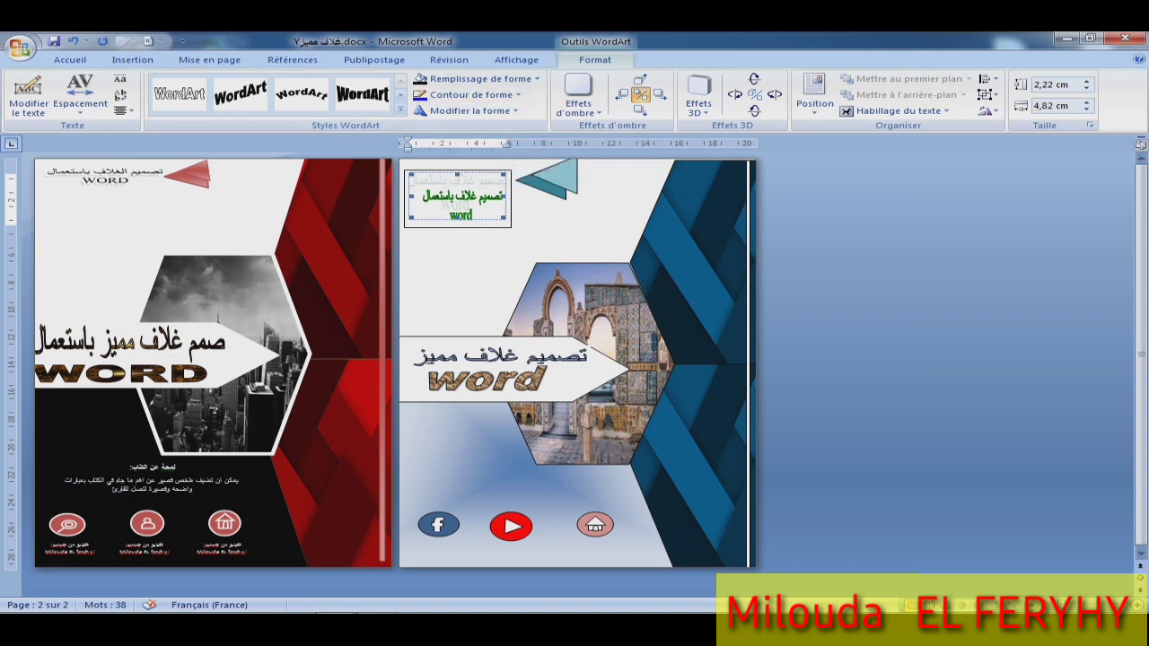
key("Escape")
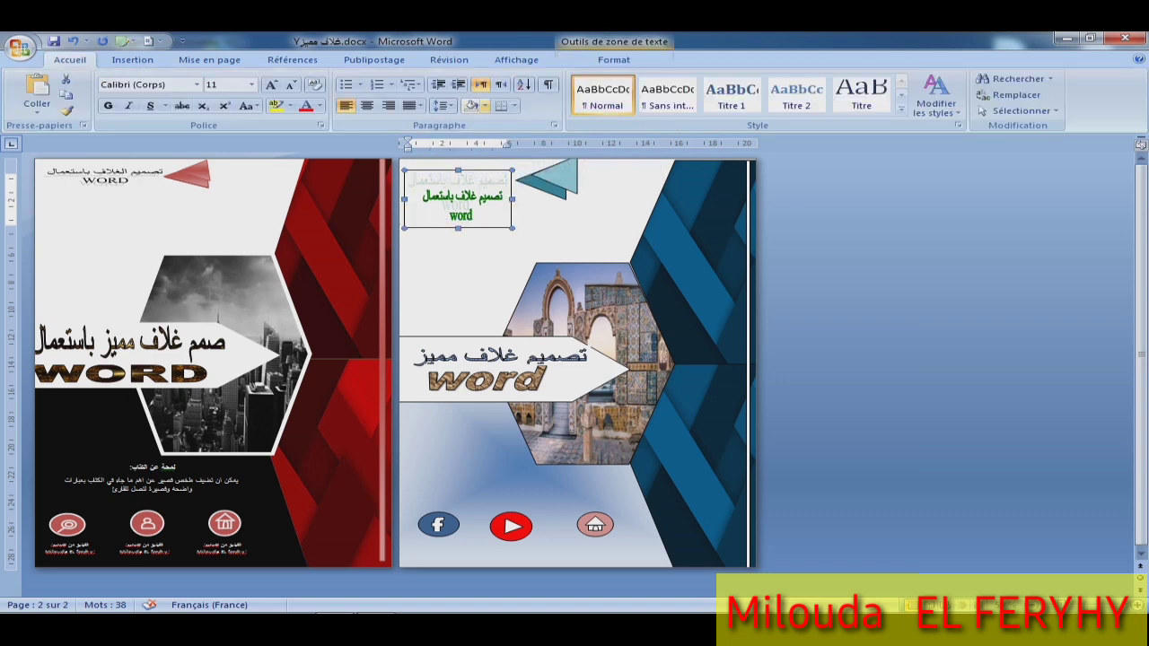
Set the title box to Sans contour and give the WordArt text a dark outline.
left_click(614, 59)
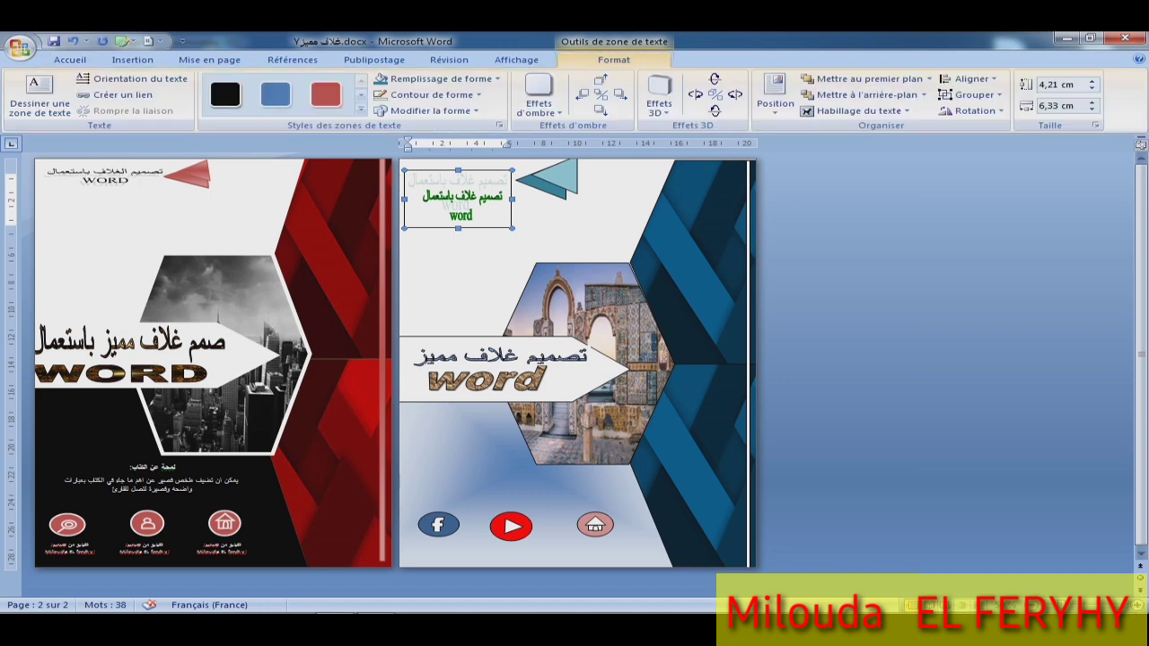
left_click(431, 95)
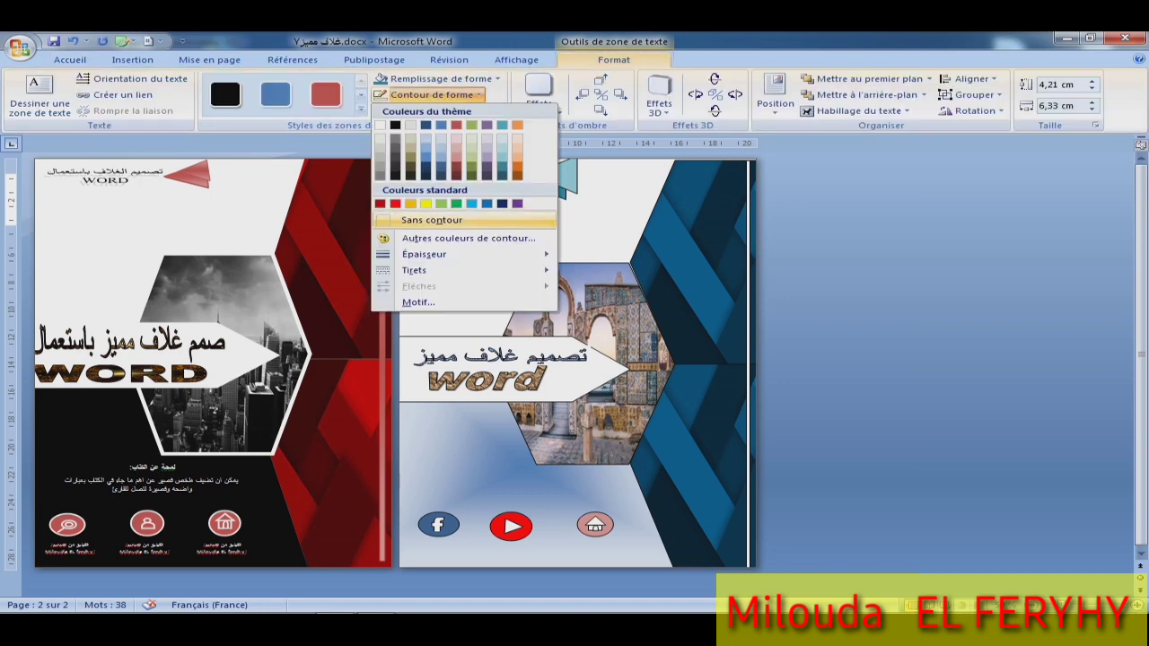
left_click(432, 220)
left_click(467, 180)
left_click(595, 59)
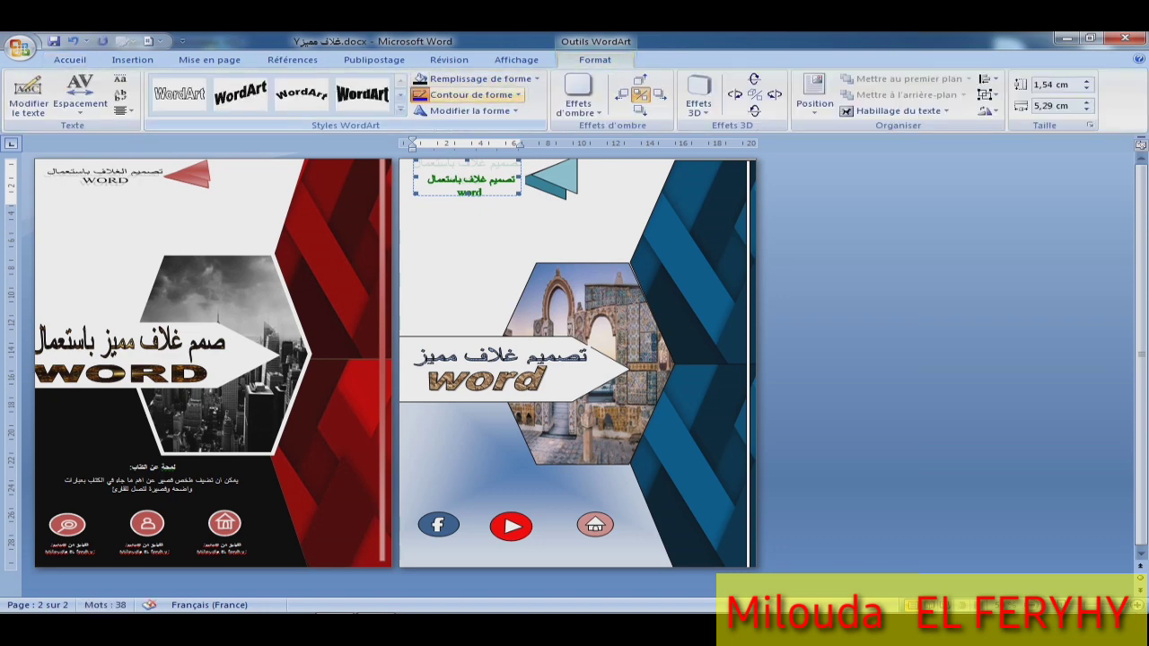
left_click(420, 79)
left_click(471, 94)
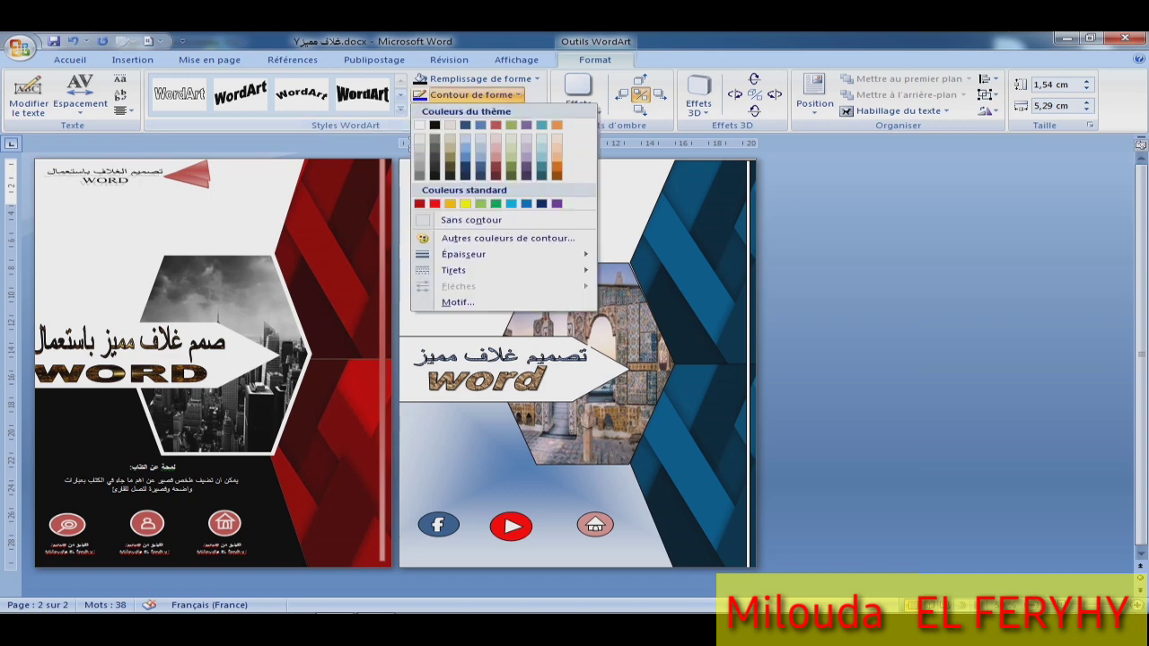
left_click(434, 125)
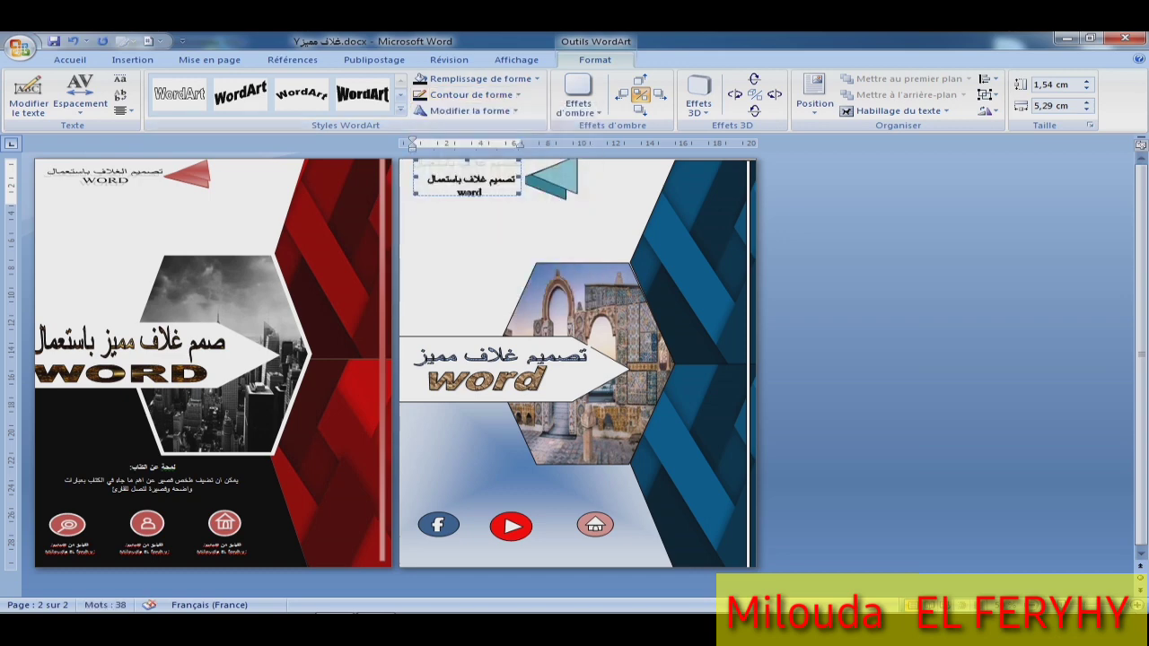
key("Escape")
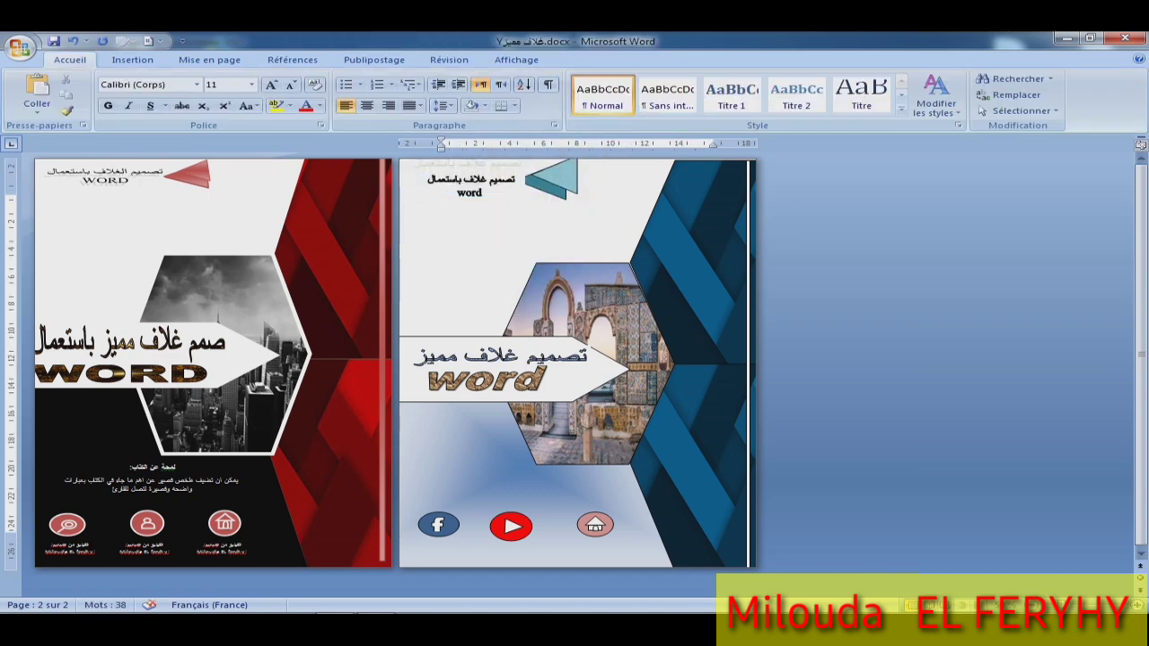
Move the teal triangle accent beside the top-left title.
left_click(543, 180)
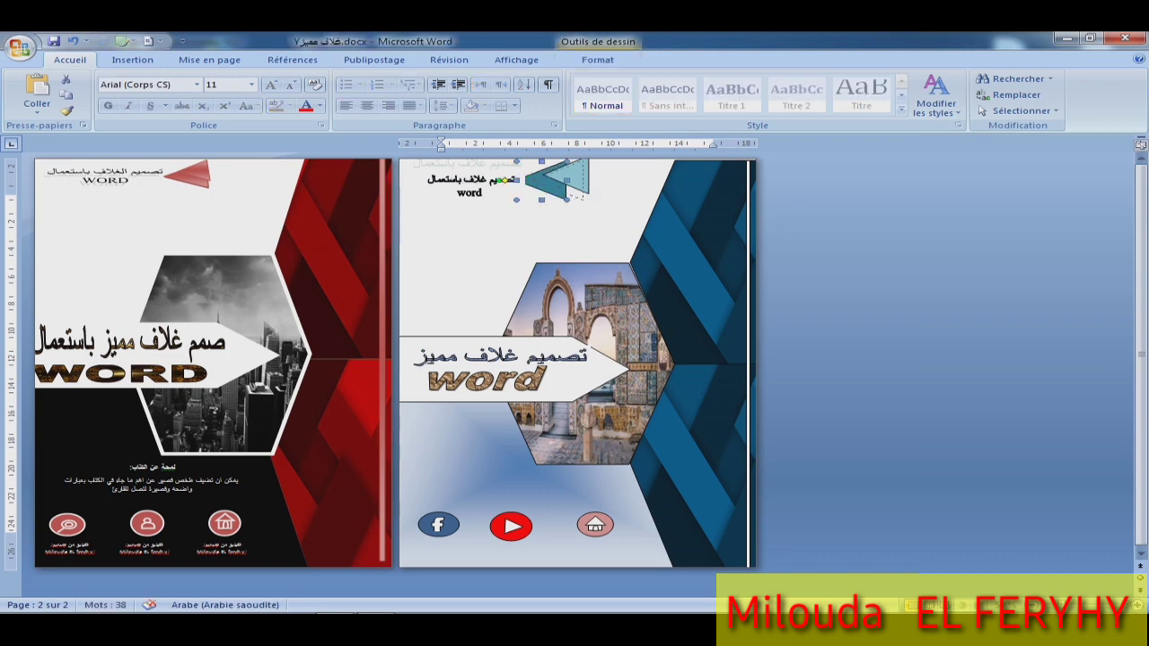
left_click_drag(528, 177, 564, 177)
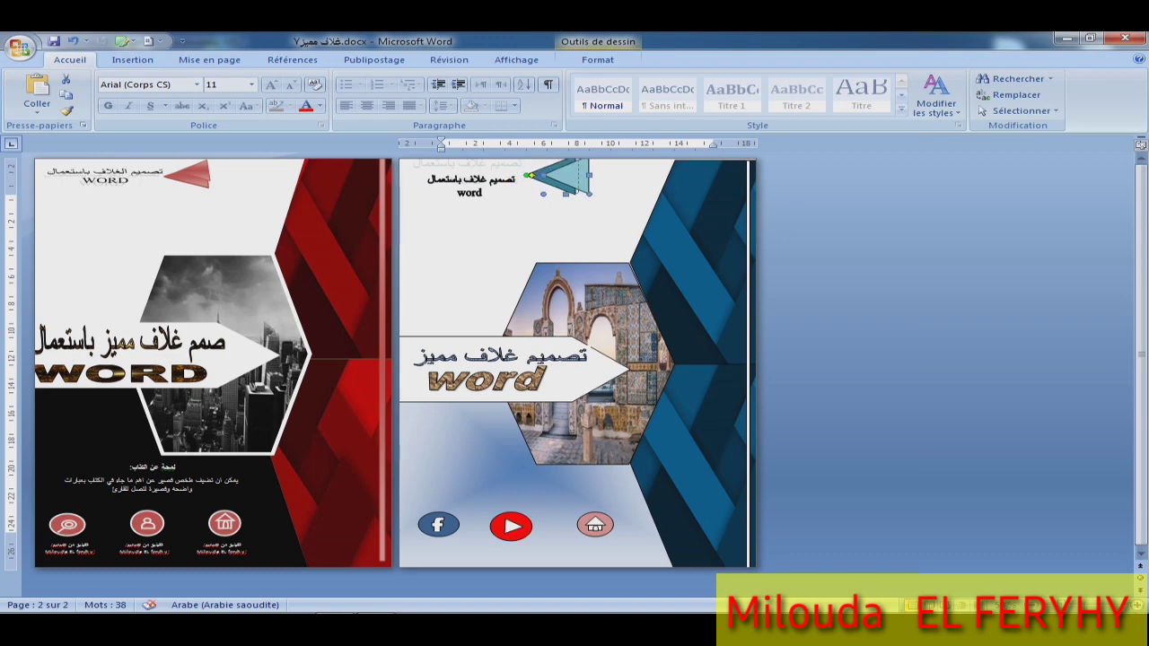
key("Left")
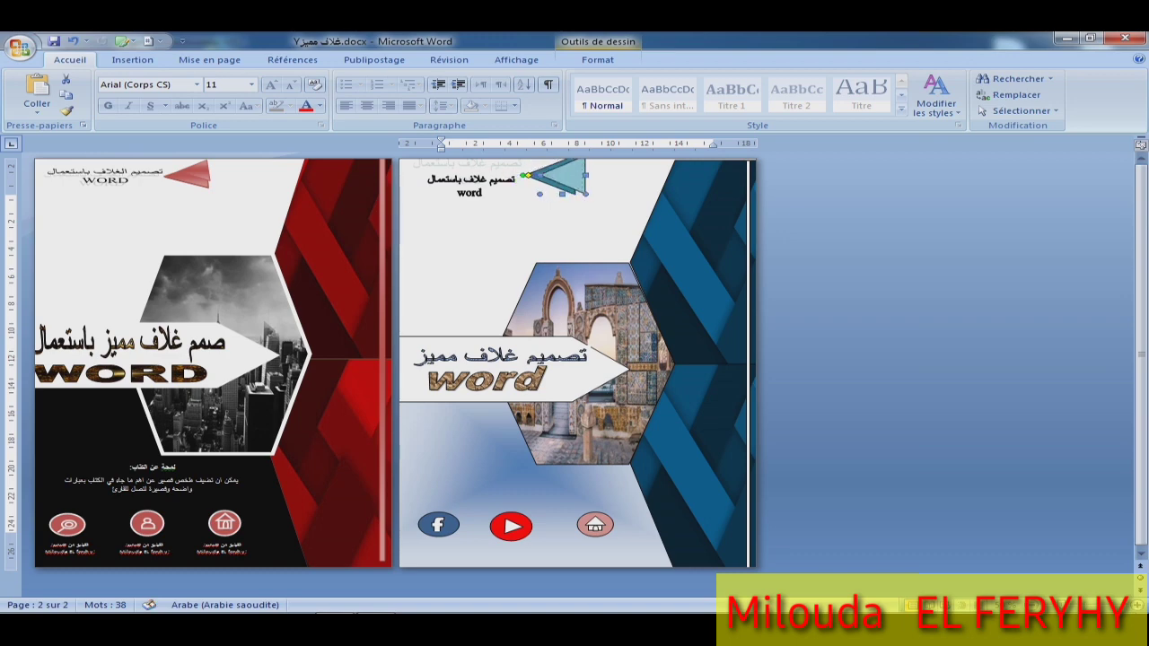
key("Escape")
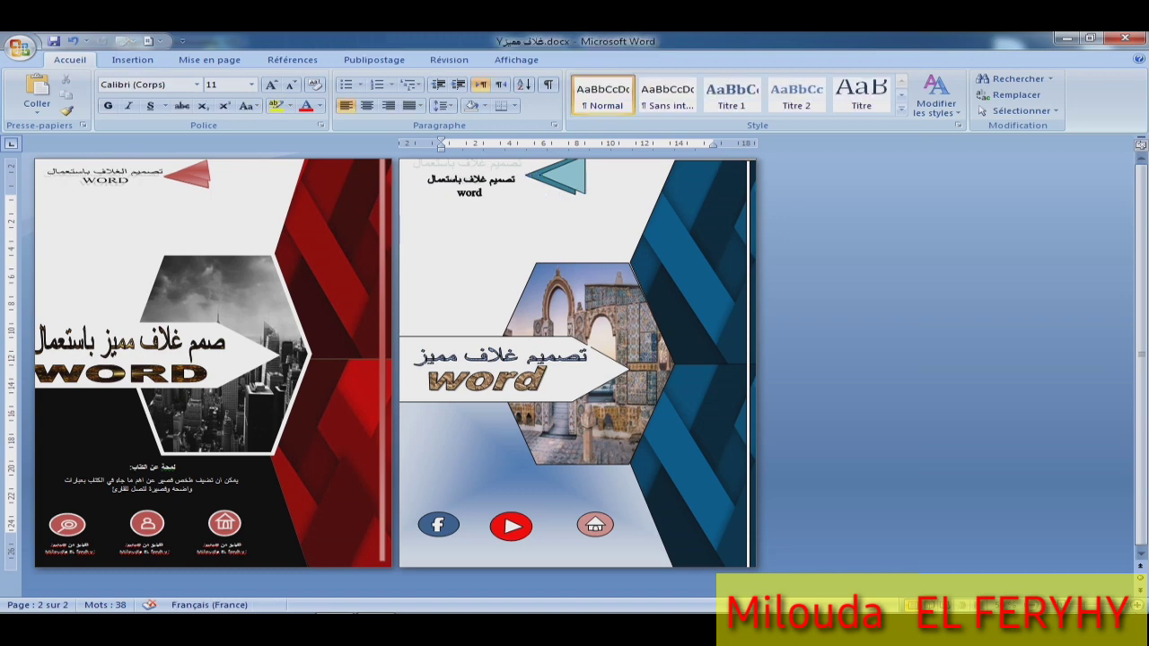
Give the hexagon photo a thick 6 pt white outline.
left_click(583, 413)
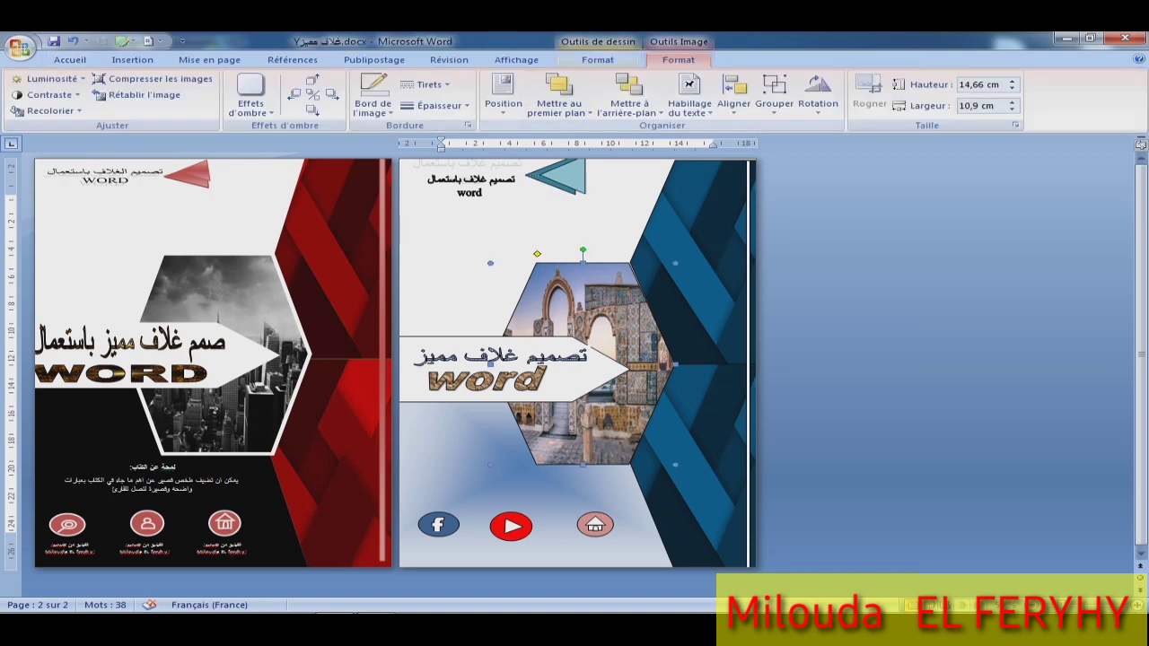
left_click(597, 59)
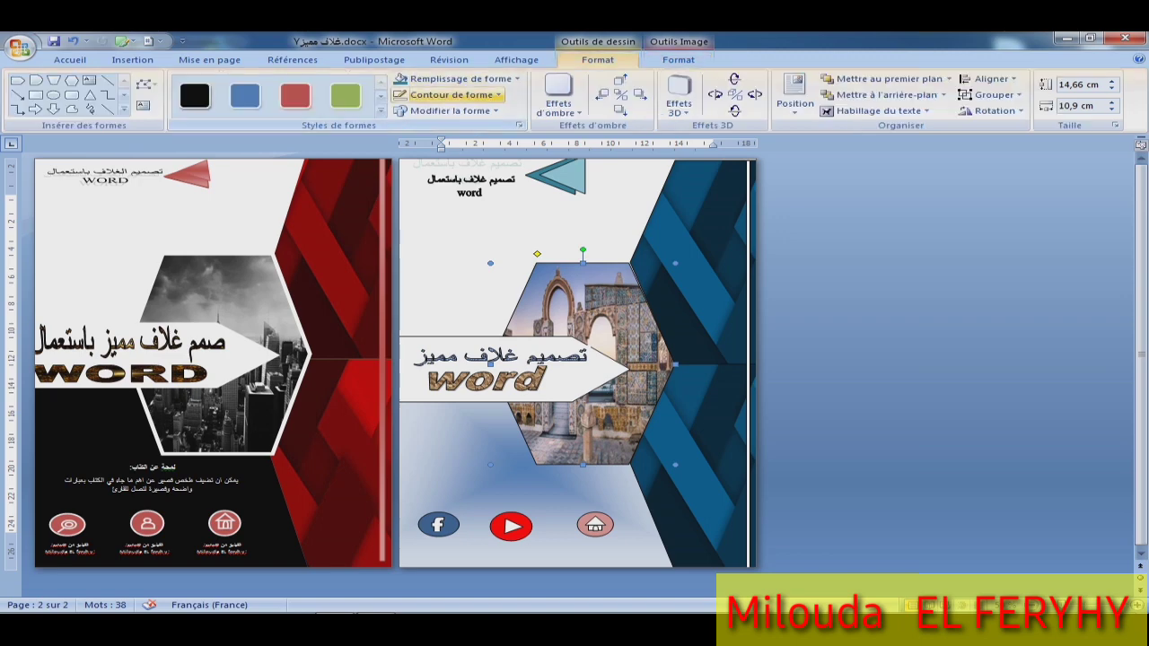
left_click(453, 94)
mouse_move(444, 254)
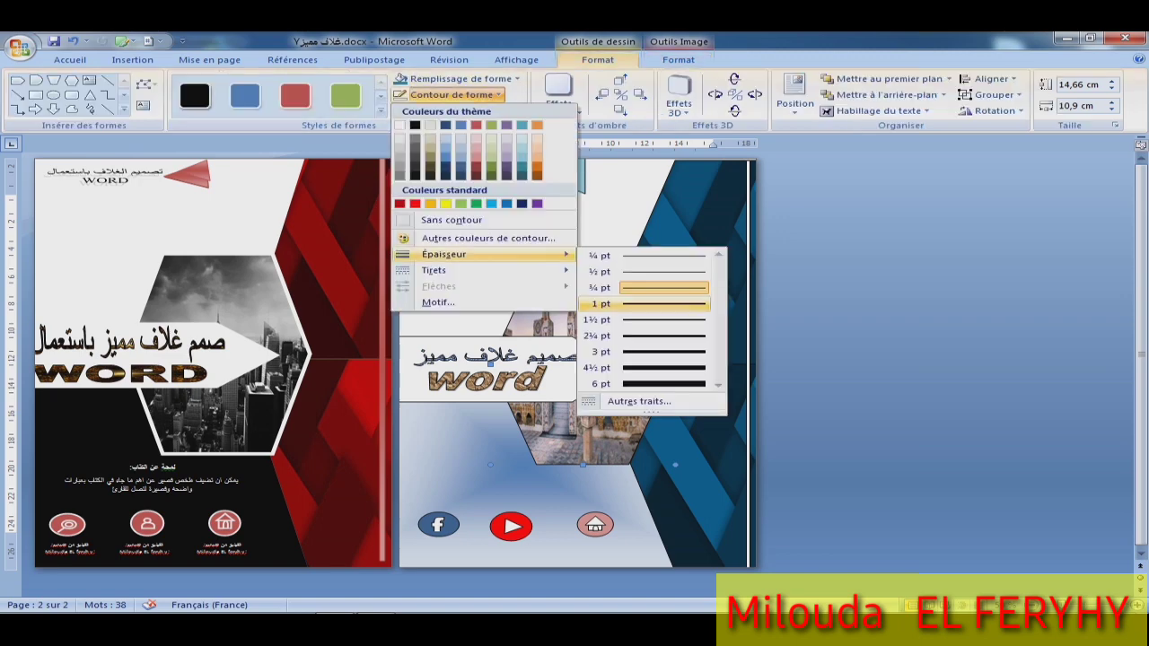
left_click(647, 384)
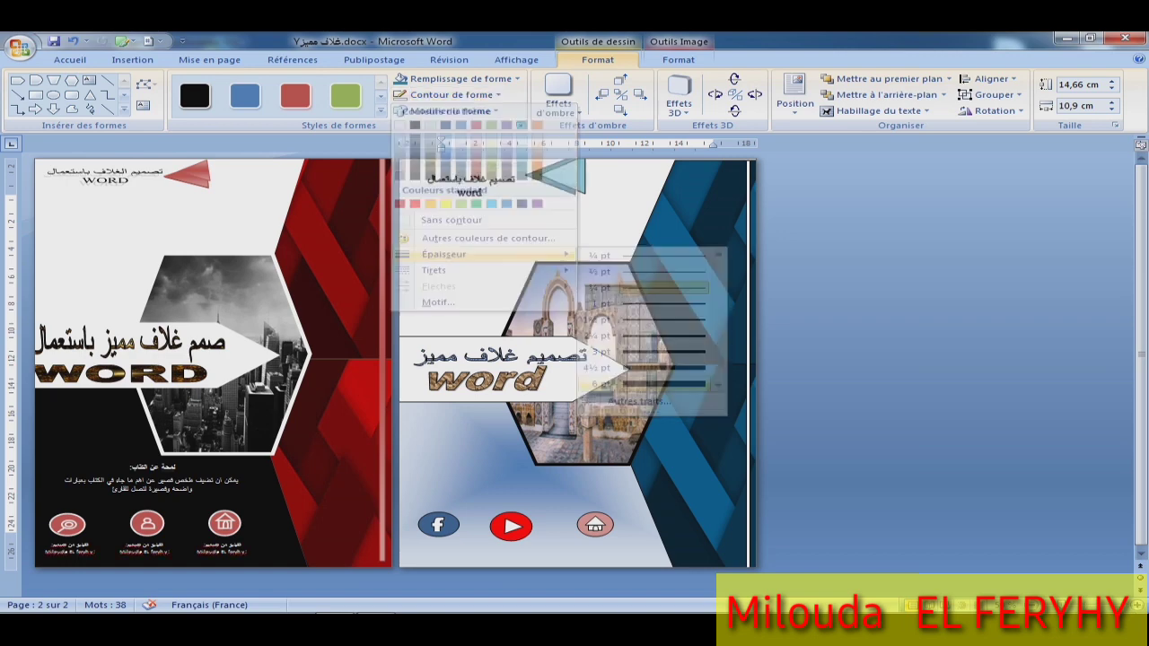
key("alt+shift")
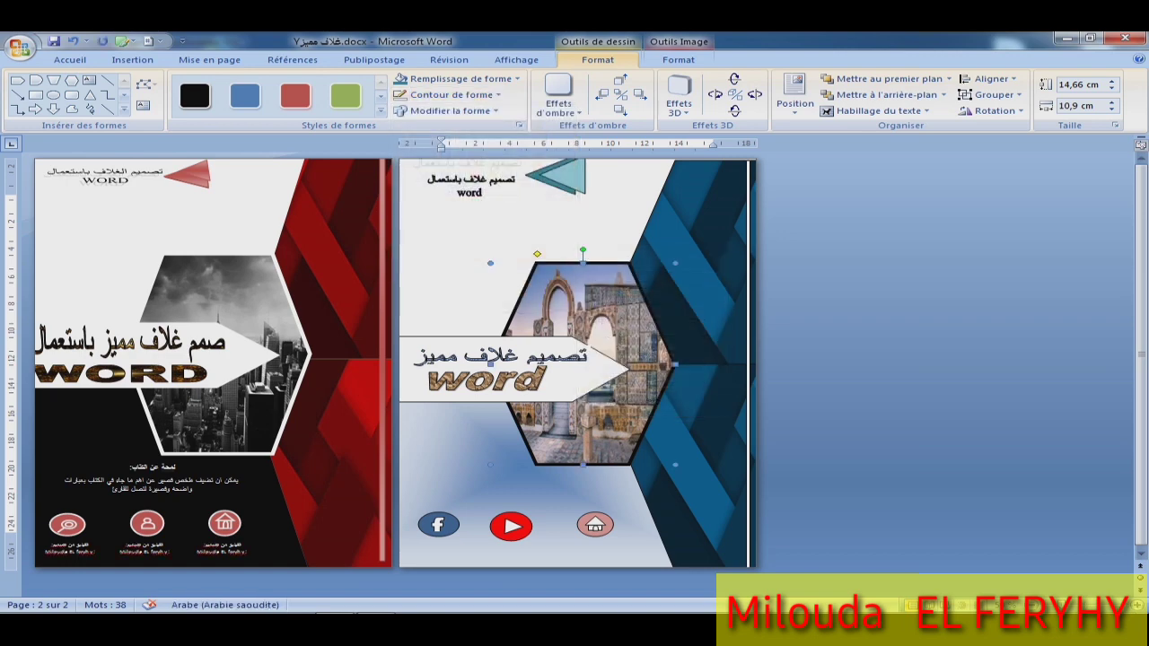
left_click(451, 94)
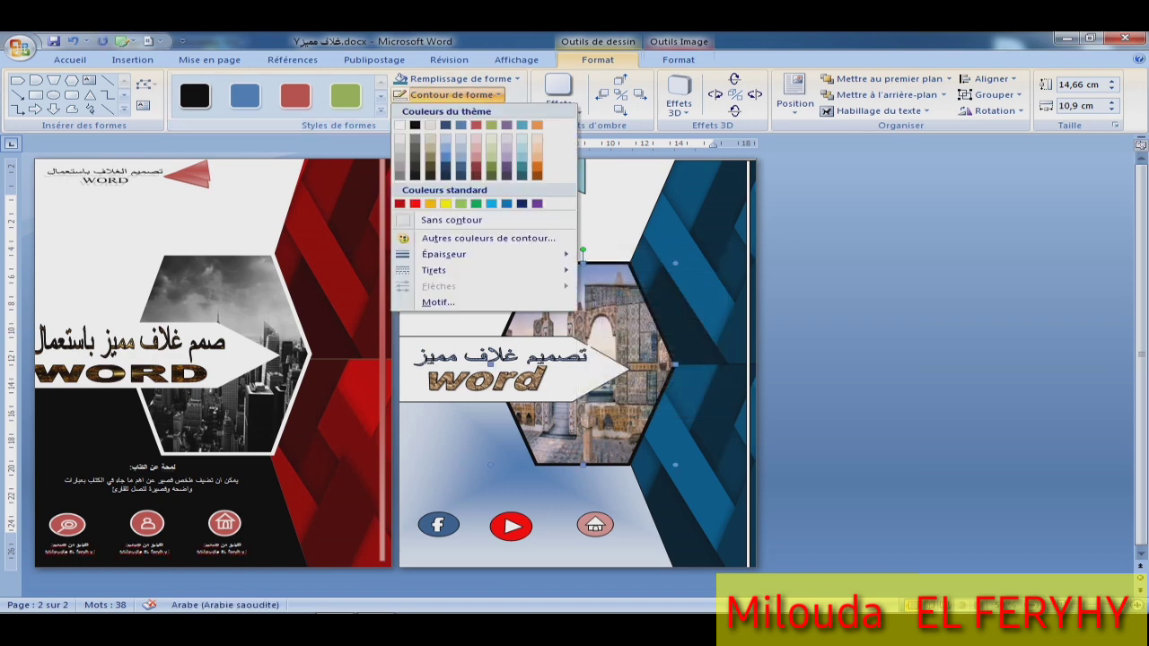
left_click(400, 125)
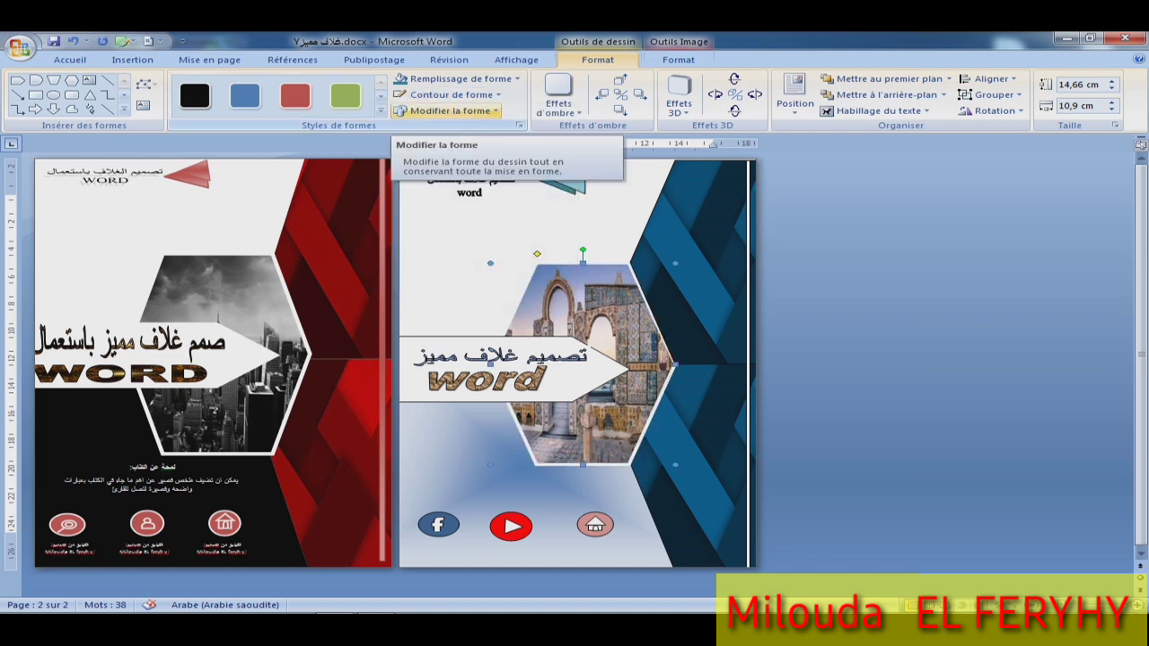
Raise the right-edge line weight from 5,25 pt to 9,25 pt.
left_click(452, 94)
mouse_move(445, 254)
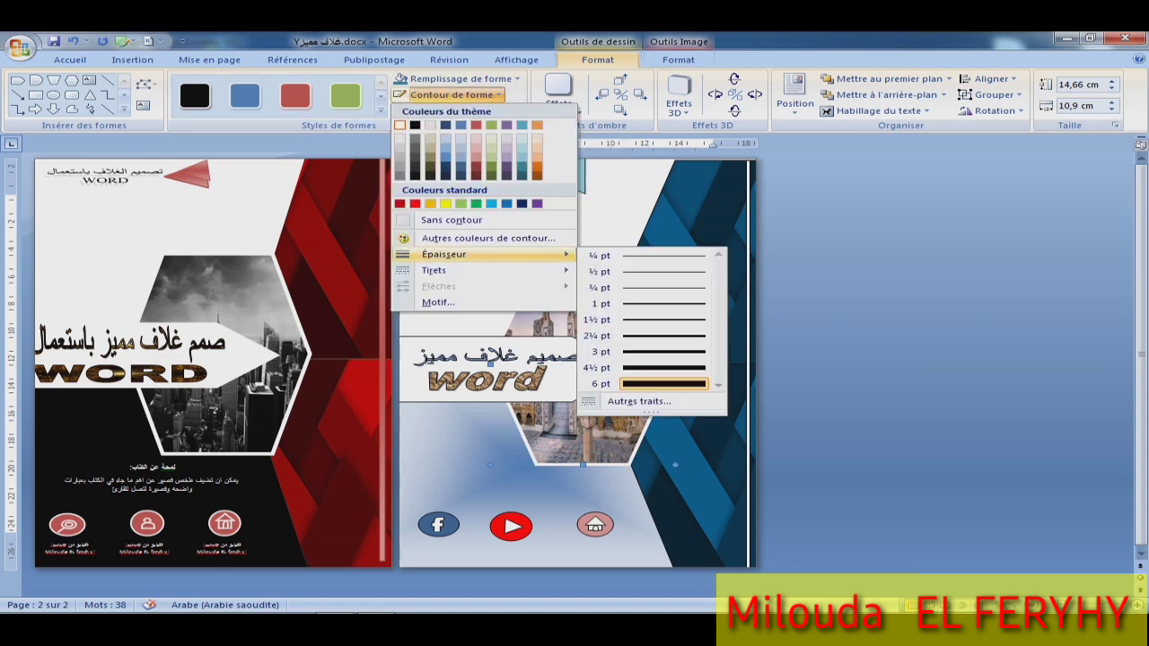
left_click(639, 401)
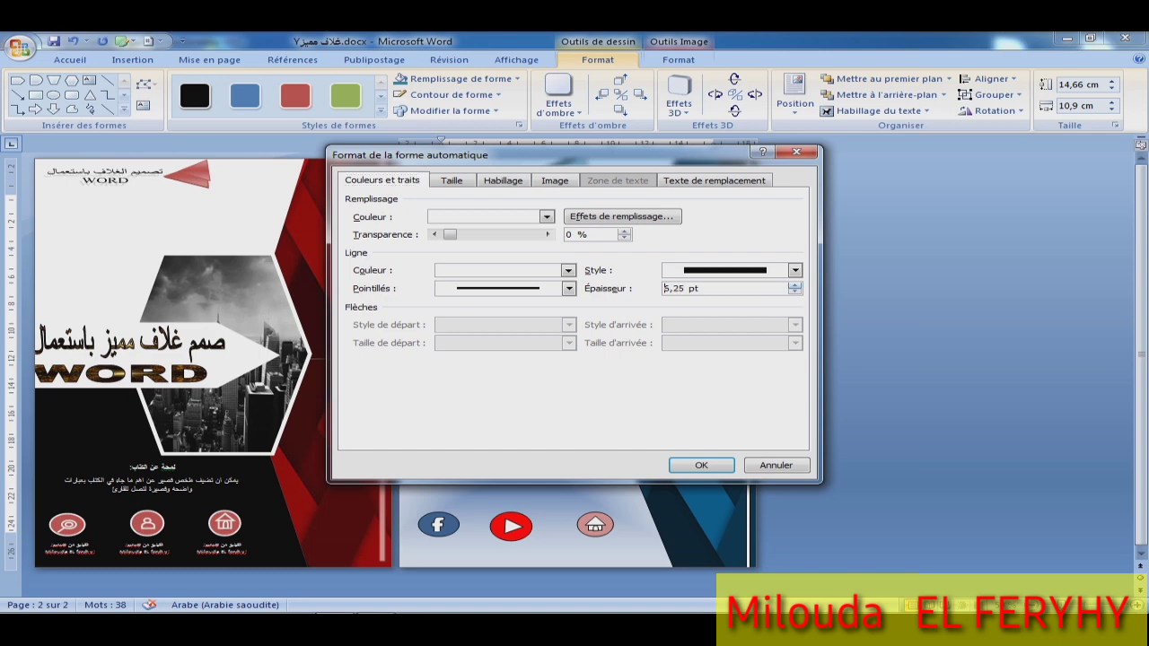
left_click(795, 285)
left_click(795, 284)
left_click(794, 284)
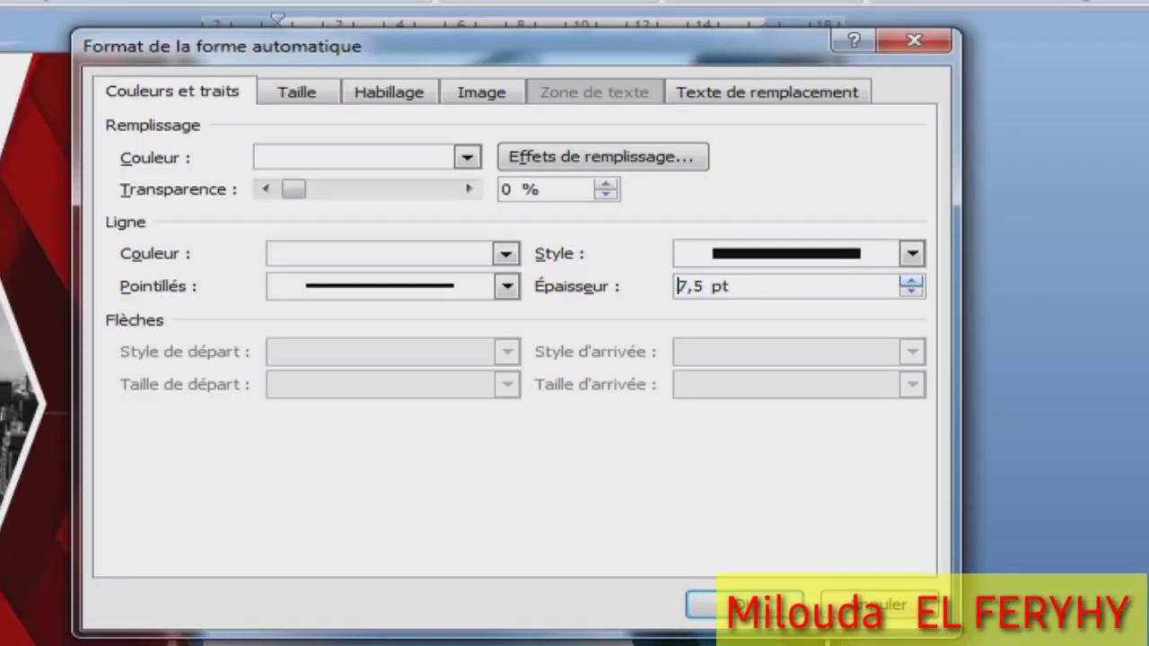
key("Up")
key("Up")
key("Up")
key("Up")
key("Up")
key("Up")
key("Up")
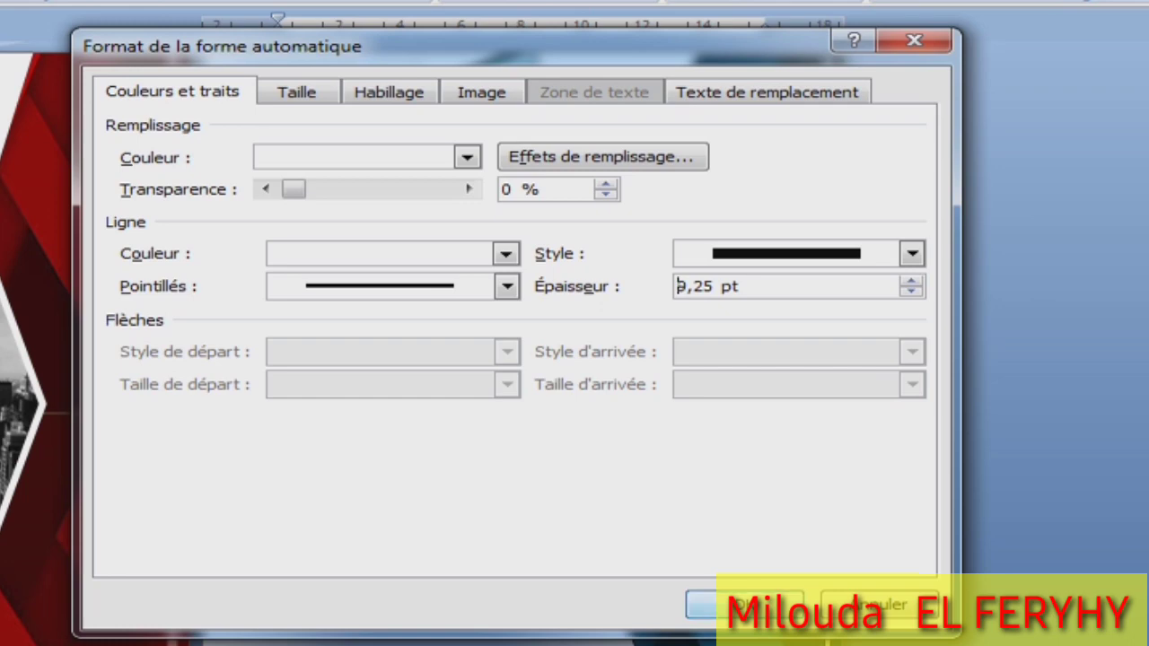
left_click(743, 605)
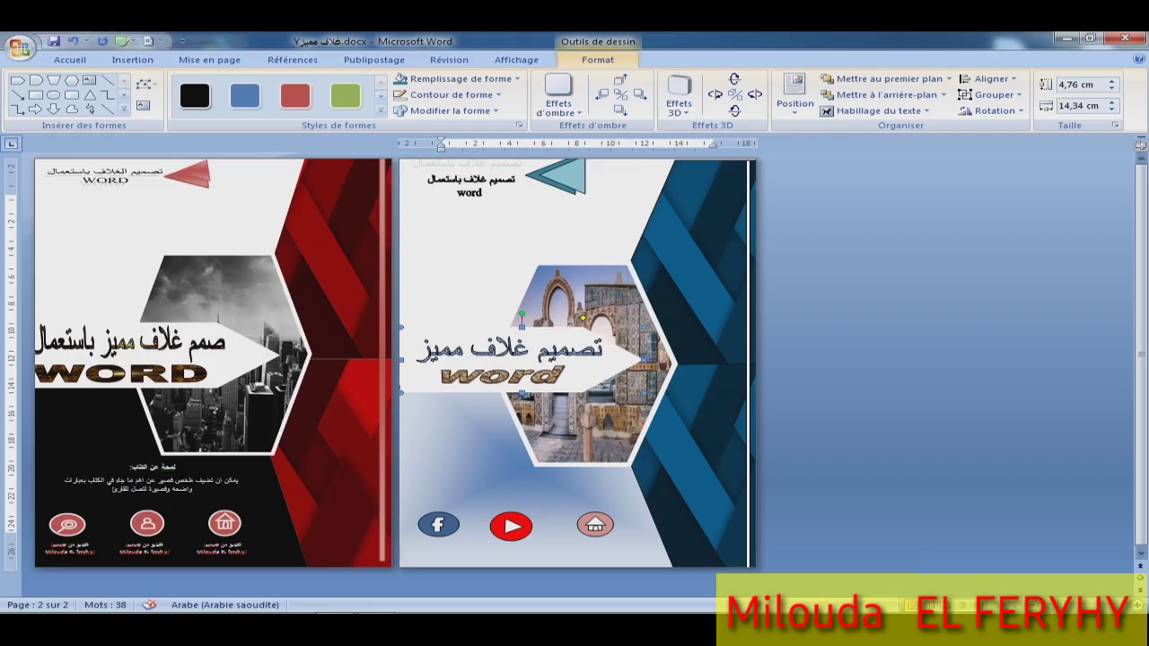
left_click(509, 350)
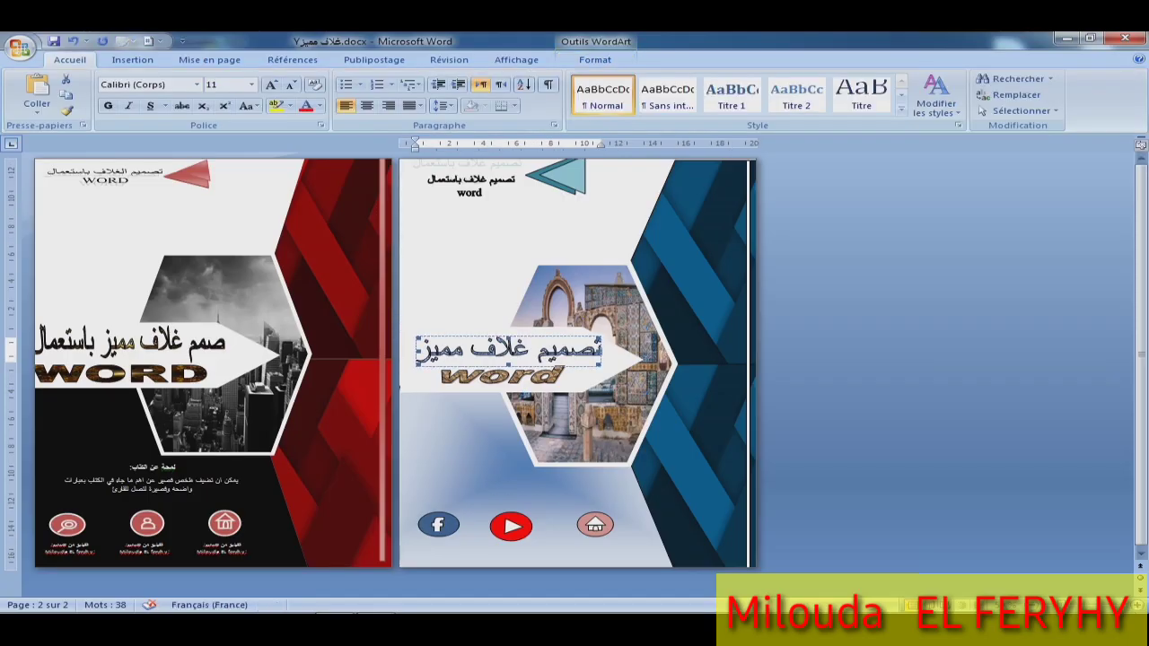
Draw a 2,49 × 10,73 cm text box just above the three social icons.
left_click(619, 359)
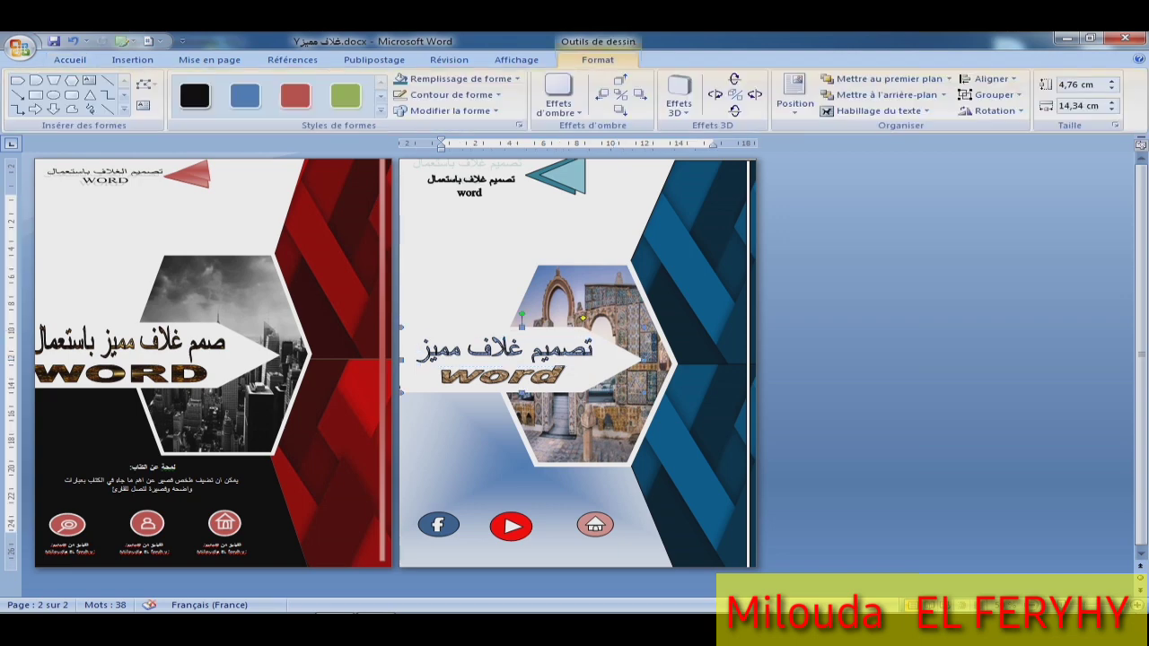
key("alt+shift")
key("Tab")
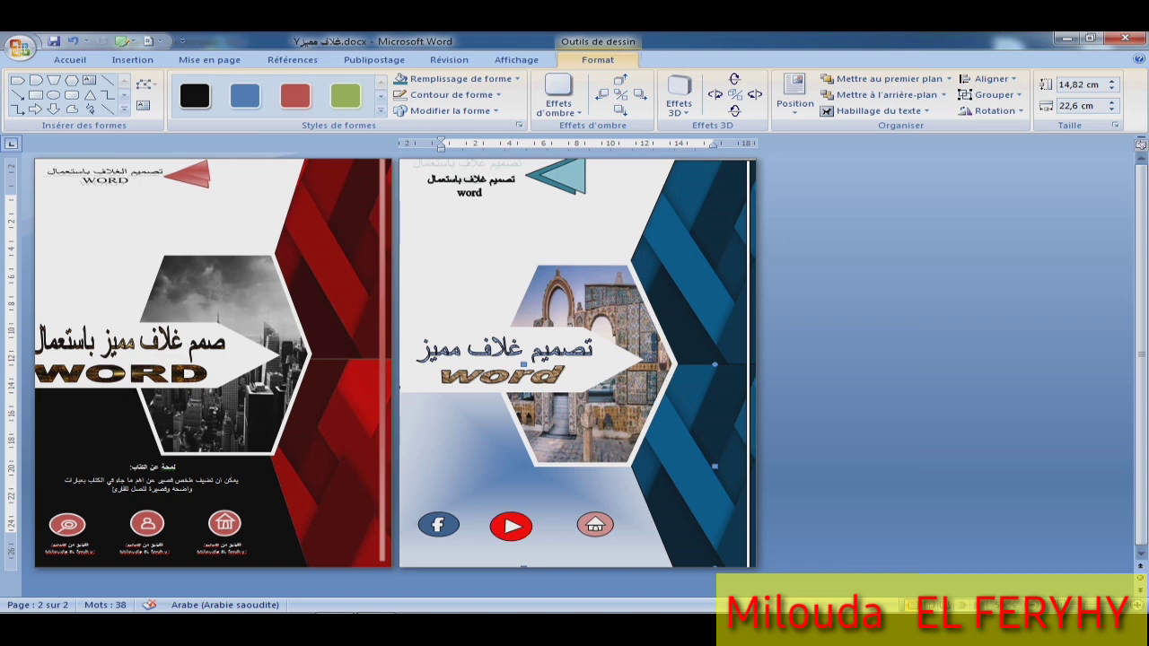
left_click(132, 59)
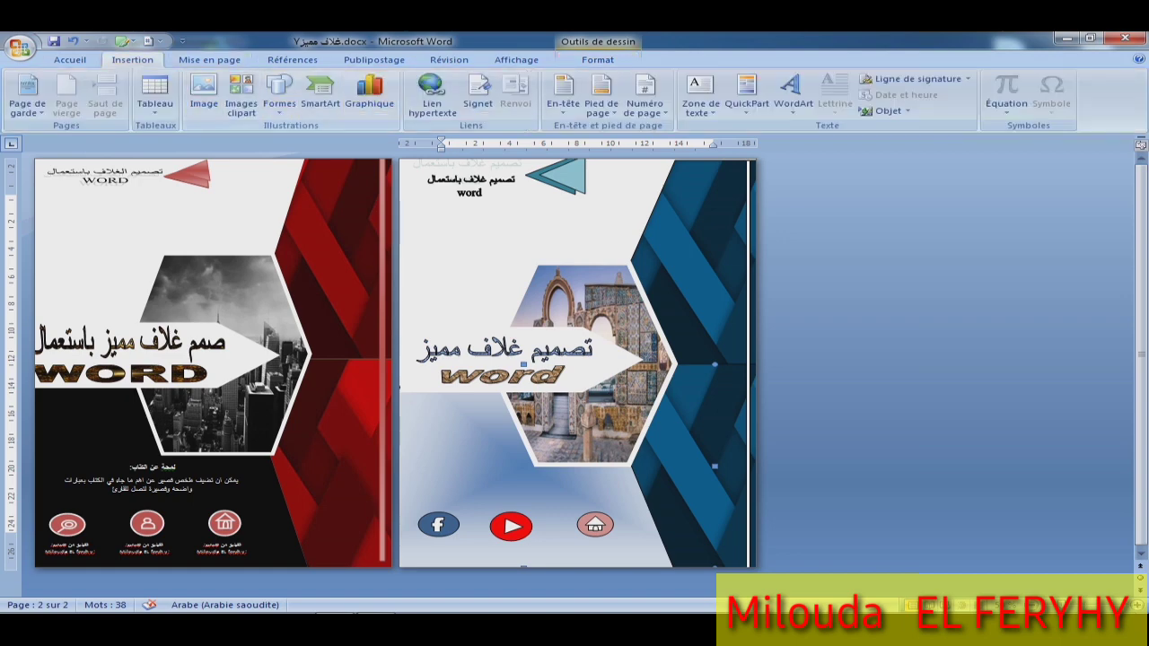
left_click(700, 94)
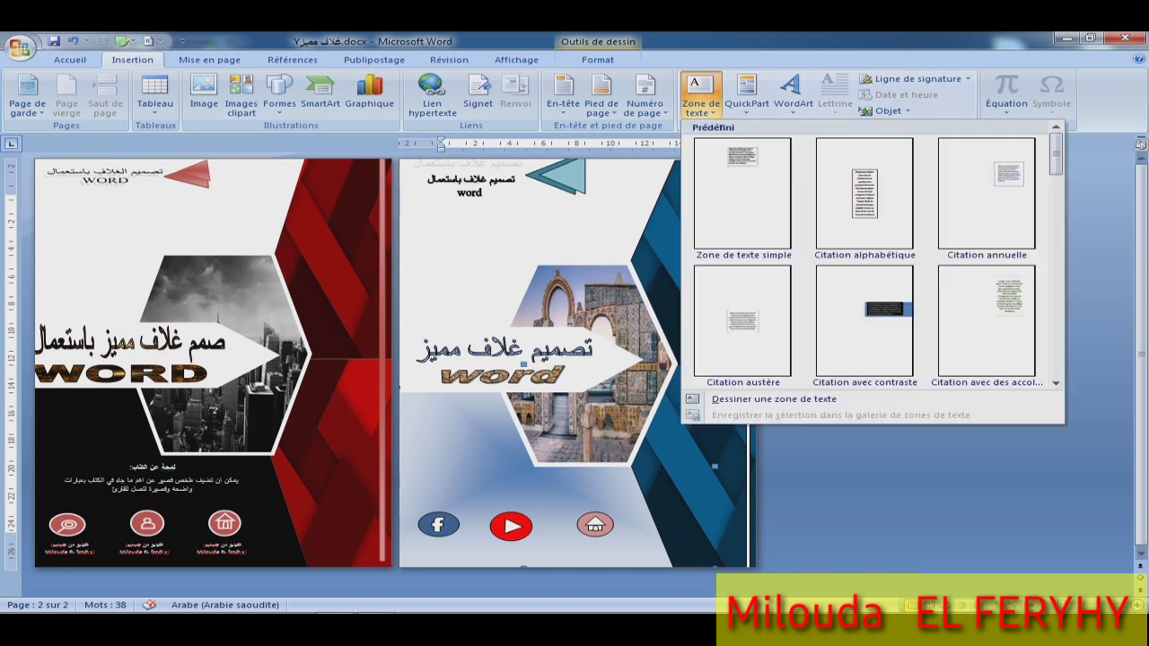
left_click(774, 398)
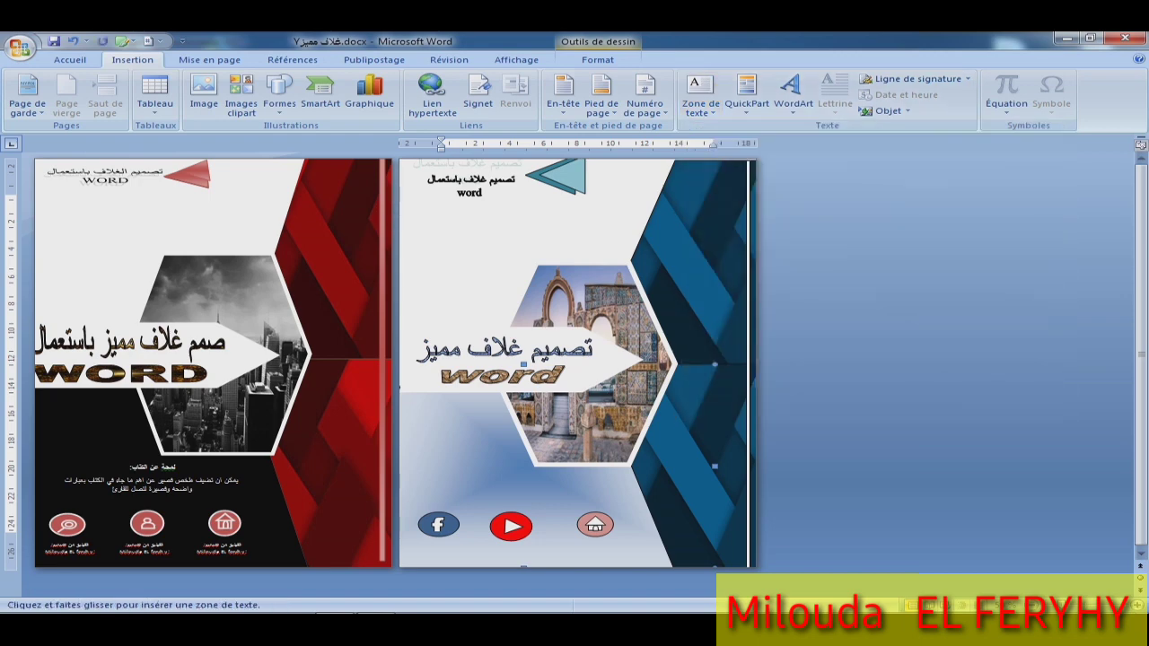
left_click_drag(607, 472, 424, 508)
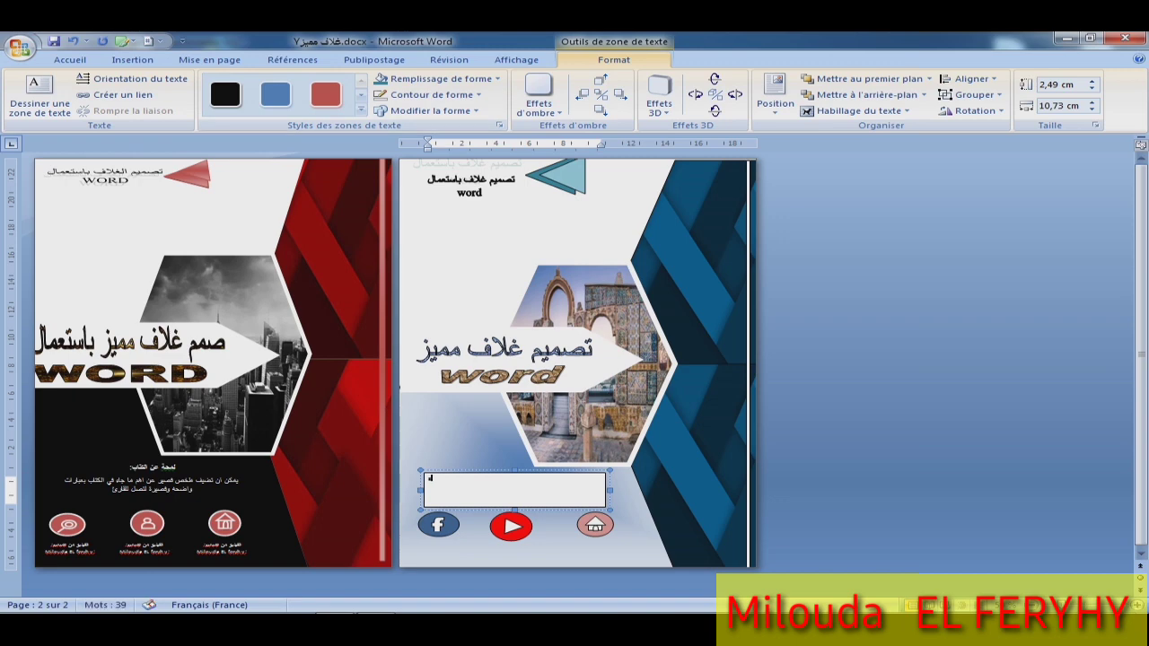
Type the Arabic credit line 'تم بواسطة' followed by the author's name in the new text box.
key("alt+l")
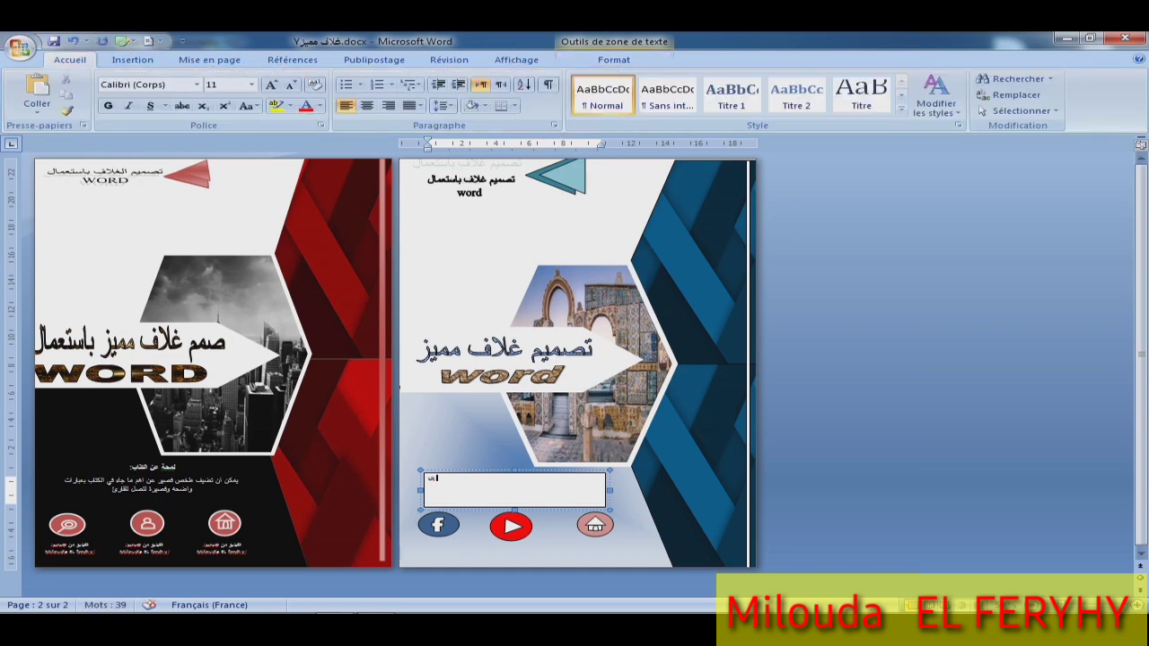
key("BackSpace")
type("ععع")
key("BackSpace")
key("BackSpace")
key("BackSpace")
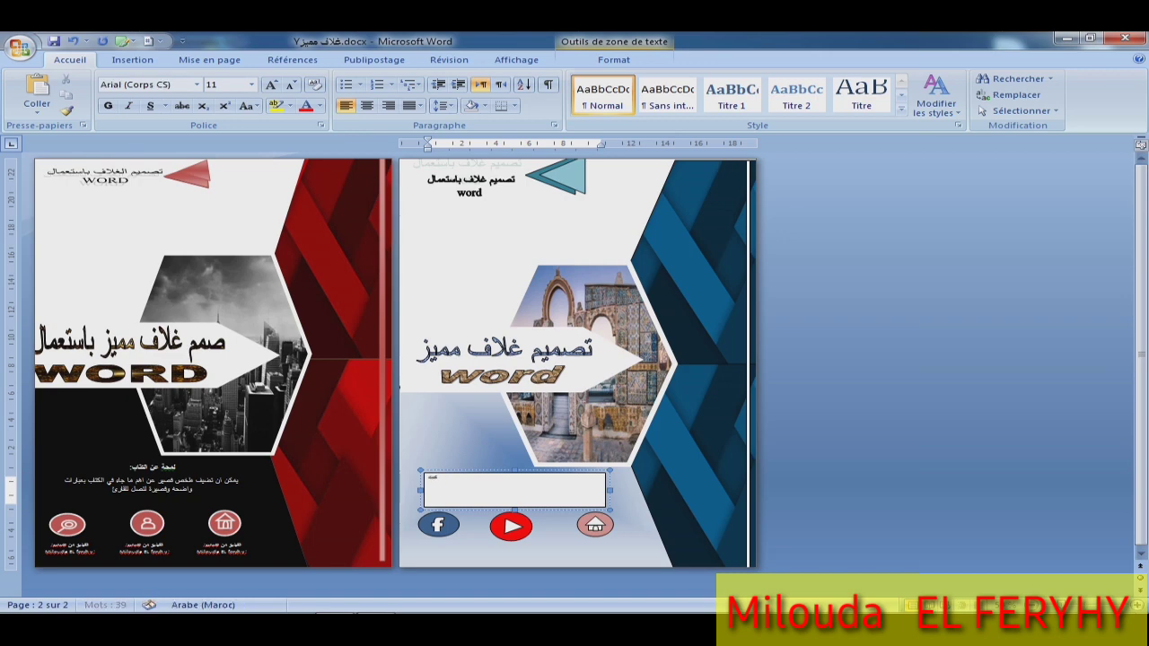
type("تم بوا")
type("سطة مي")
type("لودة الفريحي")
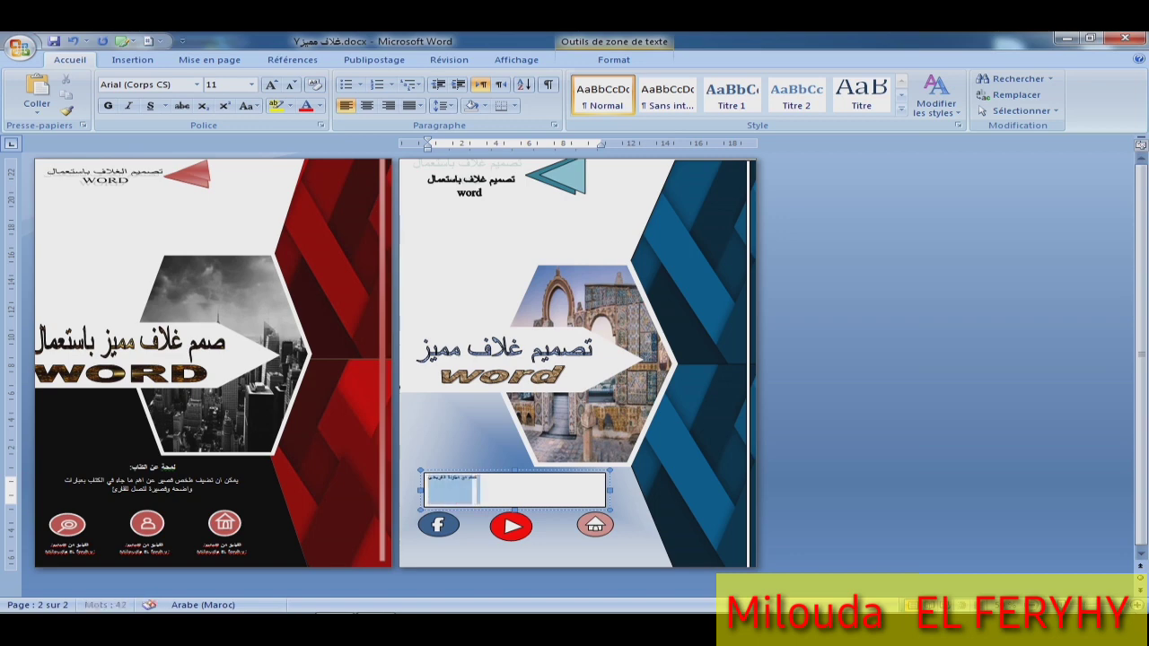
Centre the credit line and set its font size to 16 points.
left_click_drag(428, 479, 480, 479)
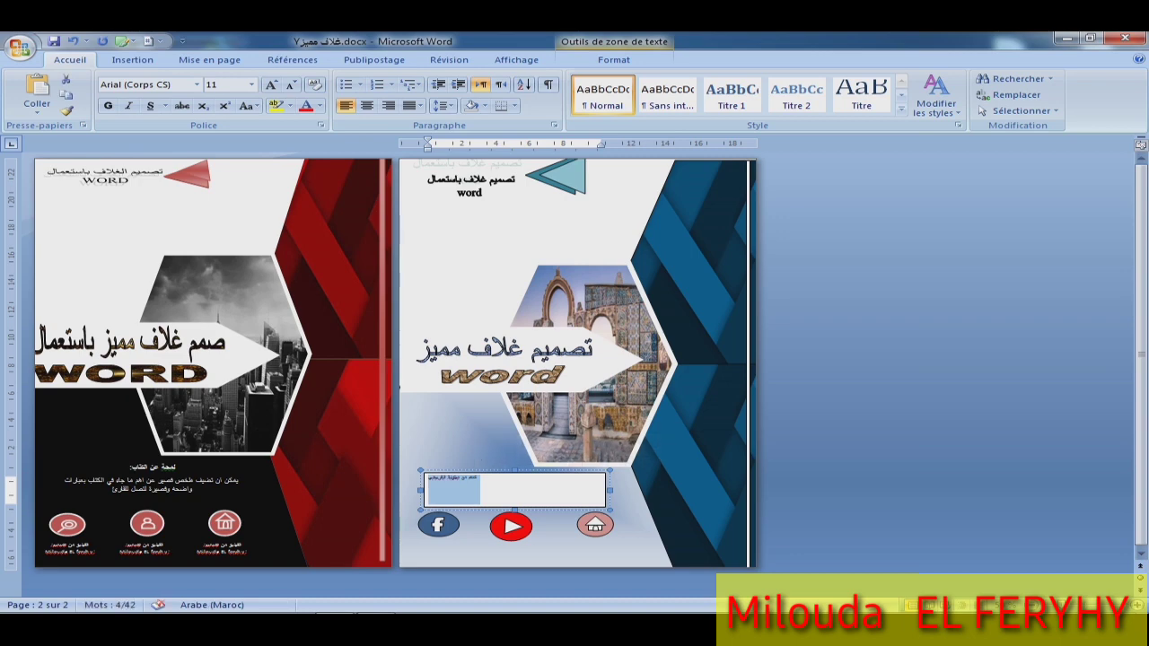
left_click(366, 105)
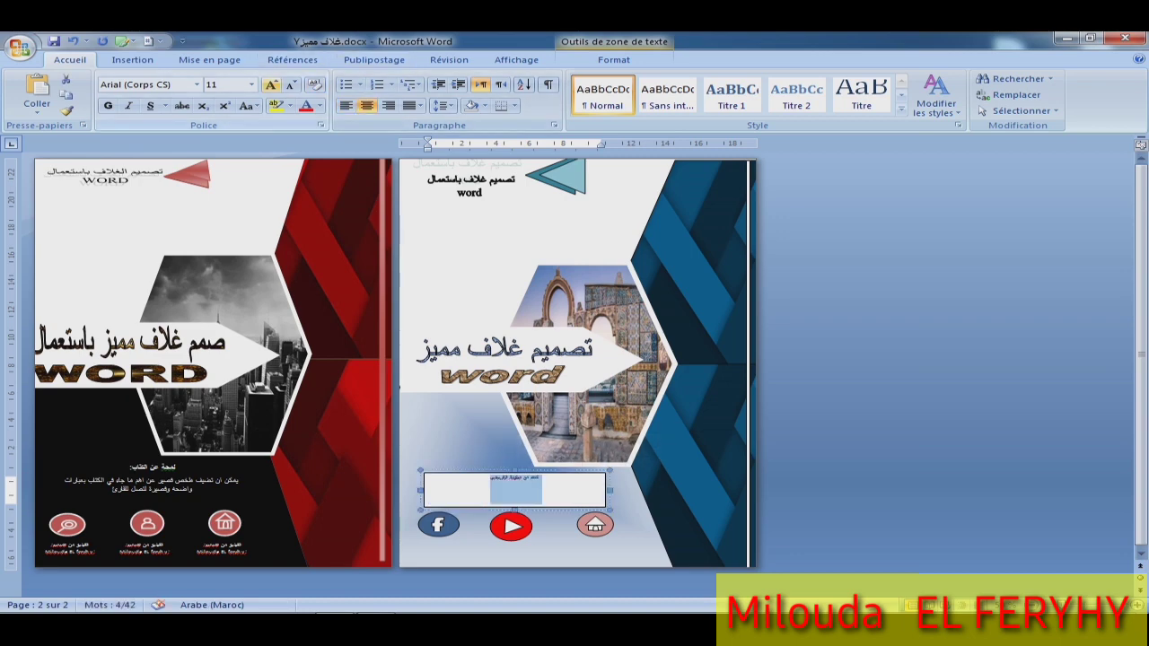
left_click(251, 85)
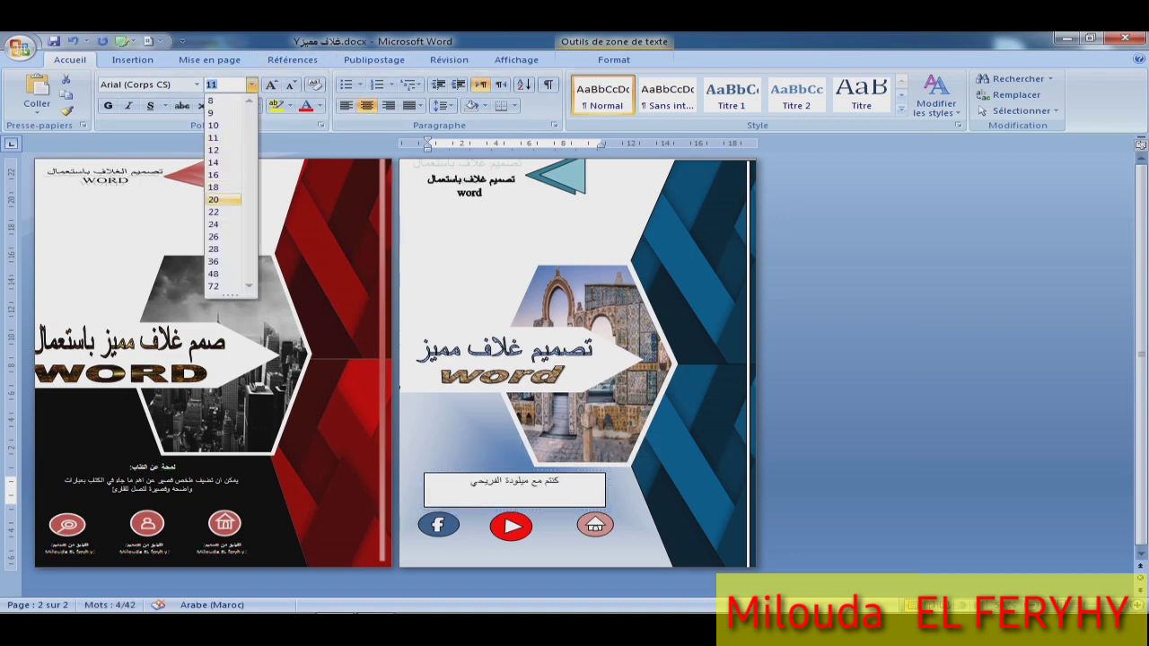
left_click(223, 186)
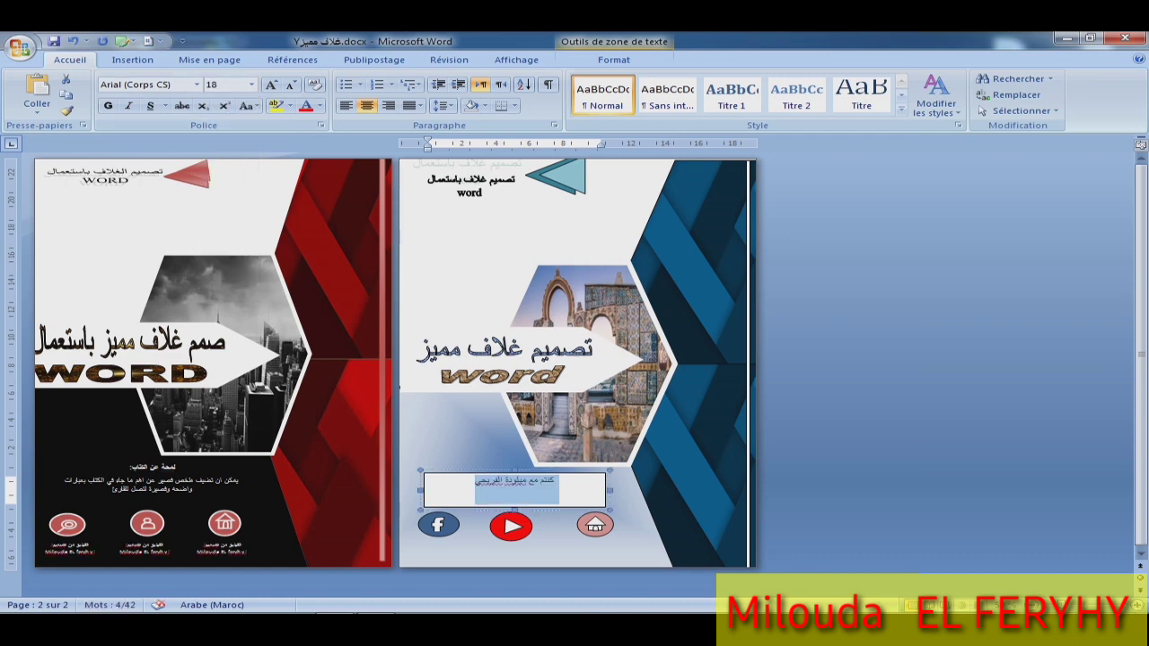
left_click(291, 83)
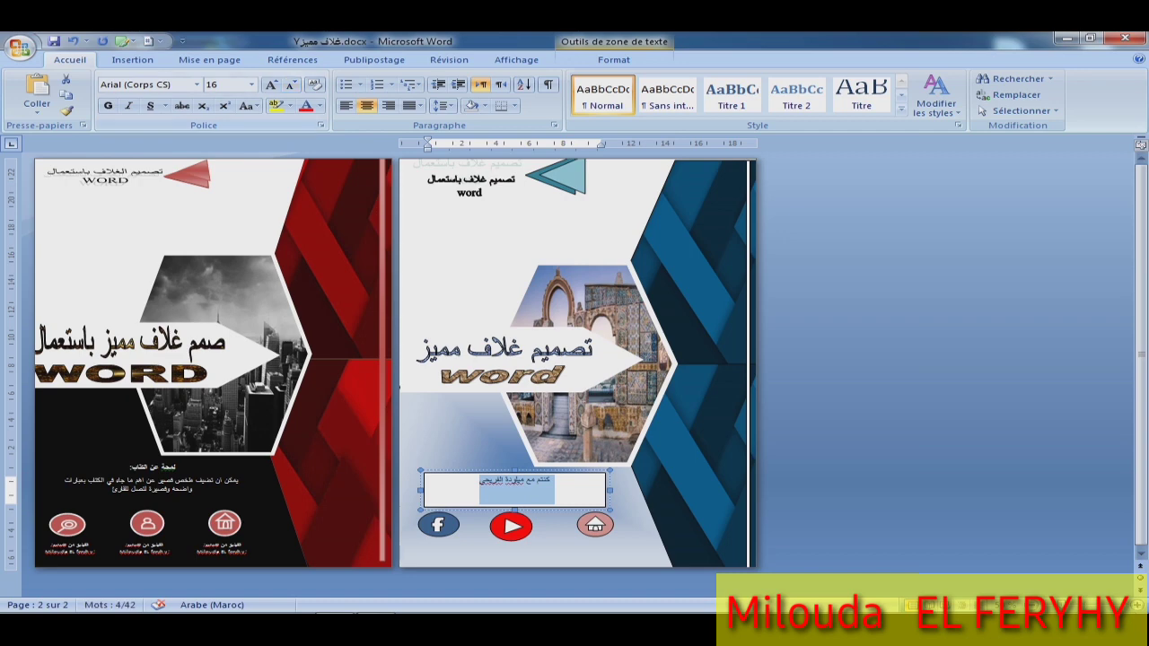
left_click(517, 480)
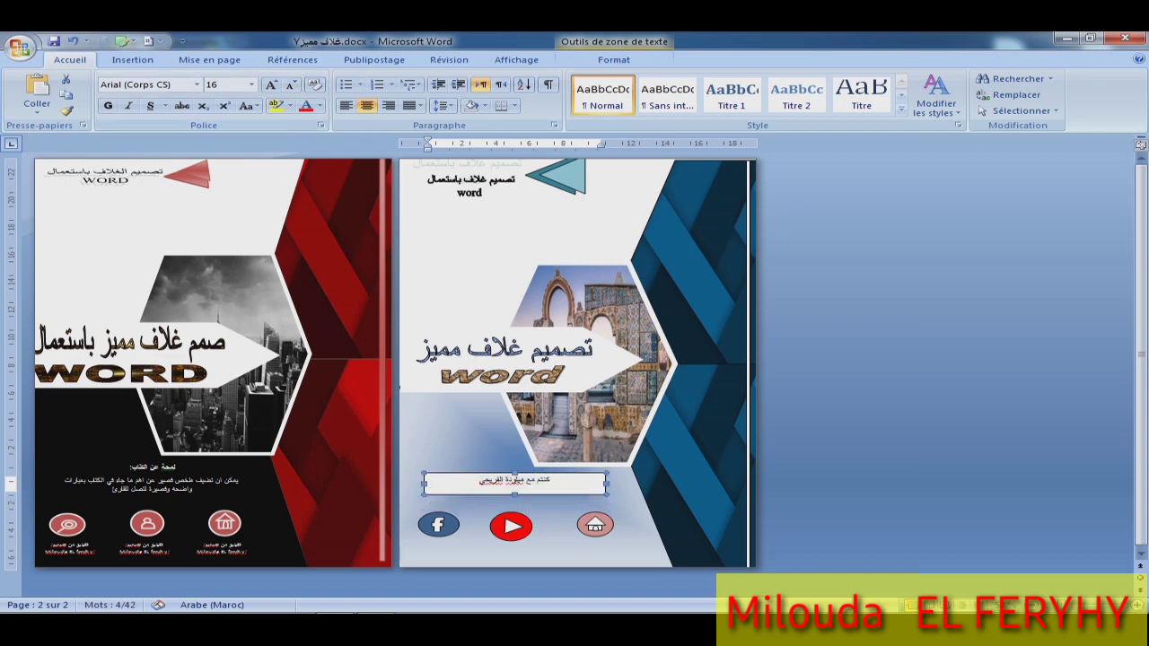
triple_click(517, 481)
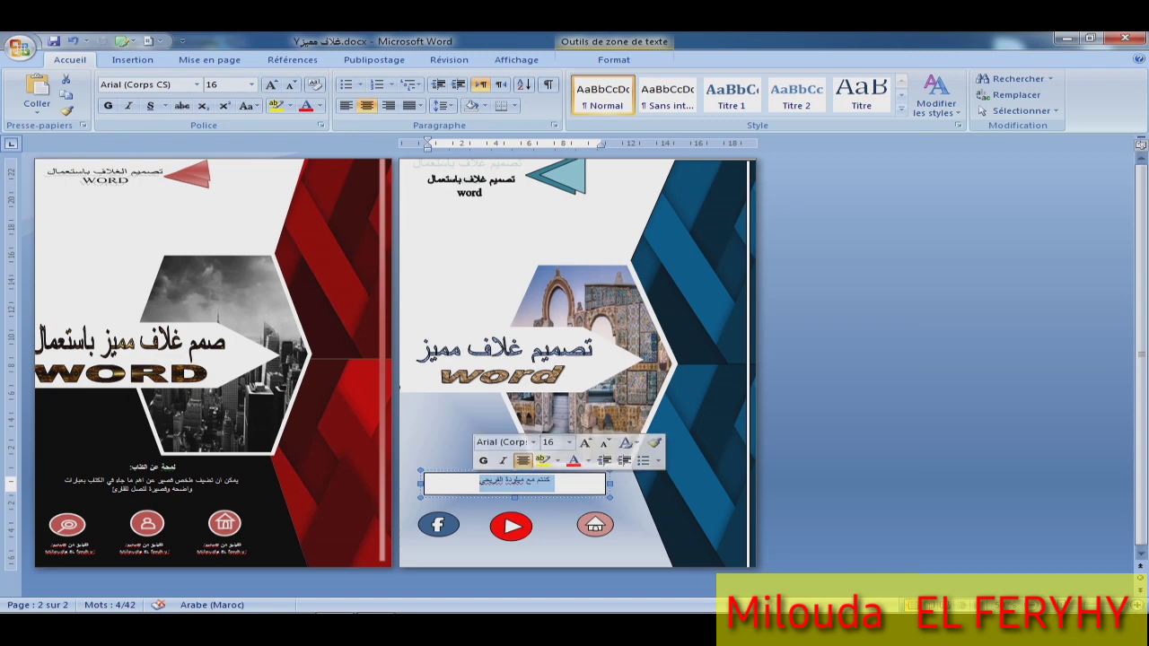
Give the credit text box No Fill and No Outline.
left_click(514, 473)
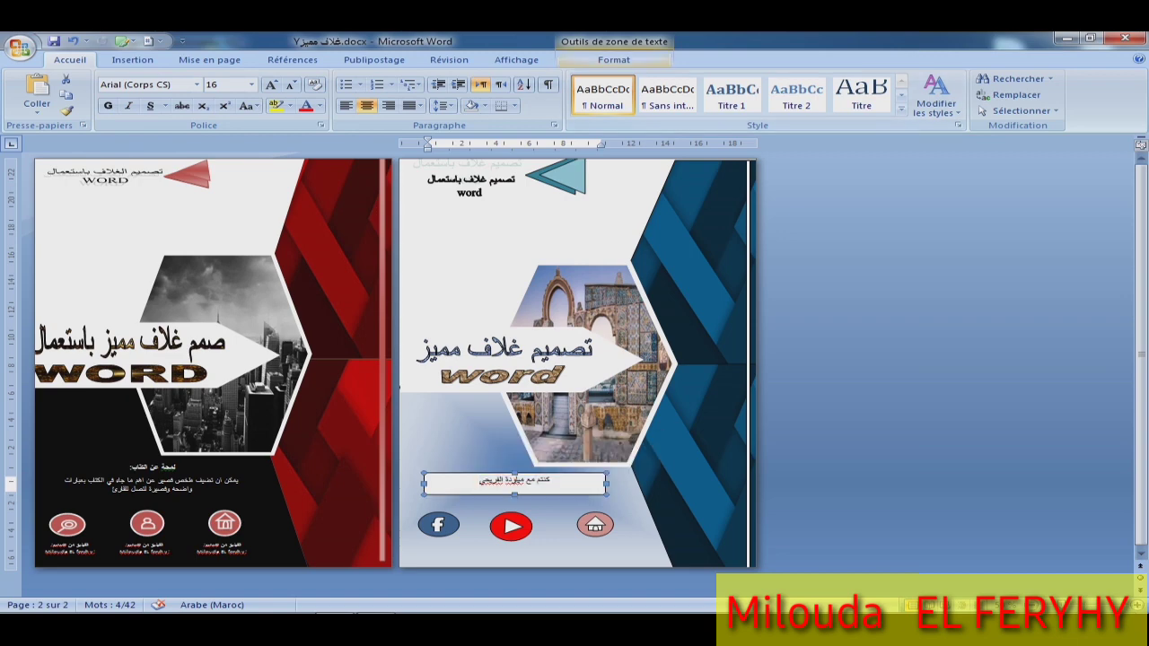
left_click(614, 60)
left_click(440, 78)
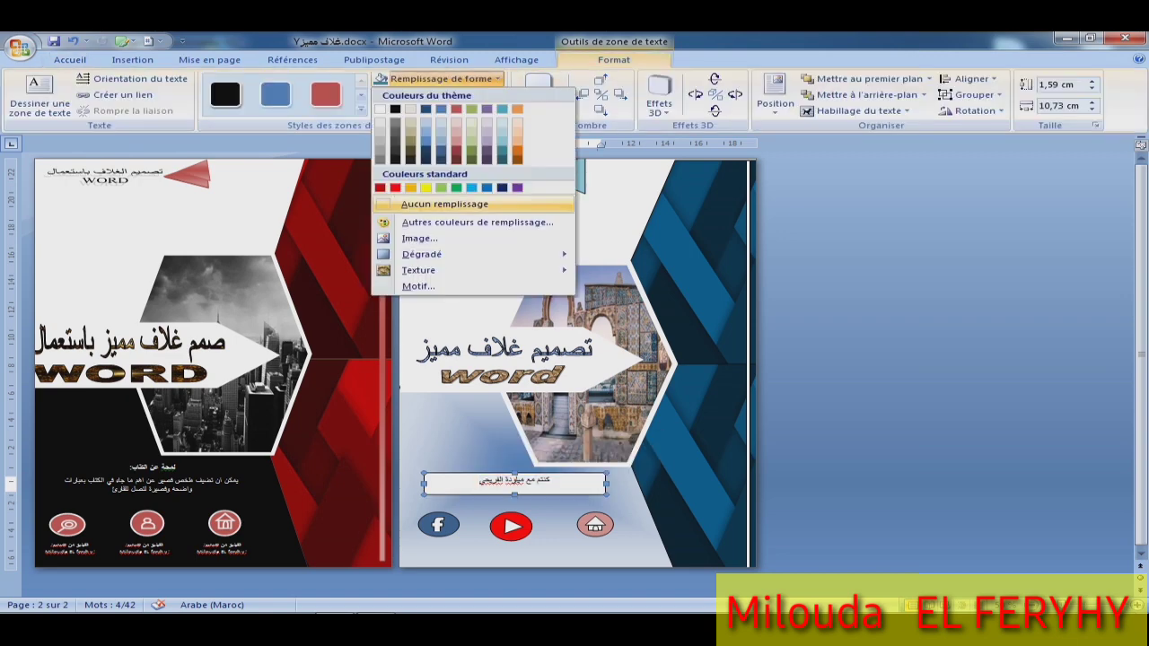
left_click(444, 203)
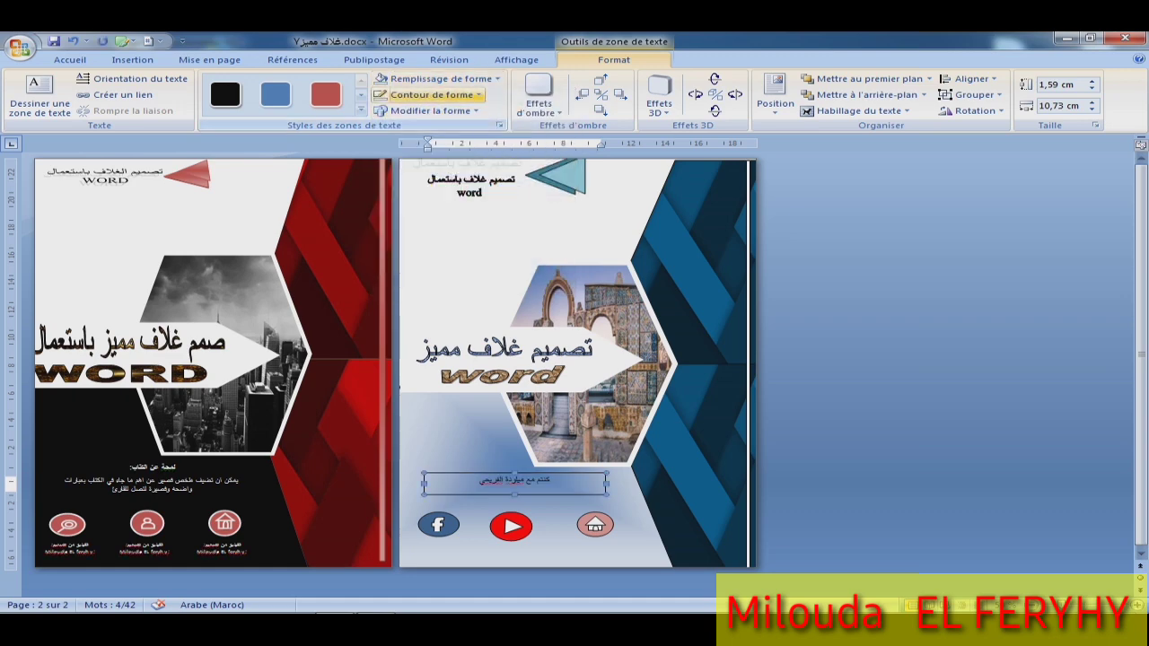
left_click(431, 95)
left_click(431, 220)
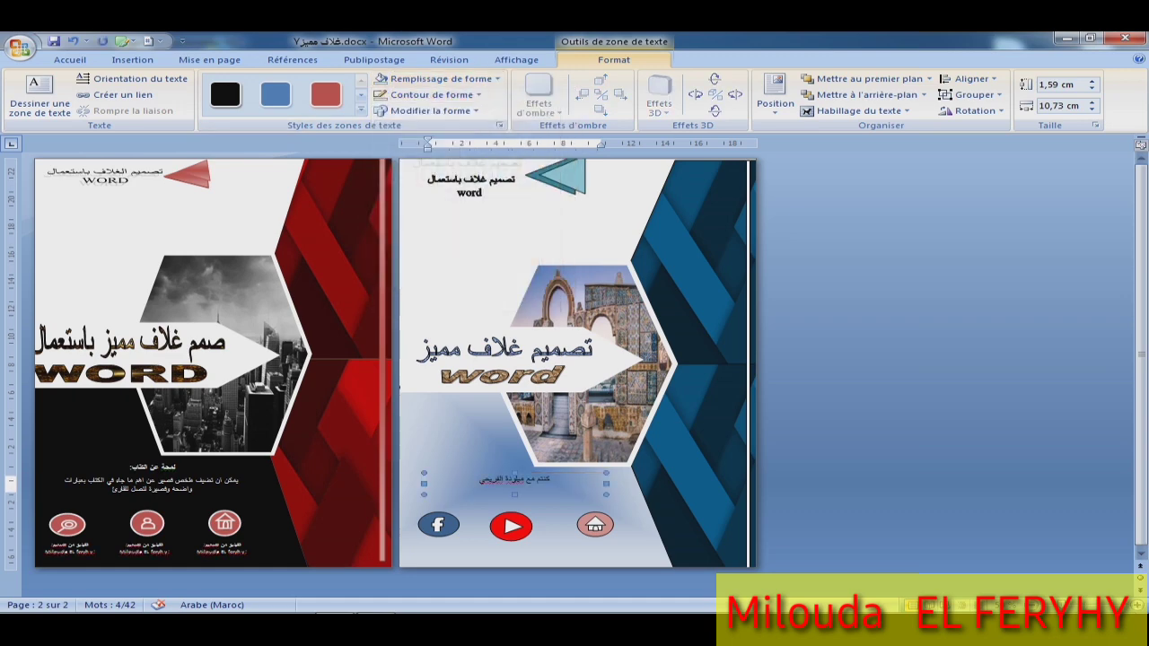
left_click(525, 365)
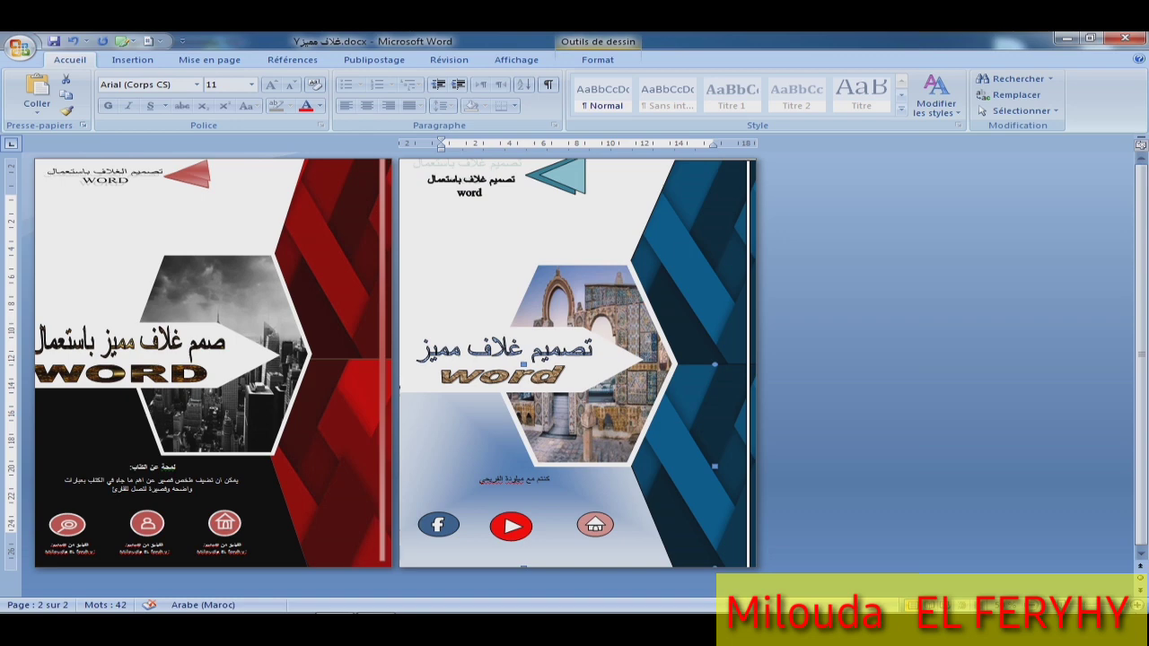
left_click(512, 527)
Draw a text box just below the YouTube icon.
left_click(512, 526)
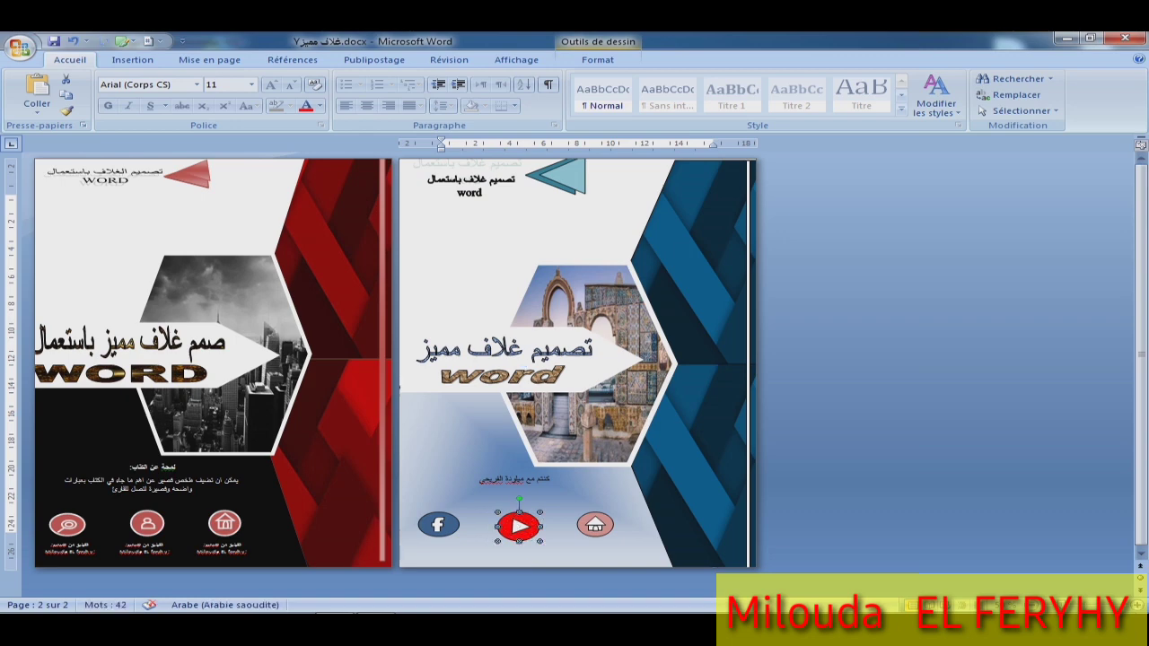
key("Escape")
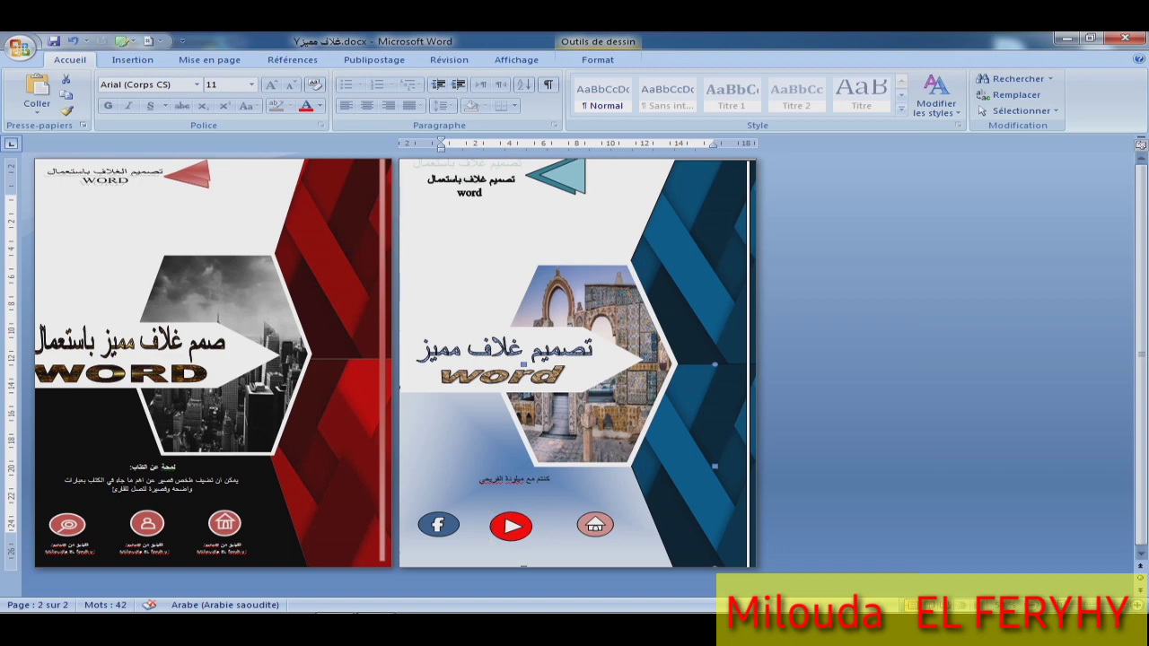
left_click(512, 526)
key("Escape")
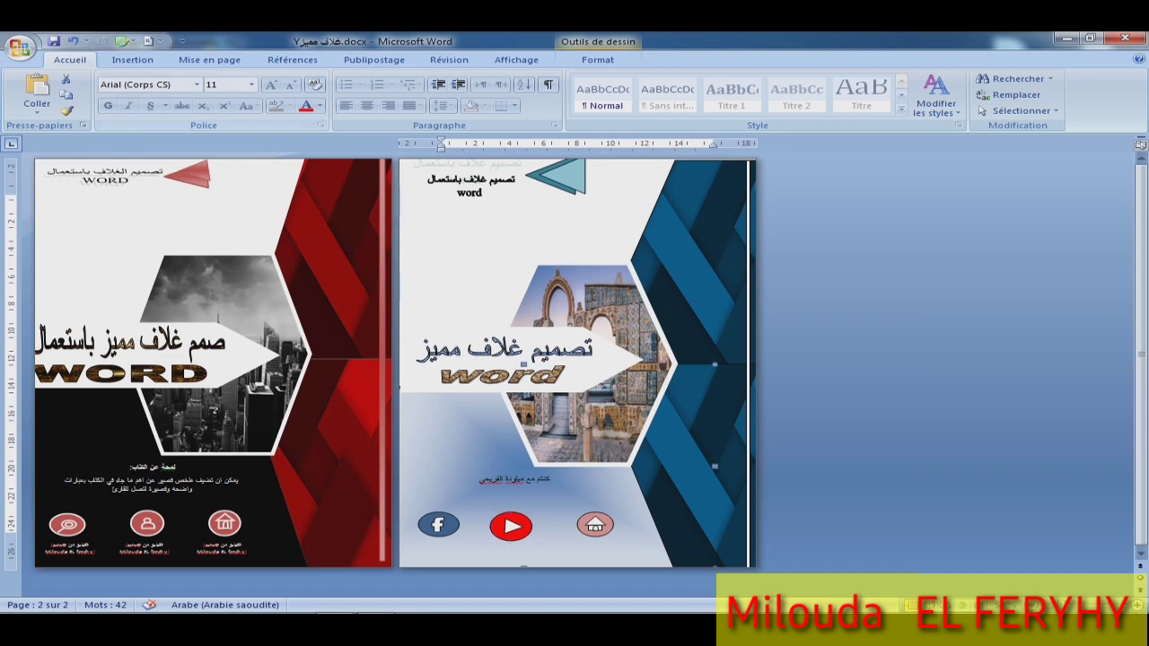
left_click(132, 59)
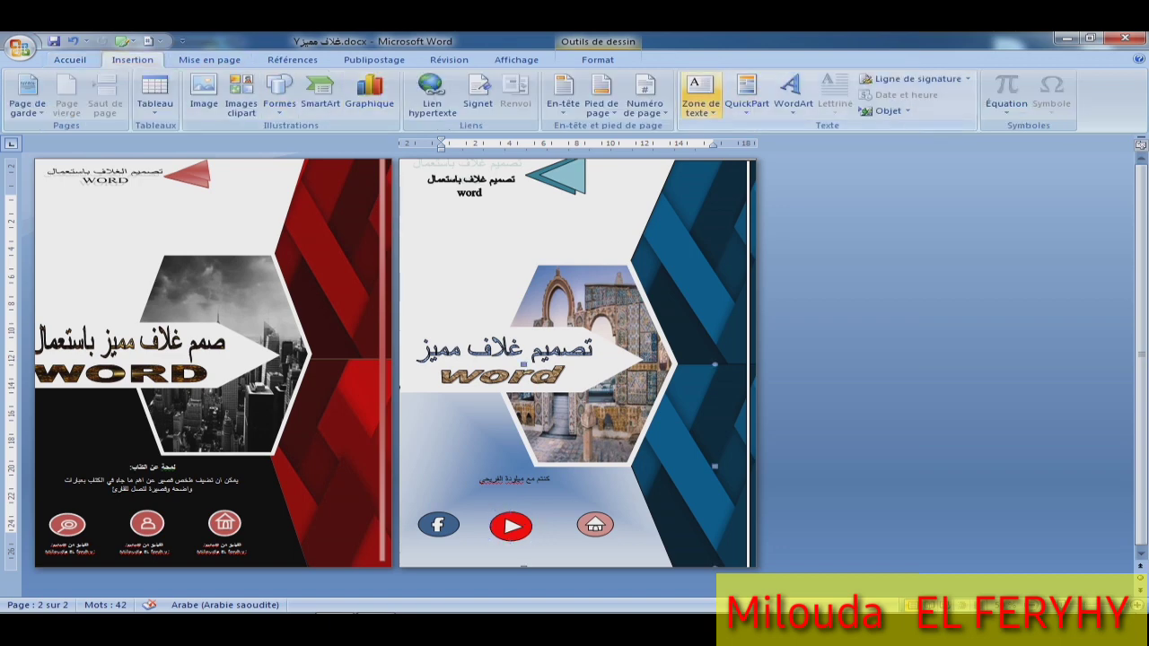
left_click(700, 94)
left_click(774, 398)
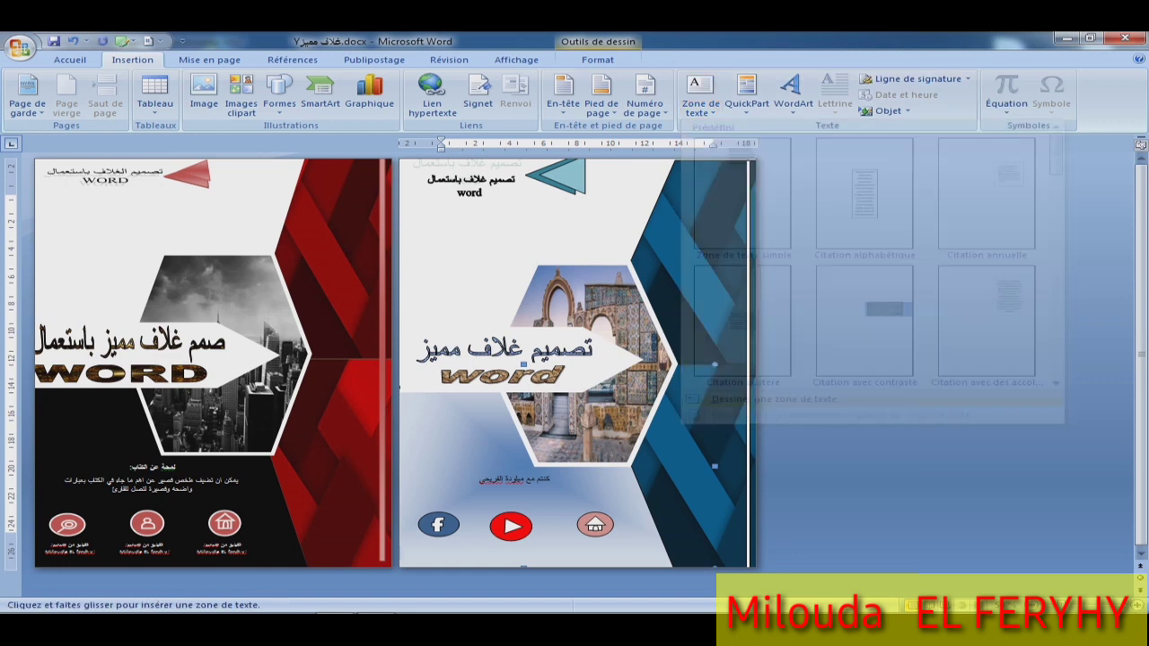
left_click_drag(483, 545, 541, 564)
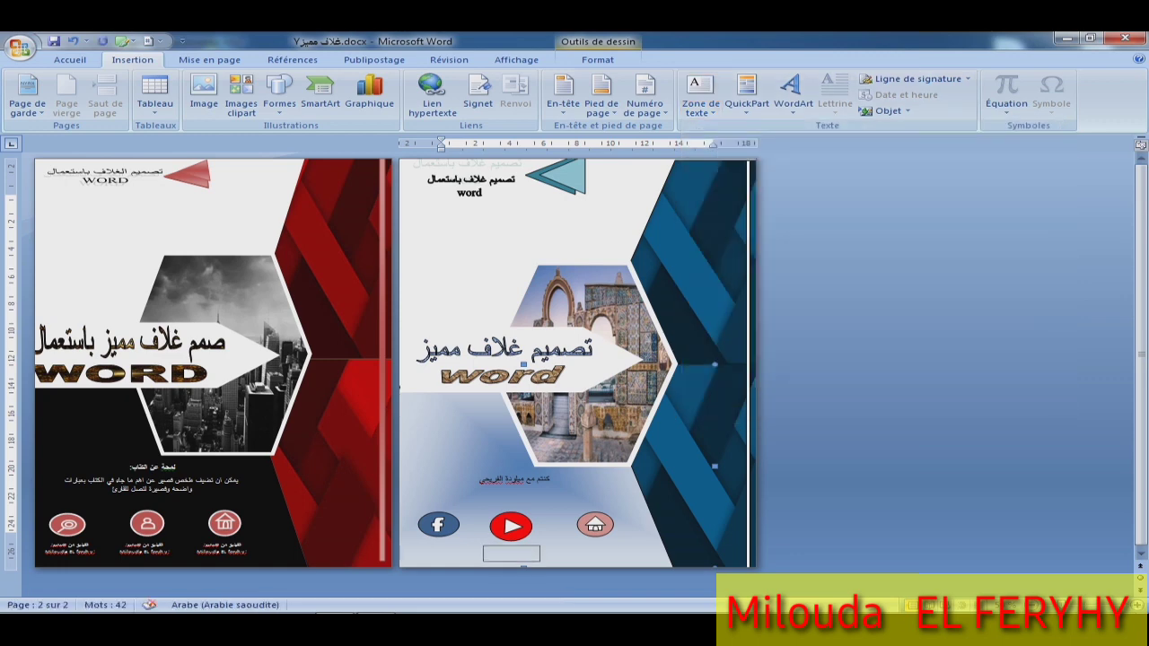
Type the author's name in French, widen the box to one line, and make it bold 12 pt.
key("alt+shift")
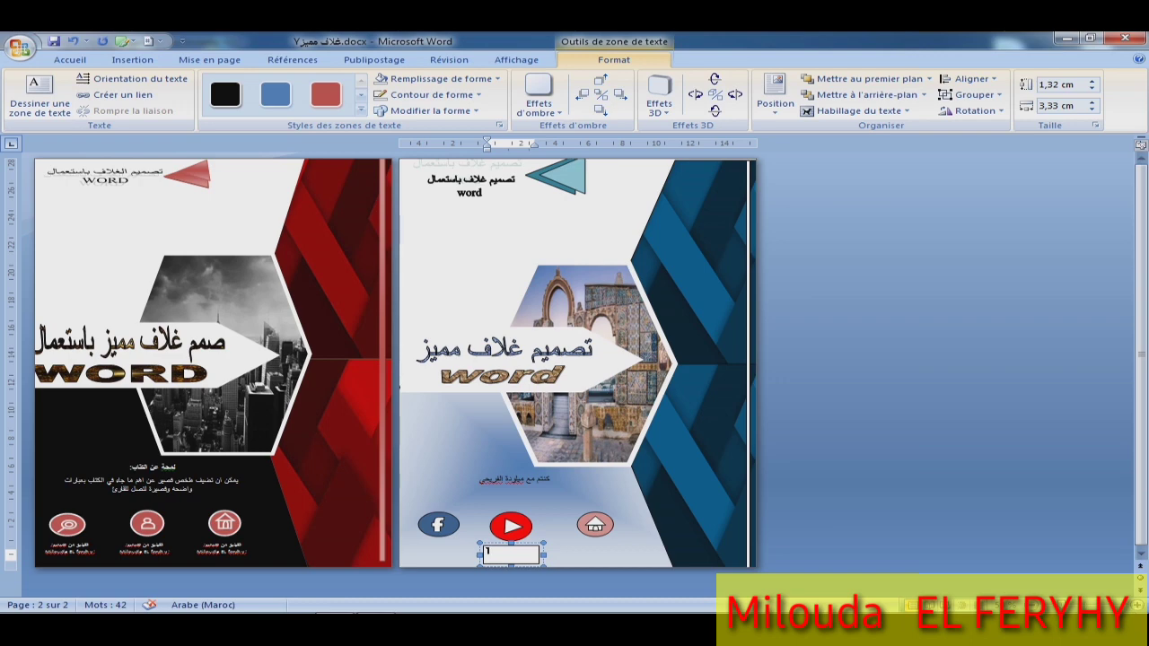
key("alt+shift")
type("-")
type("M")
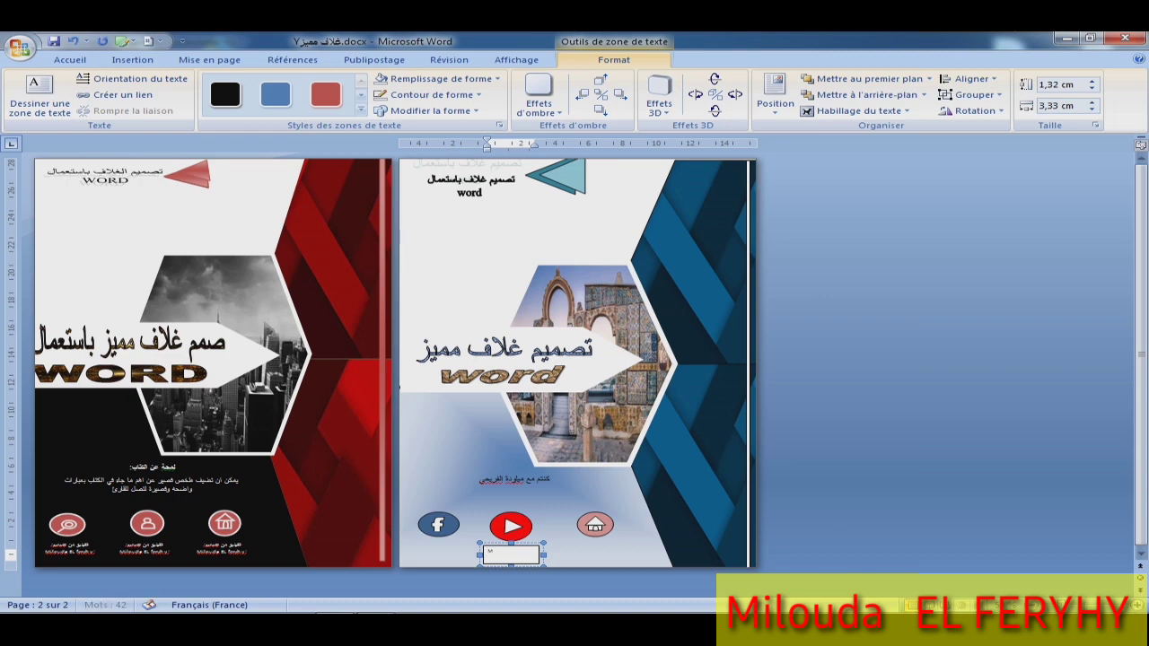
type("ilouda")
type(" E")
type("L FERYHY")
left_click_drag(539, 555, 557, 554)
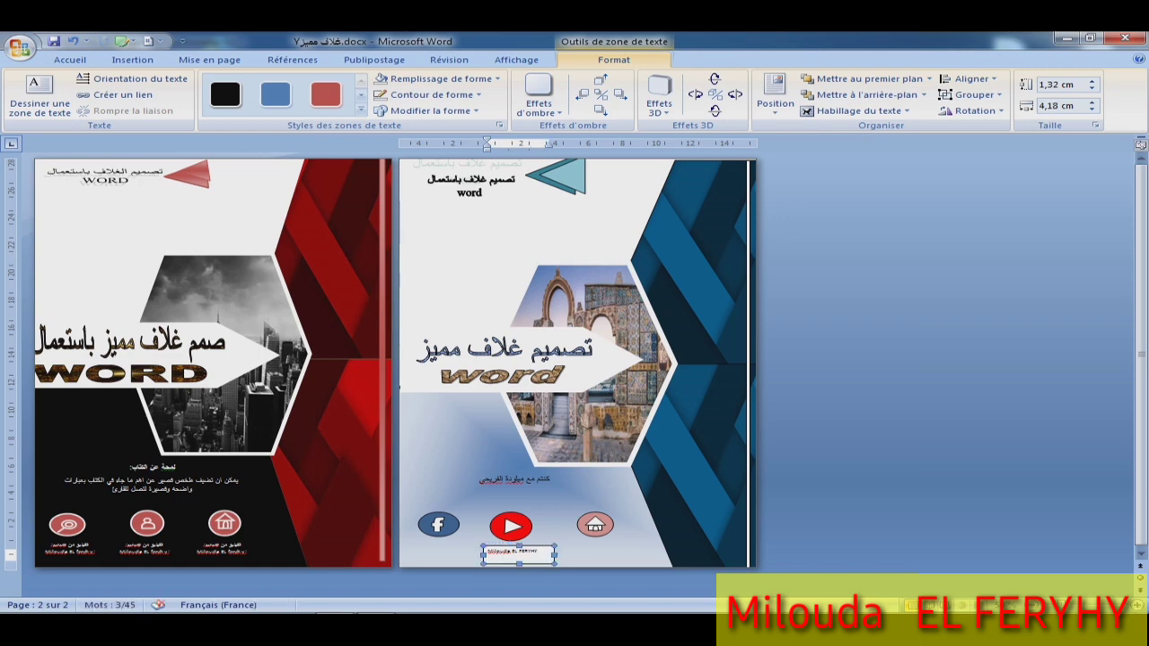
left_click_drag(486, 553, 540, 553)
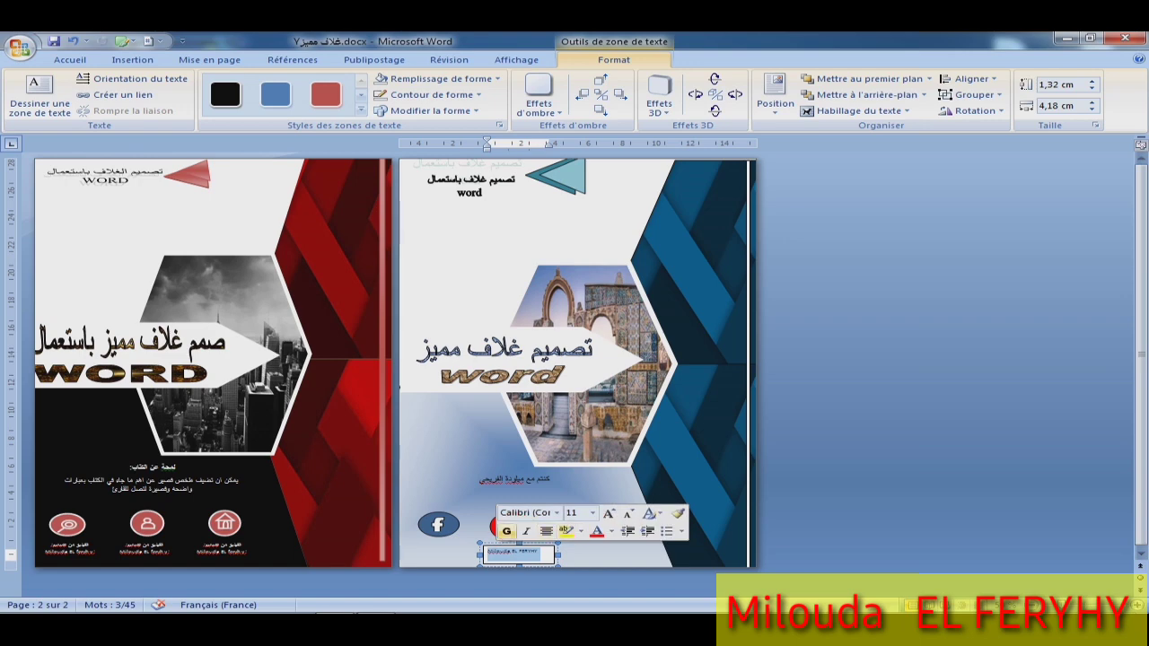
left_click(506, 530)
left_click(609, 513)
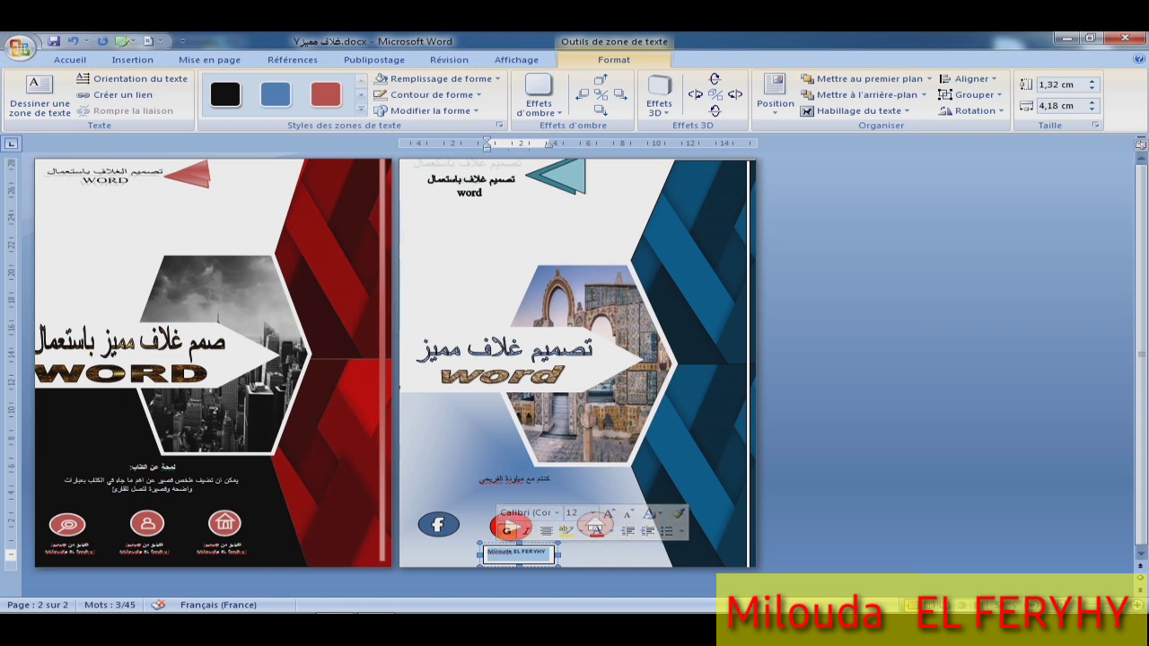
left_click(524, 365)
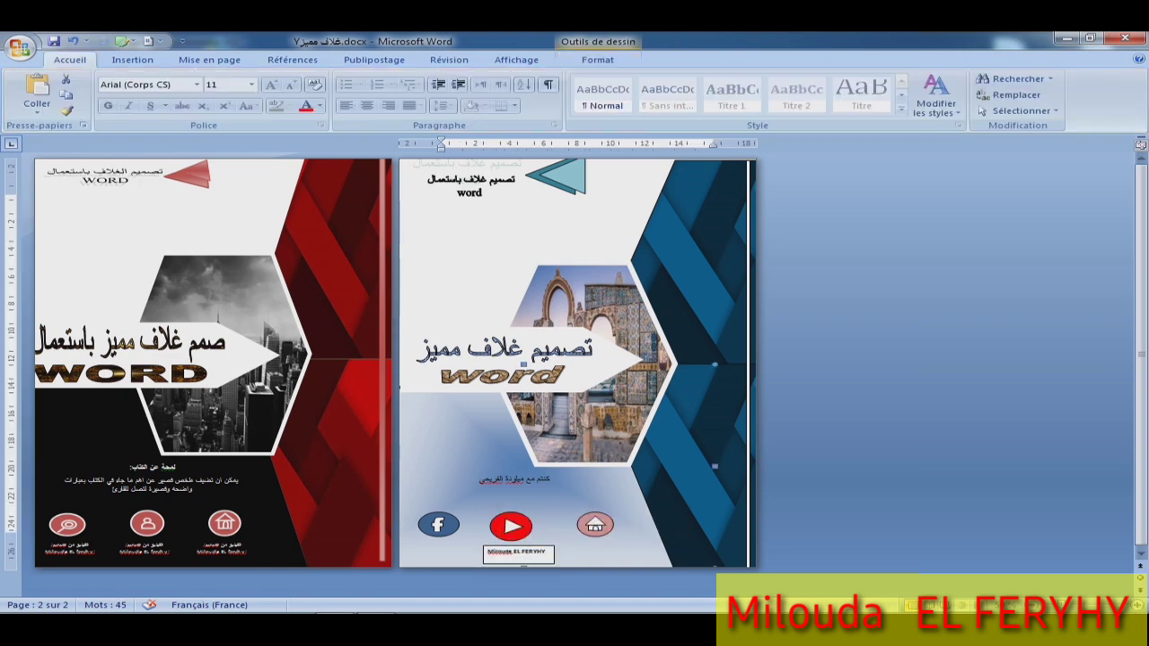
Set the YouTube name label to Sans contour and Aucun remplissage, undoing a stray paste.
left_click(519, 553)
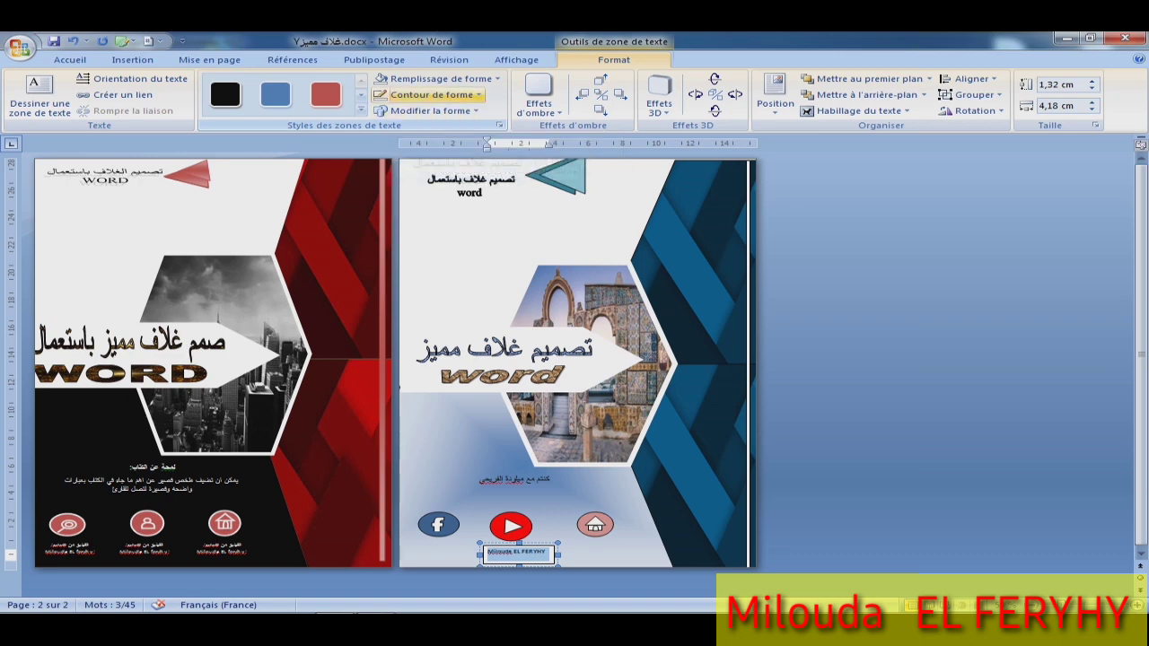
left_click(431, 94)
left_click(432, 220)
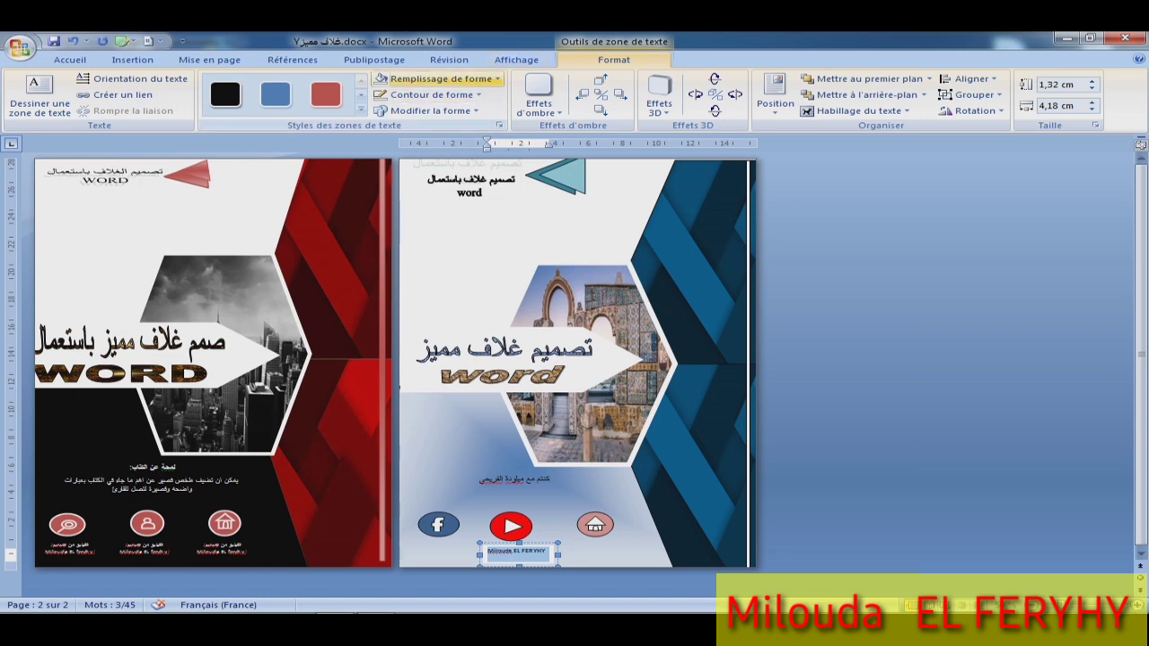
left_click(438, 78)
left_click(445, 204)
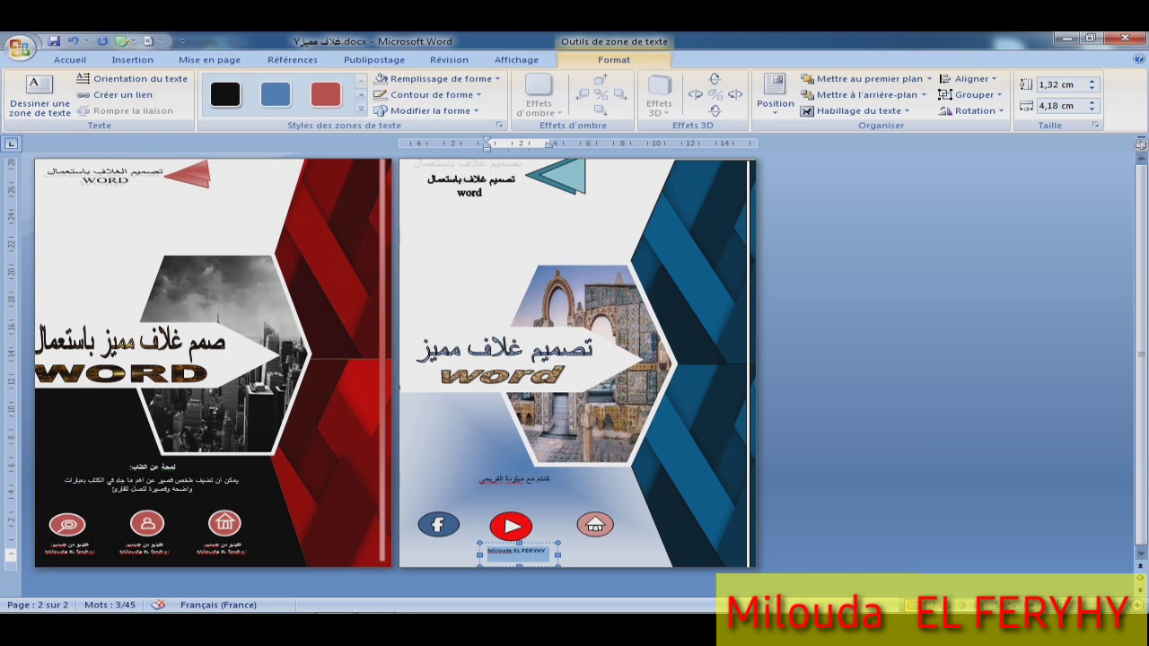
left_click(523, 363)
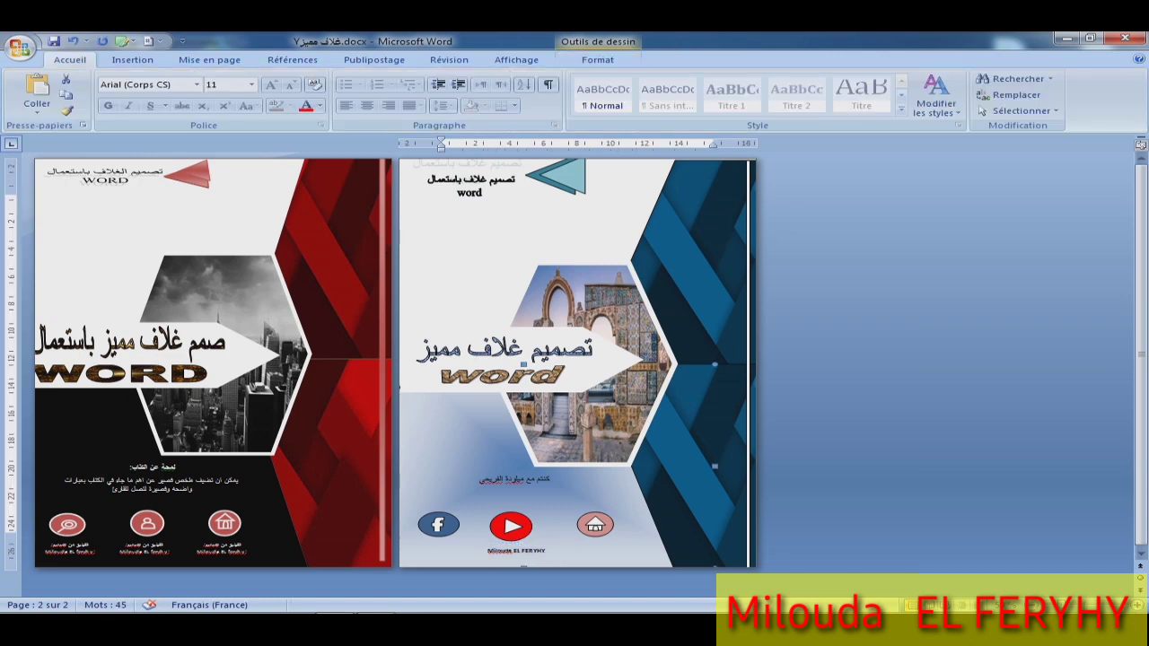
left_click(442, 209)
key("ctrl+v")
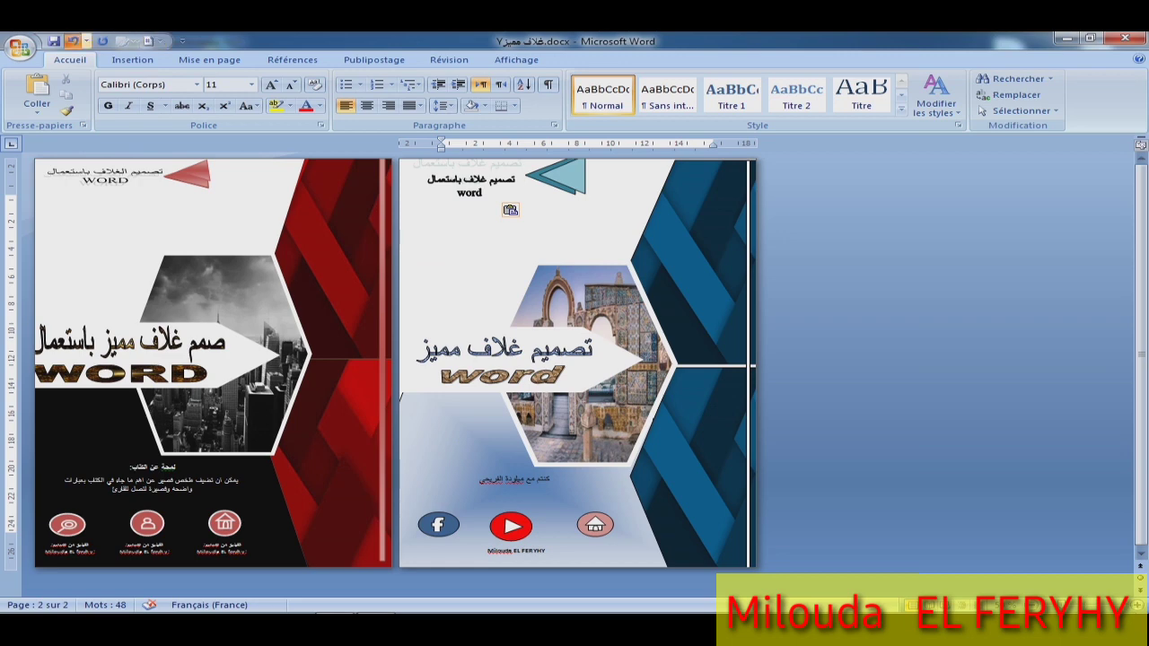
left_click(72, 41)
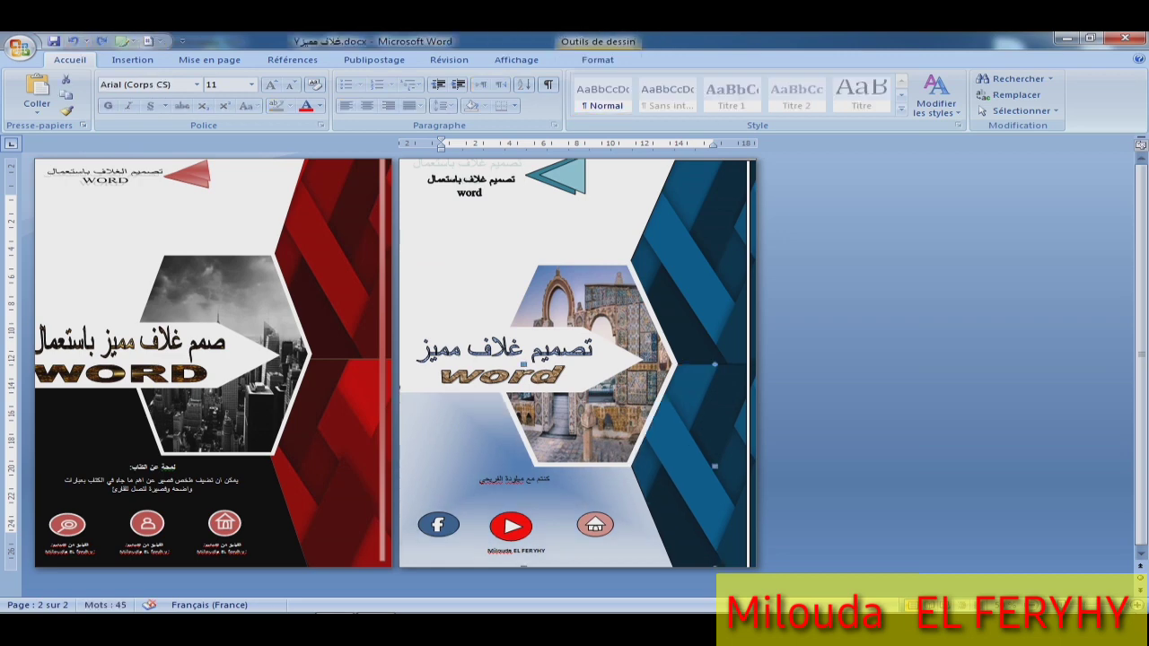
left_click(518, 551)
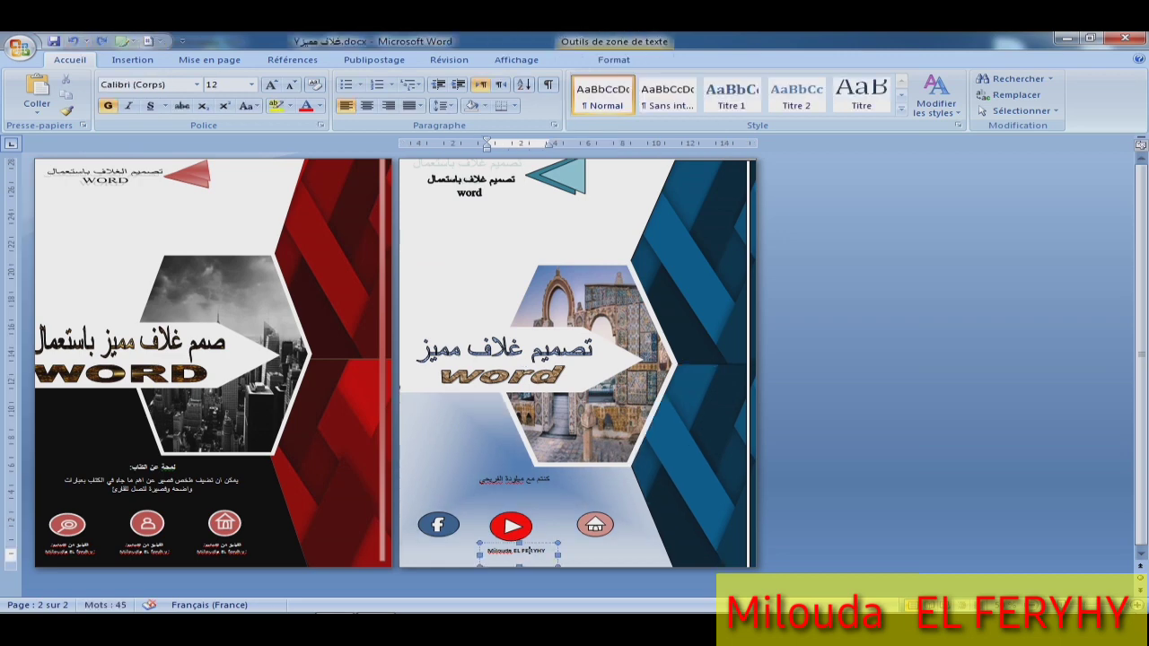
Draw a text box under the Facebook icon and paste the author's name into it.
left_click(710, 413)
left_click(511, 551)
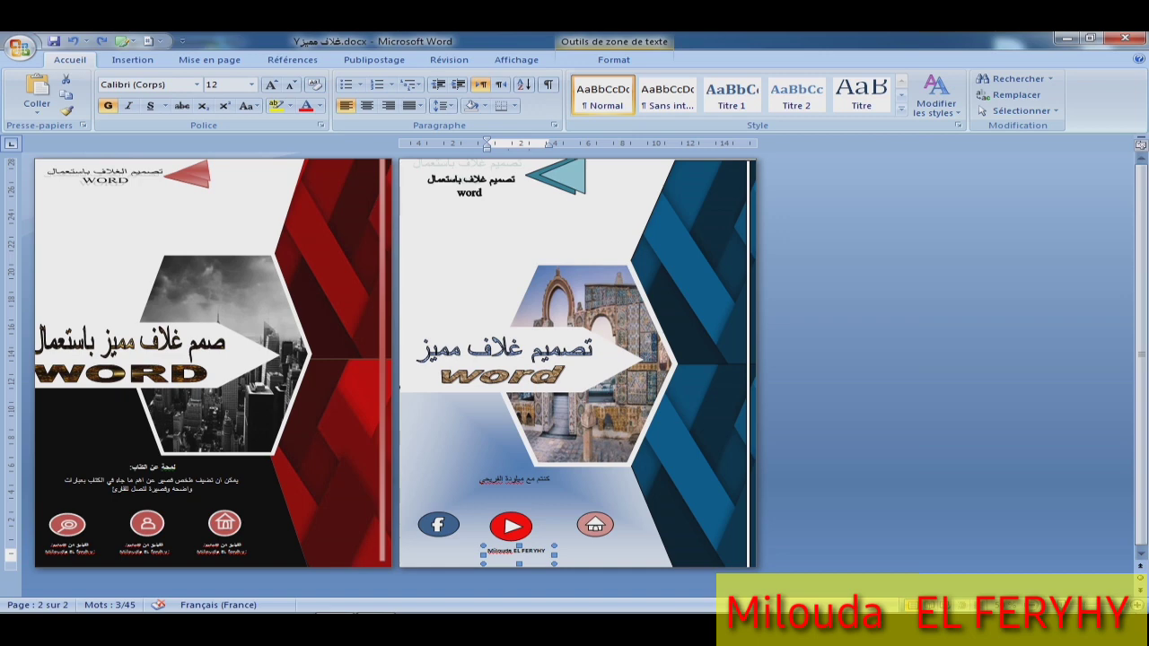
left_click_drag(409, 541, 459, 560)
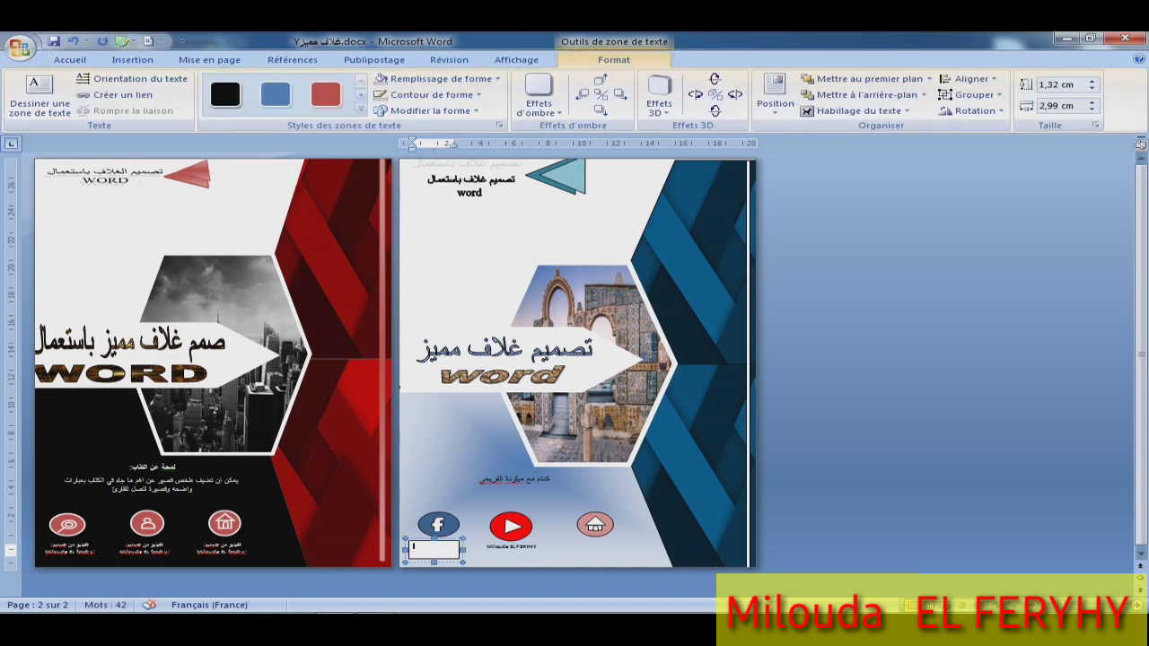
key("ctrl+v")
key("Escape")
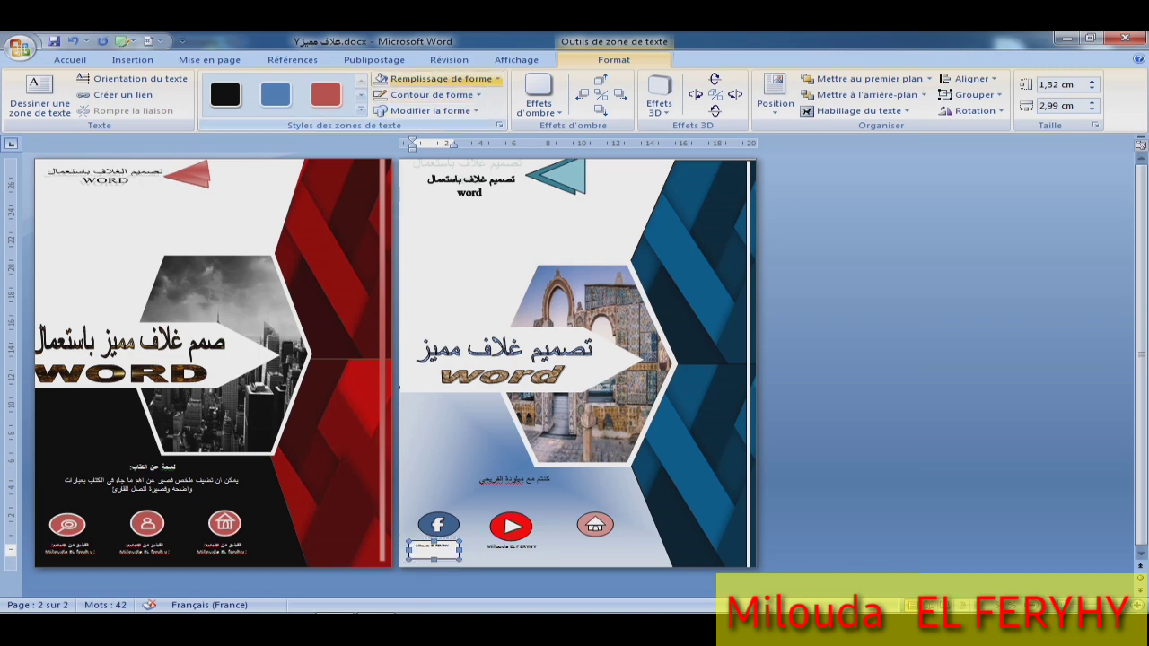
Set the Facebook name label to Aucun remplissage and Sans contour.
left_click(440, 79)
left_click(454, 203)
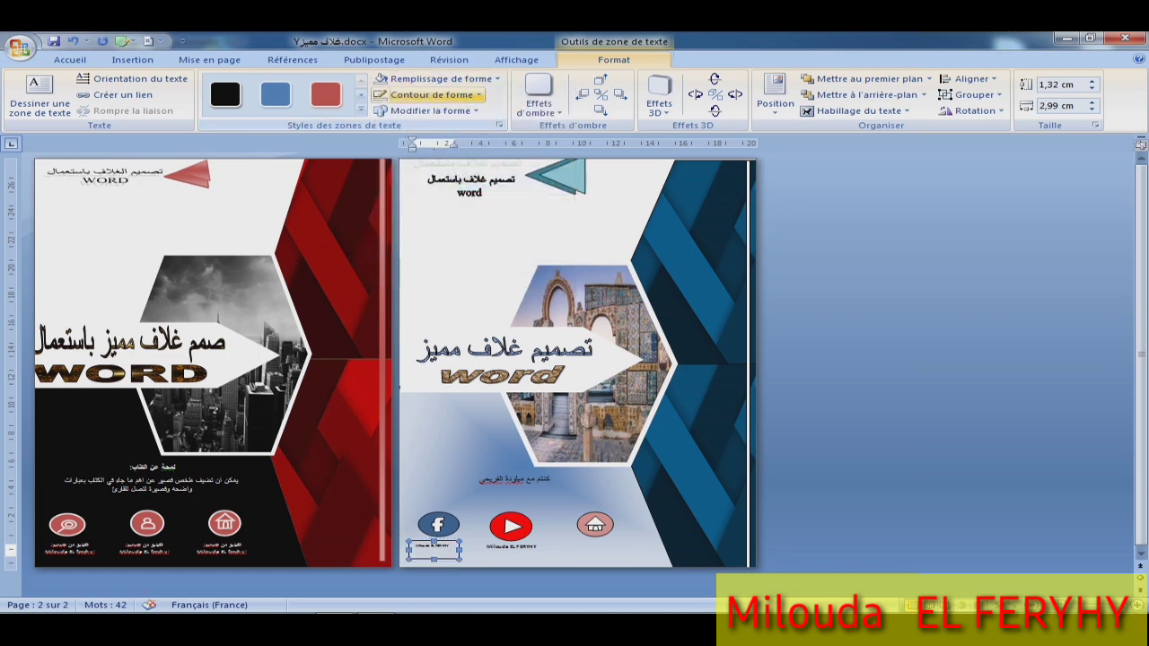
left_click(431, 94)
left_click(419, 220)
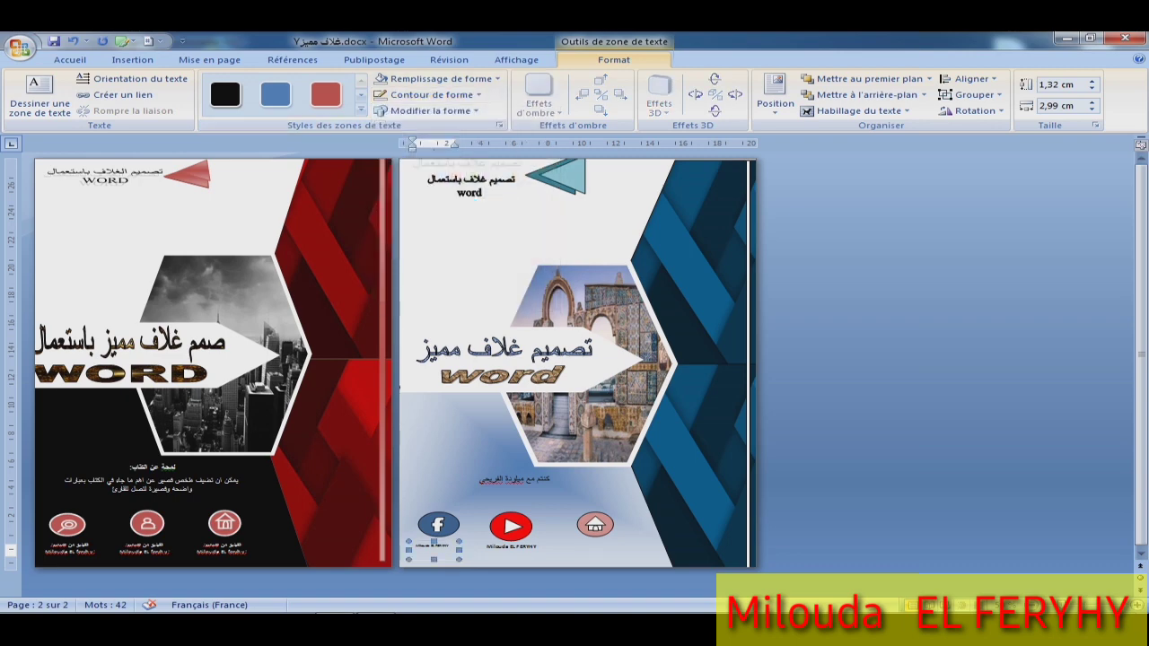
left_click(524, 364)
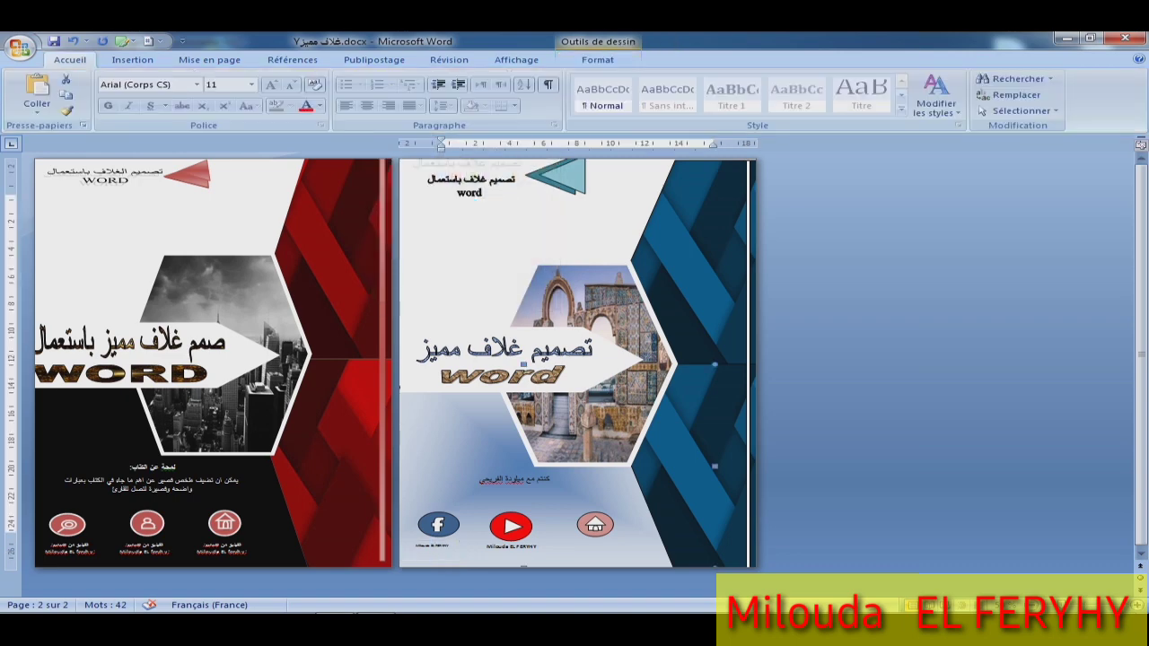
left_click(132, 59)
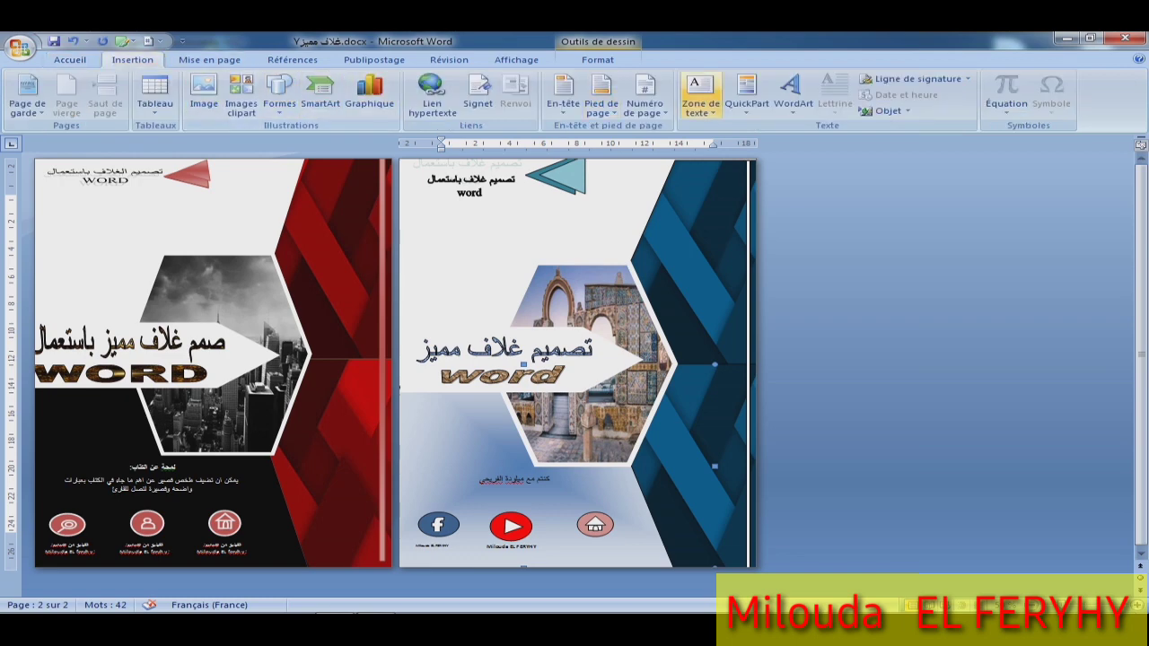
Add a borderless, unfilled text box with the pasted name below the home icon.
left_click(701, 94)
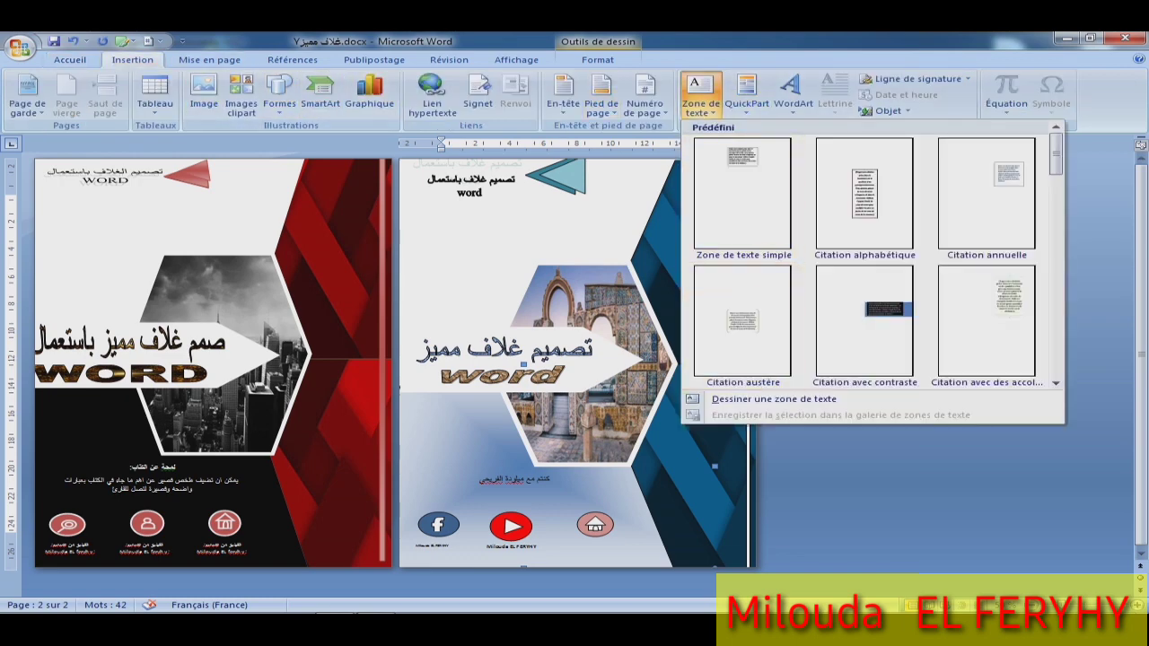
left_click(774, 398)
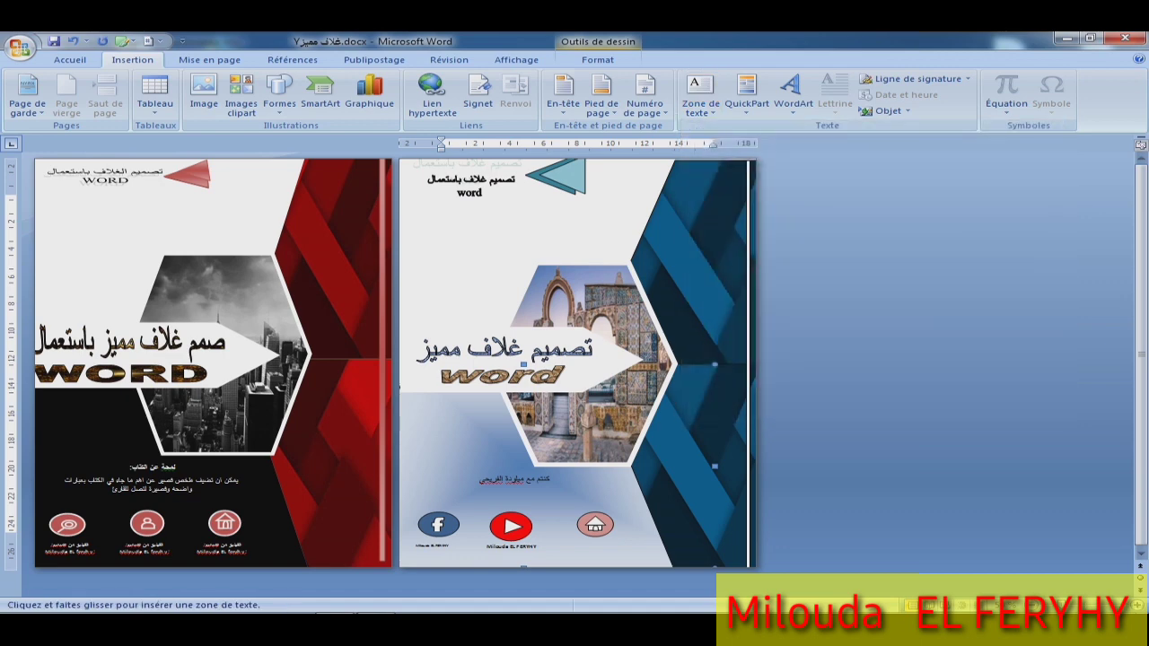
left_click_drag(565, 541, 622, 557)
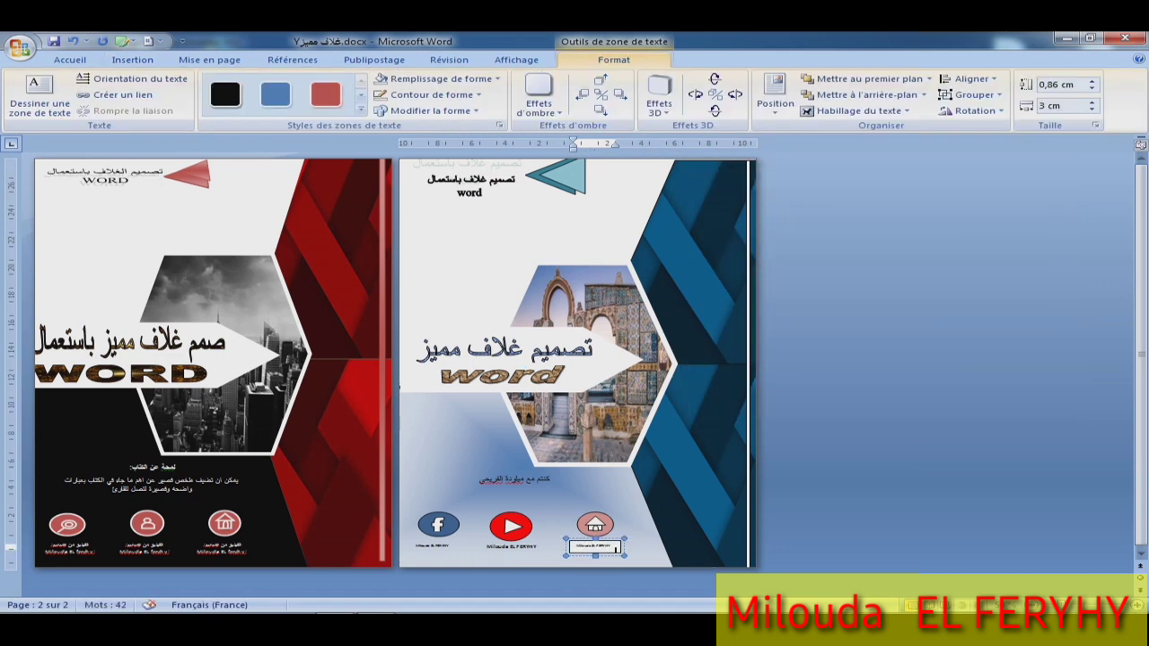
key("ctrl+v")
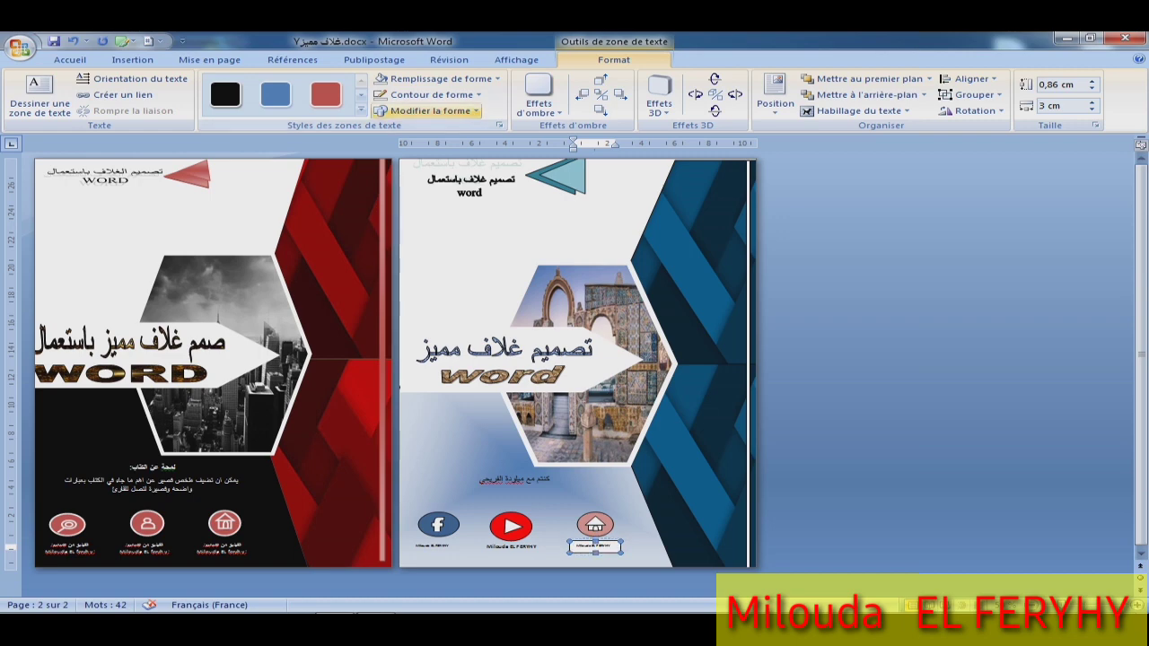
left_click(431, 95)
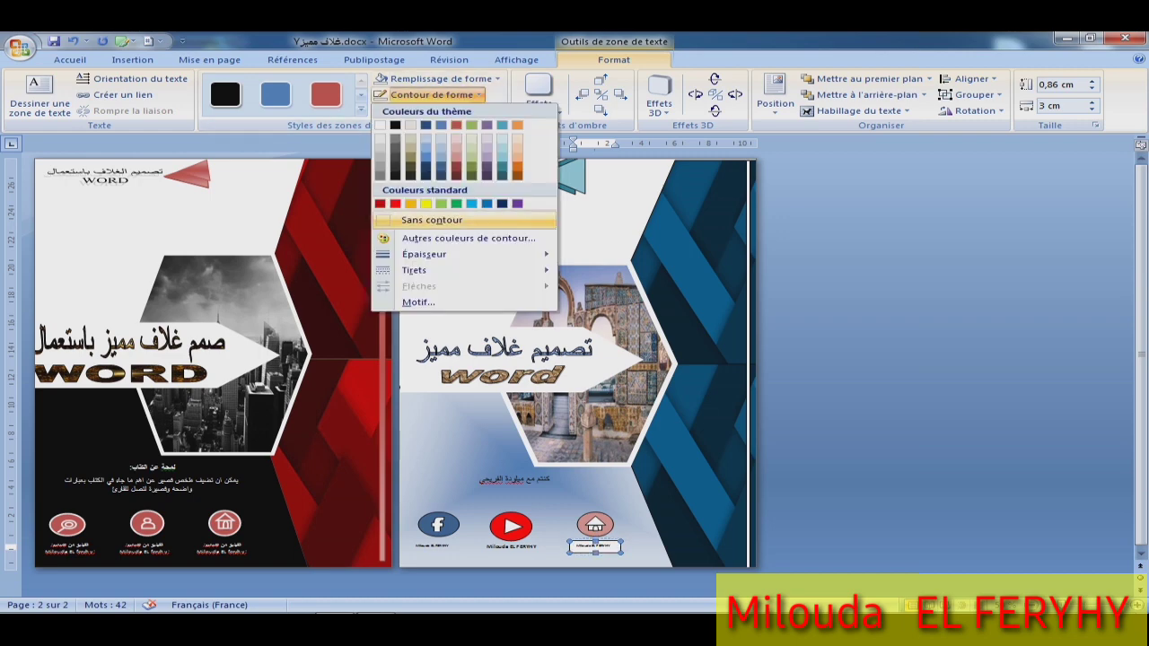
left_click(432, 220)
left_click(440, 78)
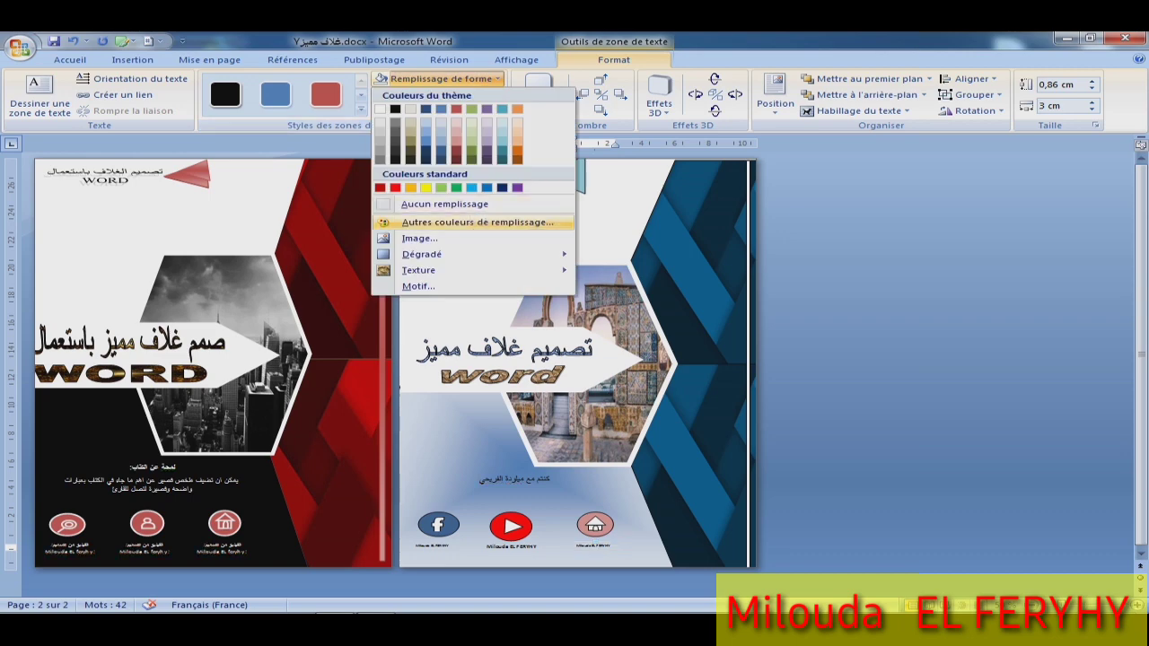
left_click(445, 203)
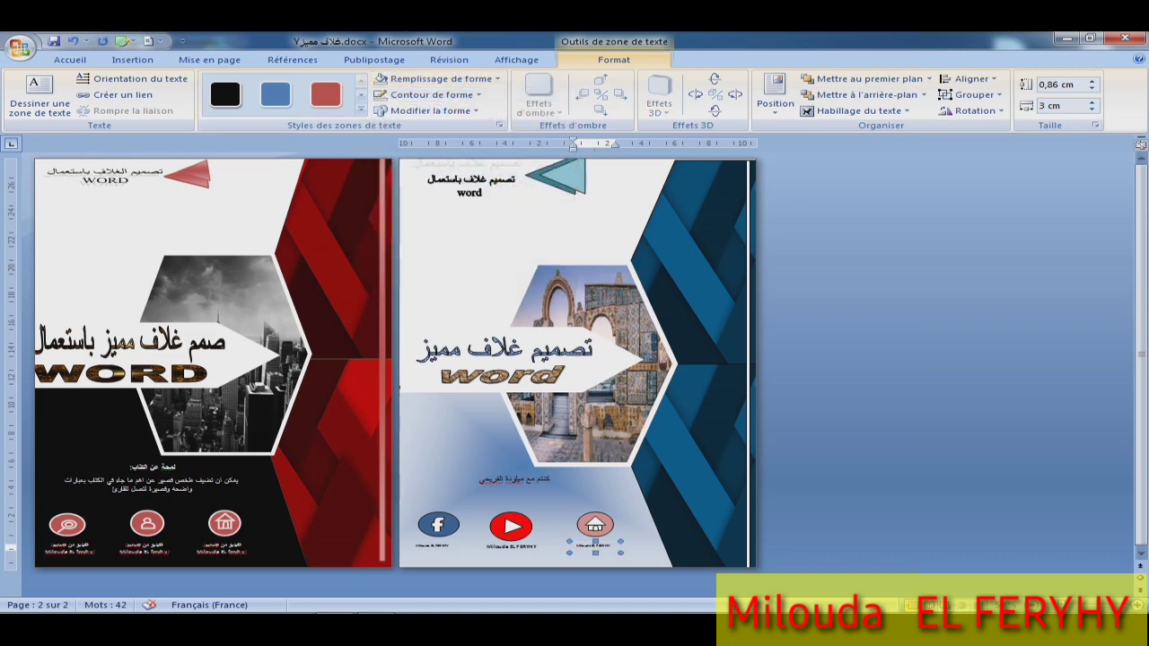
Remove the top title box's fill, narrow the YouTube icon, and widen the home-icon label.
left_click(511, 523)
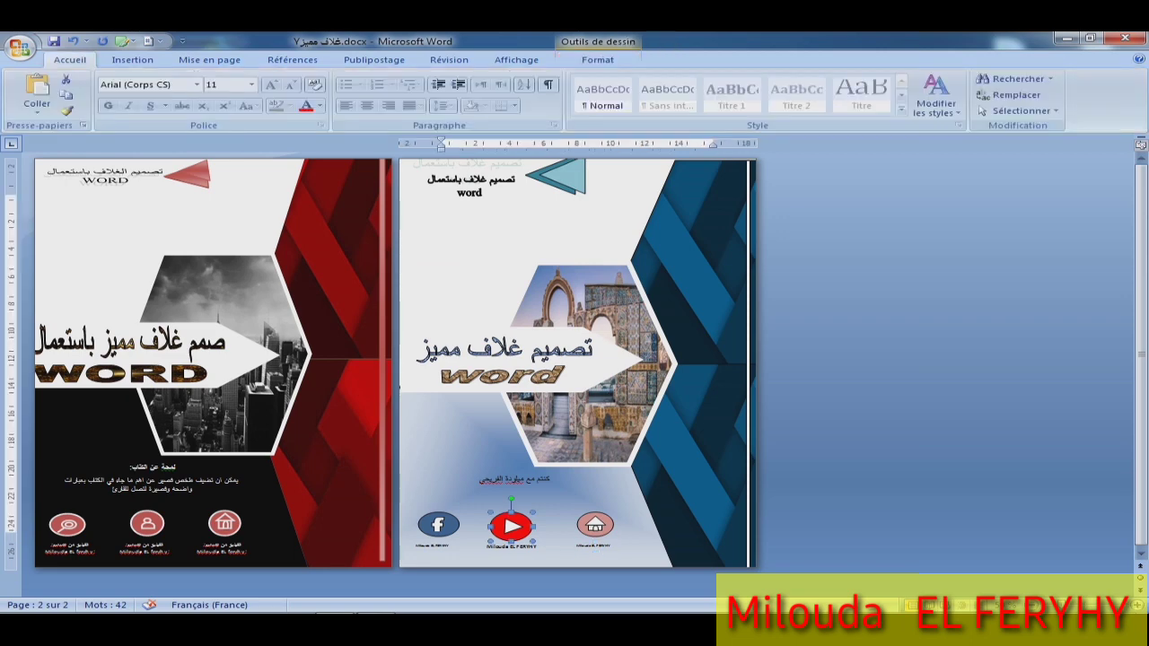
left_click(512, 525)
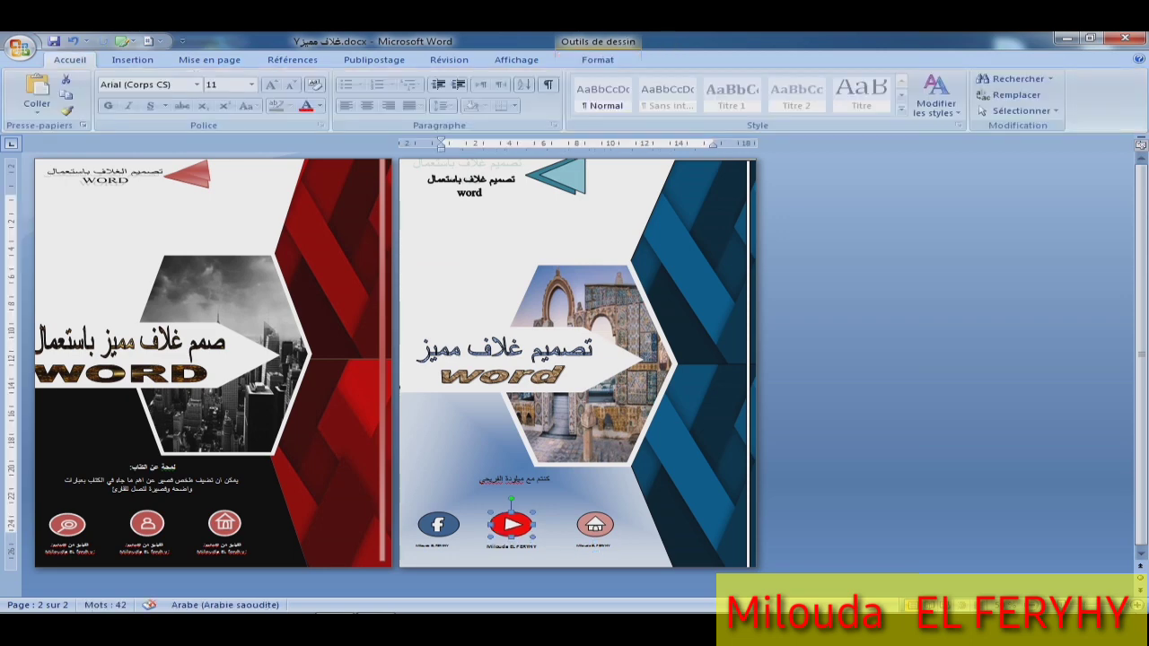
left_click_drag(536, 524, 513, 525)
left_click(512, 545)
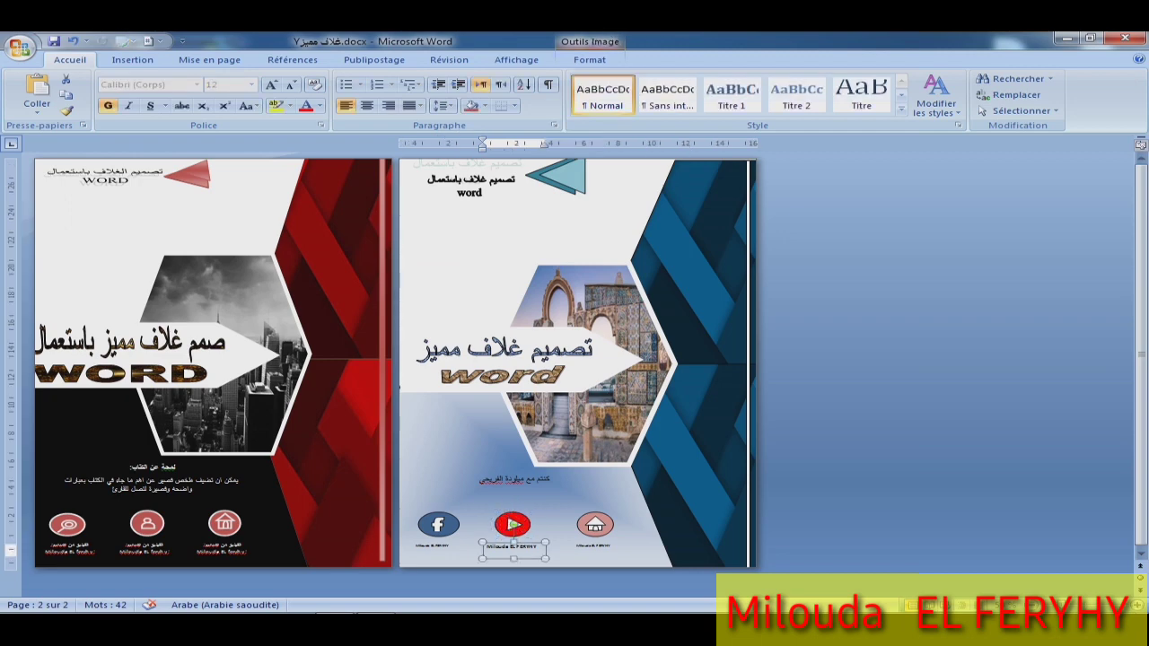
left_click(594, 545)
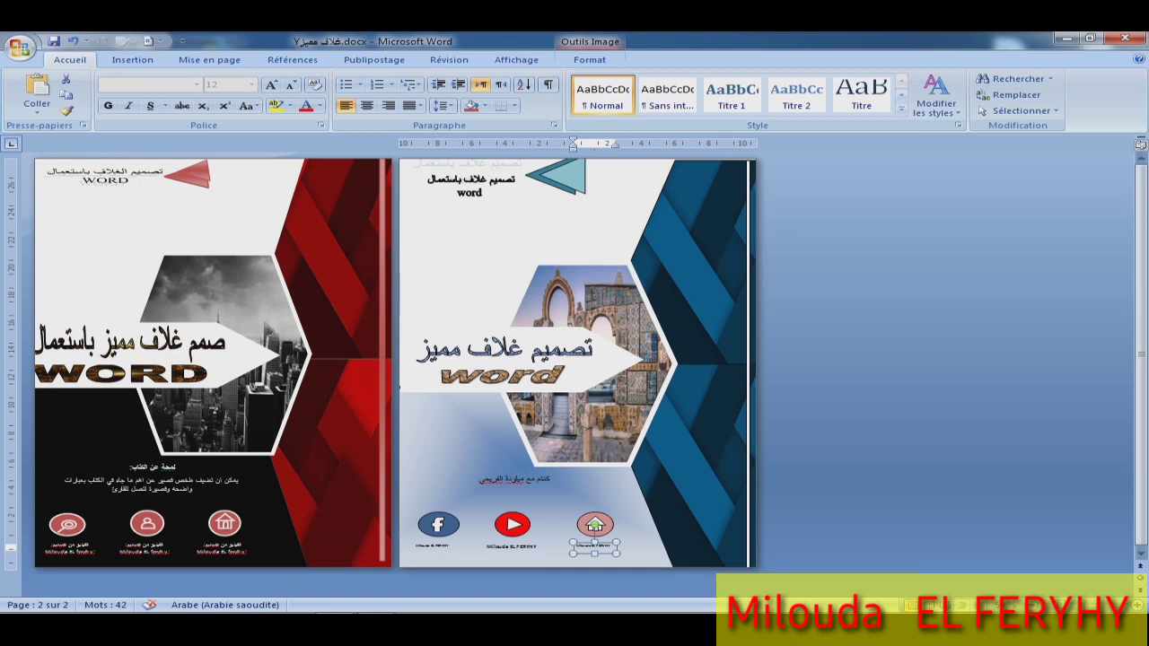
left_click_drag(620, 548, 626, 547)
left_click(524, 364)
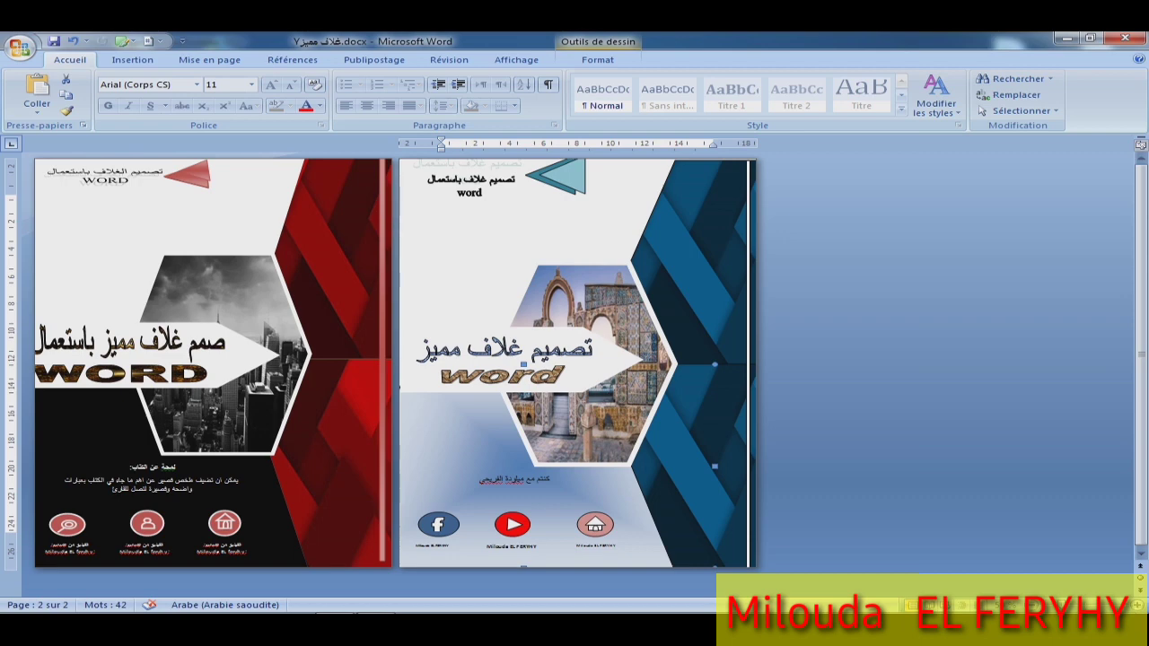
Fill the thin right-edge strip with Blanc, Arrière-plan 1, plus sombre 50 % dark grey.
left_click(743, 364)
left_click(598, 60)
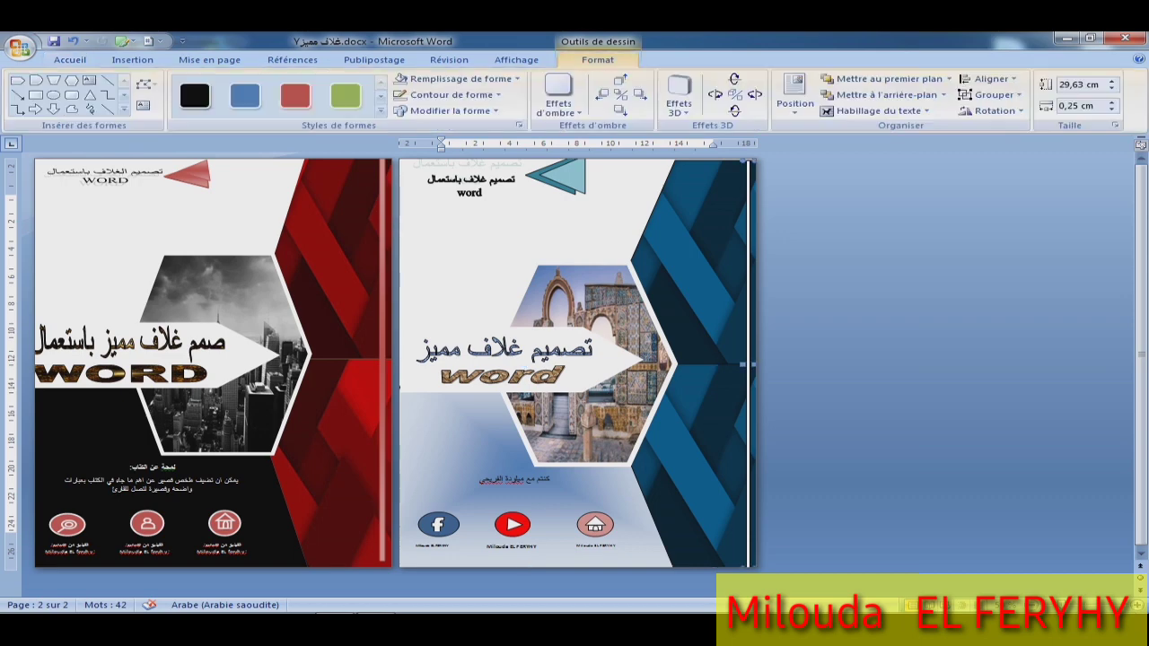
left_click(460, 79)
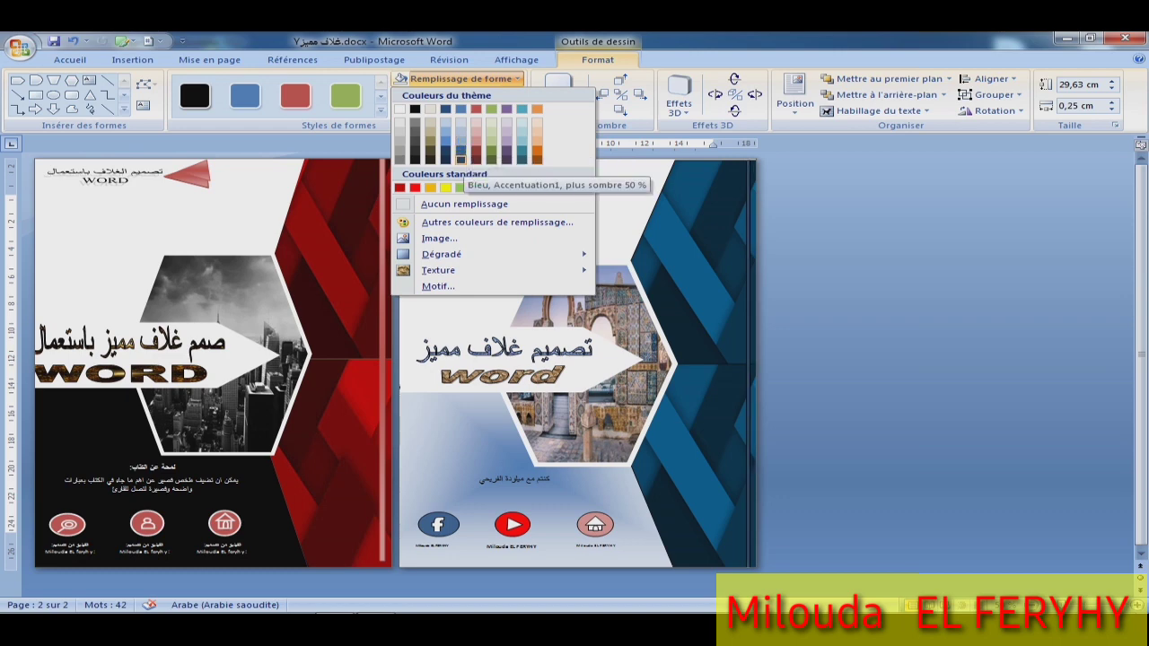
left_click(461, 159)
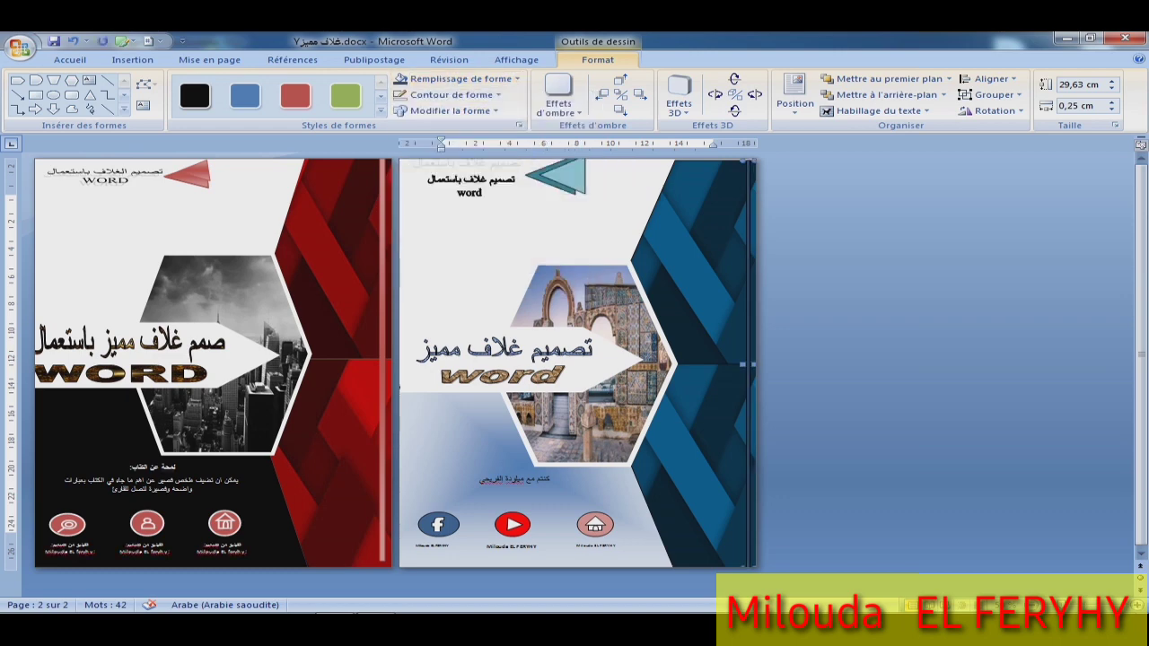
left_click(682, 260)
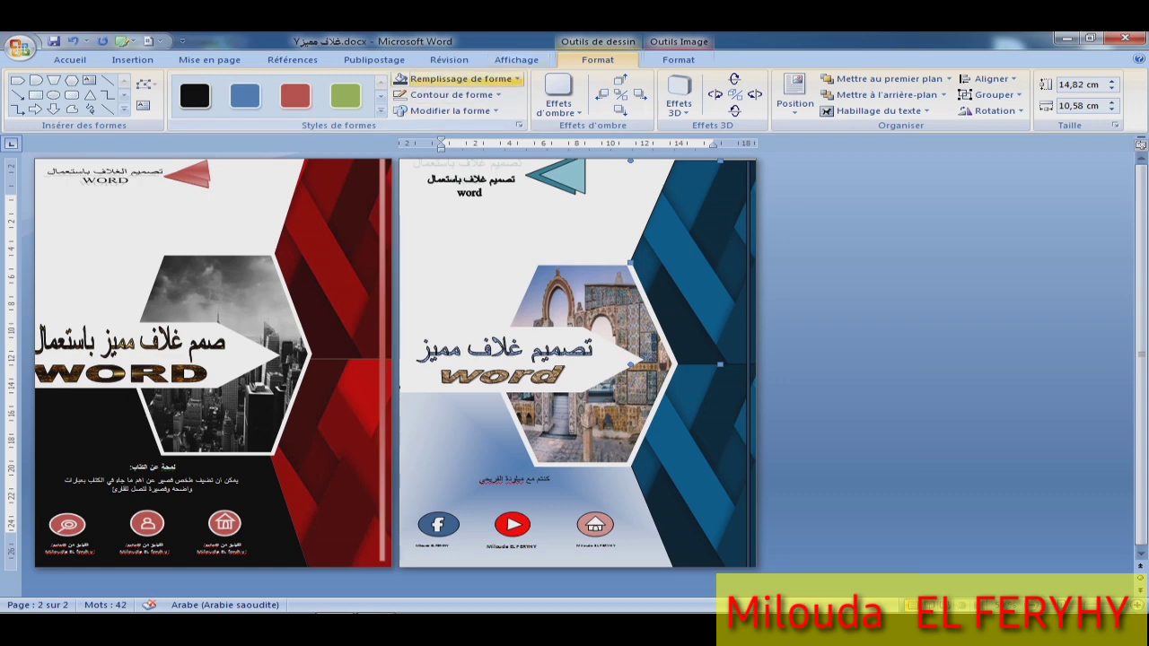
left_click(458, 79)
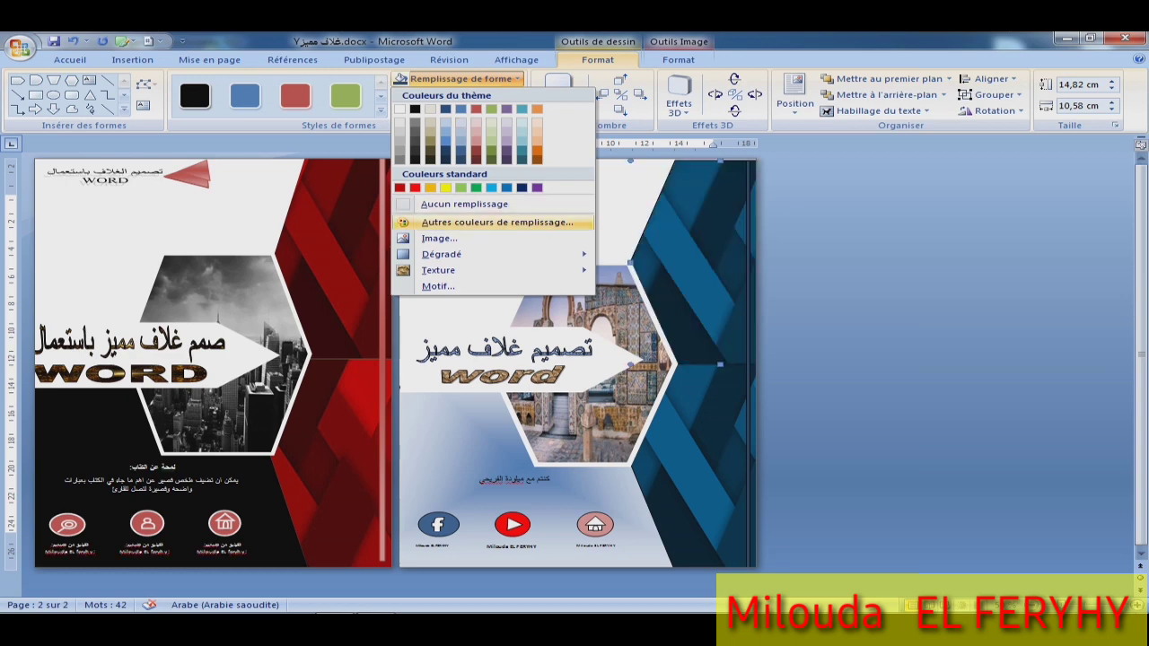
key("Escape")
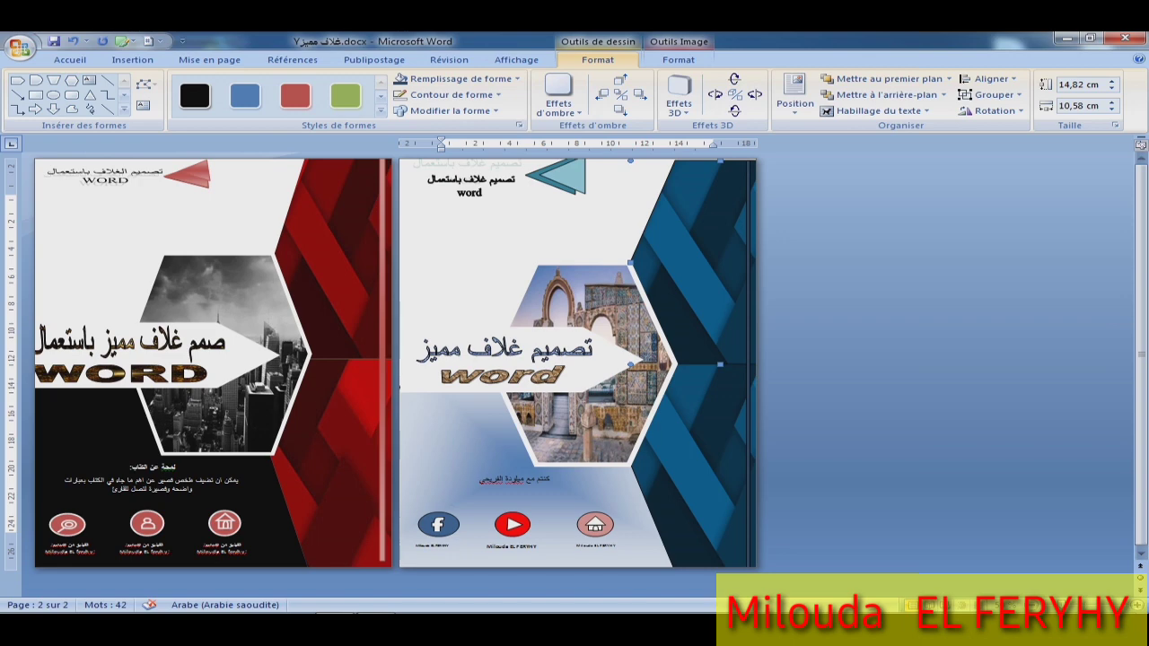
left_click(747, 364)
left_click(460, 79)
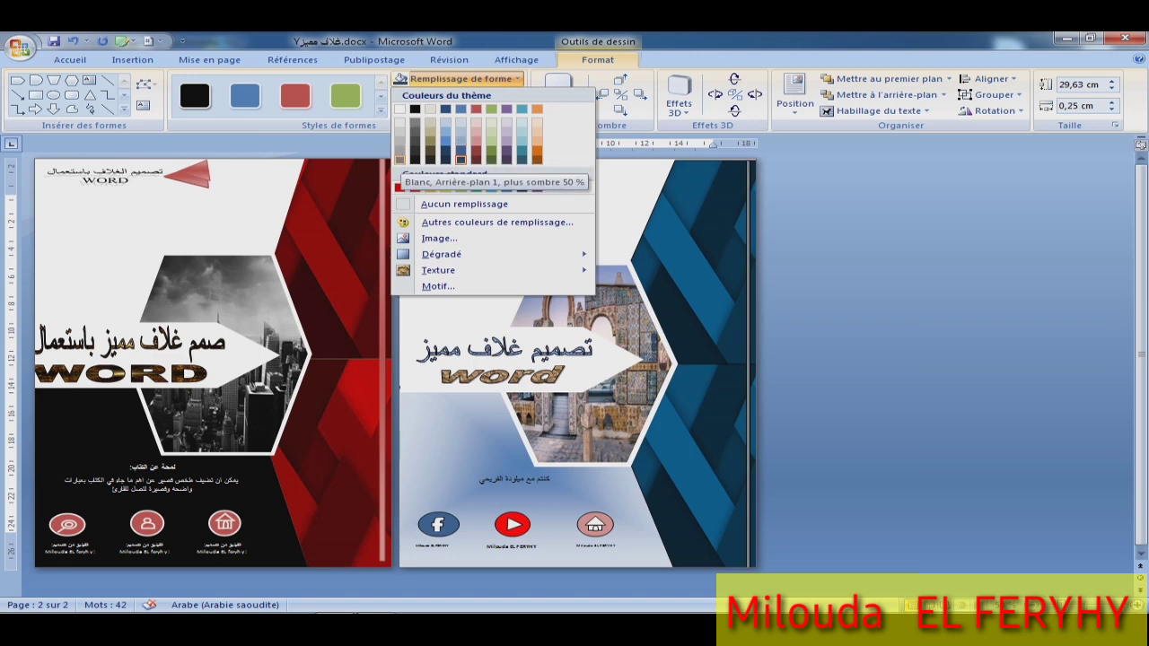
left_click(400, 162)
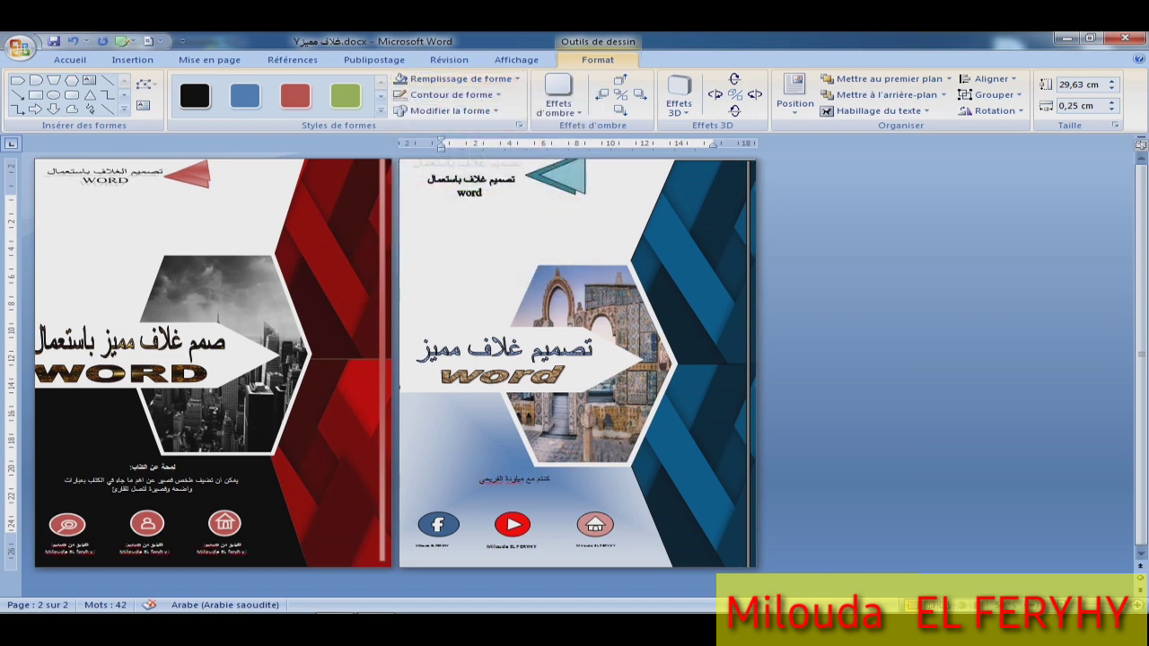
left_click(400, 388)
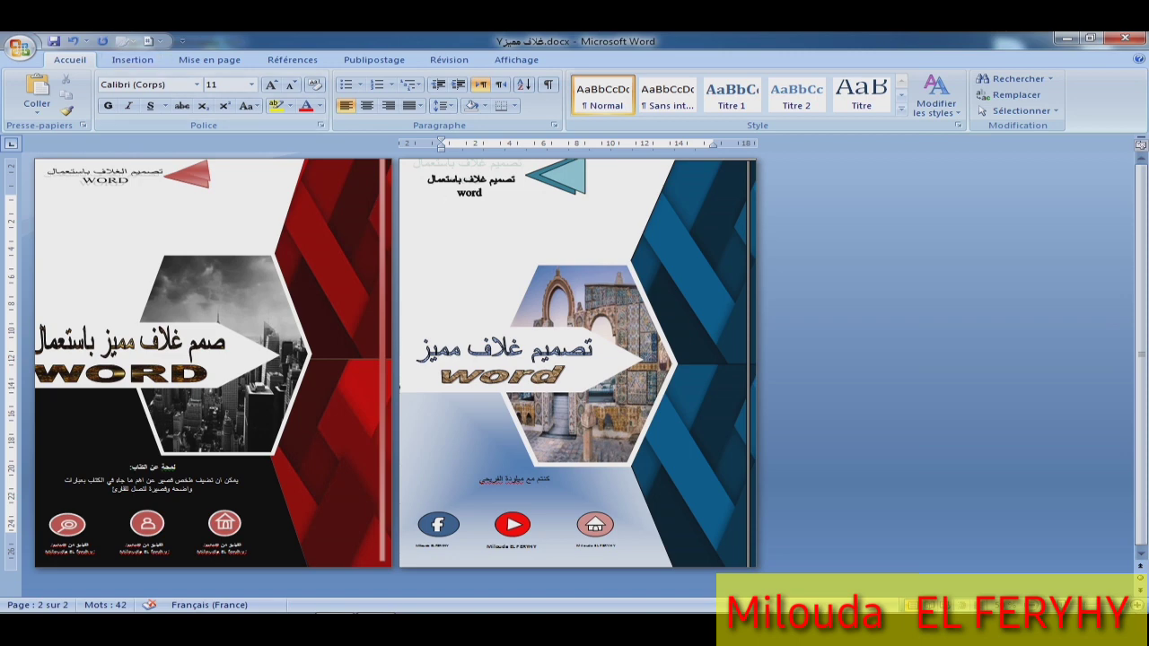
Insert a rounded rectangle shape on the blue cover page.
left_click(132, 59)
left_click(279, 95)
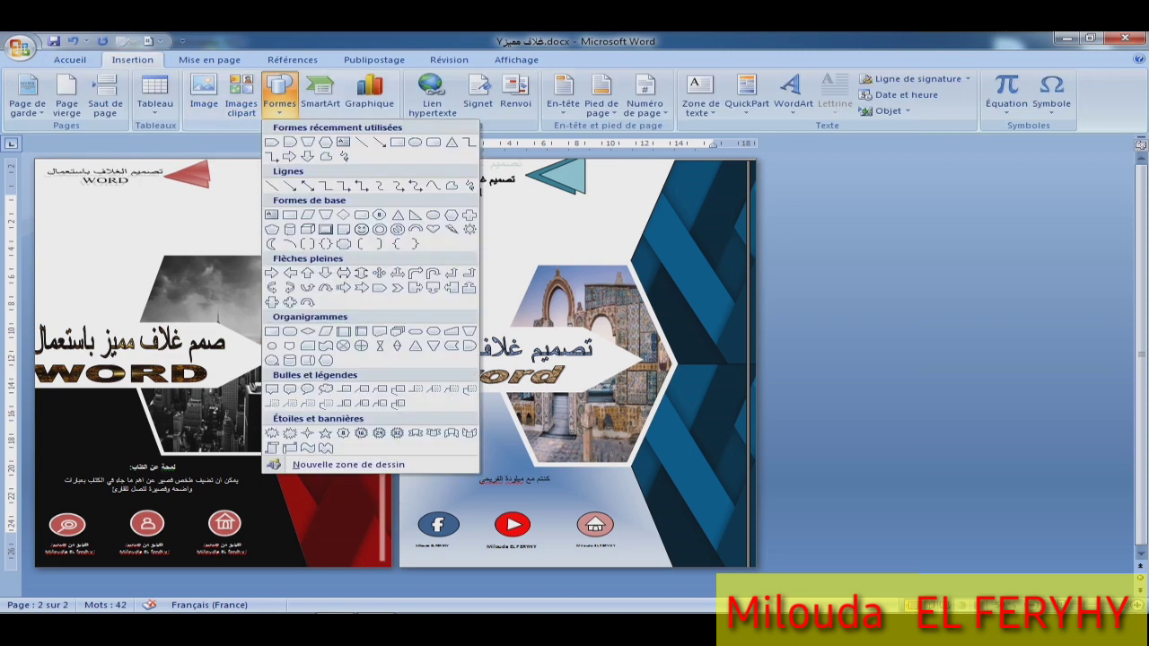
left_click(289, 142)
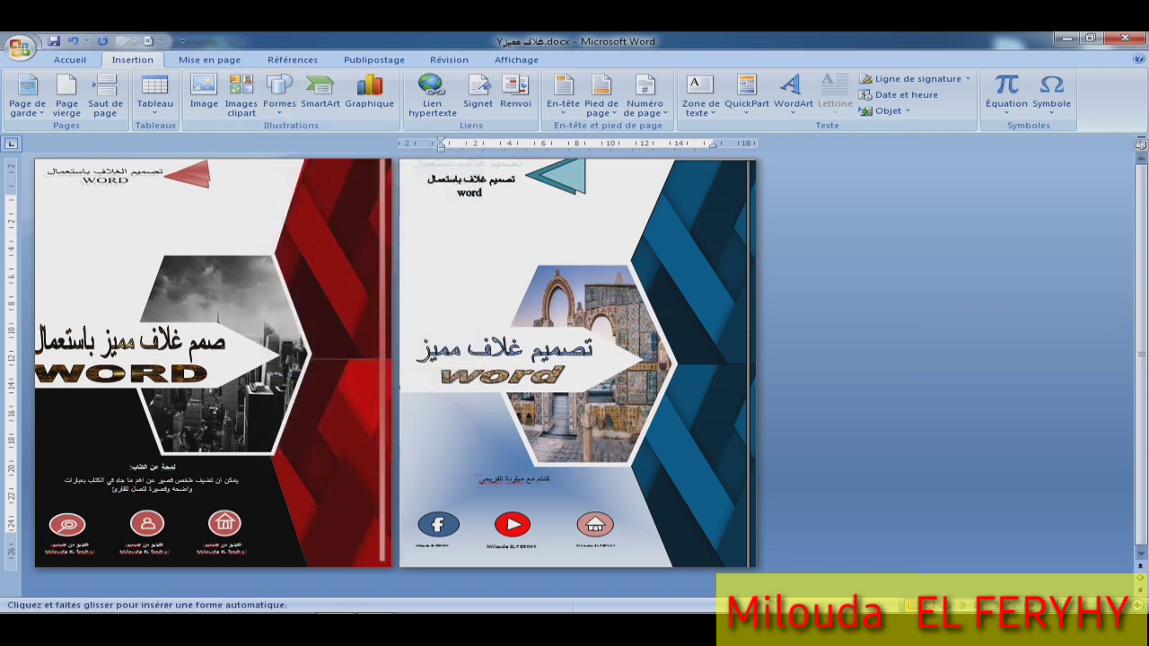
left_click_drag(401, 393, 496, 428)
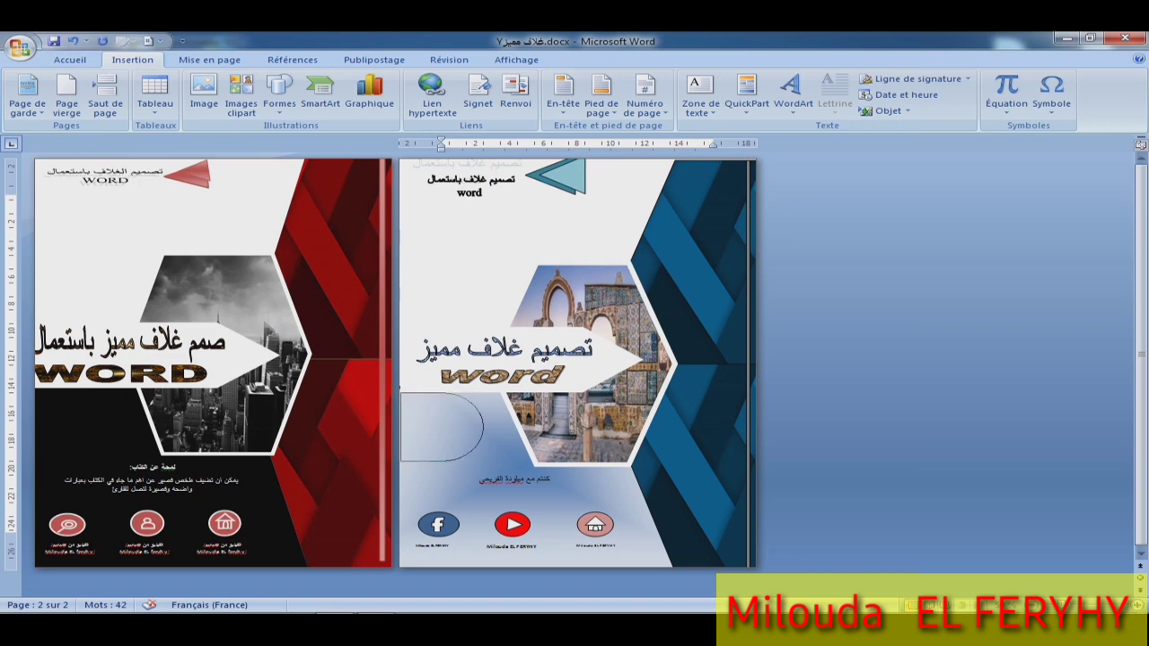
left_click_drag(496, 427, 452, 489)
key("Escape")
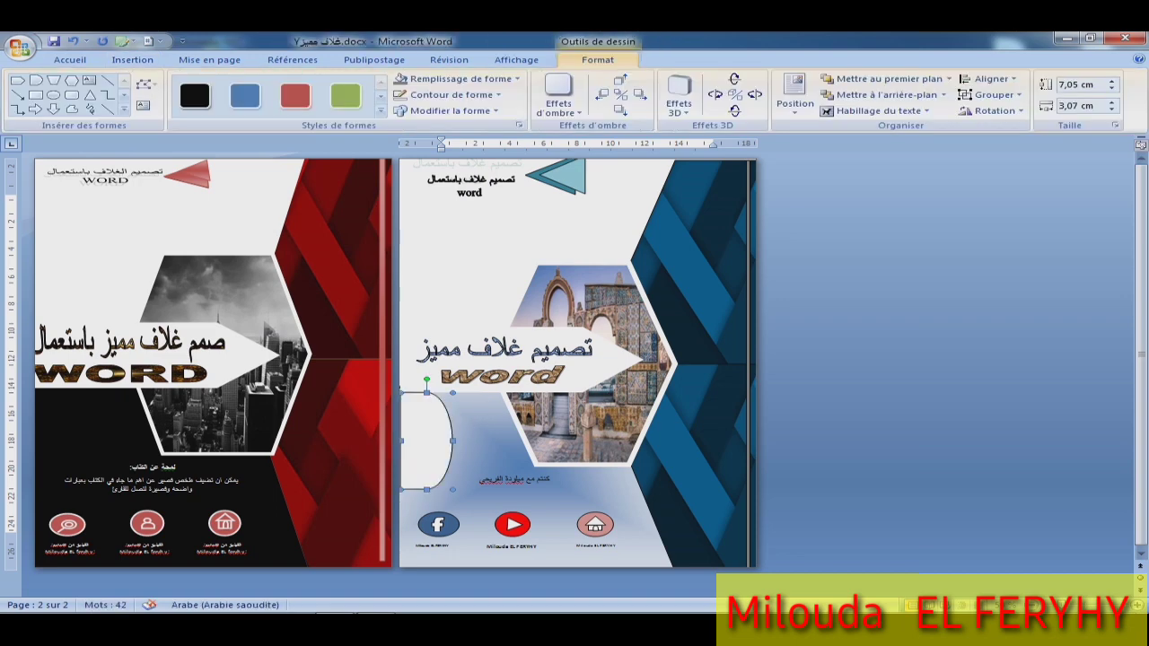
Narrow the rounded shape, rotate it horizontal, and move it onto the word title.
left_click_drag(400, 441, 418, 441)
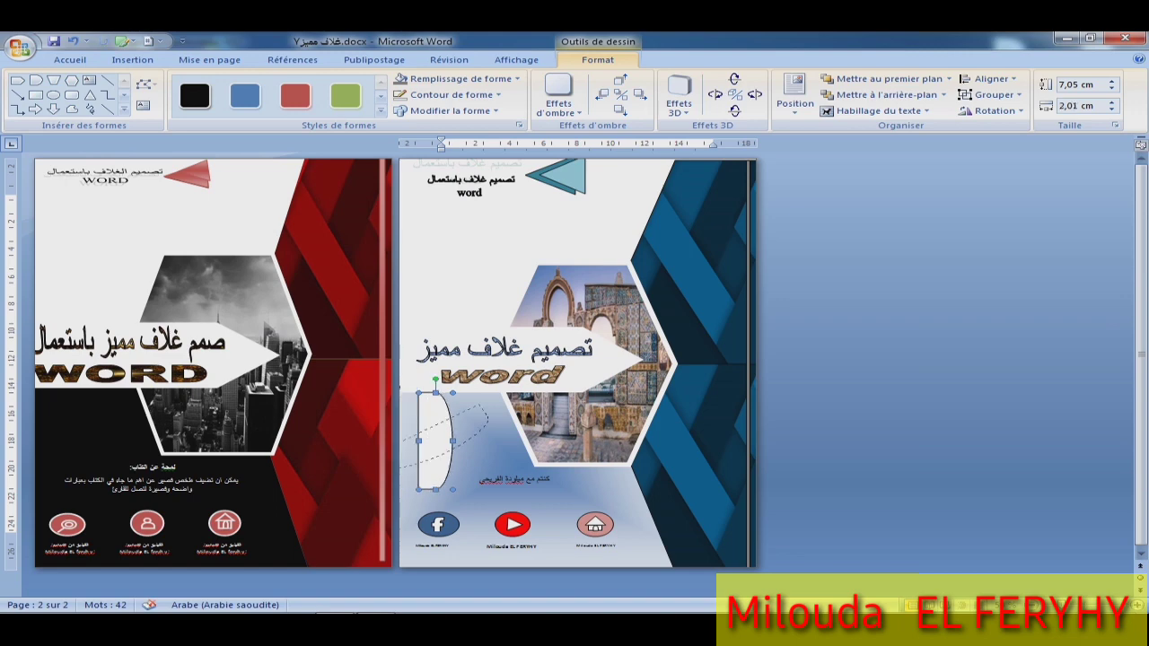
left_click_drag(503, 438, 512, 439)
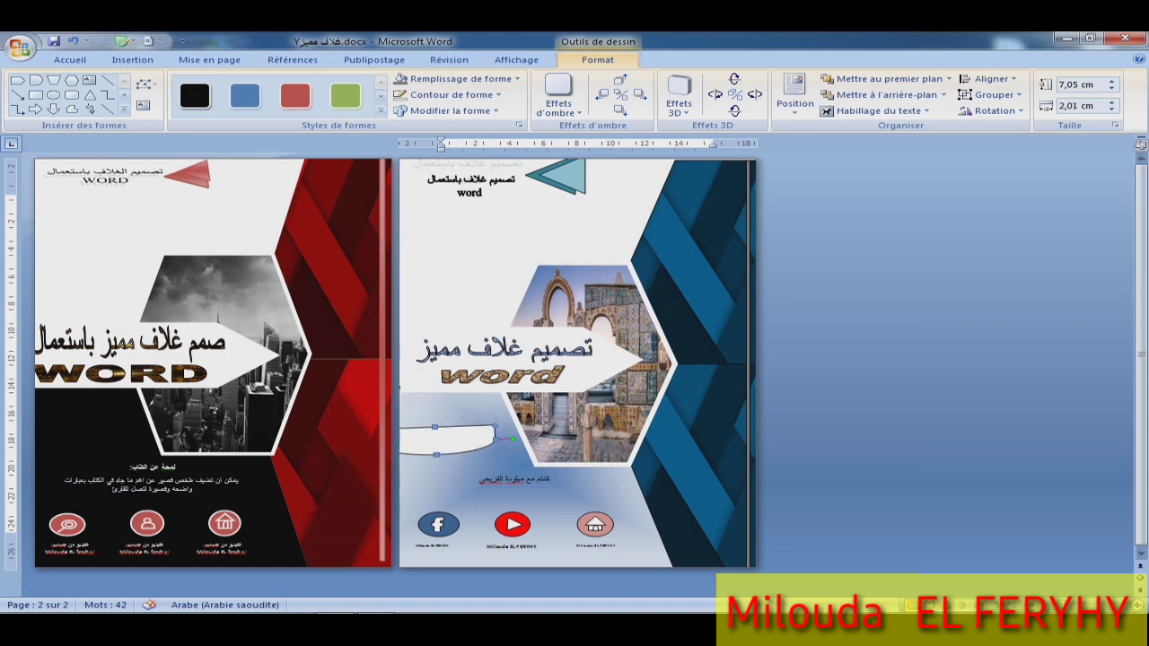
left_click_drag(465, 395, 468, 395)
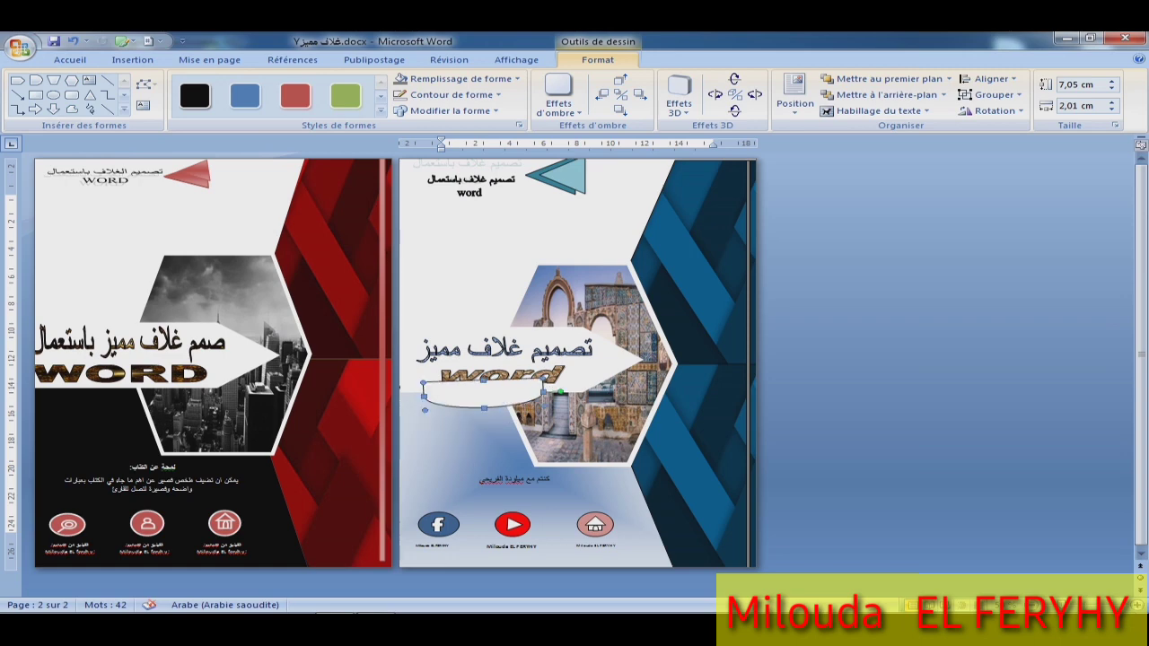
left_click(565, 187)
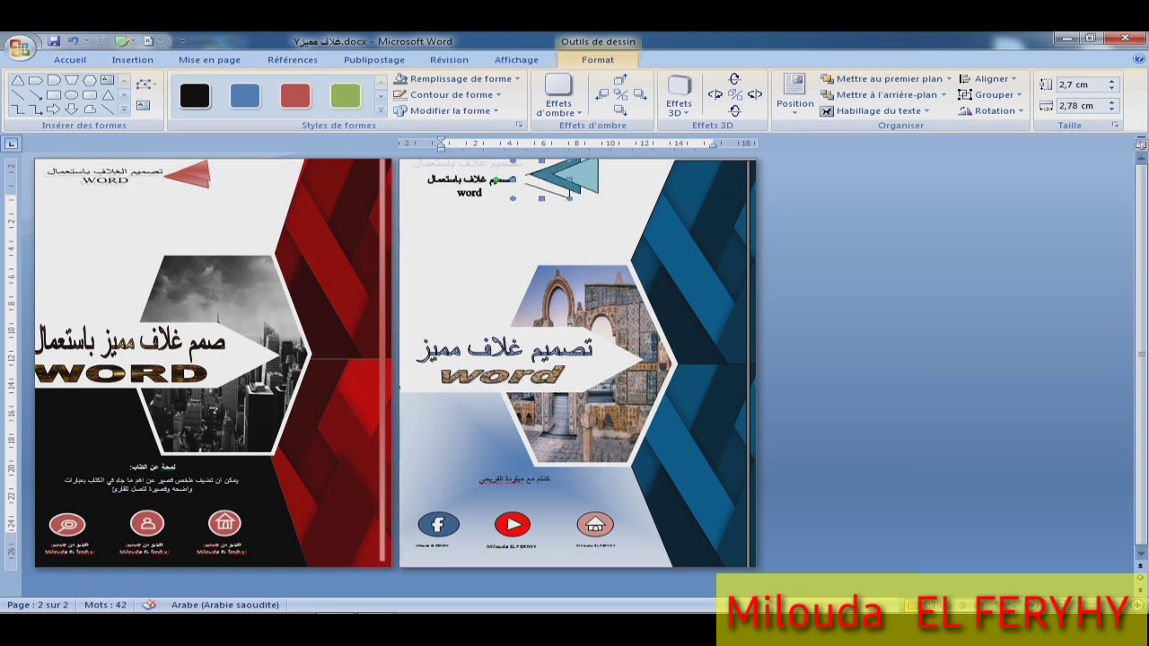
Stretch the teal top triangle slightly, set it to Sans contour, and fill it aqua.
left_click_drag(525, 184, 530, 184)
left_click(452, 94)
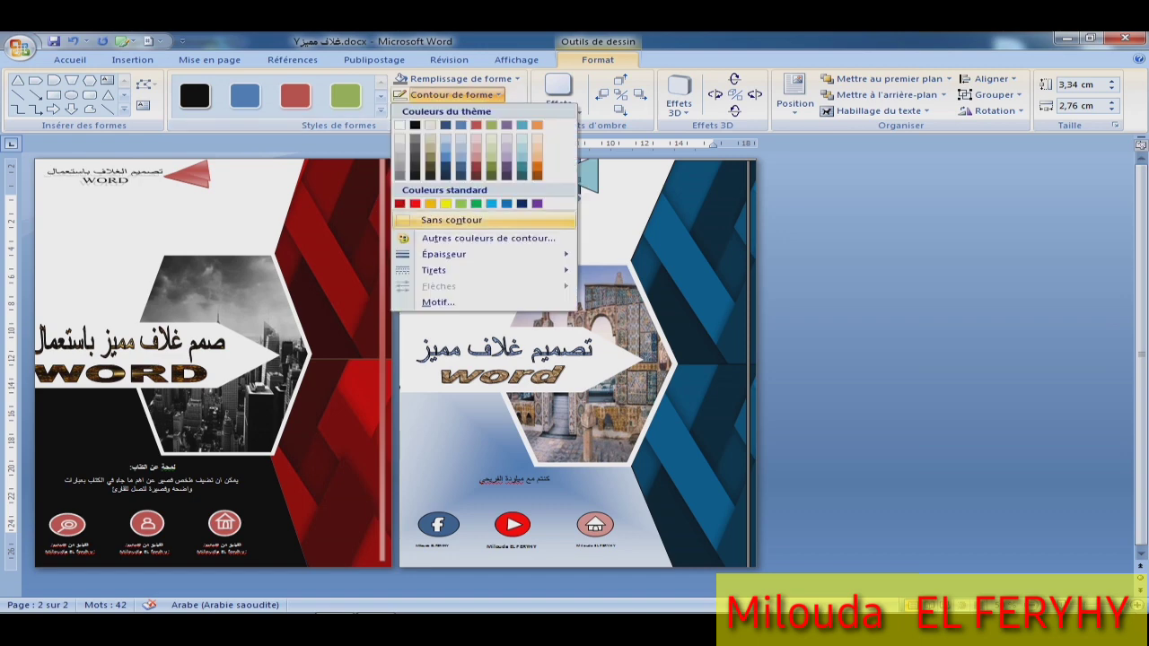
left_click(473, 222)
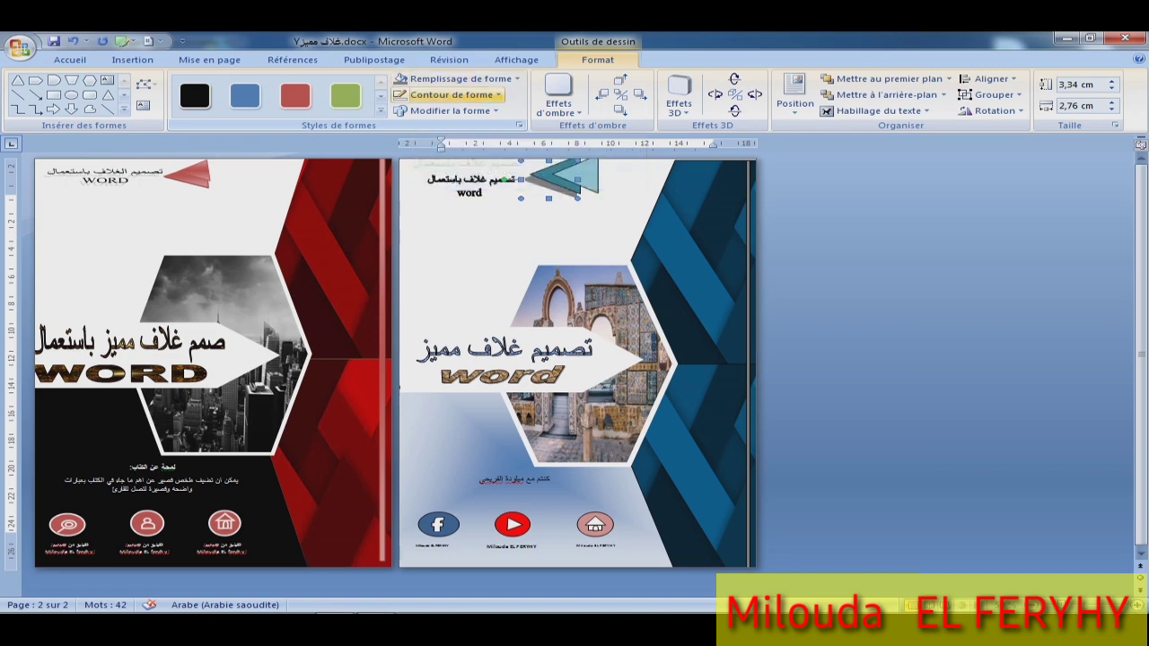
left_click(459, 78)
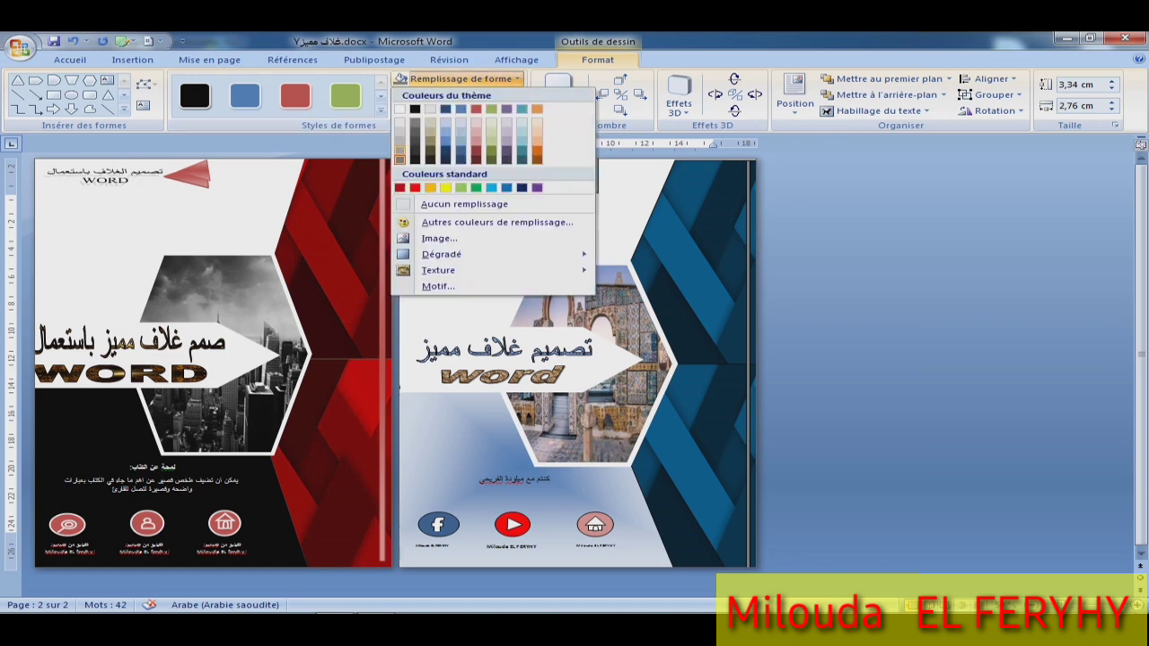
left_click(522, 109)
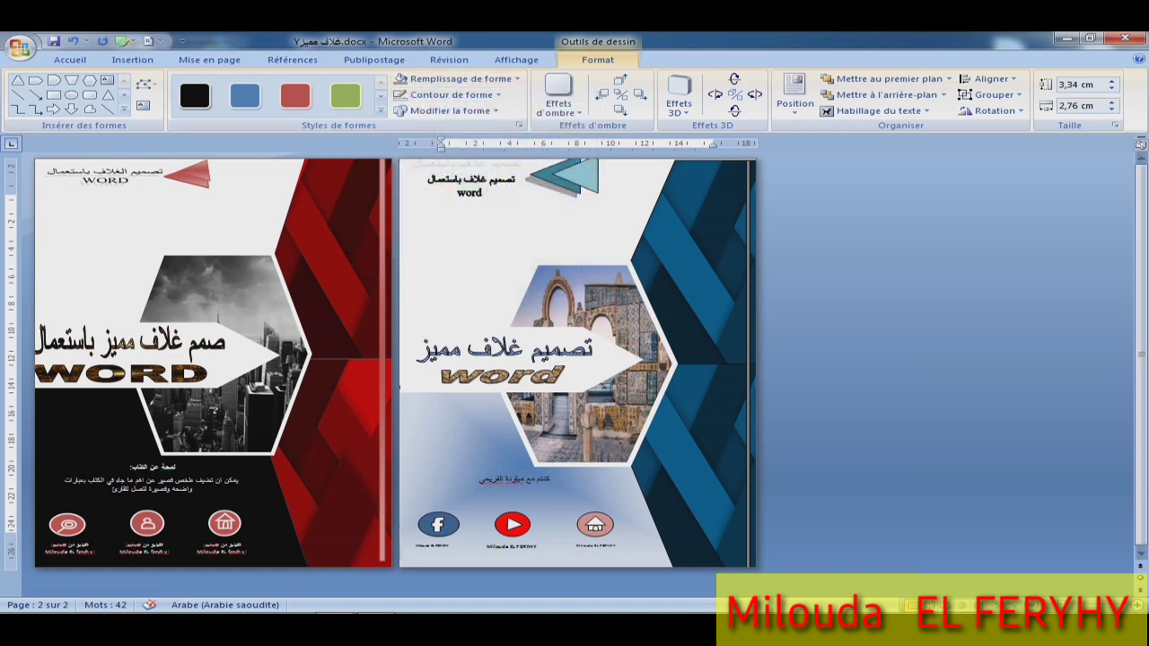
left_click(898, 359)
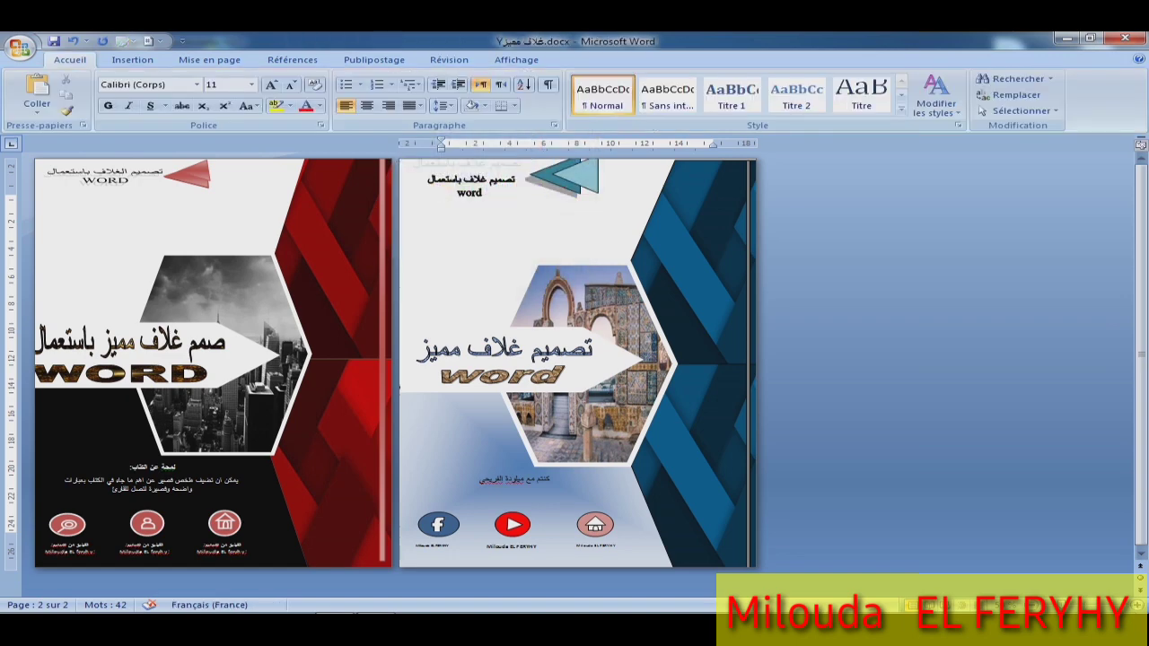